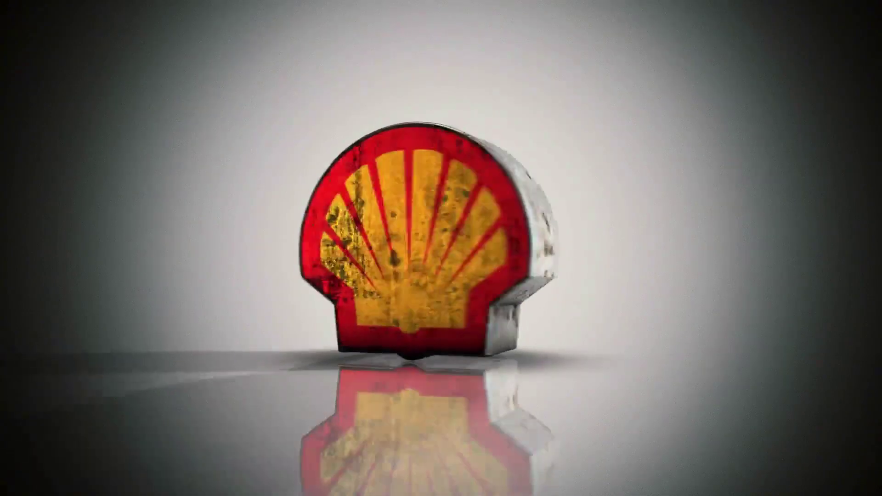
# - Turn down QuickTime's volume and play the 15-second Shell logo clip to its end
pyautogui.moveTo(643, 7)
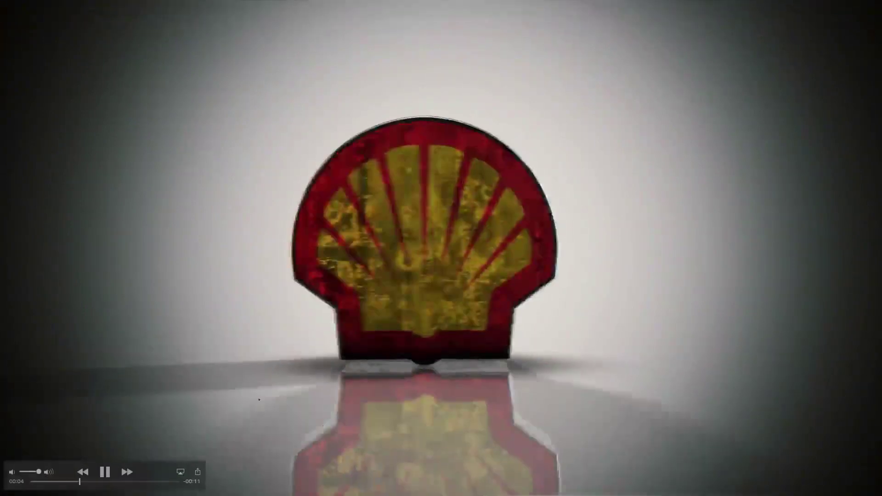
pyautogui.moveTo(33, 495)
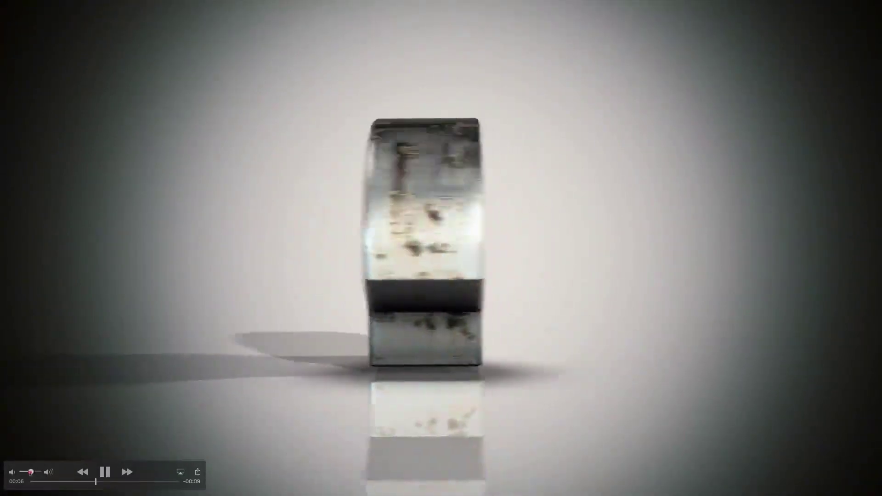
pyautogui.click(27, 471)
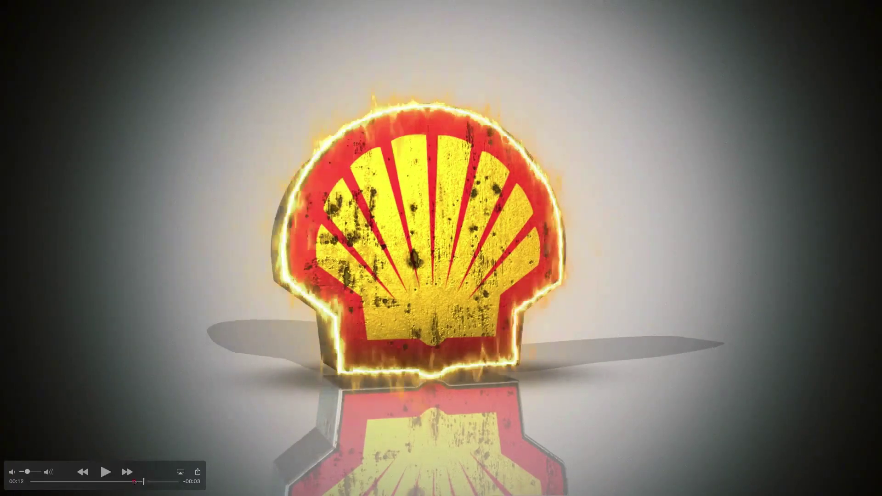
pyautogui.press('space')
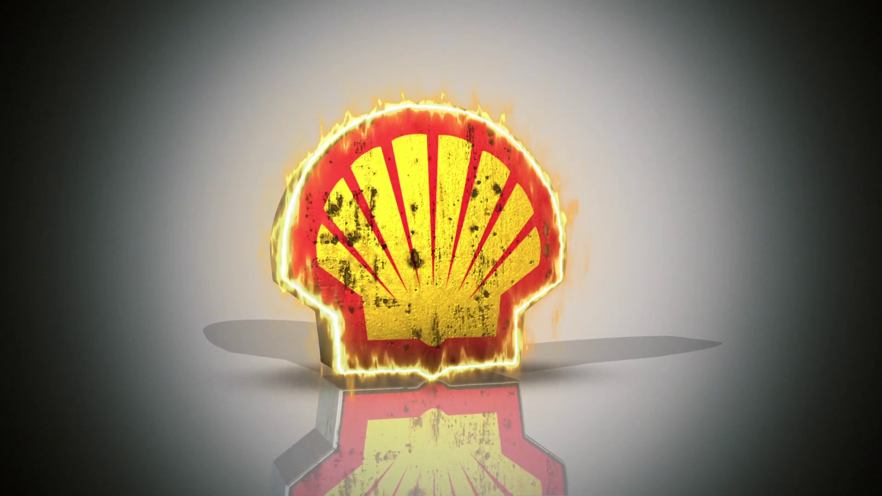
pyautogui.moveTo(332, 381)
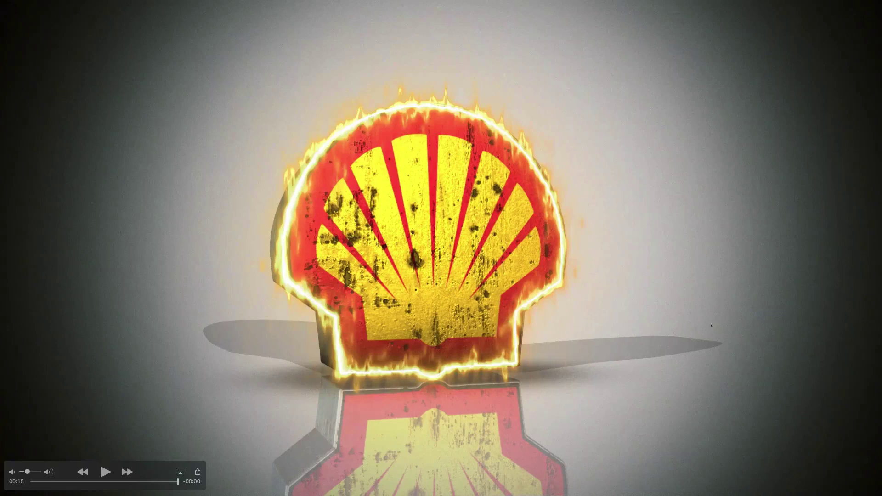
# - Scrub the clip back to about 0:05, where the rusty logo is turned edge-on
pyautogui.moveTo(178, 482)
pyautogui.mouseDown()
pyautogui.moveTo(100, 482)
pyautogui.moveTo(151, 481)
pyautogui.mouseUp()
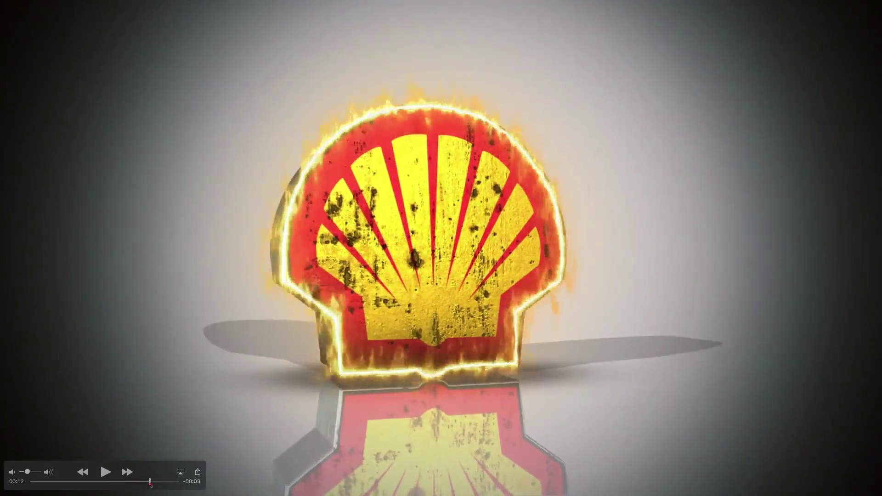
pyautogui.moveTo(150, 481)
pyautogui.mouseDown()
pyautogui.moveTo(84, 481)
pyautogui.moveTo(148, 482)
pyautogui.mouseUp()
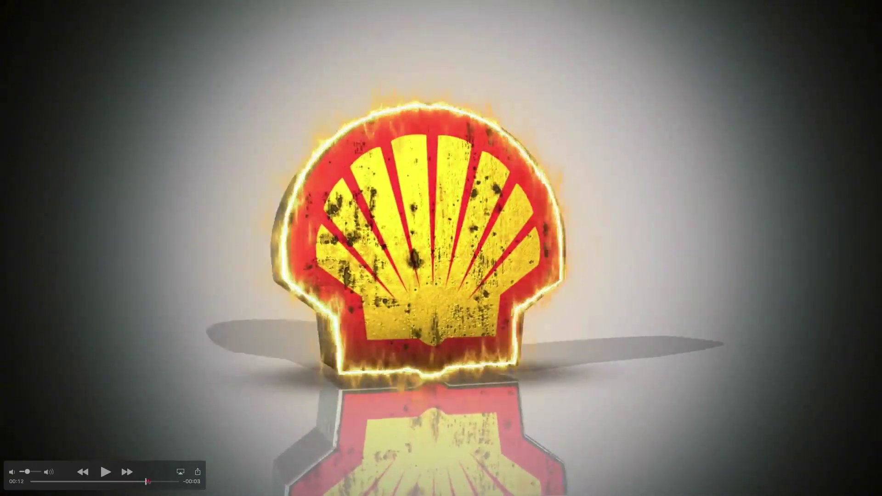
pyautogui.moveTo(148, 482)
pyautogui.mouseDown()
pyautogui.moveTo(123, 482)
pyautogui.moveTo(144, 482)
pyautogui.mouseUp()
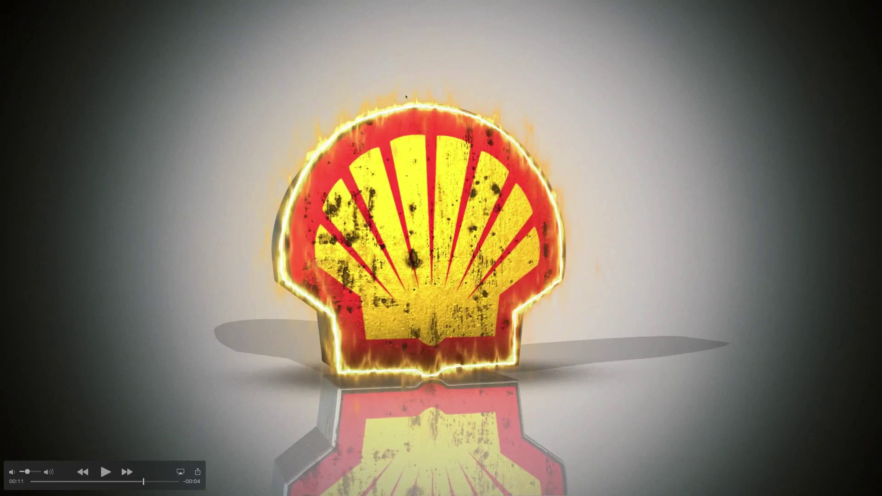
pyautogui.moveTo(144, 482)
pyautogui.mouseDown()
pyautogui.moveTo(104, 482)
pyautogui.moveTo(164, 481)
pyautogui.moveTo(77, 484)
pyautogui.mouseUp()
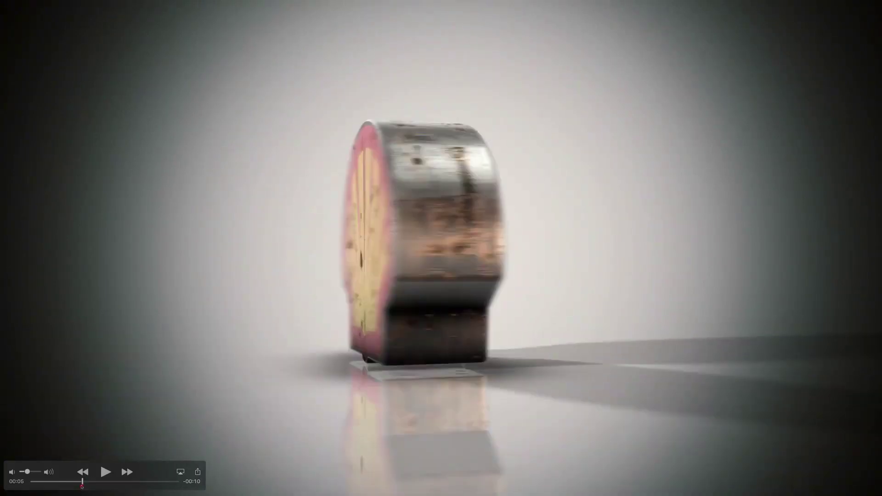
# - Scrub the clip back and forth, ending near 0:03 before the logo starts burning
pyautogui.moveTo(76, 483)
pyautogui.mouseDown()
pyautogui.moveTo(68, 484)
pyautogui.moveTo(164, 484)
pyautogui.moveTo(75, 484)
pyautogui.moveTo(106, 483)
pyautogui.mouseUp()
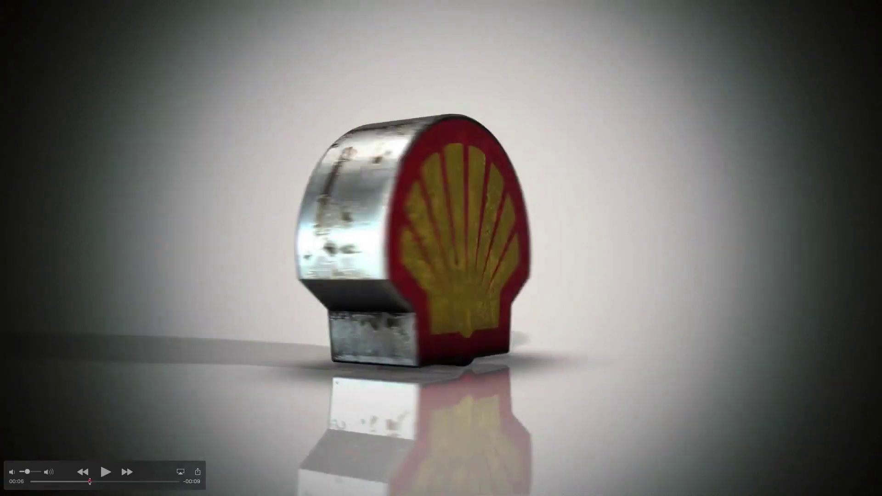
pyautogui.moveTo(106, 483)
pyautogui.mouseDown()
pyautogui.moveTo(99, 482)
pyautogui.moveTo(141, 482)
pyautogui.mouseUp()
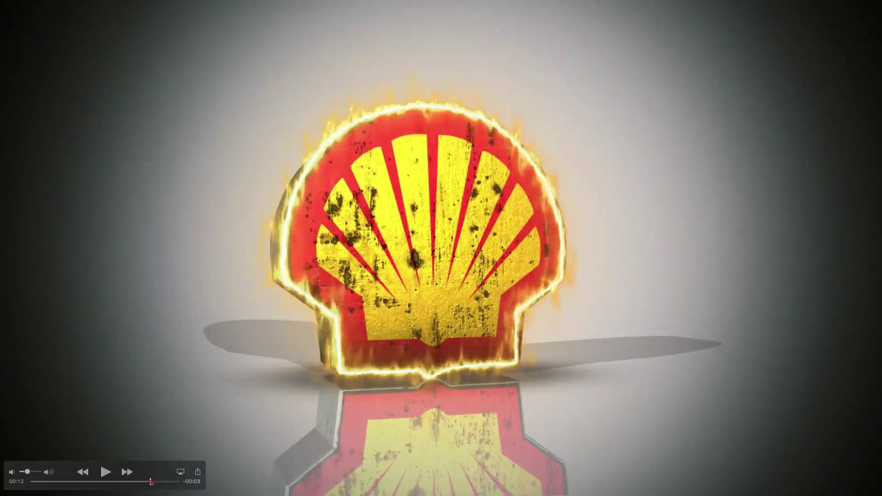
pyautogui.moveTo(140, 483)
pyautogui.mouseDown()
pyautogui.moveTo(72, 483)
pyautogui.moveTo(153, 481)
pyautogui.moveTo(84, 482)
pyautogui.moveTo(143, 482)
pyautogui.mouseUp()
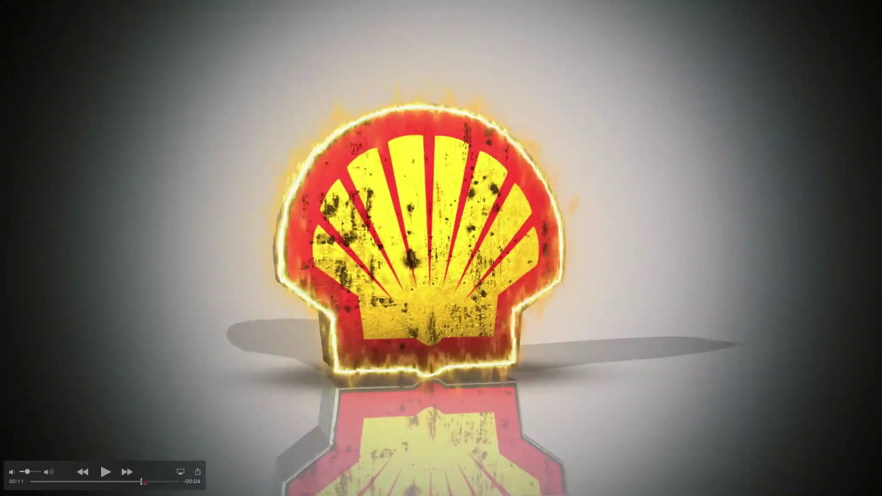
pyautogui.moveTo(146, 482)
pyautogui.mouseDown()
pyautogui.moveTo(63, 482)
pyautogui.moveTo(153, 477)
pyautogui.mouseUp()
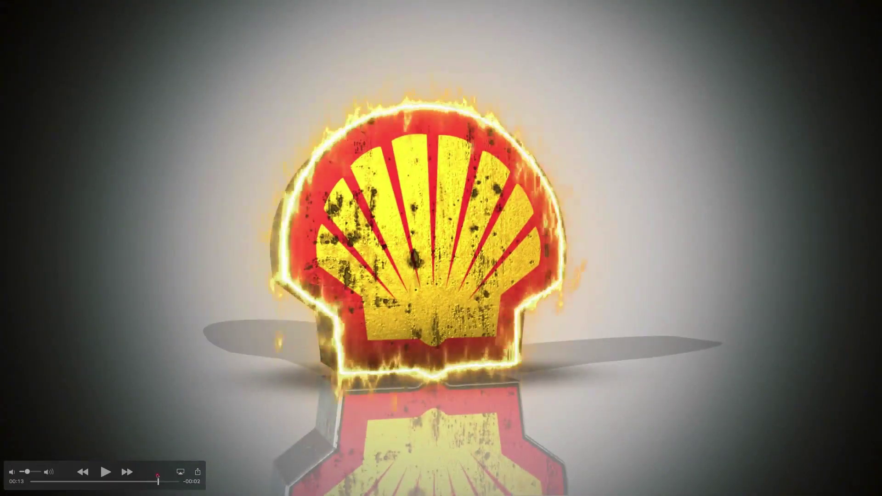
pyautogui.moveTo(144, 482); pyautogui.dragTo(59, 483)
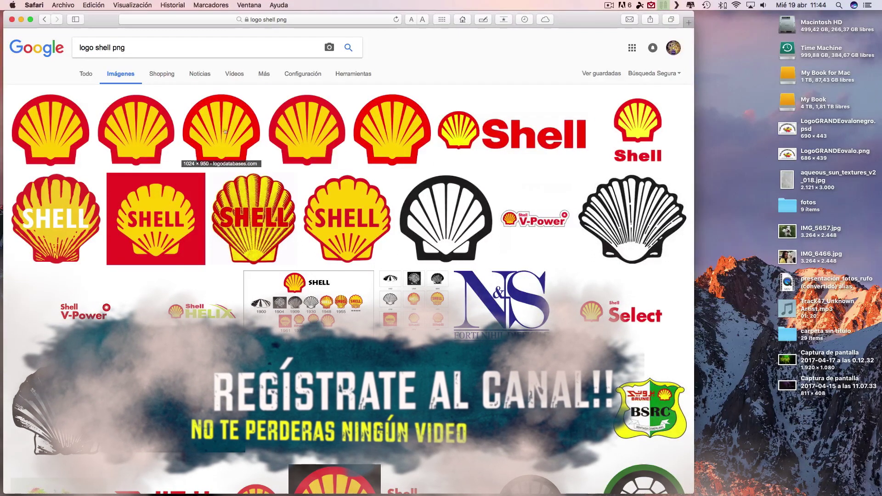
# - Look at the Shell logo.svg Wikipedia page, then switch to the After Effects desktop
pyautogui.click(145, 133)
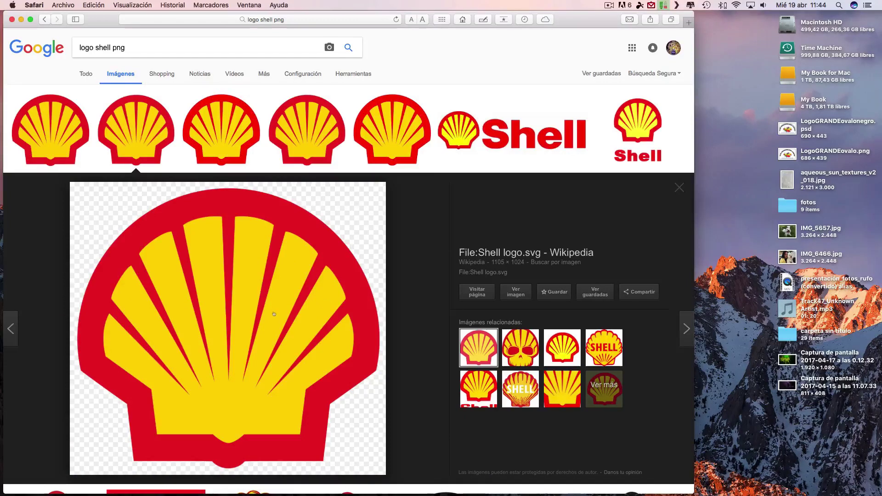
pyautogui.rightClick(274, 313)
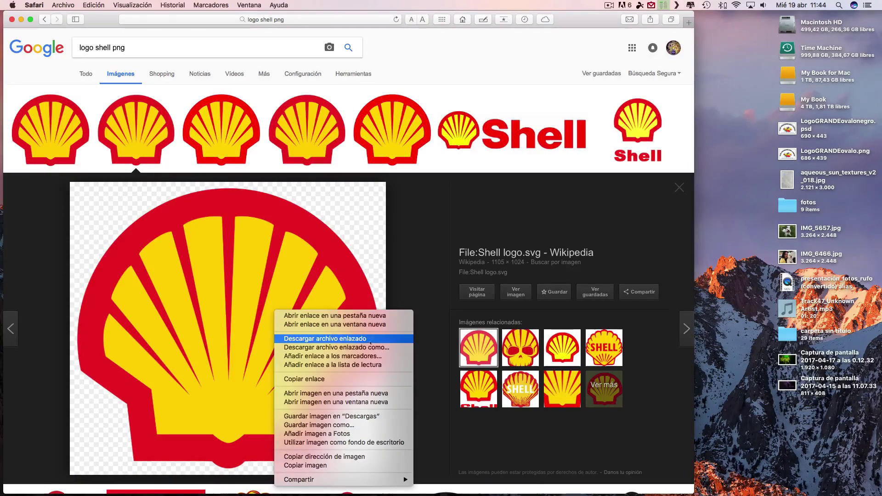
pyautogui.click(369, 240)
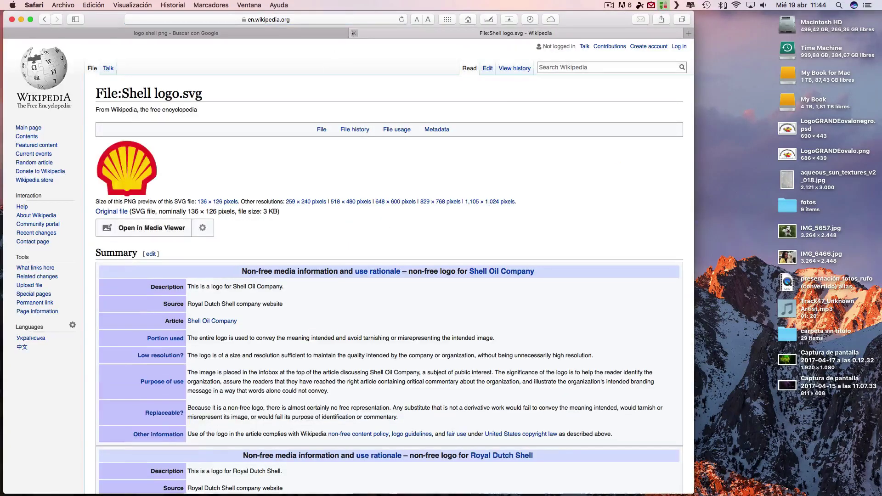
pyautogui.click(354, 33)
pyautogui.hotkey('ctrl', 'Up')
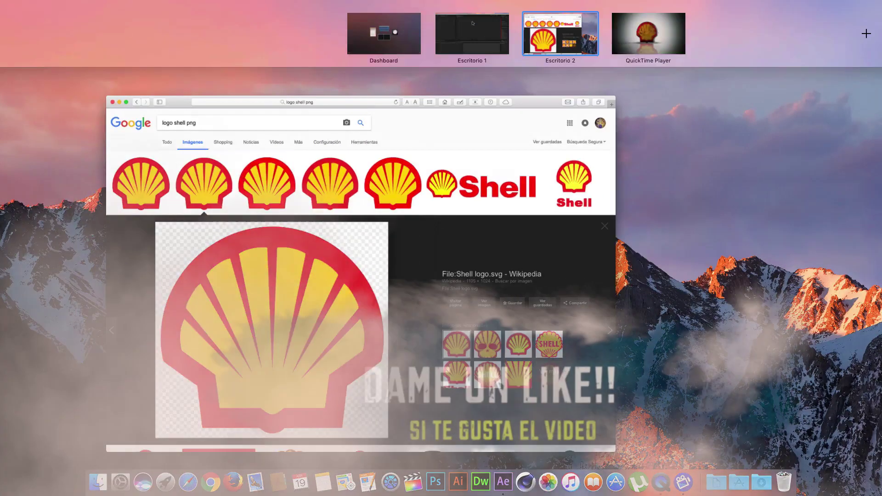
pyautogui.click(472, 23)
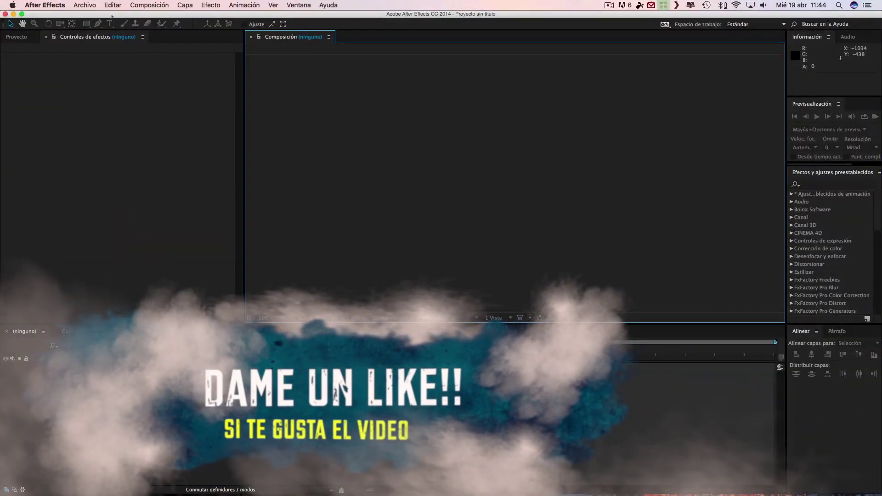
# - Start a new empty After Effects project
pyautogui.click(85, 5)
pyautogui.moveTo(92, 16)
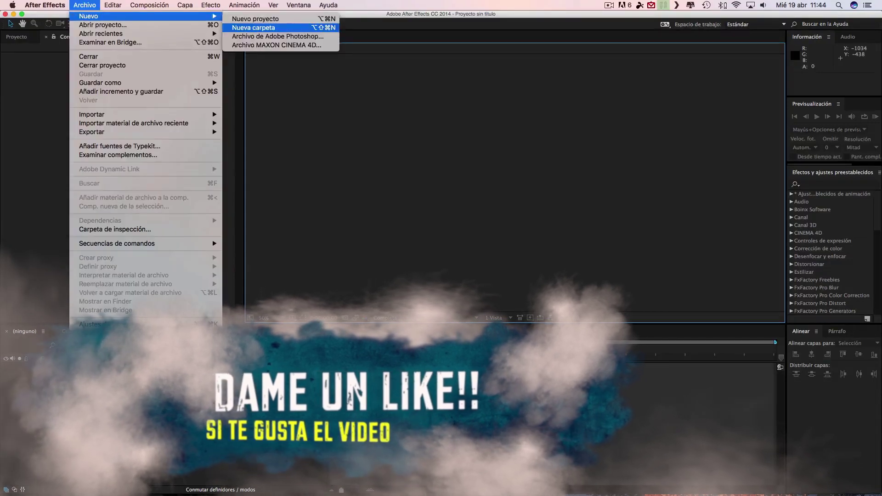
pyautogui.click(255, 19)
# - Create a 1920×1080, 25 fps, 14-second composition named TutoShell
pyautogui.click(150, 5)
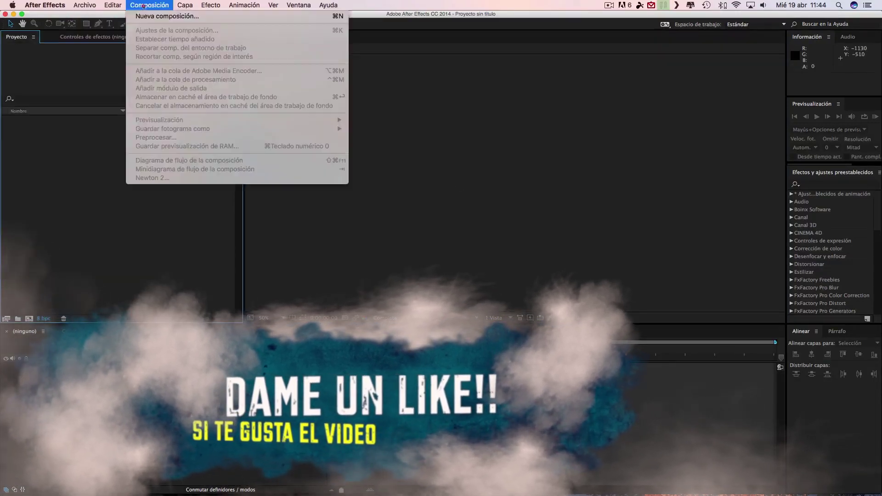
pyautogui.click(162, 16)
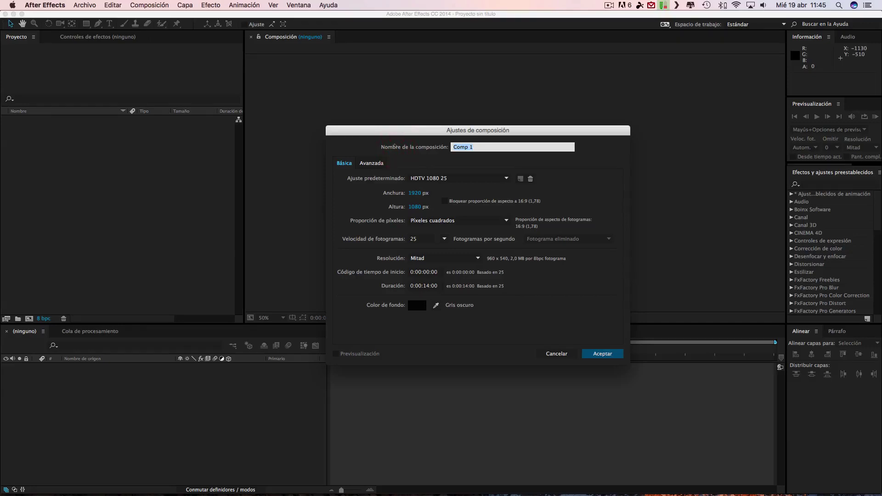
pyautogui.write('Tu')
pyautogui.press('Return')
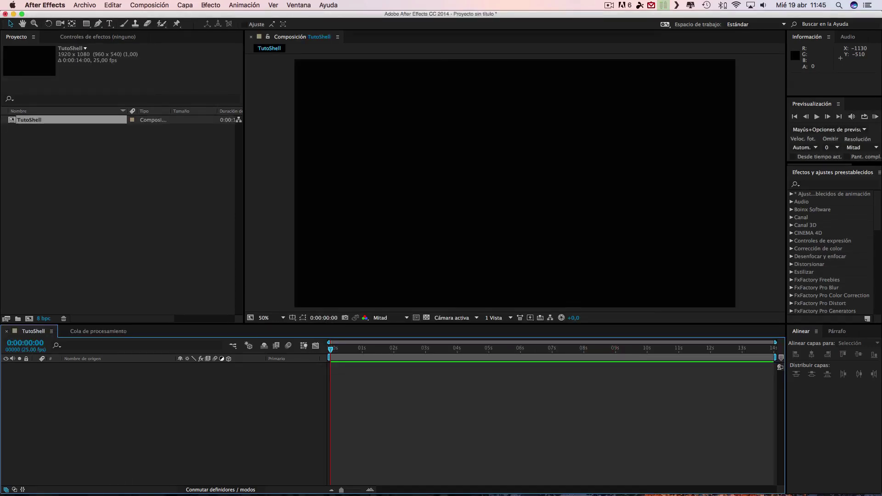
pyautogui.click(185, 5)
# - Add a black solid layer named E3D to TutoShell
pyautogui.moveTo(192, 16)
pyautogui.click(356, 27)
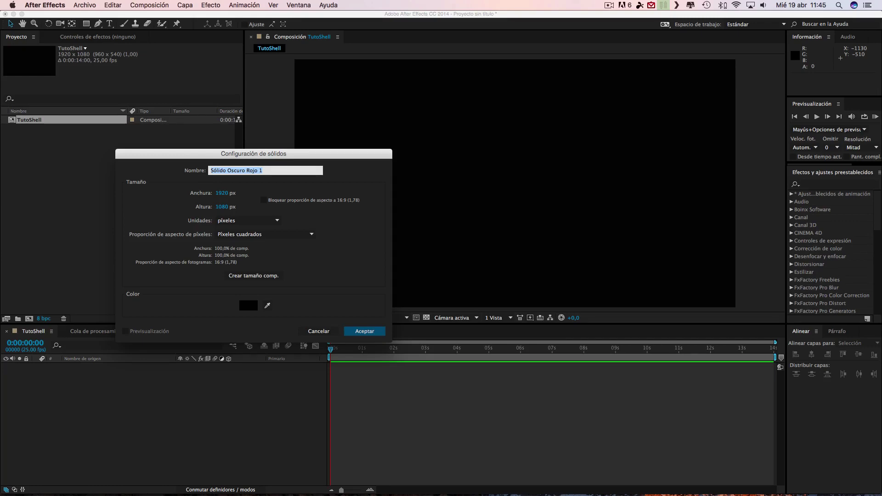
pyautogui.write('E')
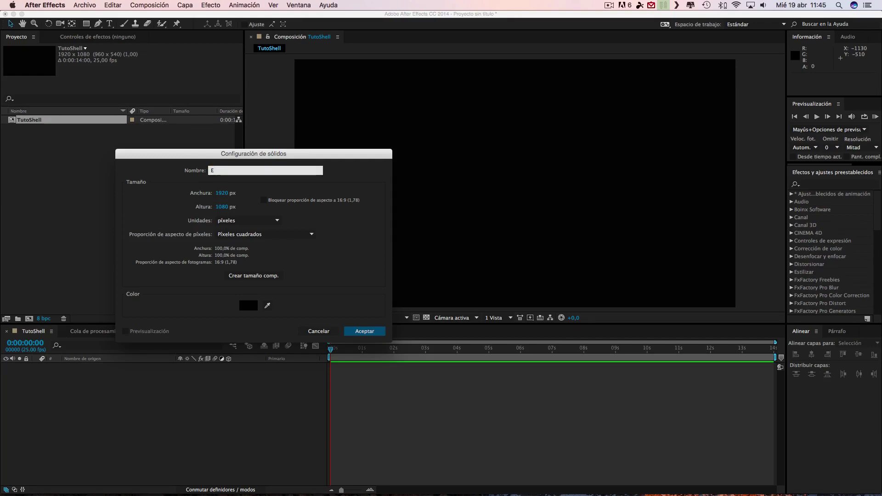
pyautogui.write('3D')
pyautogui.press('Return')
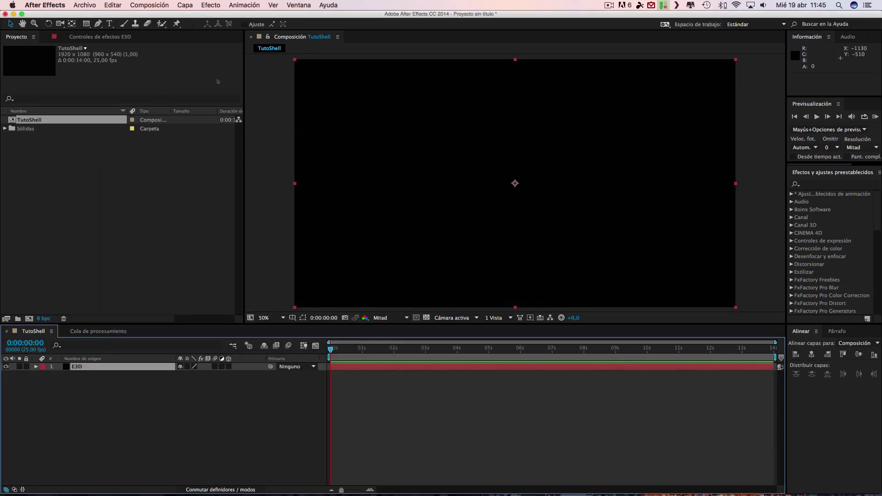
# - Apply the Video Copilot Element effect to the E3D layer
pyautogui.click(213, 6)
pyautogui.moveTo(260, 458)
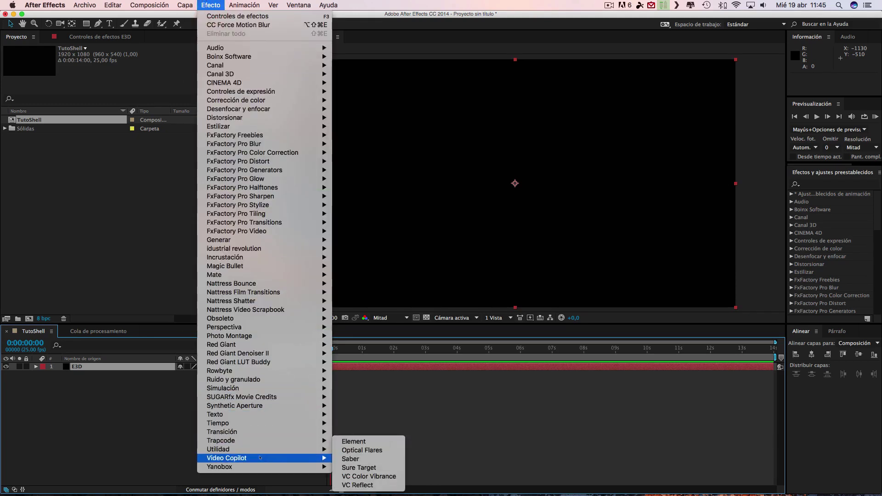
pyautogui.click(353, 442)
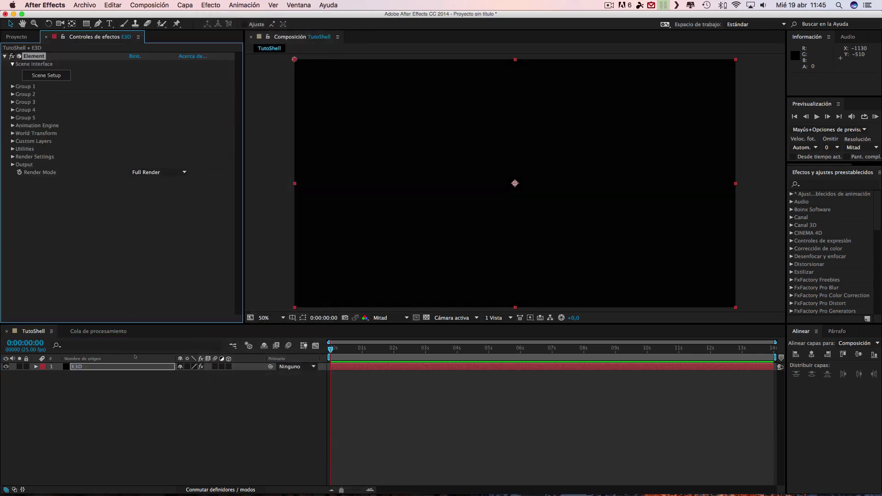
# - Import Shell_Logo.png and place it in TutoShell as layer 2 beneath E3D
pyautogui.click(85, 5)
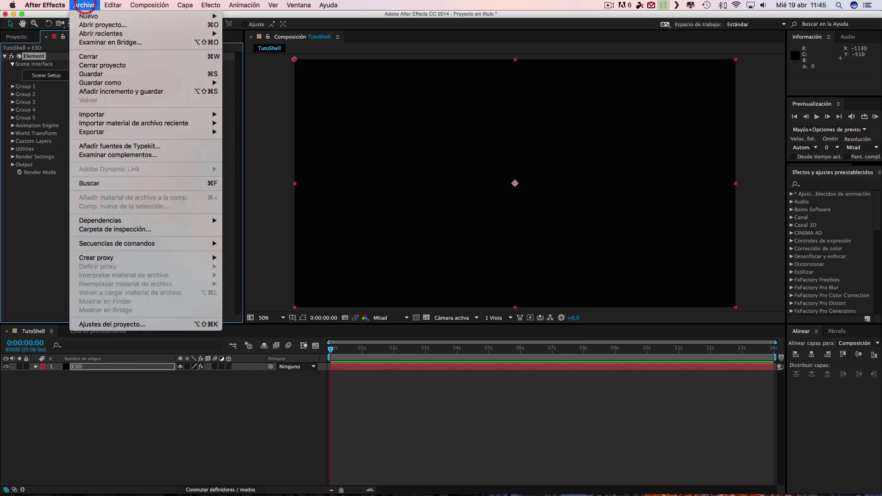
pyautogui.click(145, 411)
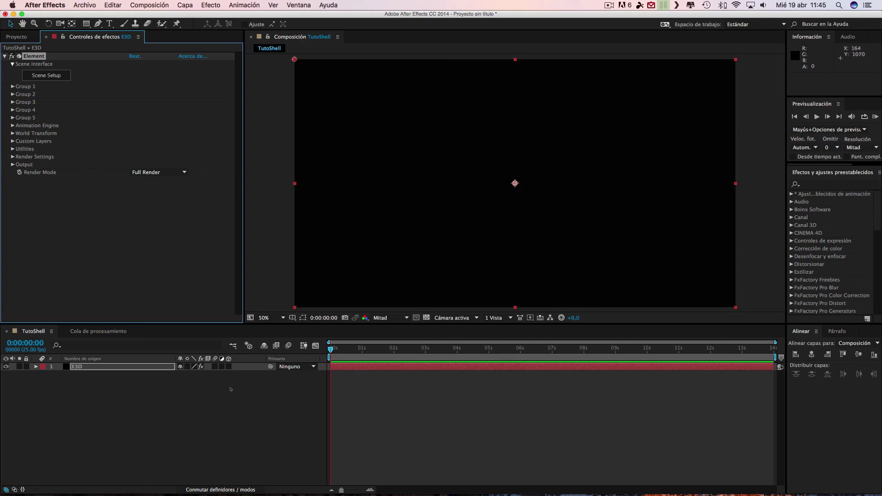
pyautogui.click(84, 5)
pyautogui.moveTo(96, 123)
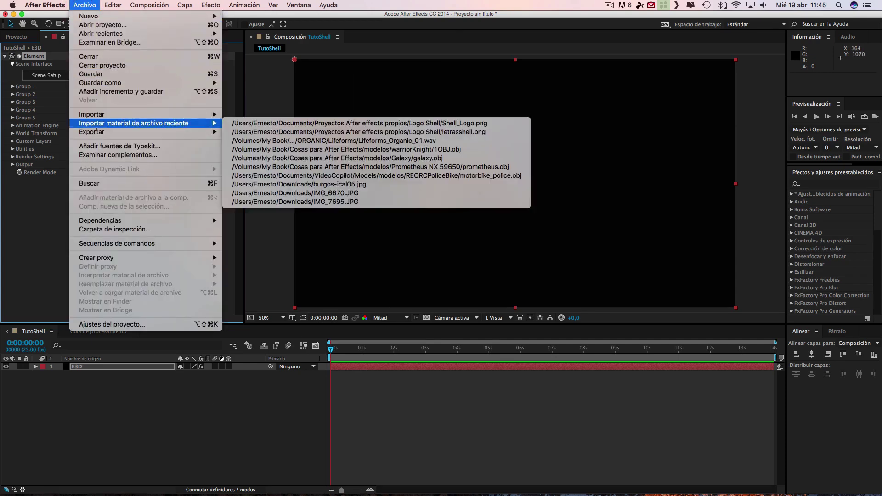
pyautogui.click(242, 114)
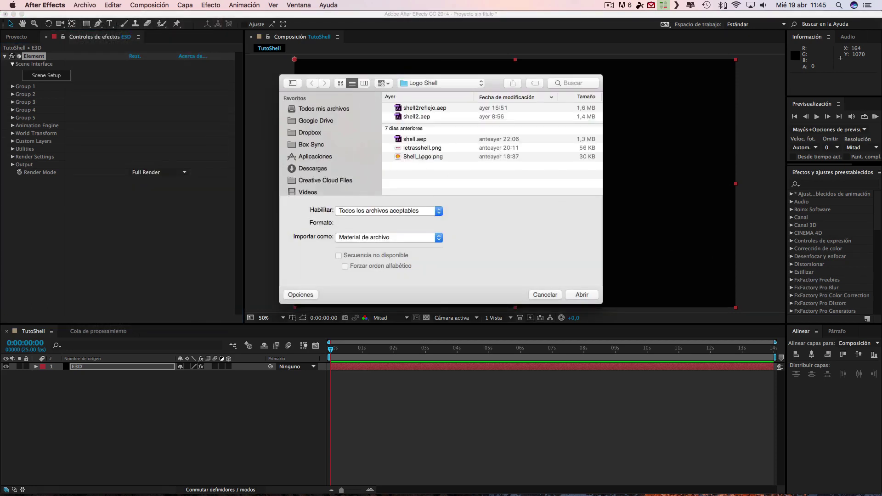
pyautogui.click(422, 157)
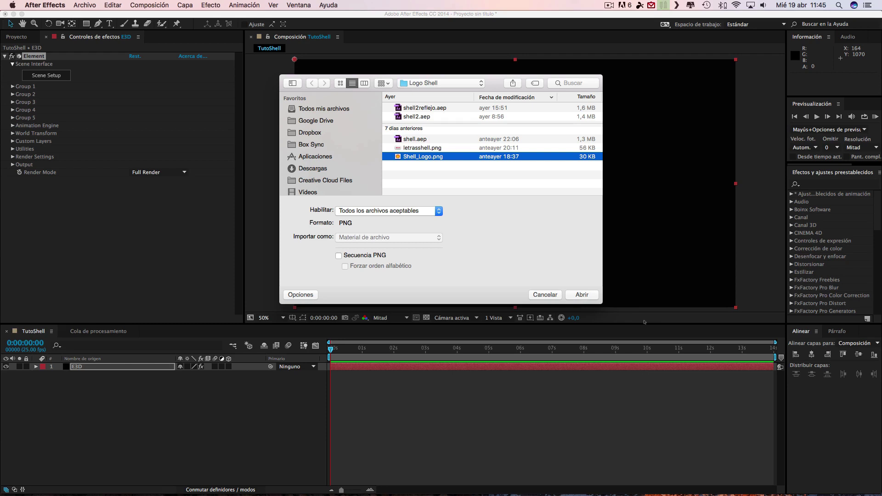
pyautogui.click(582, 295)
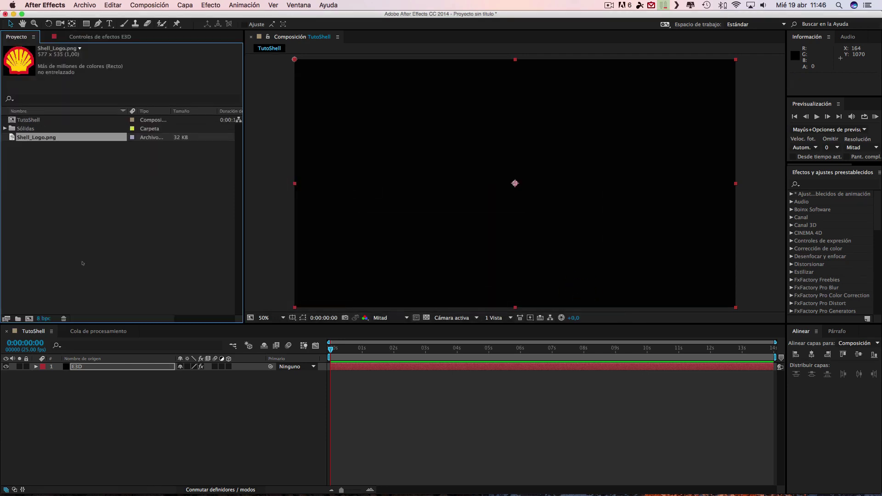
pyautogui.moveTo(61, 137); pyautogui.dragTo(100, 387)
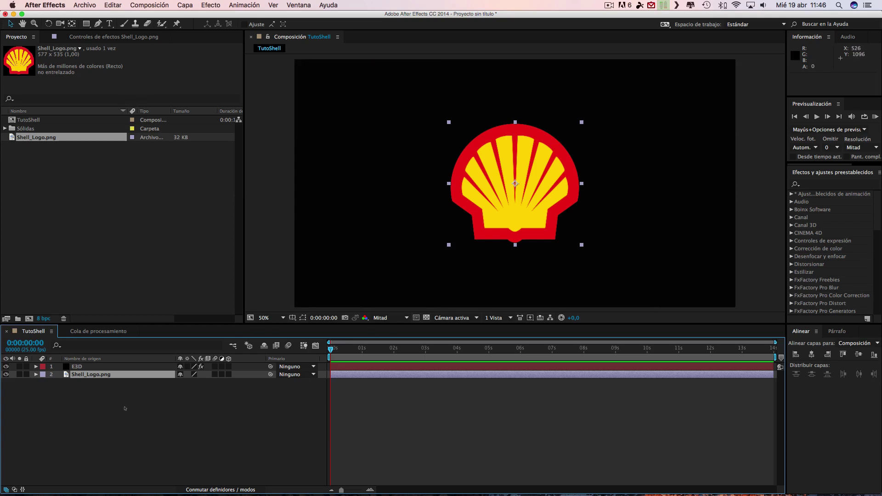
# - Auto-trace the Shell_Logo.png layer's alpha channel into a new layer with a shell-outline mask
pyautogui.click(76, 374)
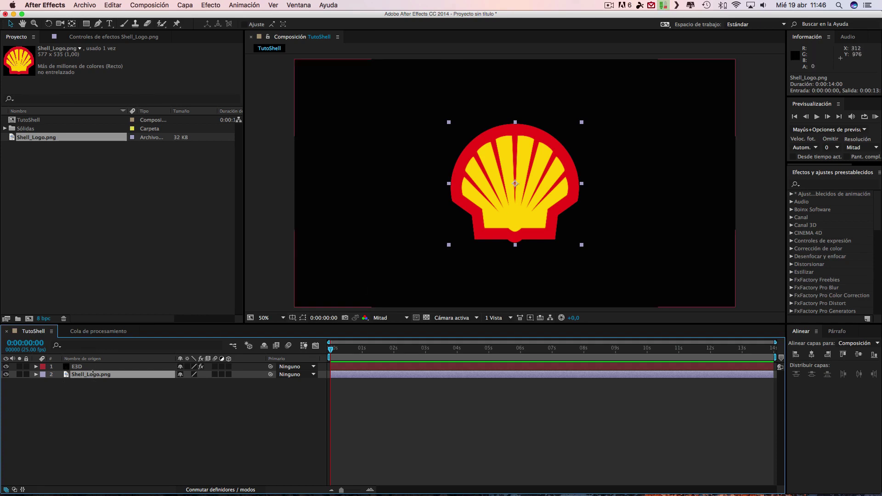
pyautogui.click(185, 5)
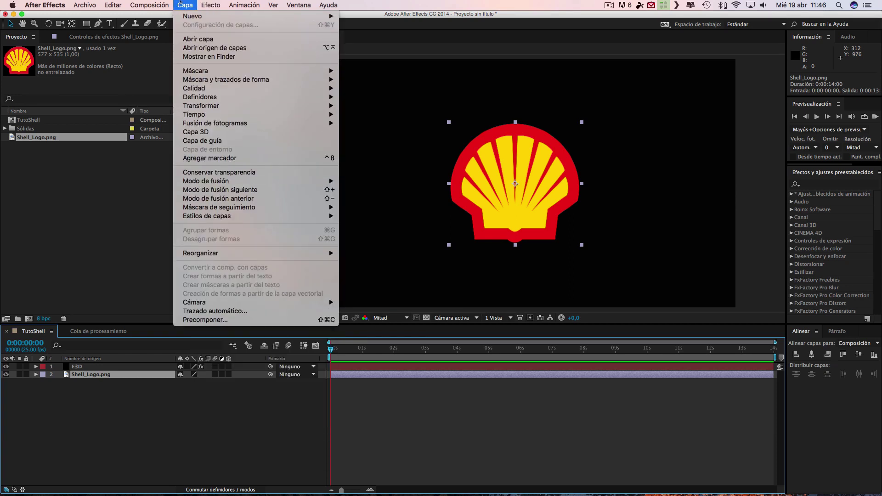
pyautogui.press('Escape')
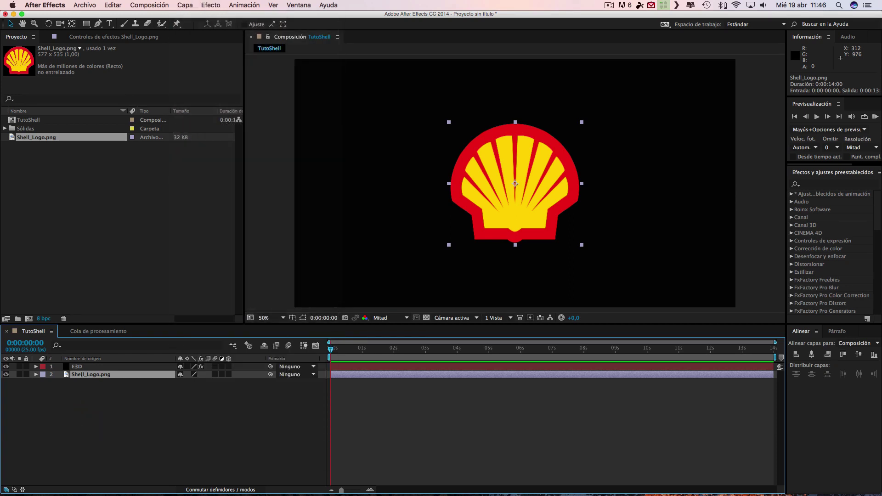
pyautogui.click(185, 6)
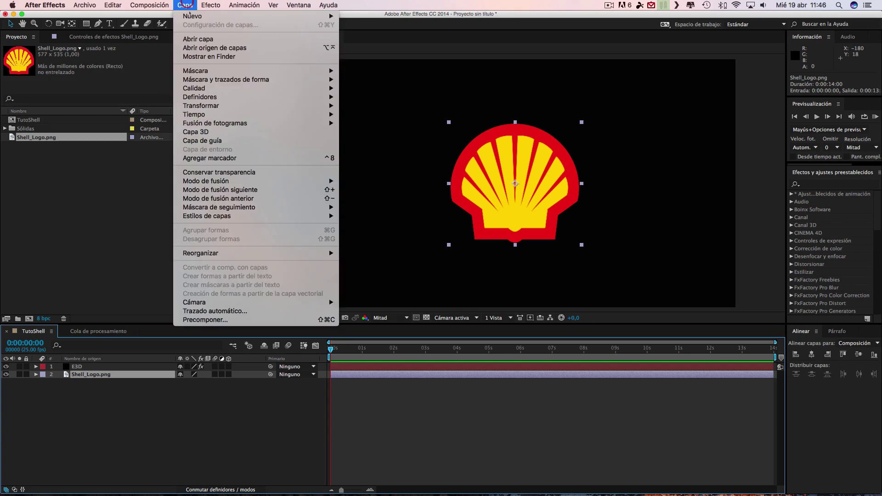
pyautogui.click(217, 311)
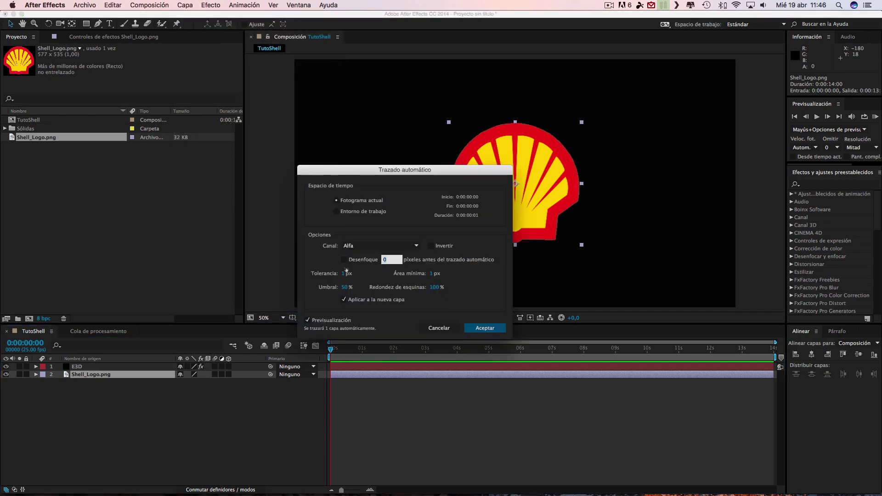
pyautogui.click(481, 328)
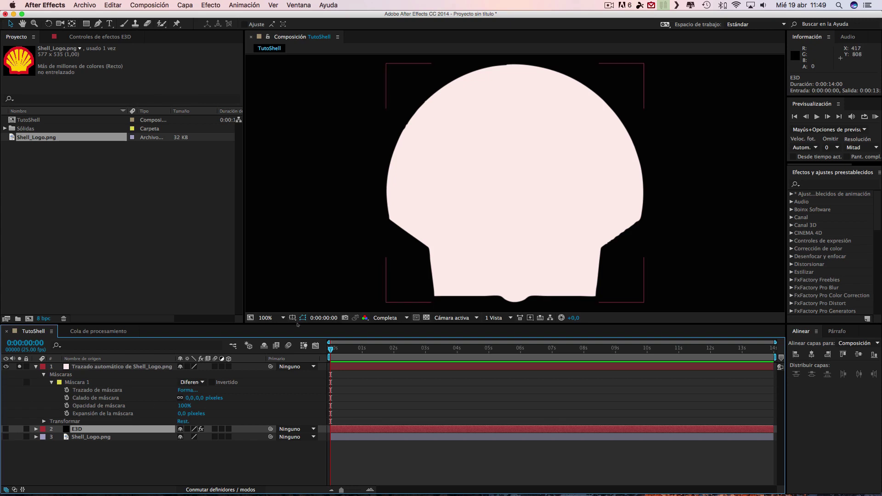
pyautogui.click(75, 377)
pyautogui.press('g')
pyautogui.click(98, 23)
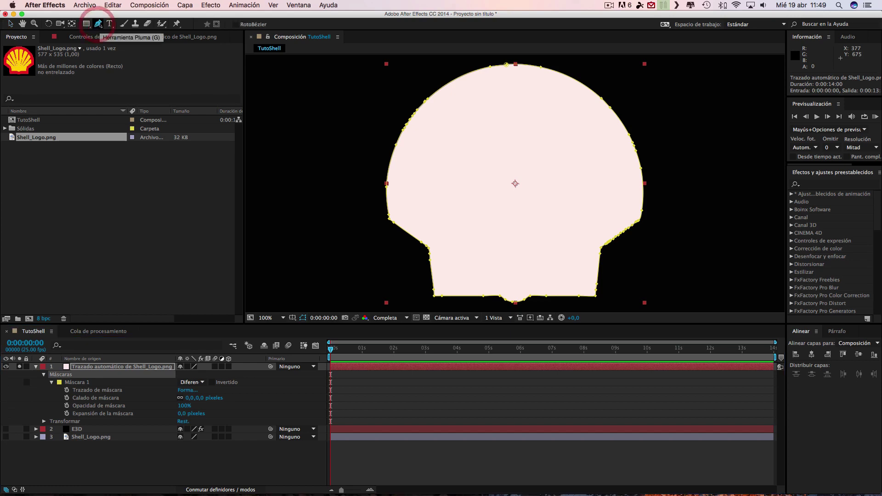
pyautogui.click(443, 92)
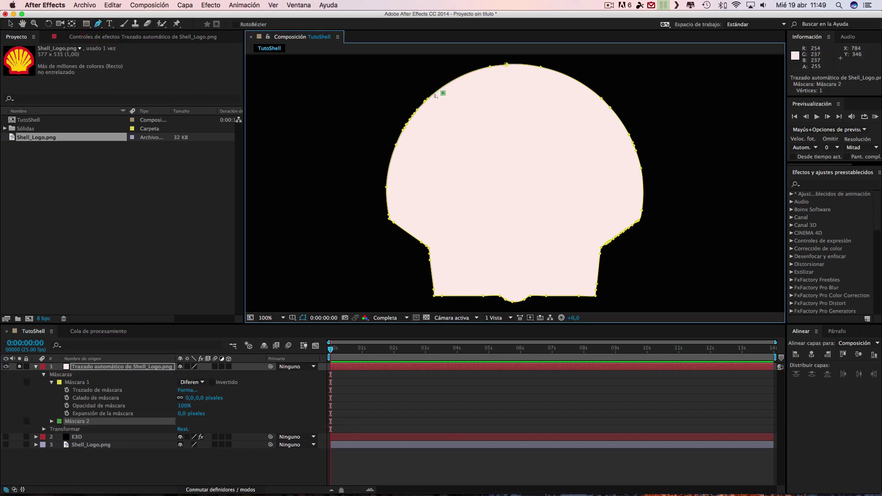
pyautogui.hotkey('ctrl', 'z')
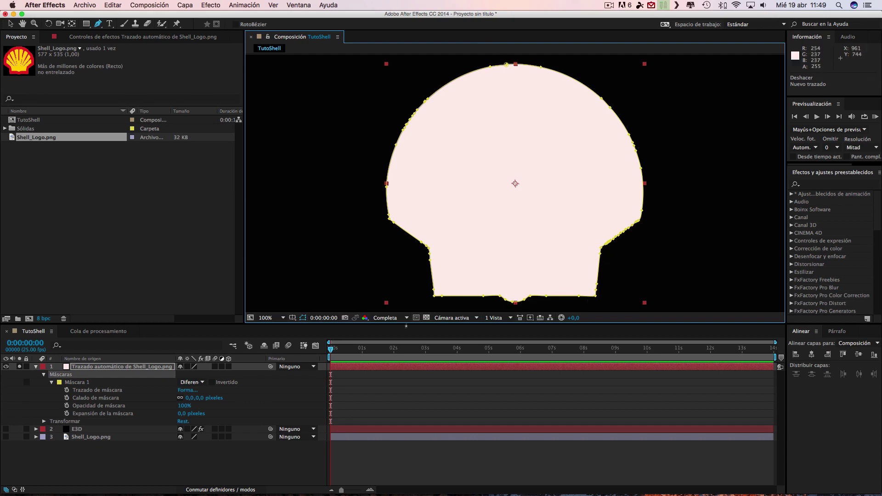
pyautogui.click(94, 366)
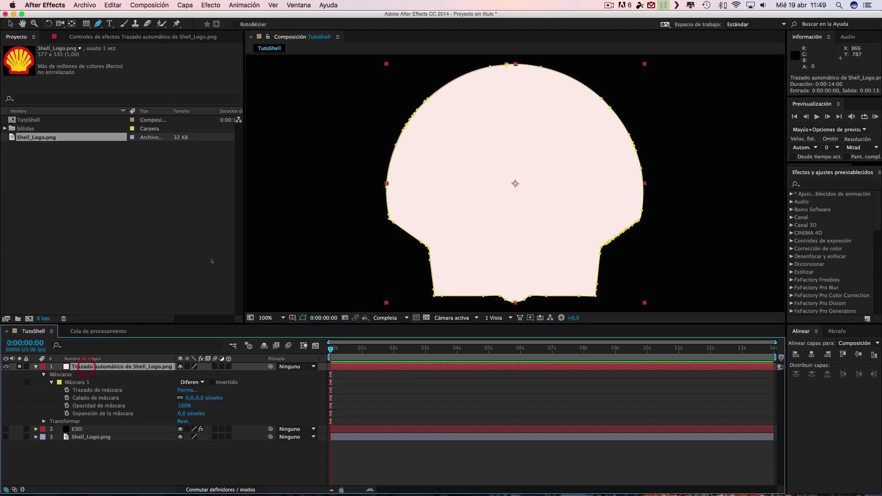
pyautogui.click(185, 5)
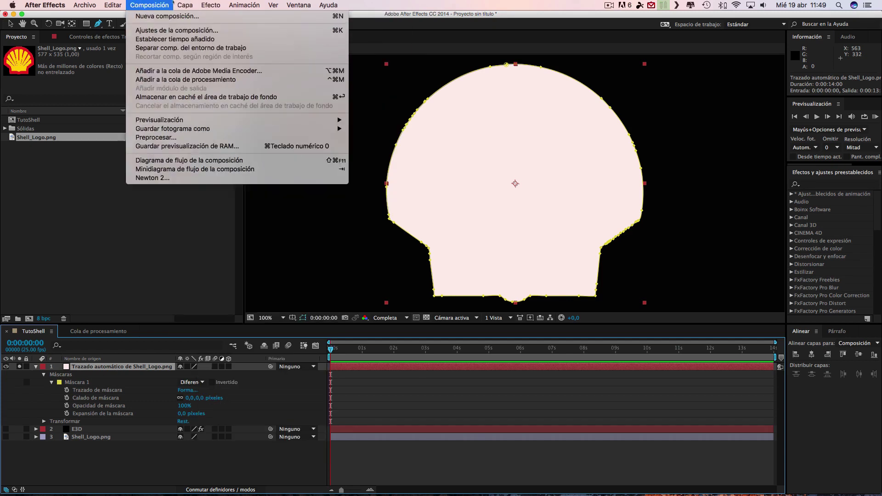
# - Change the auto-traced layer's solid colour to black (000000)
pyautogui.click(199, 24)
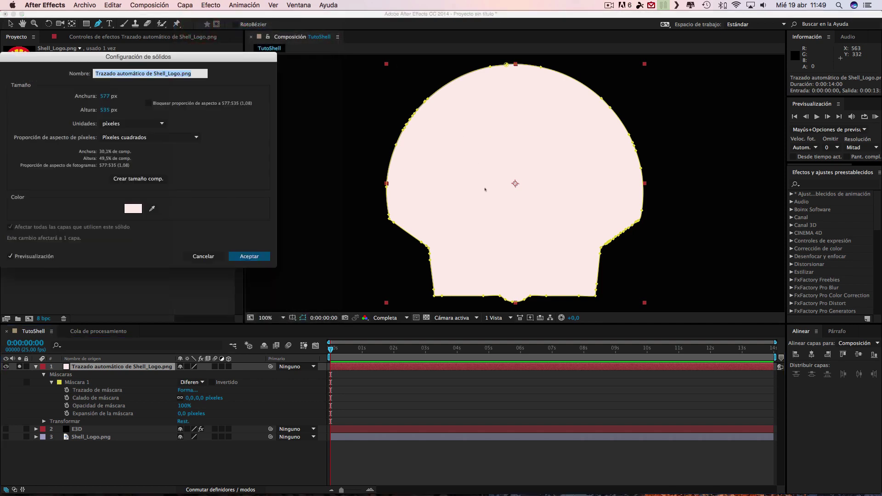
pyautogui.click(132, 209)
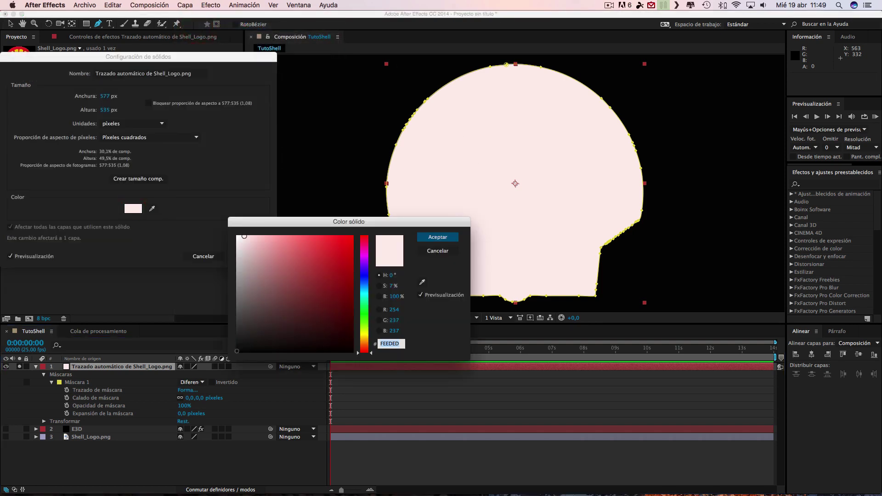
pyautogui.click(237, 352)
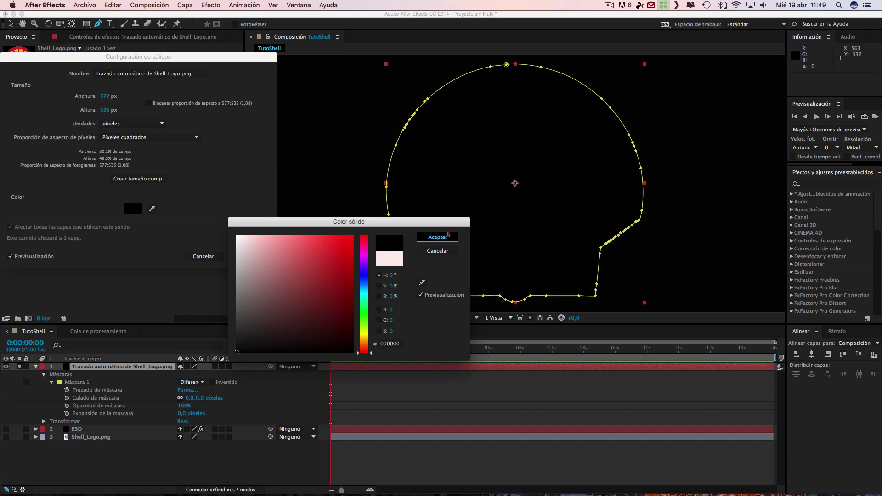
pyautogui.click(446, 237)
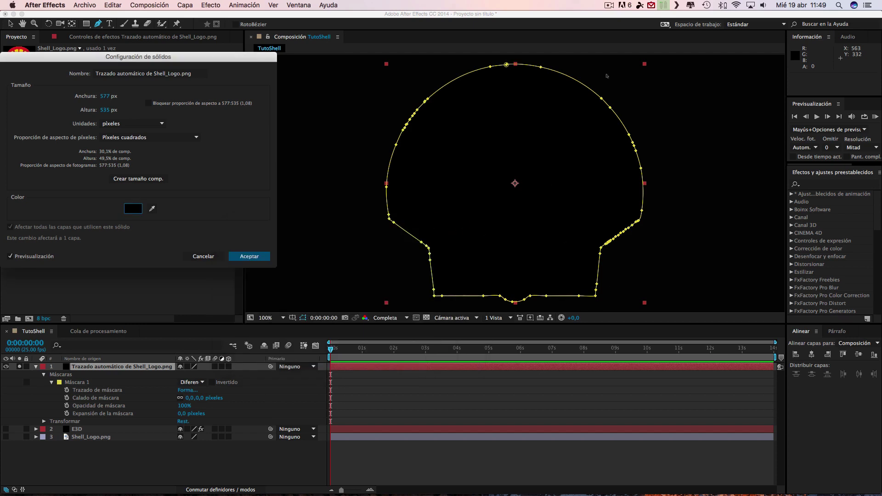
pyautogui.click(266, 259)
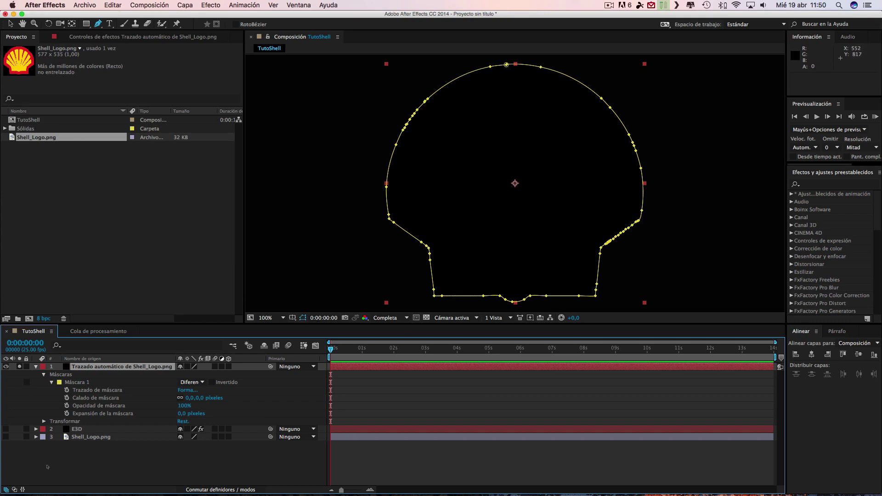
# - Set E3D's Element Path Layer 1 to the auto-traced shell layer and open Scene Setup
pyautogui.click(81, 431)
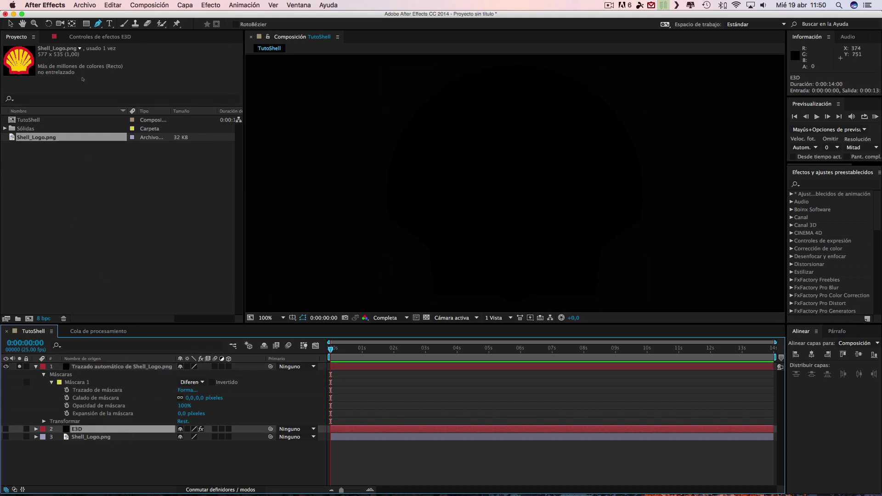
pyautogui.click(90, 36)
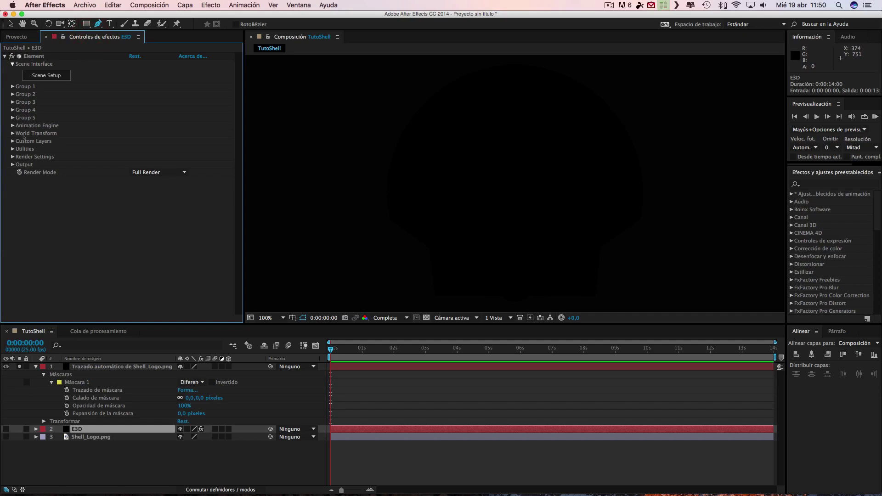
pyautogui.click(13, 142)
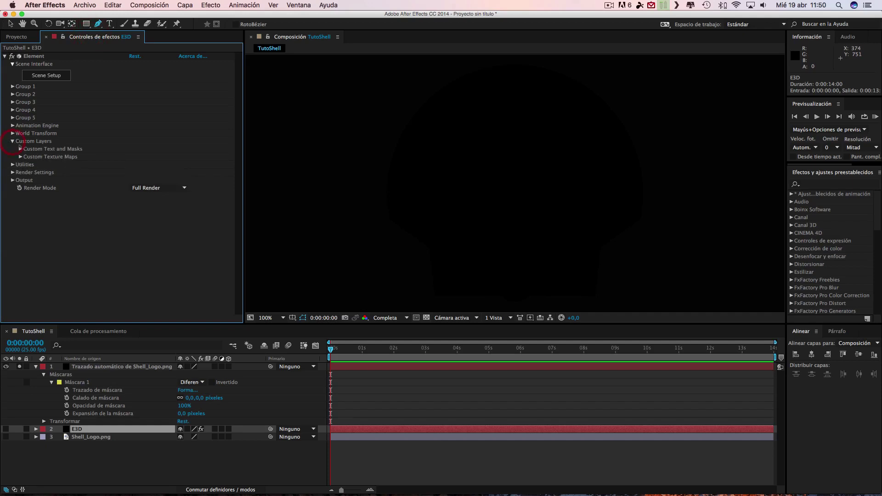
pyautogui.click(20, 149)
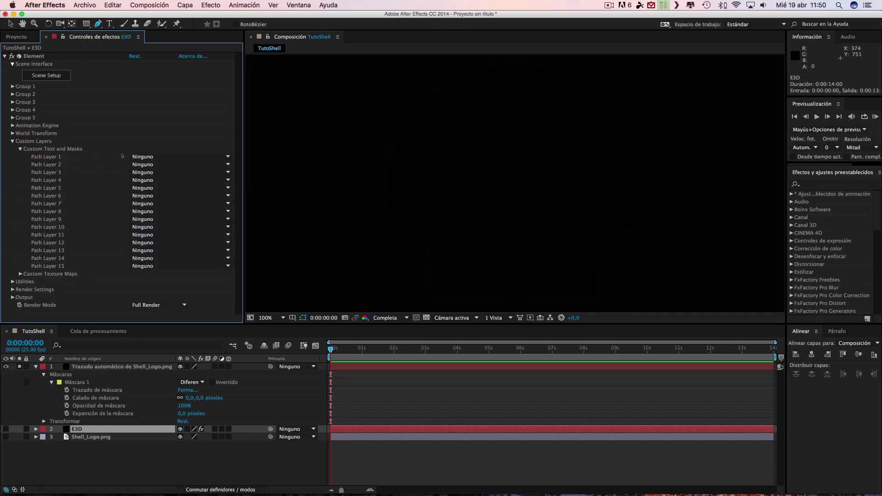
pyautogui.click(138, 157)
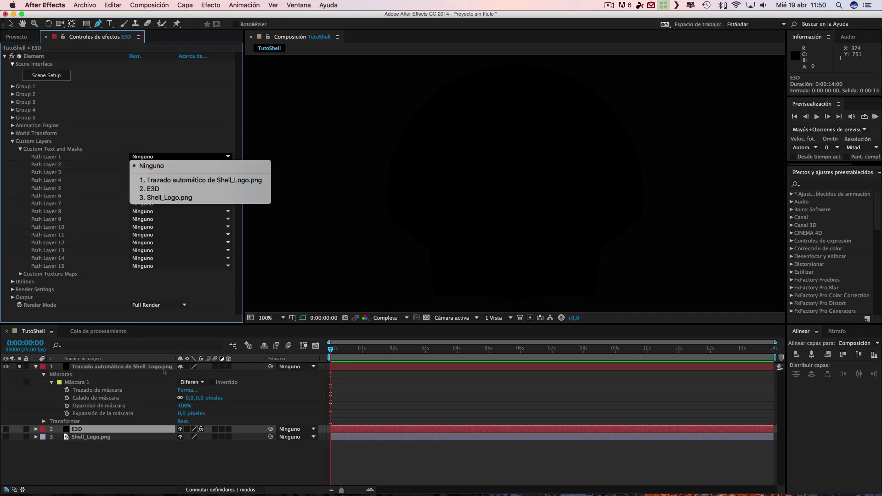
pyautogui.click(159, 180)
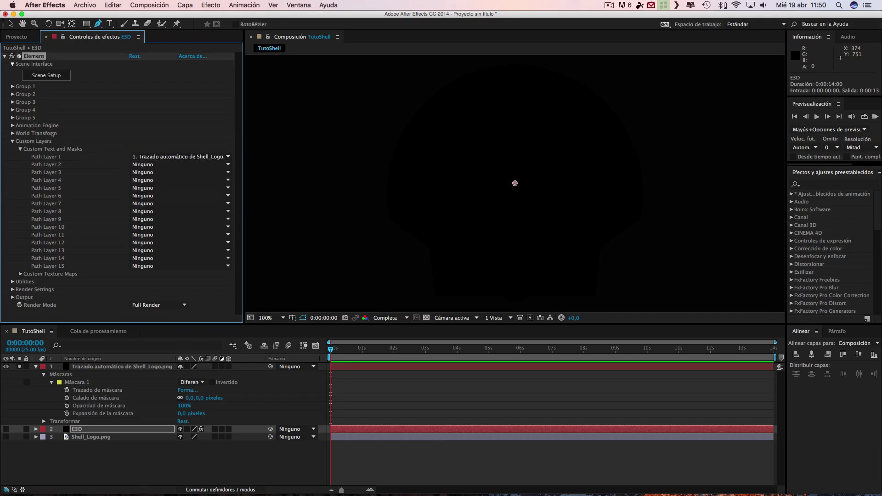
pyautogui.click(55, 76)
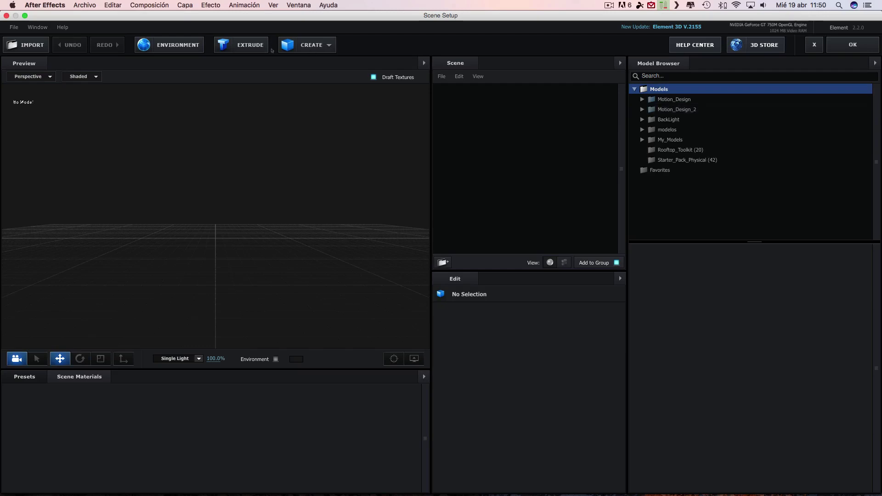
# - Extrude the custom shell path into 3D, orbit to check its depth, and confirm with OK
pyautogui.click(254, 45)
pyautogui.moveTo(345, 275)
pyautogui.mouseDown()
pyautogui.moveTo(289, 238)
pyautogui.moveTo(202, 296)
pyautogui.moveTo(394, 245)
pyautogui.mouseUp()
pyautogui.moveTo(377, 320); pyautogui.dragTo(248, 295)
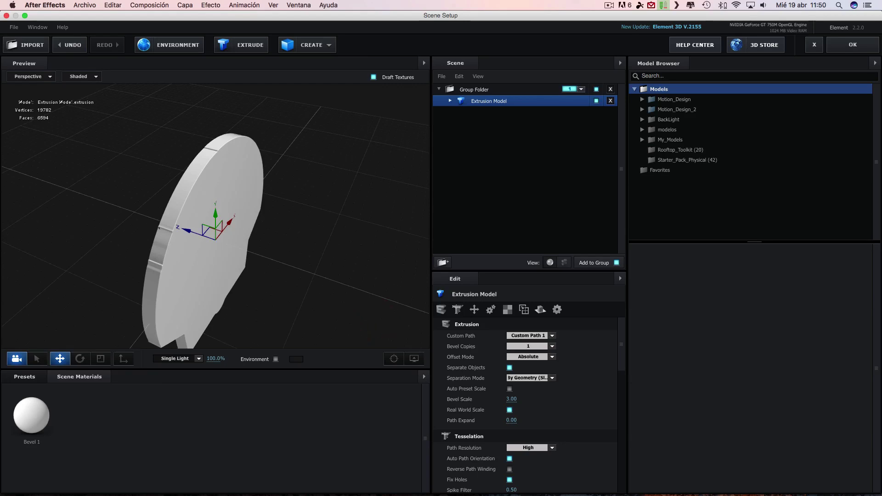
pyautogui.moveTo(188, 249)
pyautogui.mouseDown()
pyautogui.moveTo(177, 130)
pyautogui.moveTo(233, 130)
pyautogui.moveTo(339, 252)
pyautogui.moveTo(298, 267)
pyautogui.mouseUp()
pyautogui.moveTo(343, 278); pyautogui.dragTo(354, 252)
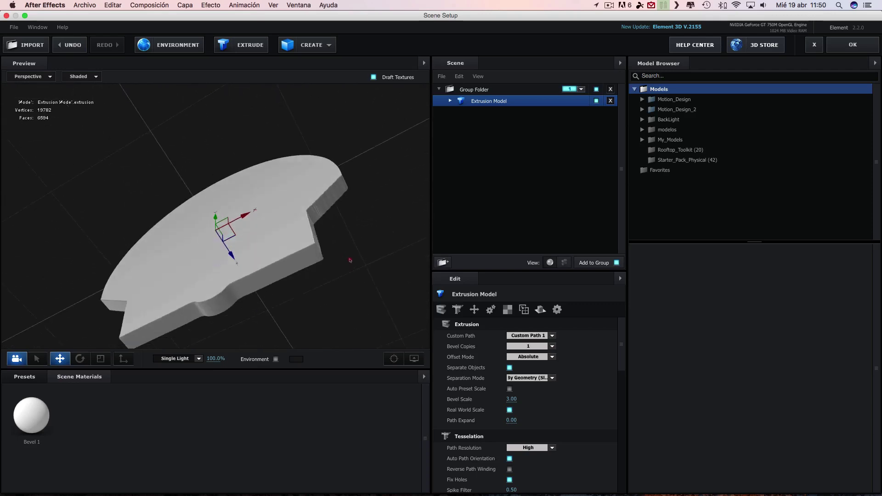
pyautogui.click(853, 45)
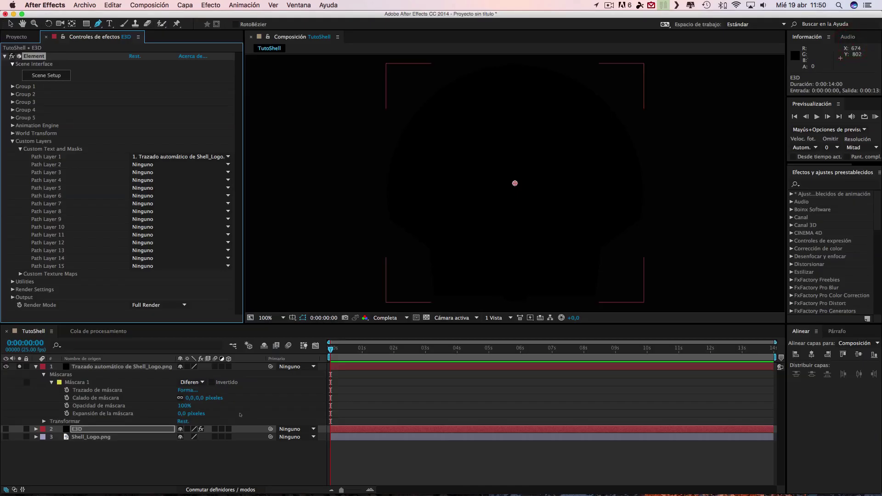
# - Reveal the logo layer's traced mask, zoom to 200%, and switch to the Delete Vertex tool
pyautogui.click(84, 382)
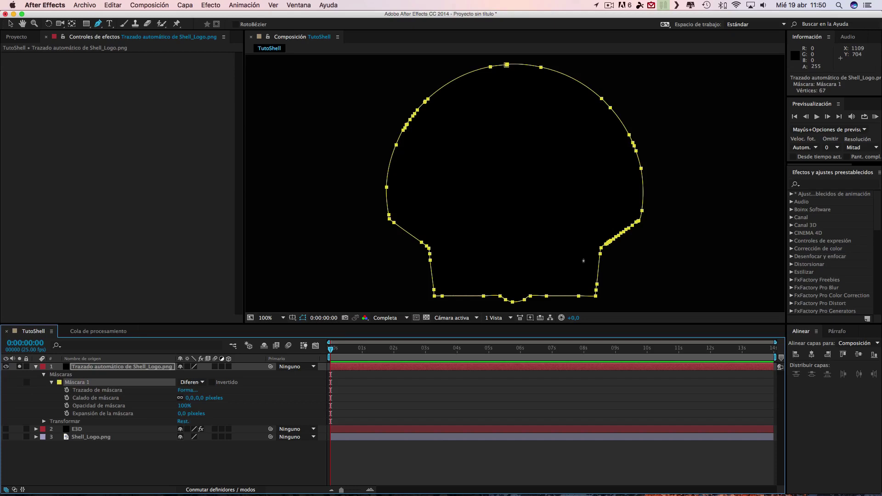
pyautogui.press(',')
pyautogui.press('.')
pyautogui.press('.')
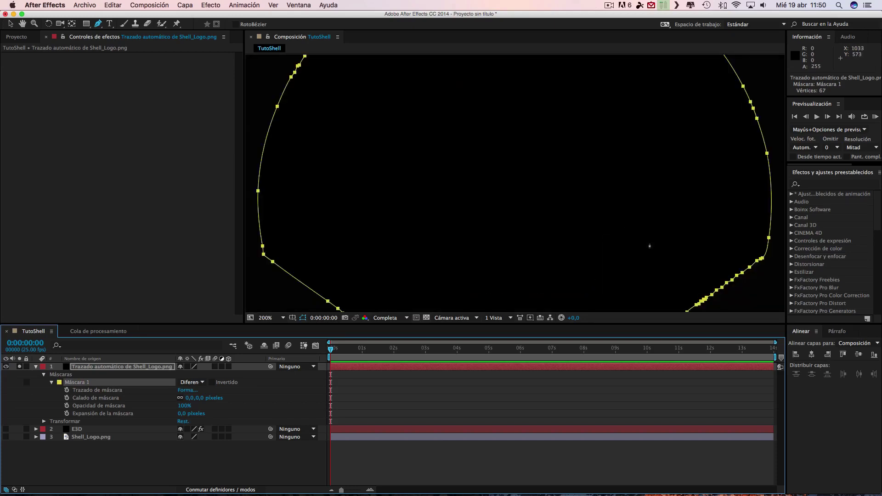
pyautogui.scroll(2, 516, 142)
pyautogui.scroll(2, 528, 148)
pyautogui.moveTo(702, 213); pyautogui.dragTo(550, 193)
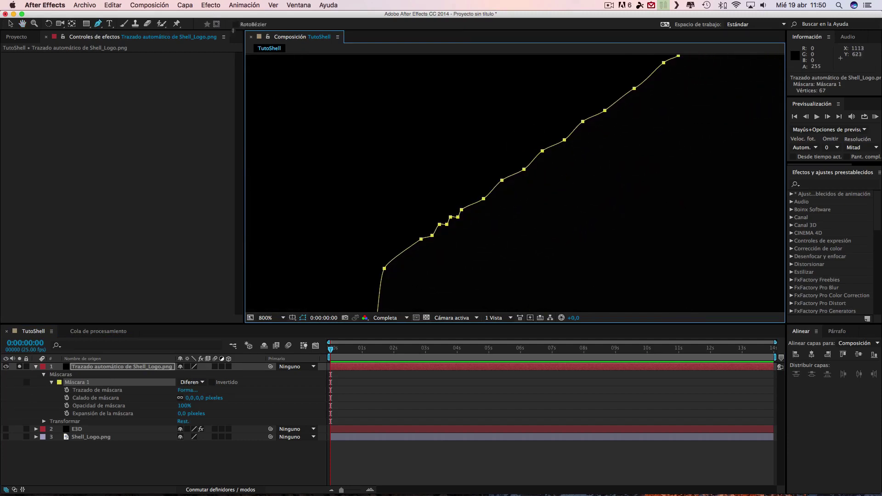
pyautogui.moveTo(98, 24)
pyautogui.mouseDown()
pyautogui.moveTo(108, 45)
pyautogui.moveTo(138, 46)
pyautogui.mouseUp()
# - Delete the redundant vertices along the mask's diagonal edge up to its top
pyautogui.click(433, 236)
pyautogui.click(447, 224)
pyautogui.click(459, 217)
pyautogui.click(483, 199)
pyautogui.click(524, 169)
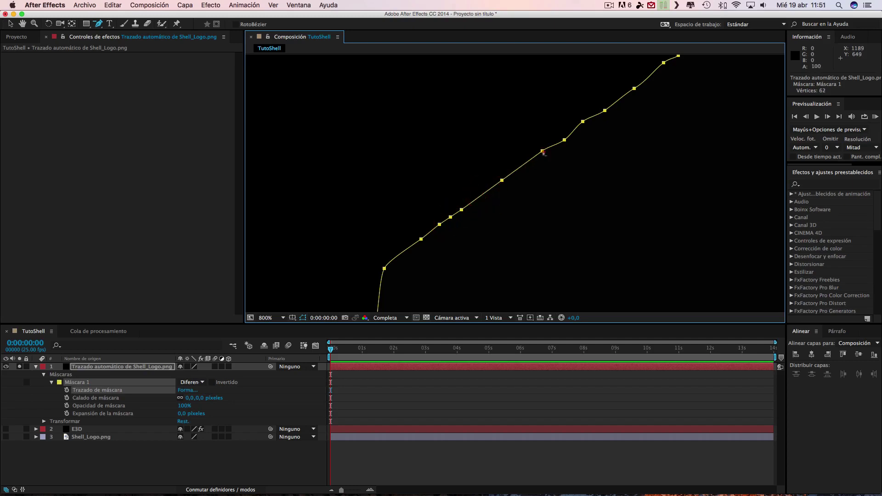
pyautogui.click(565, 140)
pyautogui.click(605, 111)
pyautogui.click(634, 89)
pyautogui.click(664, 62)
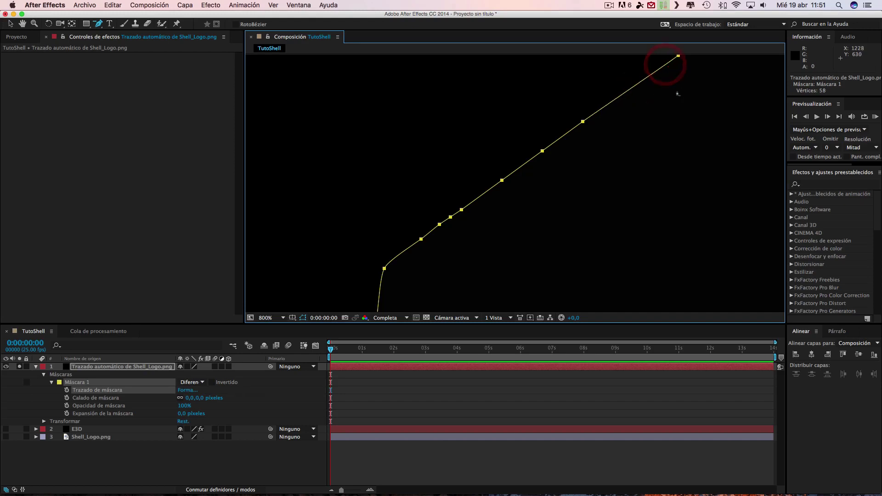
pyautogui.scroll(3, 671, 91)
pyautogui.click(671, 93)
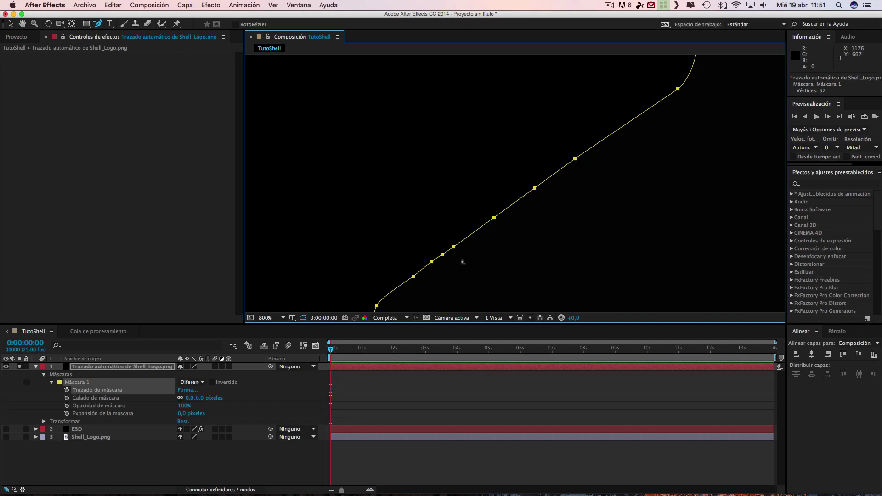
# - Remove the clustered vertices on the lower edge and two more, undoing one straight-edge deletion
pyautogui.click(432, 261)
pyautogui.click(443, 254)
pyautogui.click(454, 247)
pyautogui.scroll(-1, 588, 242)
pyautogui.scroll(2, 588, 242)
pyautogui.click(554, 194)
pyautogui.click(475, 253)
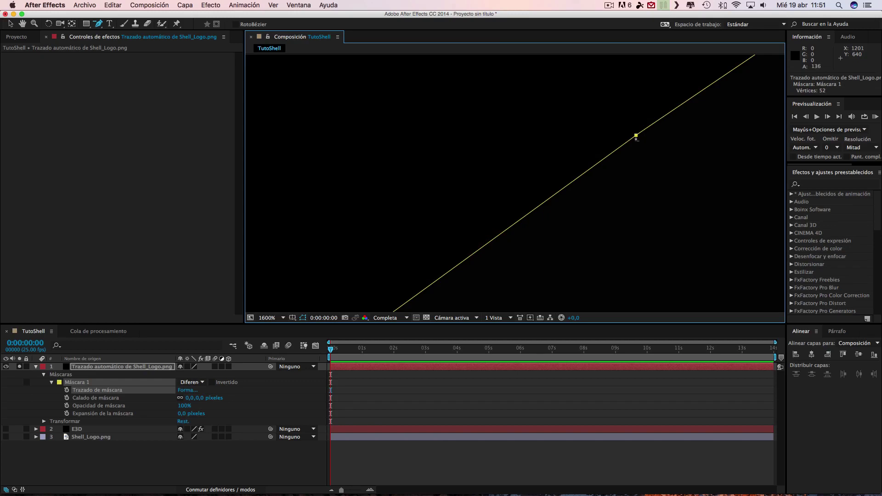
pyautogui.click(636, 136)
pyautogui.hotkey('ctrl', 'z')
# - Pan along the mask outline and delete another redundant vertex
pyautogui.scroll(-4, 654, 174)
pyautogui.scroll(2, 653, 174)
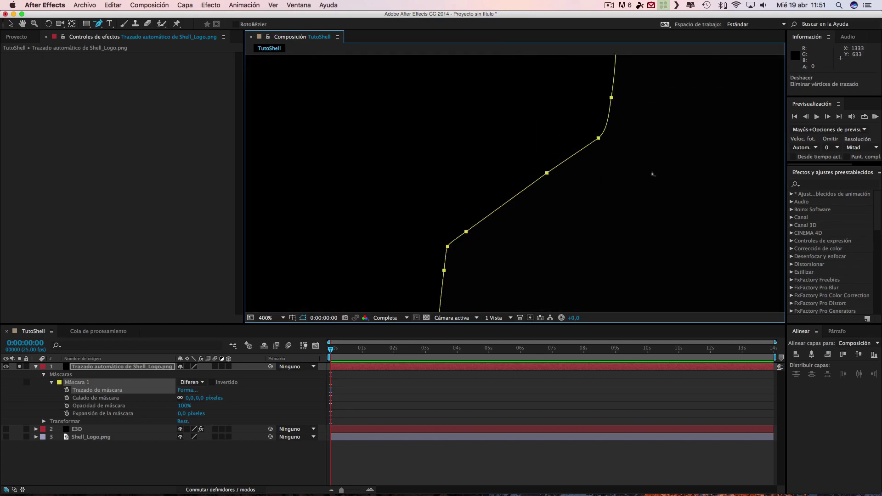
pyautogui.moveTo(479, 233); pyautogui.dragTo(880, 136)
pyautogui.moveTo(565, 207); pyautogui.dragTo(751, 199)
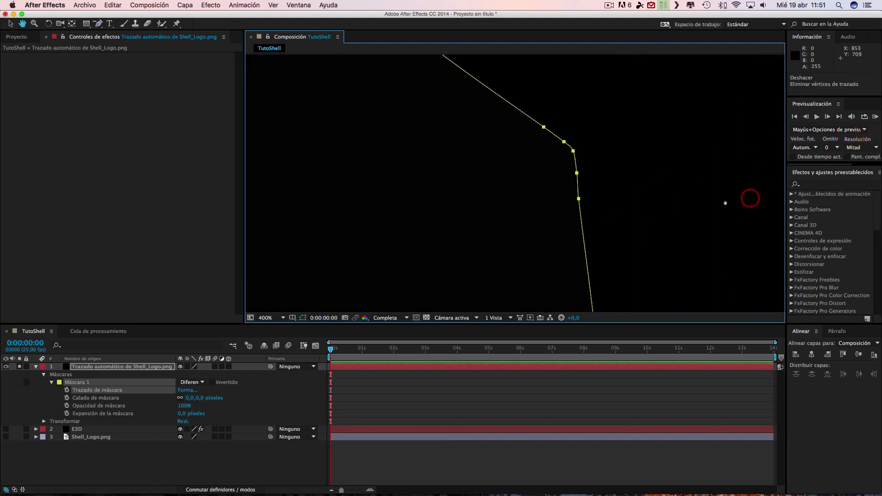
pyautogui.click(580, 201)
# - Zoom out to the whole outline and delete a vertex on its bottom right
pyautogui.press(',')
pyautogui.press(',')
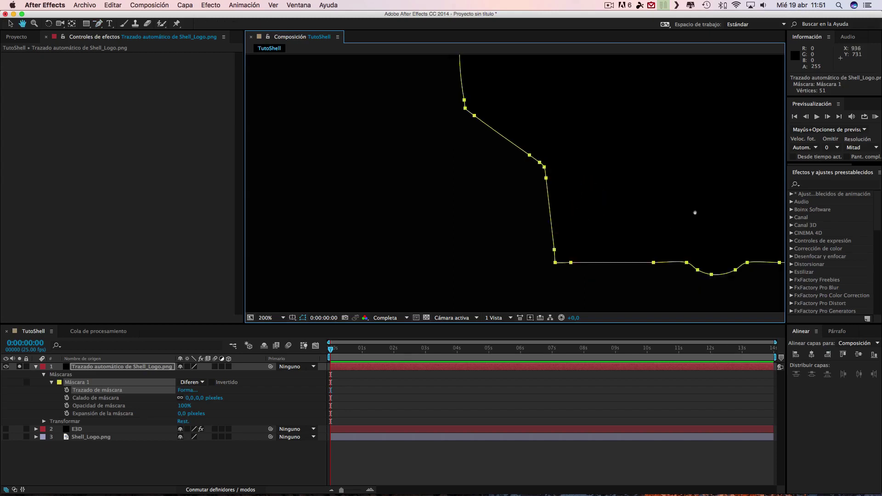
pyautogui.press(',')
pyautogui.press(',')
pyautogui.press('space')
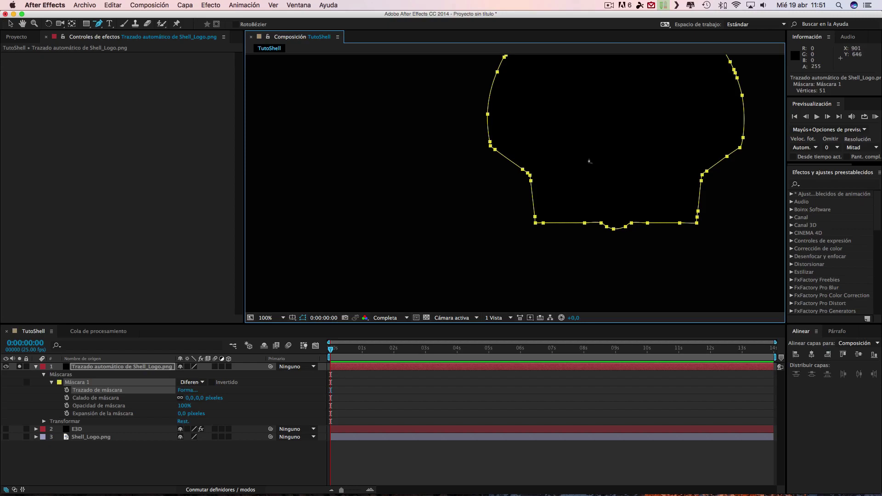
pyautogui.press('.')
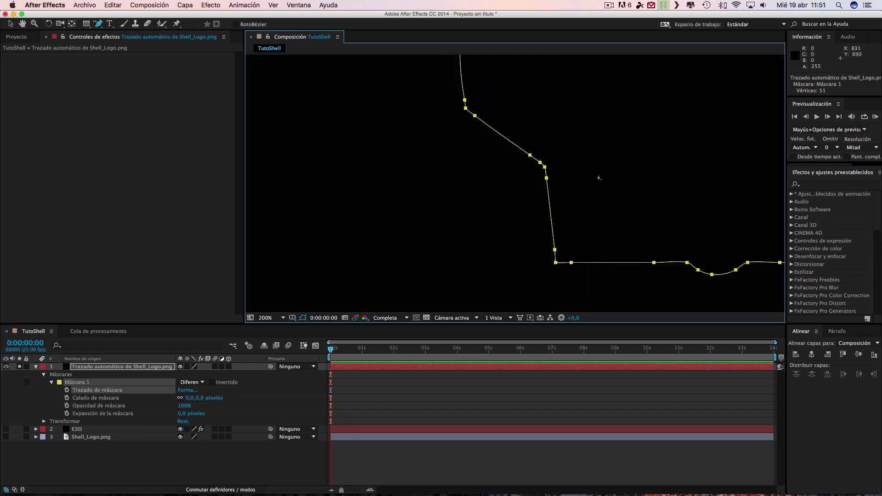
pyautogui.press('.')
pyautogui.press(',')
pyautogui.press(',')
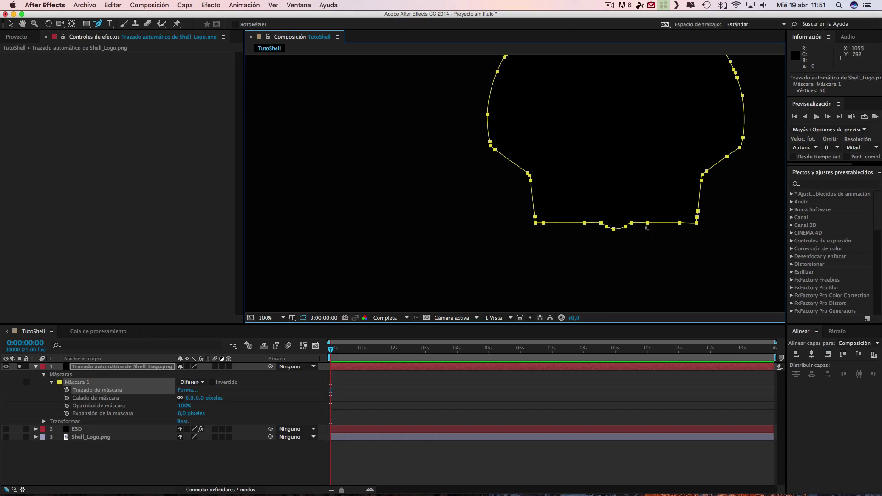
pyautogui.click(698, 217)
pyautogui.press('super+z')
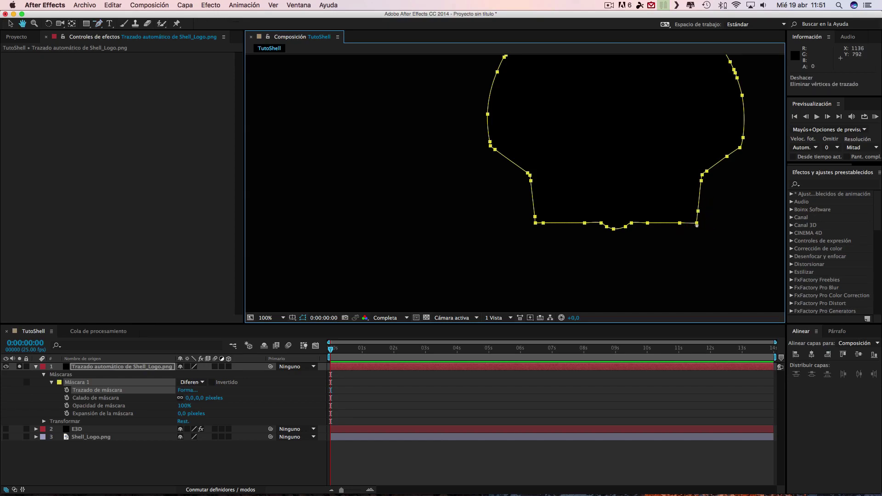
pyautogui.scroll(-1, 703, 224)
# - Marquee-select the vertex cluster at the mask's bottom right and delete it
pyautogui.press('g')
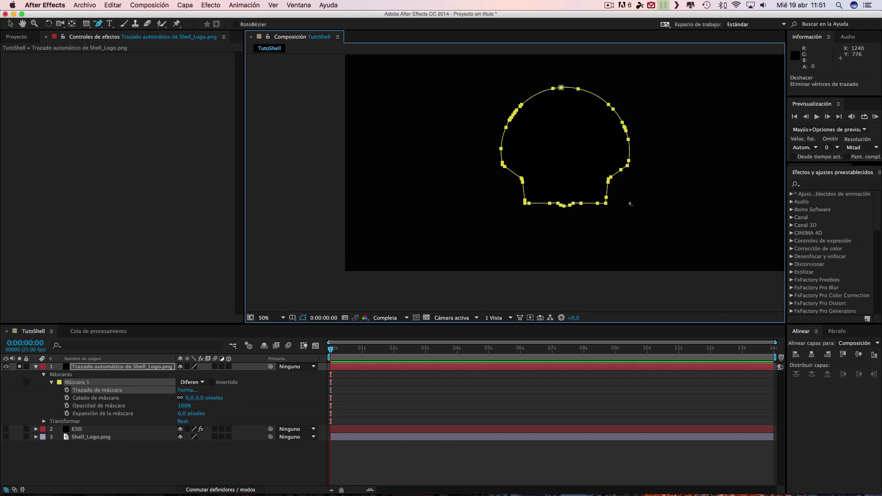
pyautogui.scroll(2, 636, 200)
pyautogui.scroll(-1, 505, 193)
pyautogui.hscroll(1, 375, 170)
pyautogui.click(375, 171)
pyautogui.scroll(1, 487, 193)
pyautogui.scroll(1, 487, 193)
pyautogui.scroll(-3, 480, 189)
pyautogui.press('g')
pyautogui.moveTo(459, 155); pyautogui.dragTo(515, 221)
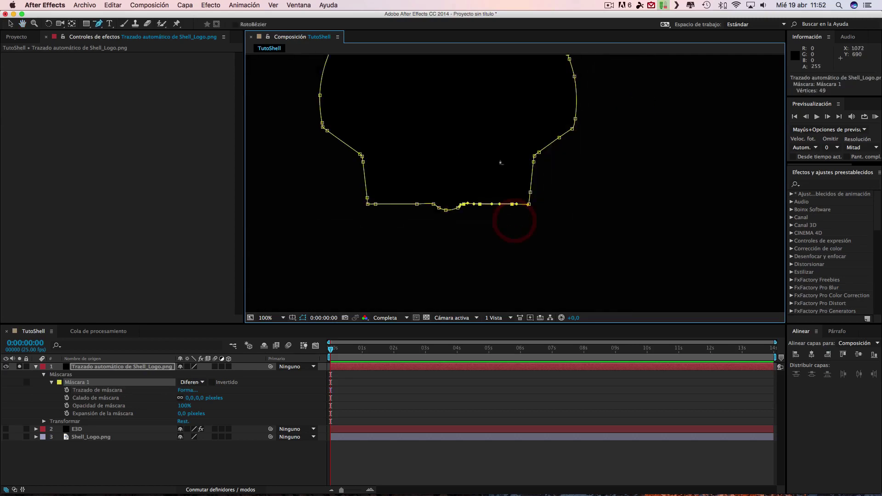
pyautogui.press('Delete')
# - Pan to the rounded top and delete the redundant and clustered vertices on the curved side
pyautogui.press('h')
pyautogui.moveTo(458, 131); pyautogui.dragTo(507, 269)
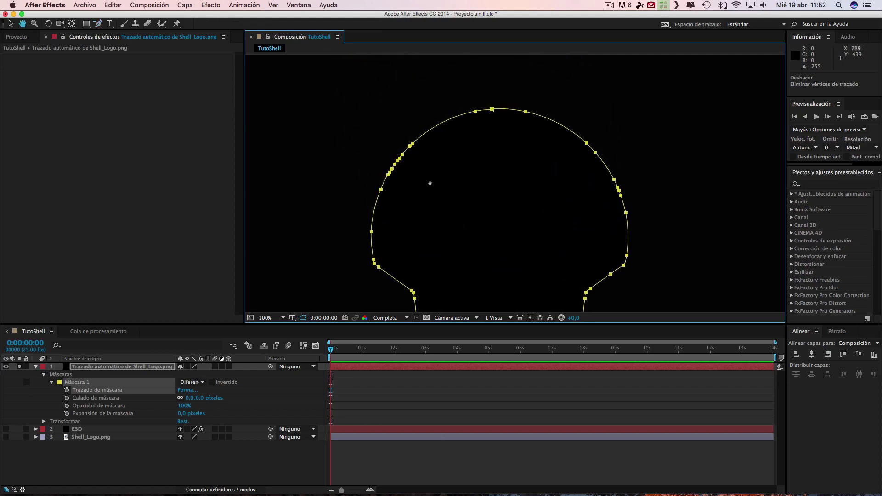
pyautogui.scroll(-4, 460, 193)
pyautogui.scroll(4, 448, 198)
pyautogui.scroll(4, 450, 193)
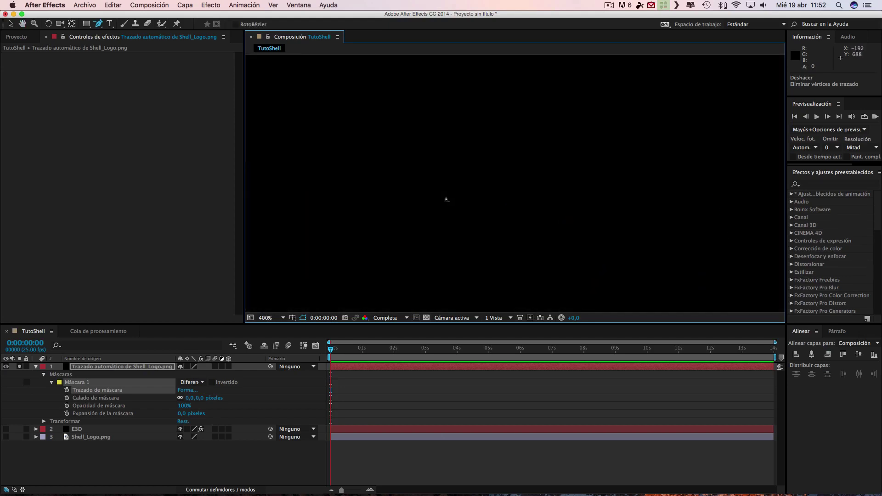
pyautogui.hscroll(-10, 479, 166)
pyautogui.press('g')
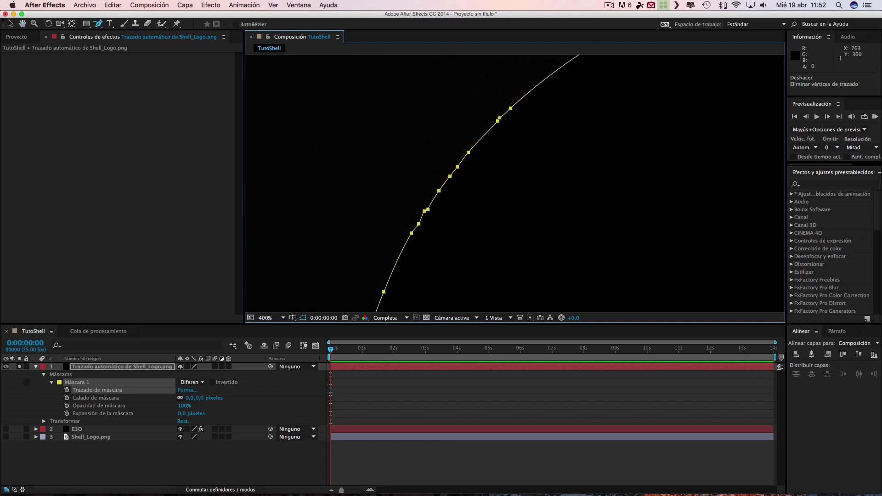
pyautogui.click(500, 117)
pyautogui.click(457, 167)
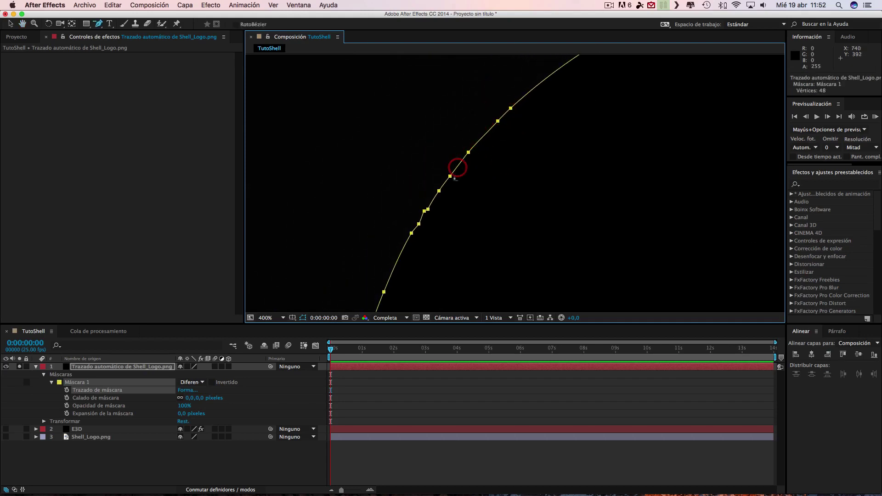
pyautogui.click(419, 224)
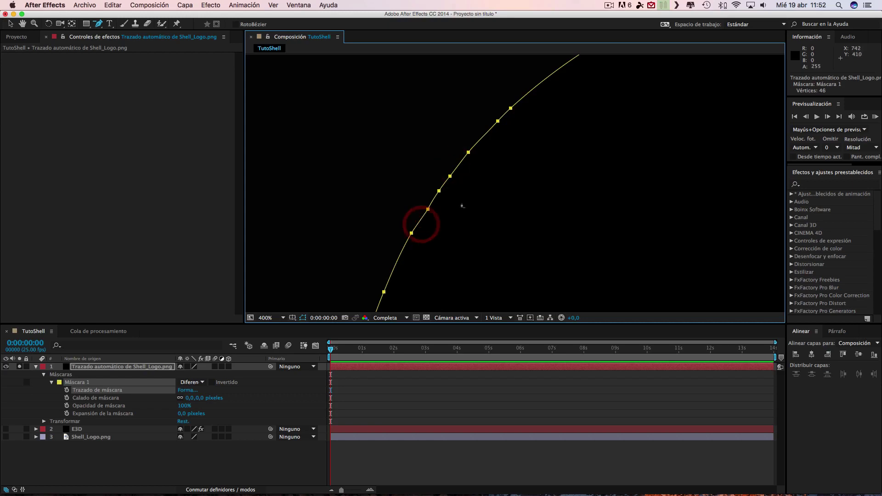
pyautogui.click(424, 212)
pyautogui.click(428, 209)
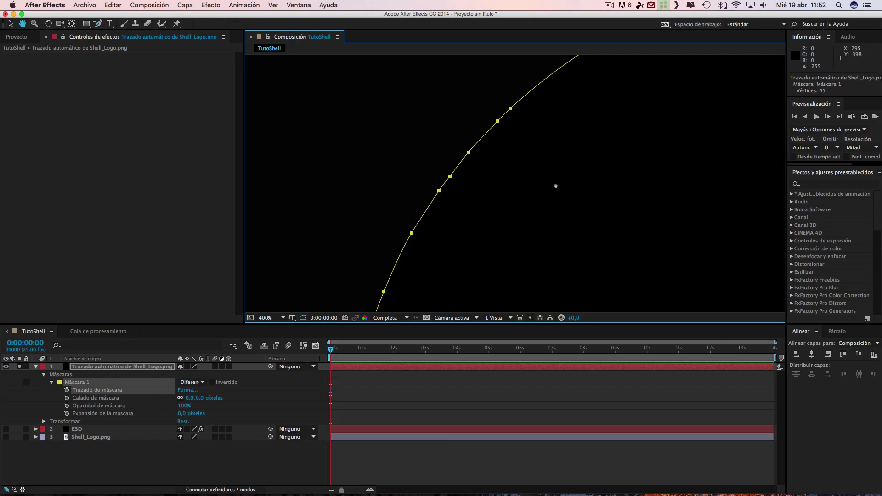
# - Delete the kinked vertex atop the outline, then deselect the mask path
pyautogui.scroll(-8, 557, 179)
pyautogui.scroll(6, 555, 186)
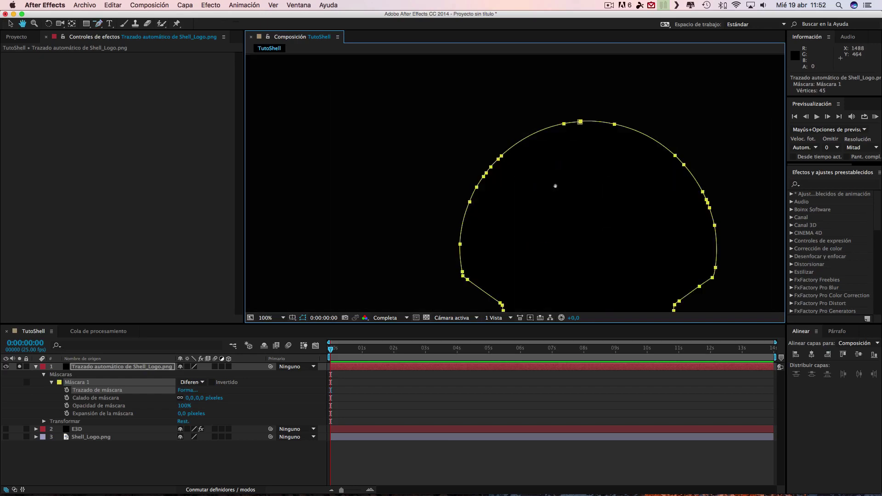
pyautogui.press('g')
pyautogui.click(709, 202)
pyautogui.press('space')
pyautogui.scroll(8, 528, 189)
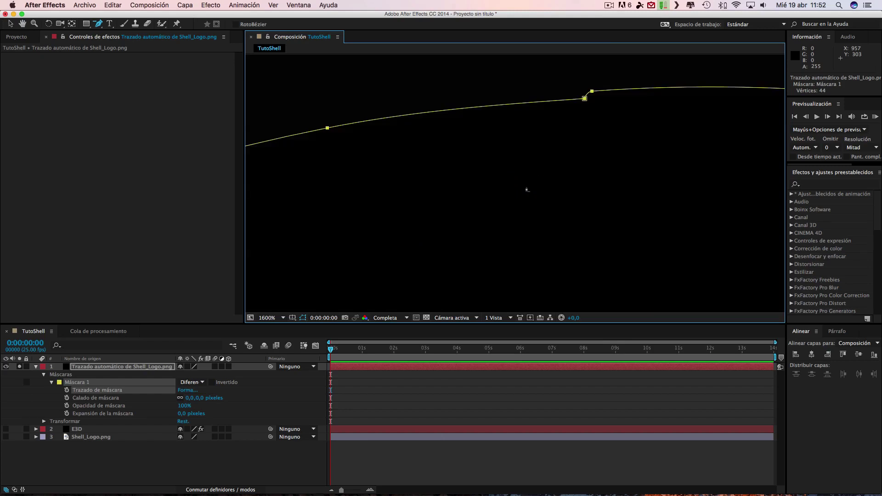
pyautogui.click(585, 98)
pyautogui.press('/')
pyautogui.press('.')
pyautogui.press('g')
pyautogui.click(526, 194)
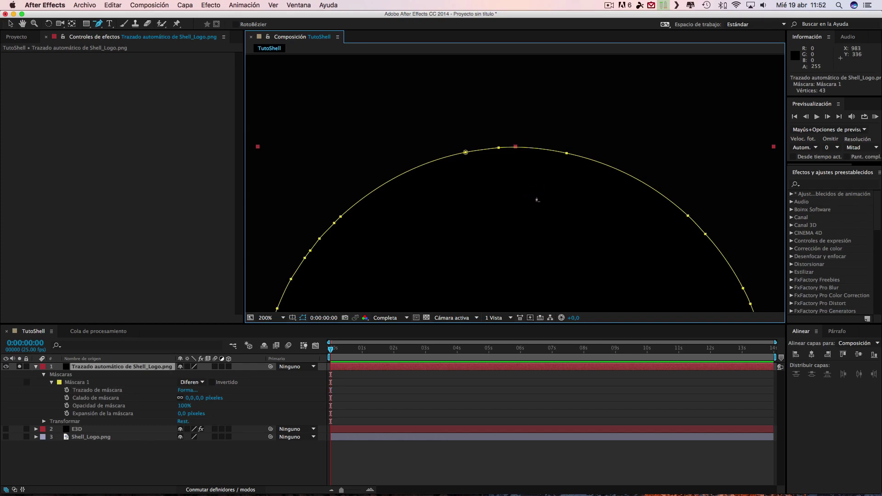
# - Centre the shell outline and delete a stray point on the mask's top arc
pyautogui.scroll(-4, 533, 189)
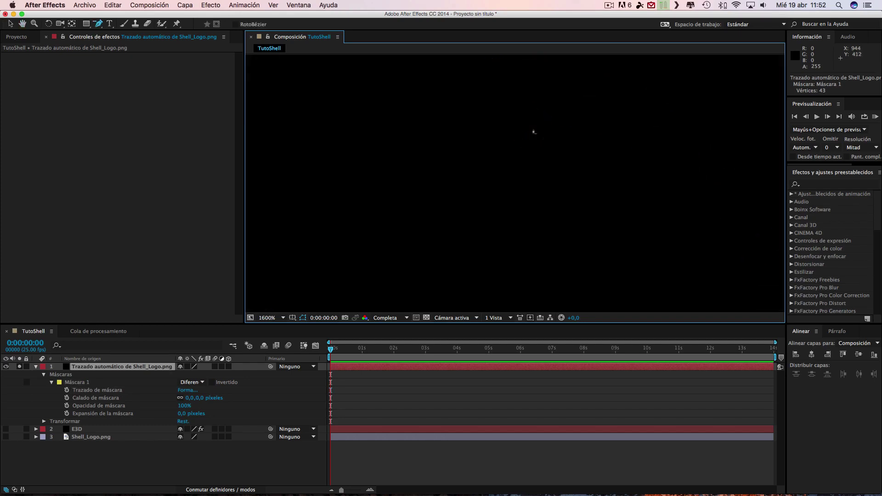
pyautogui.scroll(3, 533, 133)
pyautogui.press('space')
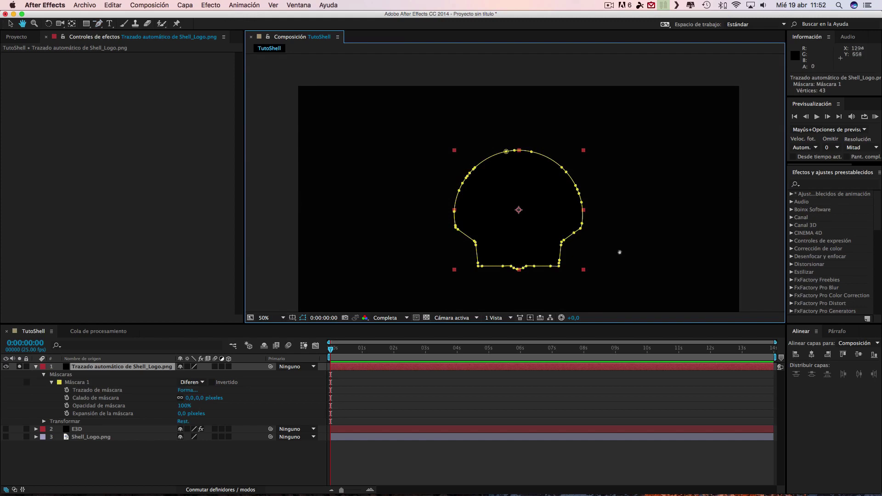
pyautogui.moveTo(624, 258); pyautogui.dragTo(599, 243)
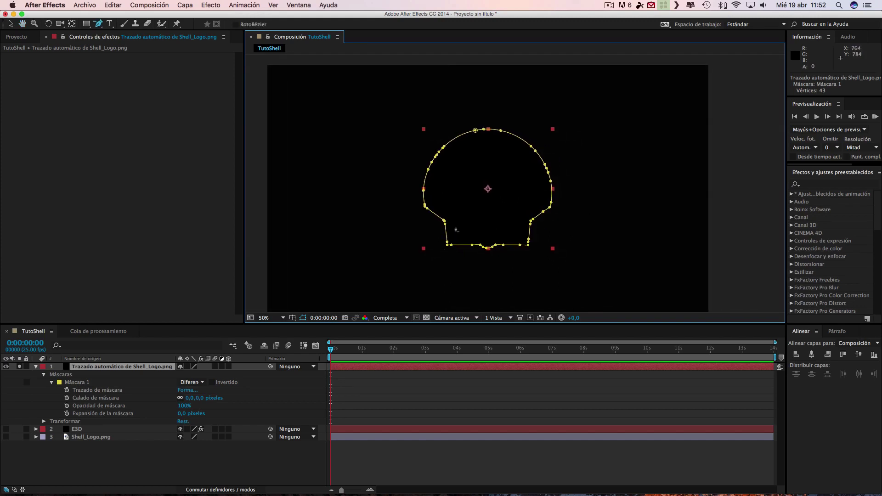
pyautogui.scroll(2, 463, 166)
pyautogui.scroll(1, 447, 159)
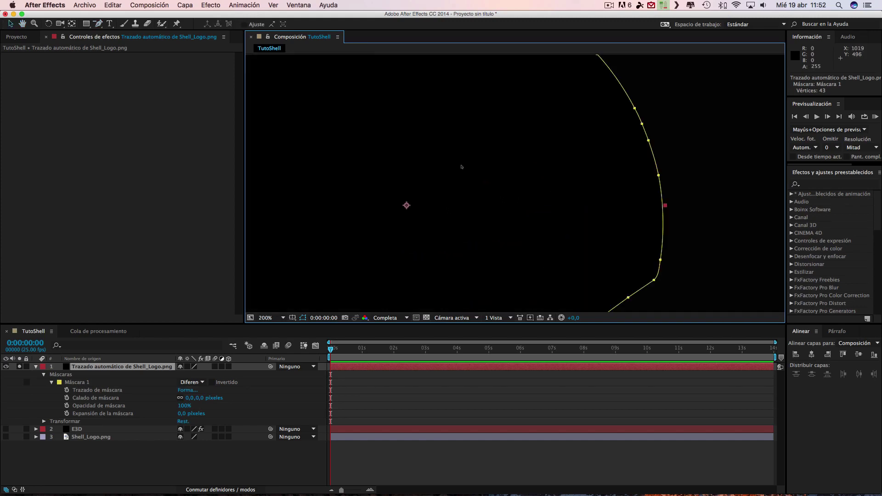
pyautogui.moveTo(394, 153)
pyautogui.mouseDown()
pyautogui.moveTo(630, 171)
pyautogui.moveTo(578, 251)
pyautogui.mouseUp()
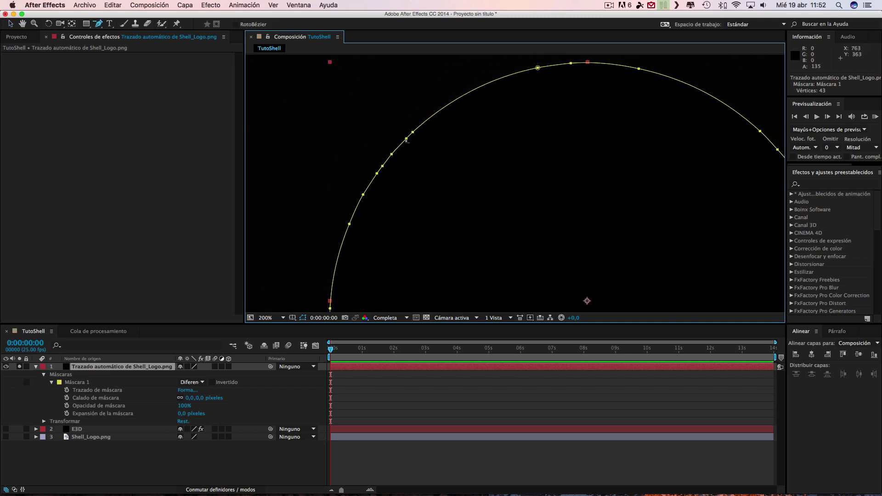
pyautogui.click(409, 139)
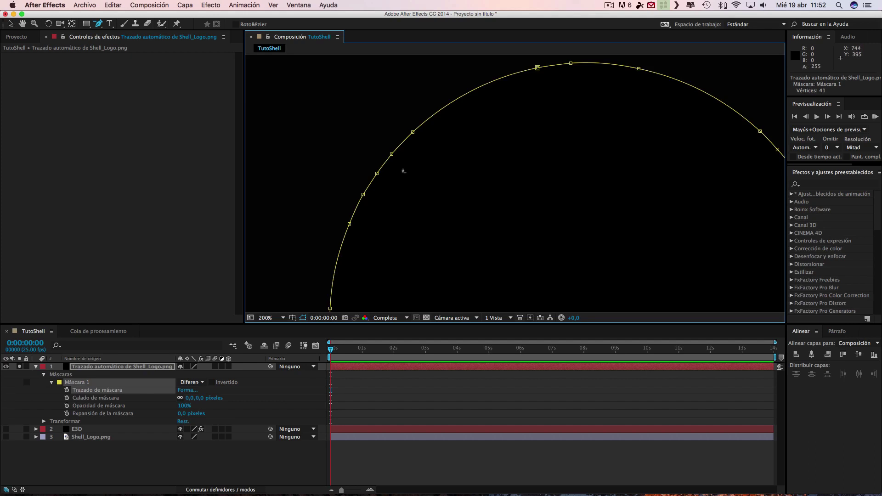
# - Zoom out to the entire composition and select the E3D layer
pyautogui.press('h')
pyautogui.press(',')
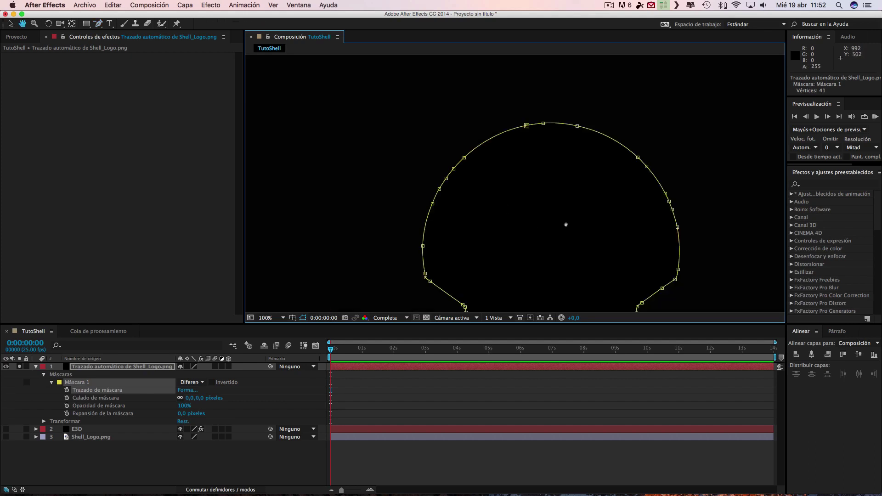
pyautogui.press(',')
pyautogui.press(',')
pyautogui.press(',')
pyautogui.press('g')
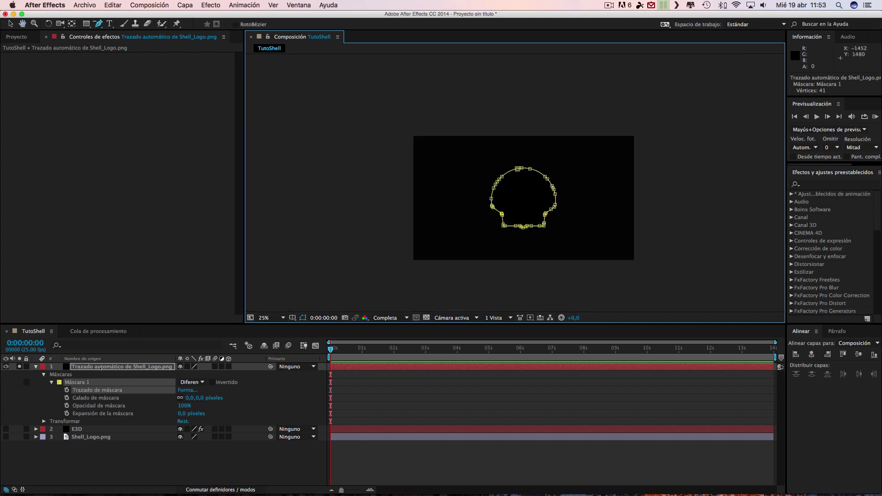
pyautogui.click(92, 431)
# - Reopen Element 3D Scene Setup and orbit the logo to an upright front view
pyautogui.click(53, 76)
pyautogui.moveTo(344, 249)
pyautogui.mouseDown()
pyautogui.moveTo(257, 317)
pyautogui.moveTo(182, 171)
pyautogui.moveTo(161, 177)
pyautogui.moveTo(298, 238)
pyautogui.moveTo(309, 220)
pyautogui.mouseUp()
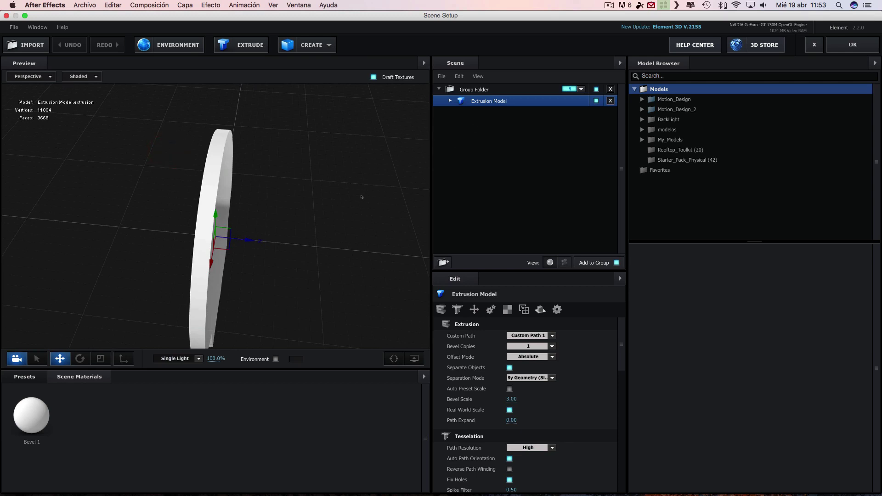
pyautogui.moveTo(361, 197)
pyautogui.mouseDown()
pyautogui.moveTo(367, 223)
pyautogui.moveTo(325, 230)
pyautogui.mouseUp()
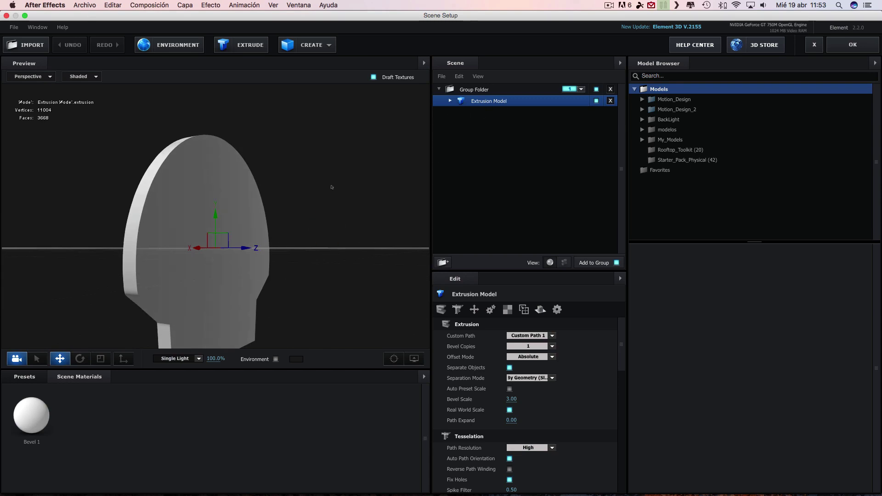
# - Duplicate the Extrusion Model with Cmd+D, hide the copy, and open the first model's Bevel 1
pyautogui.press('super+d')
pyautogui.click(597, 112)
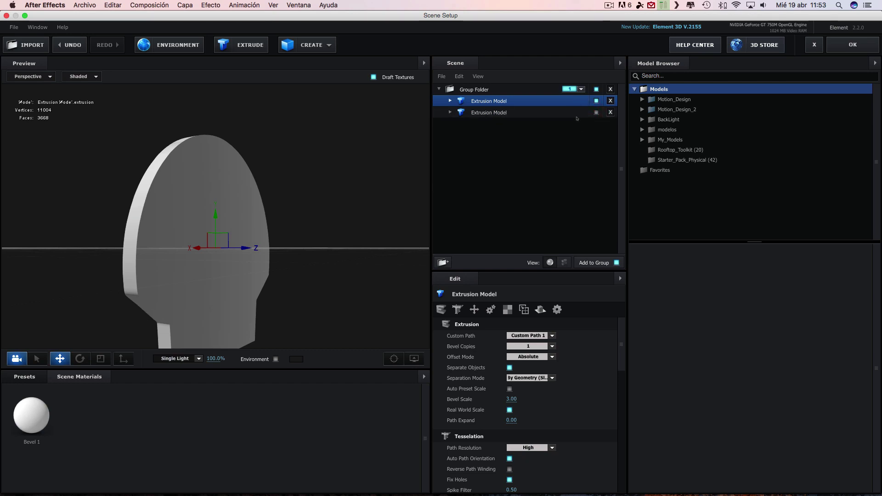
pyautogui.click(479, 102)
pyautogui.click(451, 101)
pyautogui.click(492, 115)
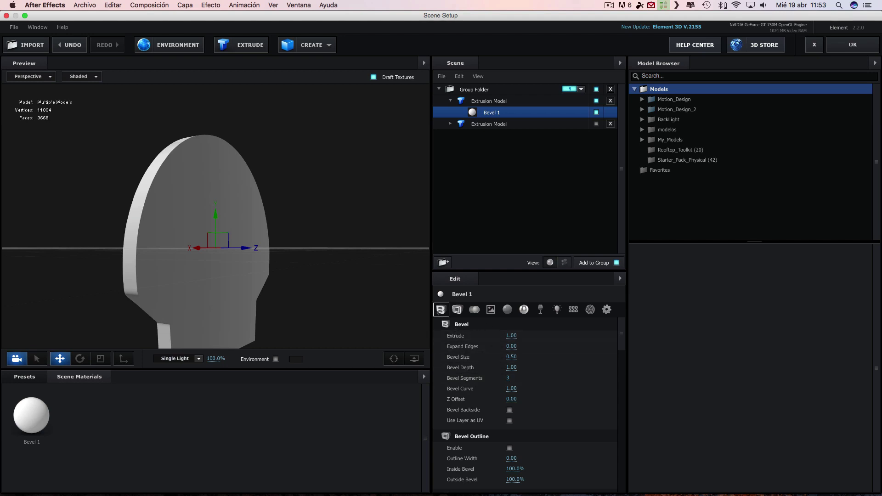
# - Raise Extrude to 7.50 on Bevel 1, orbit to check the sides, and enable Bevel Backside
pyautogui.moveTo(511, 336)
pyautogui.mouseDown()
pyautogui.moveTo(867, 334)
pyautogui.moveTo(806, 335)
pyautogui.mouseUp()
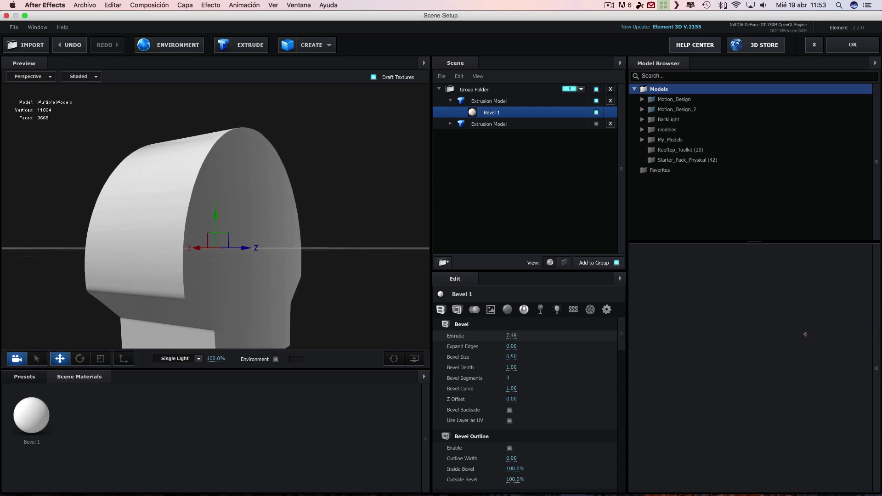
pyautogui.moveTo(380, 258)
pyautogui.mouseDown()
pyautogui.moveTo(273, 228)
pyautogui.moveTo(311, 188)
pyautogui.moveTo(558, 350)
pyautogui.mouseUp()
pyautogui.press('super+z')
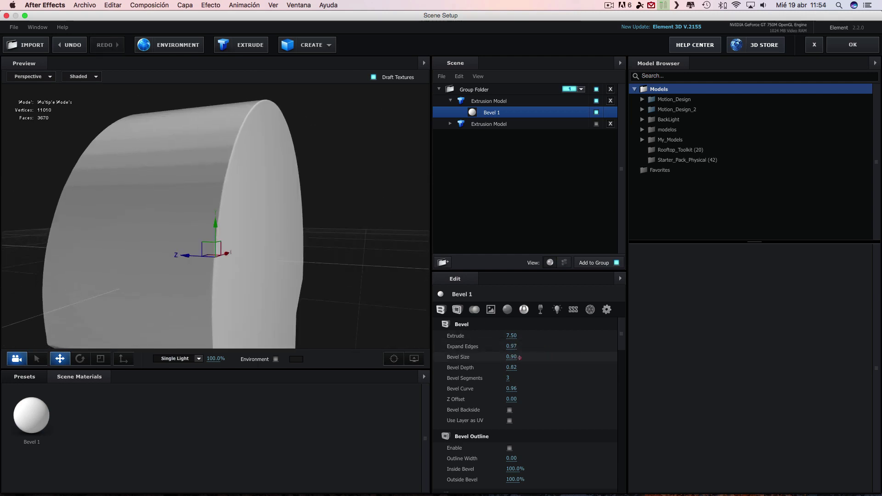
pyautogui.moveTo(404, 294); pyautogui.dragTo(316, 279)
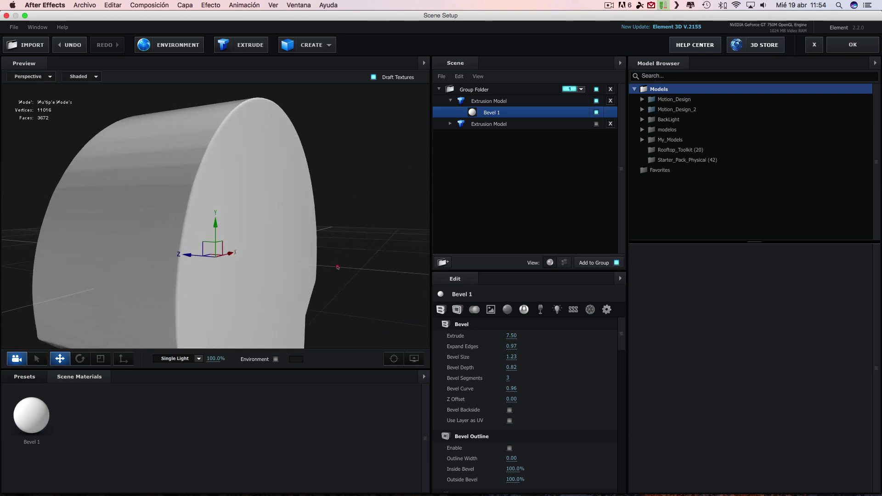
pyautogui.moveTo(316, 279); pyautogui.dragTo(454, 425)
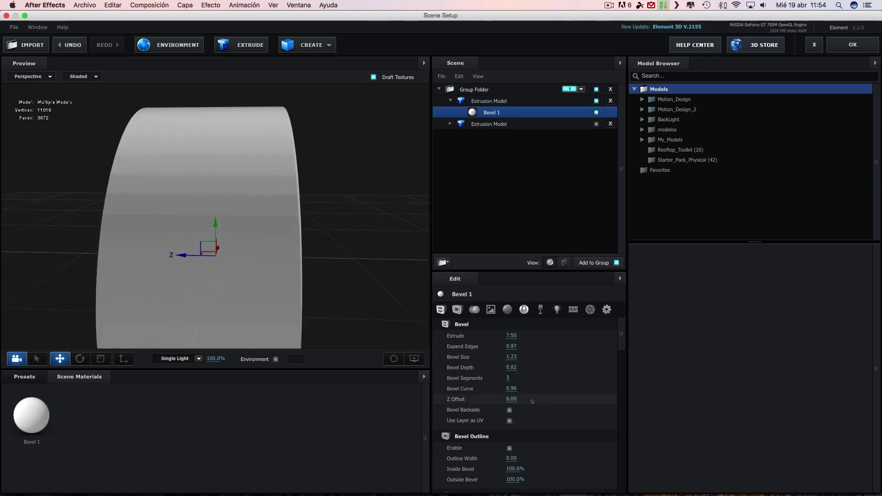
pyautogui.moveTo(316, 263); pyautogui.dragTo(395, 264)
pyautogui.moveTo(274, 257); pyautogui.dragTo(280, 246)
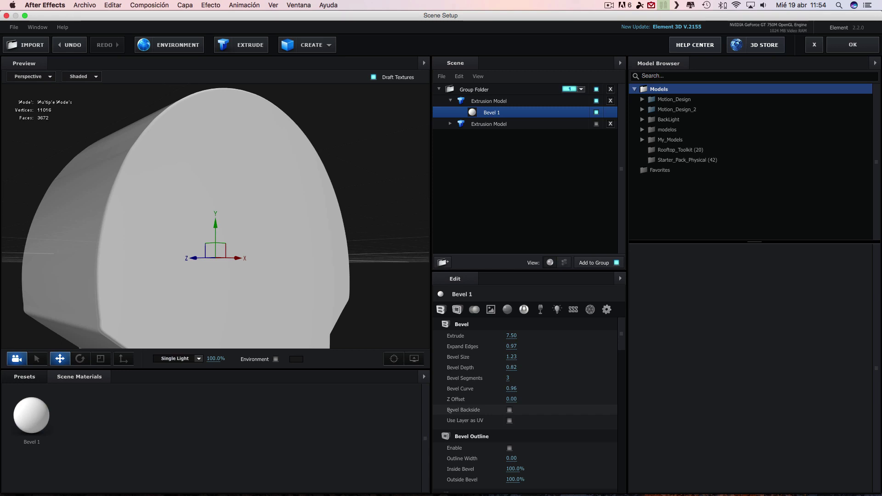
pyautogui.click(510, 410)
pyautogui.moveTo(278, 236)
pyautogui.mouseDown()
pyautogui.moveTo(299, 232)
pyautogui.moveTo(261, 245)
pyautogui.moveTo(245, 226)
pyautogui.moveTo(297, 242)
pyautogui.moveTo(269, 282)
pyautogui.mouseUp()
# - Drag metal_crusted_02 from Presets > Materials > Pro_Shaders_2 > Metal onto the shell model
pyautogui.click(38, 379)
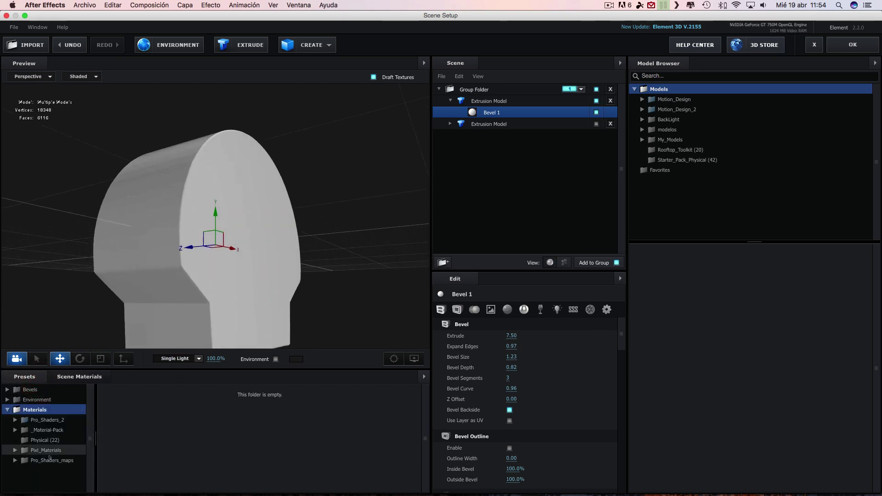
pyautogui.click(55, 420)
pyautogui.click(17, 421)
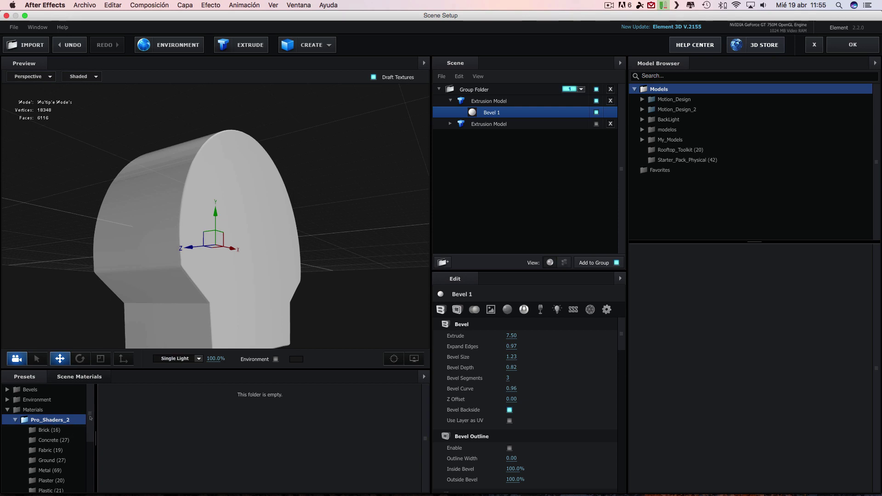
pyautogui.moveTo(91, 418); pyautogui.dragTo(97, 461)
pyautogui.scroll(3, 69, 441)
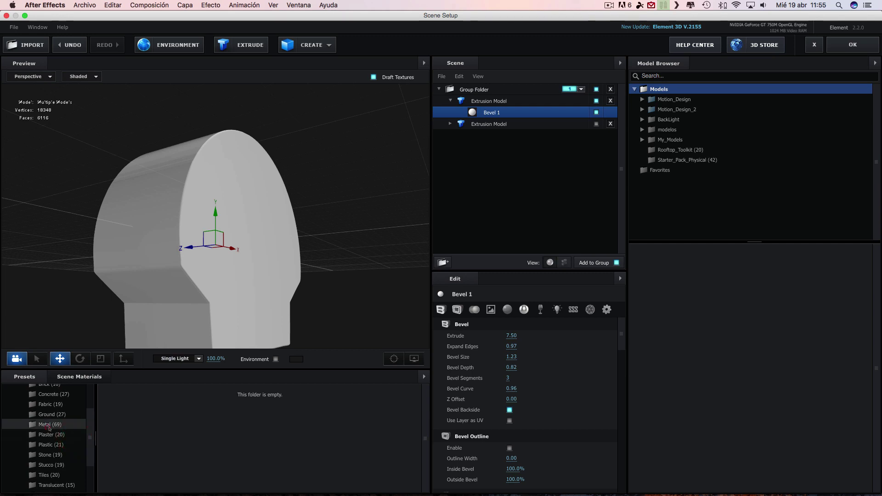
pyautogui.click(49, 428)
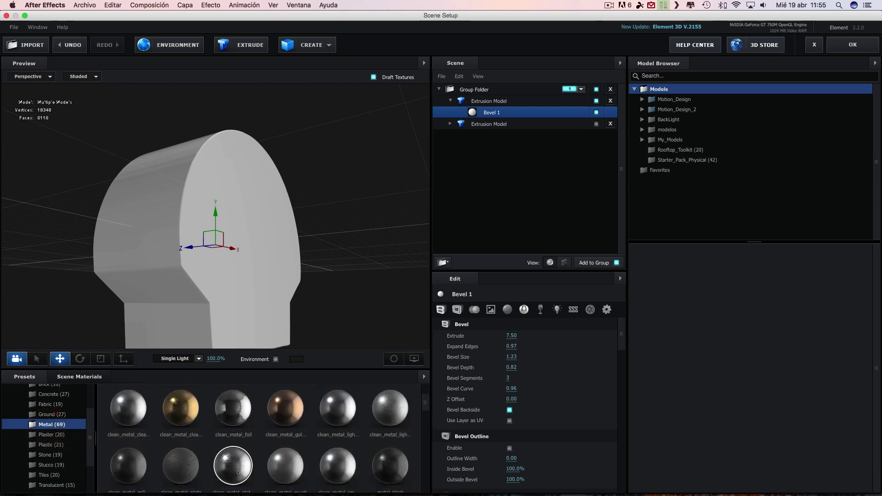
pyautogui.scroll(-3, 237, 472)
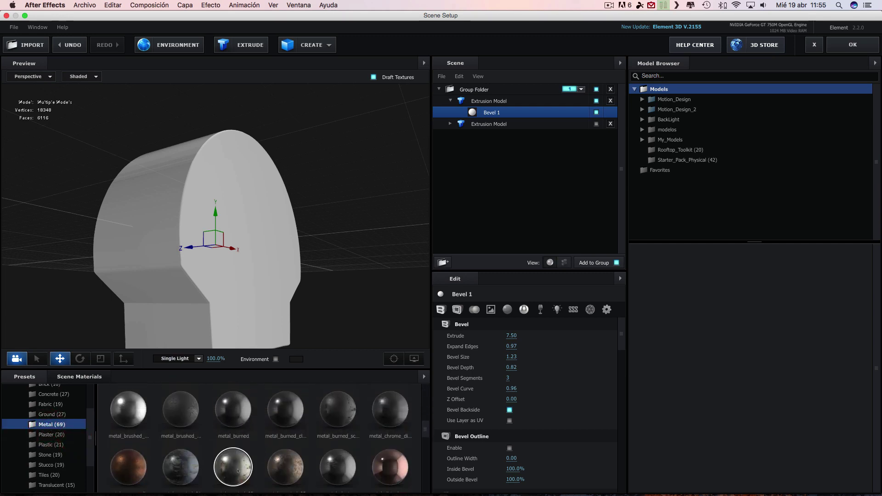
pyautogui.moveTo(233, 468); pyautogui.dragTo(161, 219)
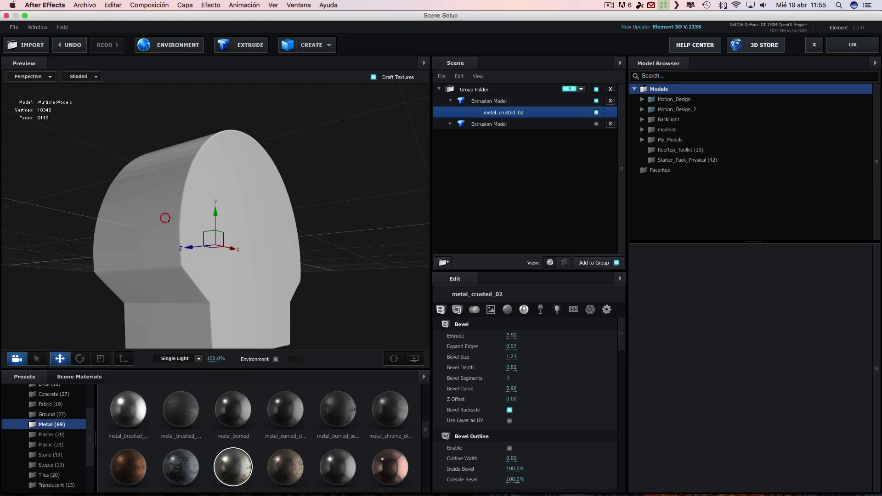
pyautogui.moveTo(333, 248)
pyautogui.mouseDown()
pyautogui.moveTo(336, 279)
pyautogui.moveTo(353, 254)
pyautogui.moveTo(277, 261)
pyautogui.mouseUp()
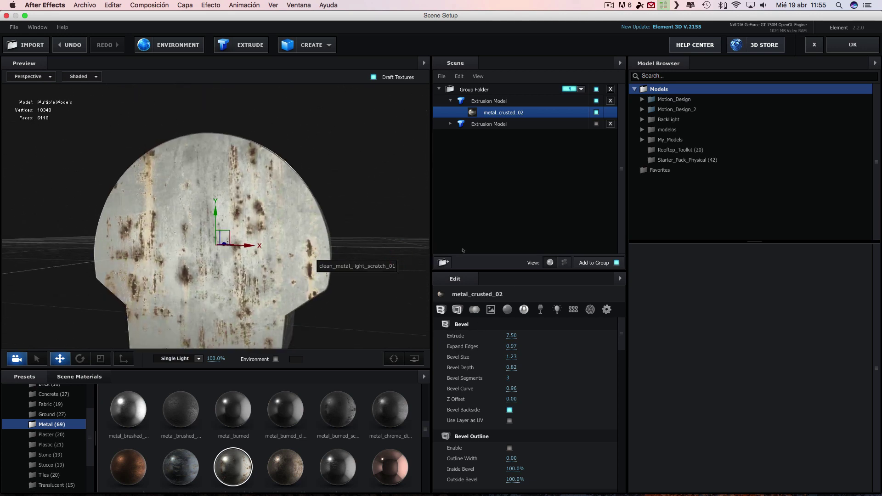
# - Set the Extrusion Model's Texture Mapping to UV and orbit to inspect the rust
pyautogui.click(490, 101)
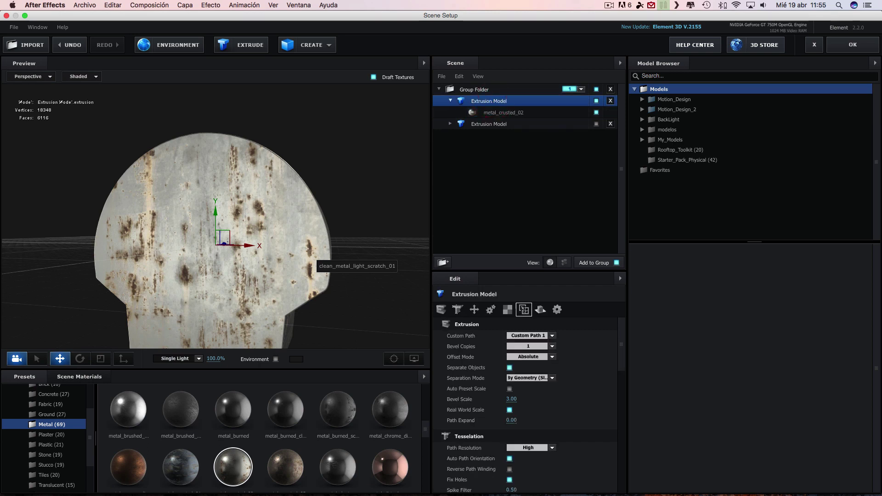
pyautogui.click(507, 310)
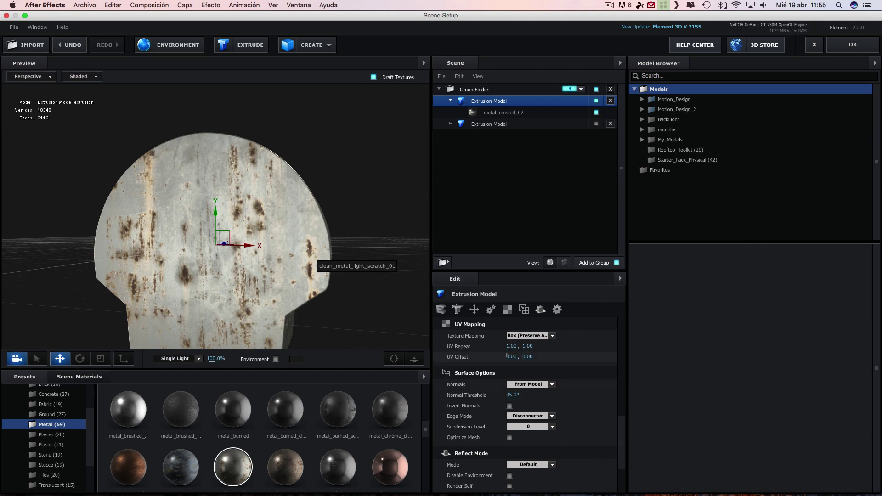
pyautogui.click(551, 336)
pyautogui.click(521, 336)
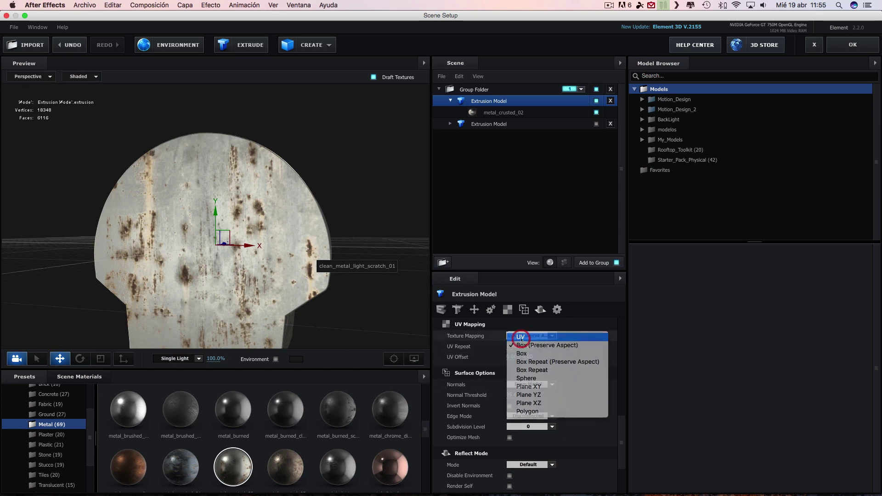
pyautogui.moveTo(248, 230)
pyautogui.mouseDown()
pyautogui.moveTo(305, 229)
pyautogui.moveTo(320, 207)
pyautogui.moveTo(365, 291)
pyautogui.mouseUp()
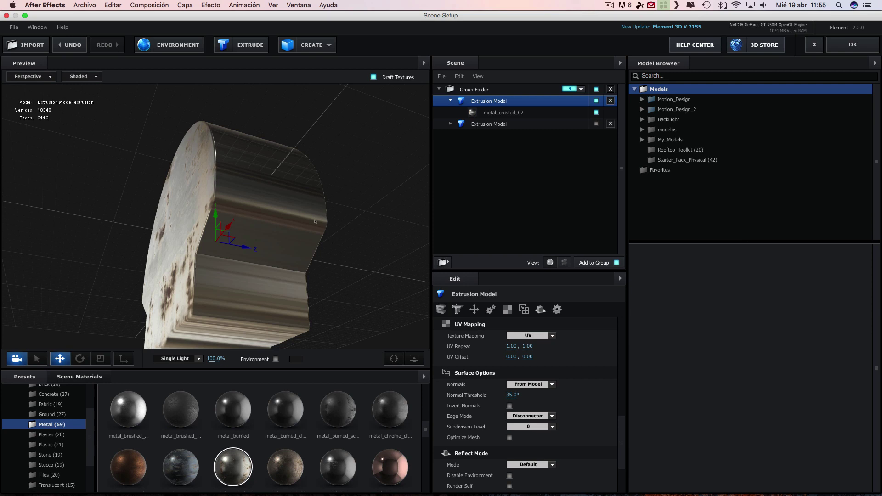
pyautogui.moveTo(394, 224)
pyautogui.mouseDown()
pyautogui.moveTo(445, 248)
pyautogui.moveTo(395, 240)
pyautogui.moveTo(422, 223)
pyautogui.moveTo(347, 226)
pyautogui.mouseUp()
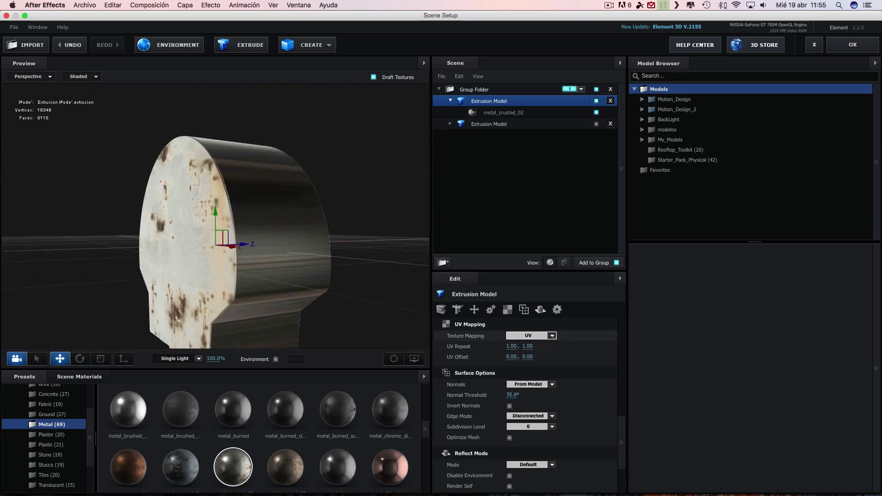
# - Try Box Repeat, settle on Box (Preserve Aspect), then open metal_crusted_02's texture channels
pyautogui.click(552, 336)
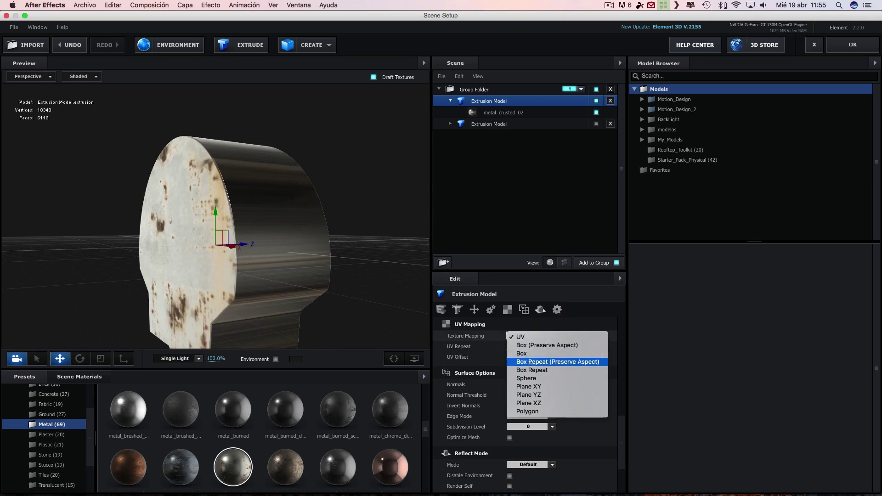
pyautogui.click(530, 345)
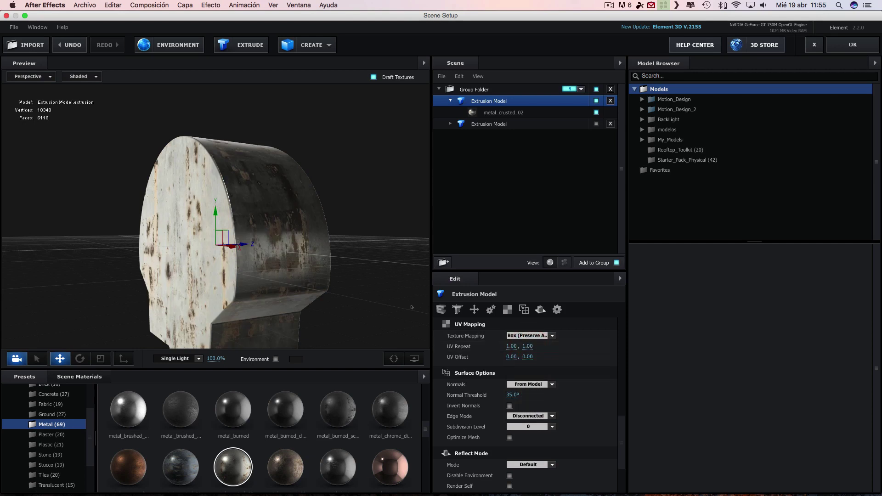
pyautogui.moveTo(412, 307)
pyautogui.mouseDown()
pyautogui.moveTo(347, 275)
pyautogui.moveTo(355, 271)
pyautogui.mouseUp()
pyautogui.click(551, 335)
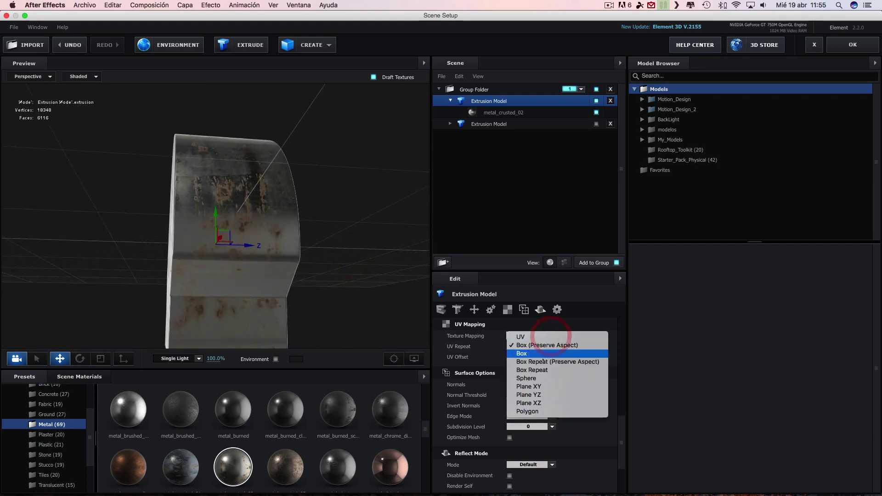
pyautogui.click(533, 371)
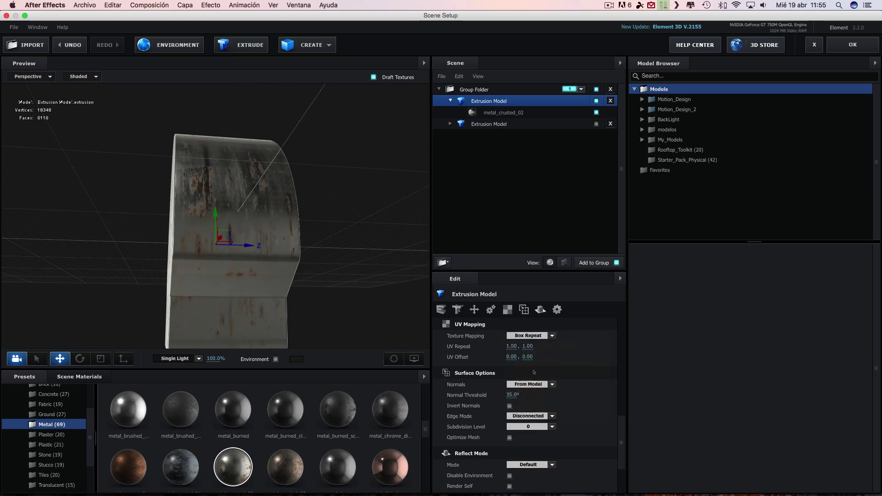
pyautogui.moveTo(293, 229)
pyautogui.mouseDown()
pyautogui.moveTo(421, 243)
pyautogui.moveTo(401, 245)
pyautogui.mouseUp()
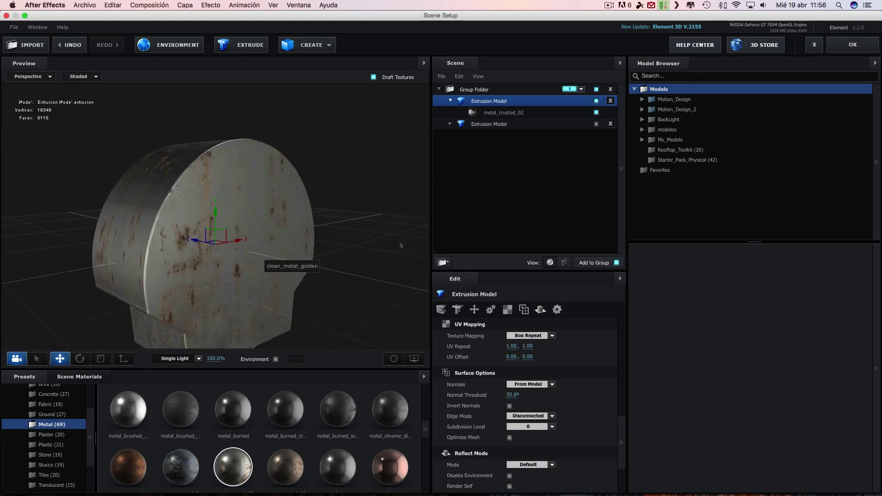
pyautogui.click(528, 336)
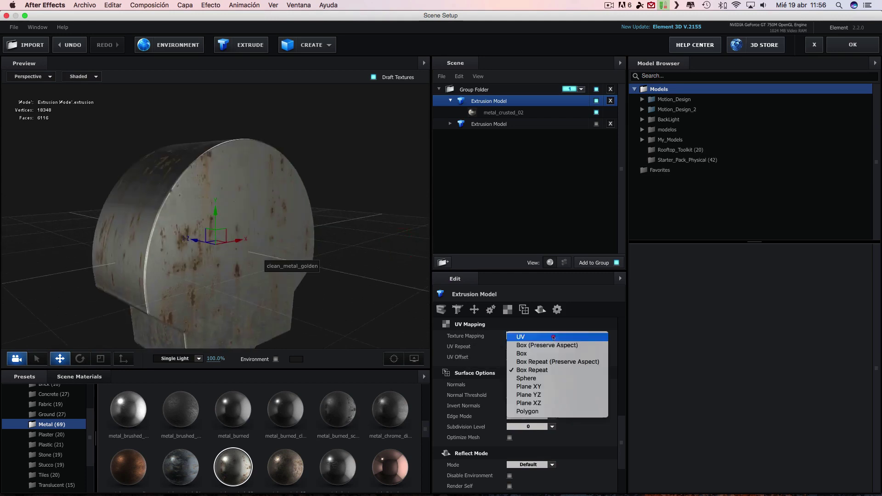
pyautogui.click(529, 344)
pyautogui.moveTo(363, 248)
pyautogui.mouseDown()
pyautogui.moveTo(265, 231)
pyautogui.moveTo(346, 242)
pyautogui.moveTo(290, 176)
pyautogui.mouseUp()
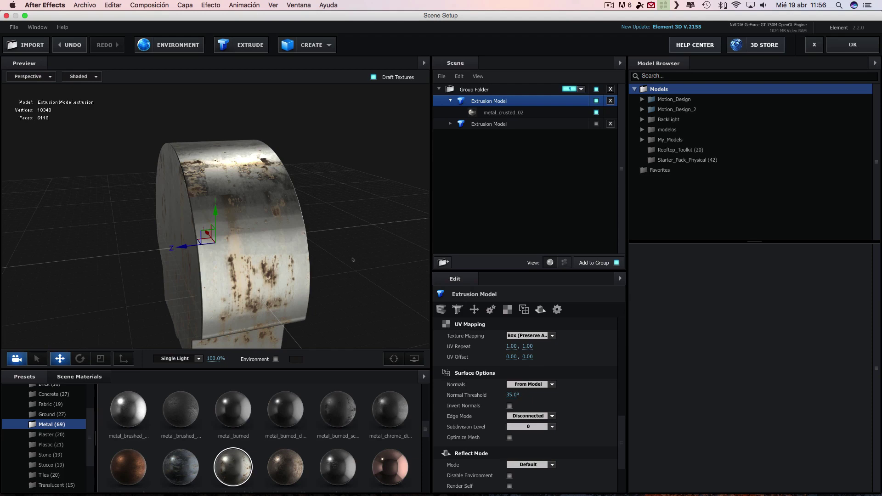
pyautogui.moveTo(324, 258); pyautogui.dragTo(355, 233)
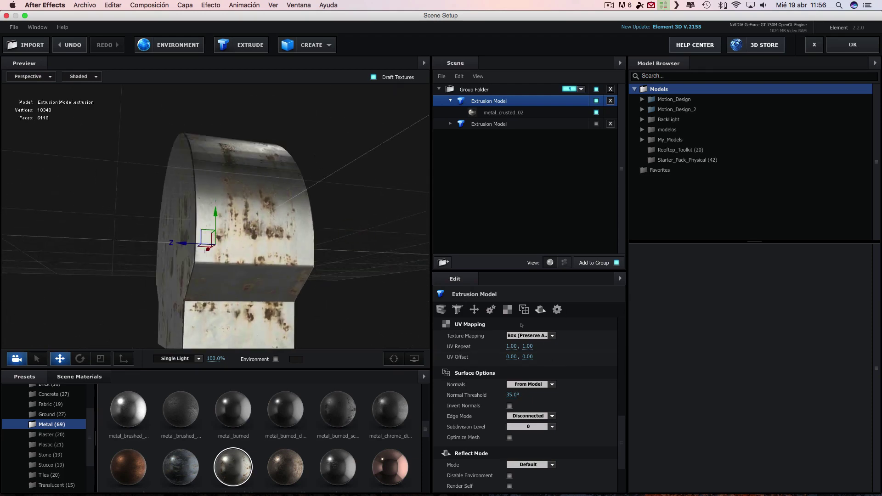
pyautogui.click(500, 114)
pyautogui.click(491, 309)
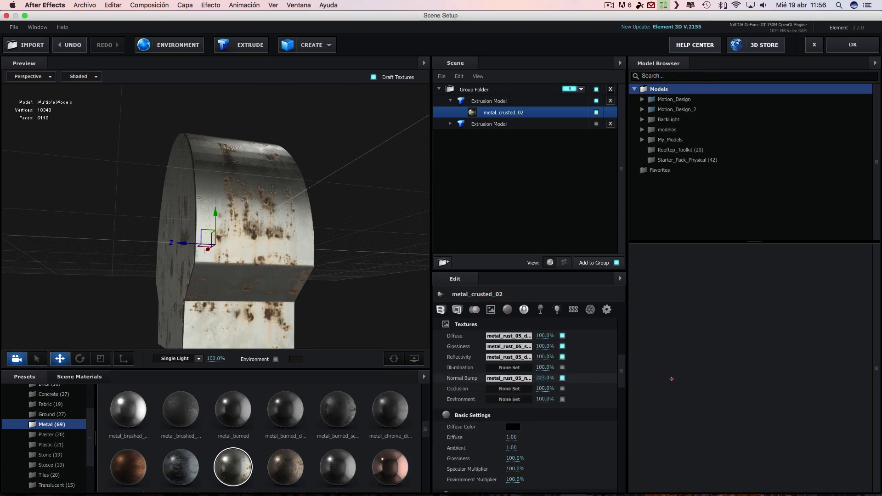
# - Raise the rusted material's Normal Bump to 322% and select the second Extrusion Model
pyautogui.moveTo(404, 257); pyautogui.dragTo(373, 265)
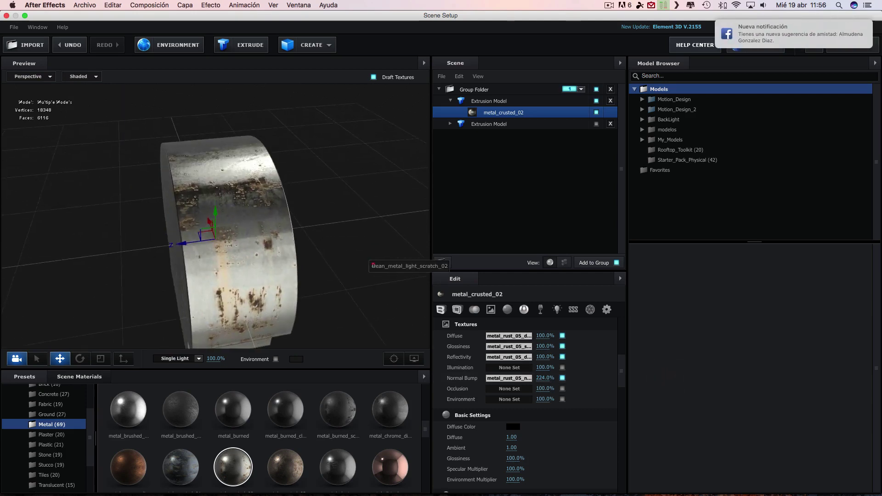
pyautogui.moveTo(545, 378); pyautogui.dragTo(508, 380)
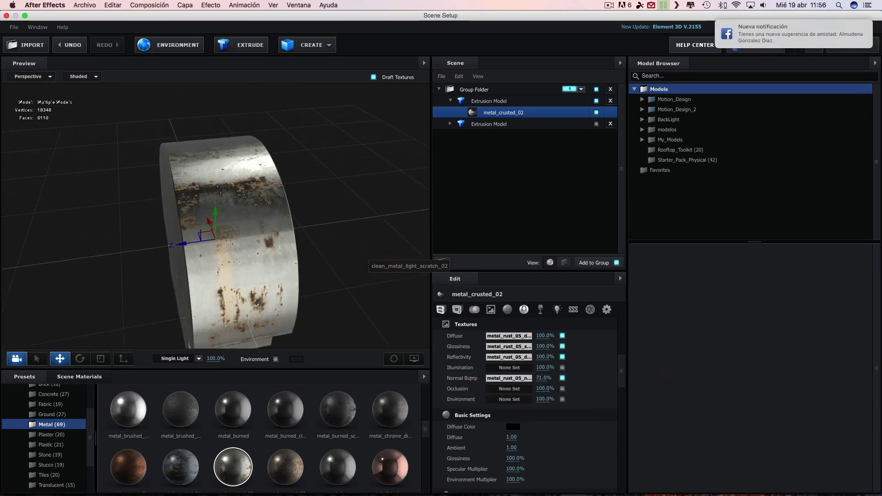
pyautogui.moveTo(434, 376); pyautogui.dragTo(577, 368)
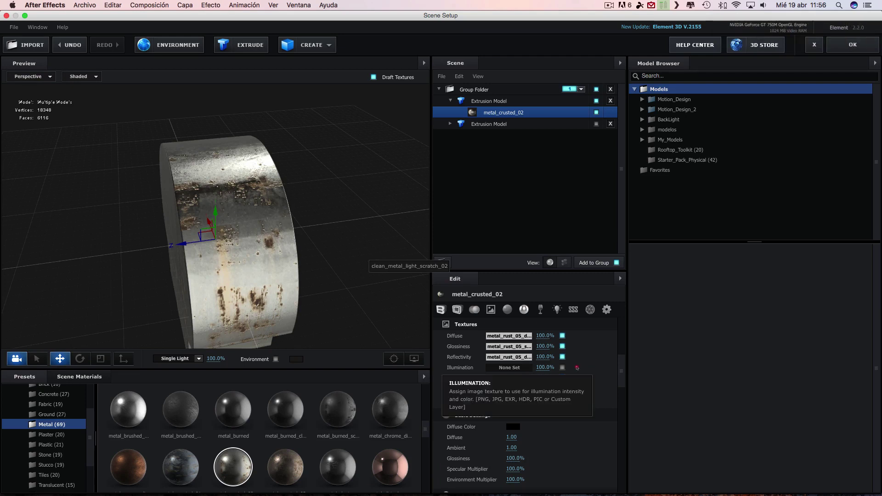
pyautogui.moveTo(349, 230)
pyautogui.mouseDown()
pyautogui.moveTo(394, 207)
pyautogui.moveTo(490, 232)
pyautogui.moveTo(401, 254)
pyautogui.moveTo(459, 220)
pyautogui.mouseUp()
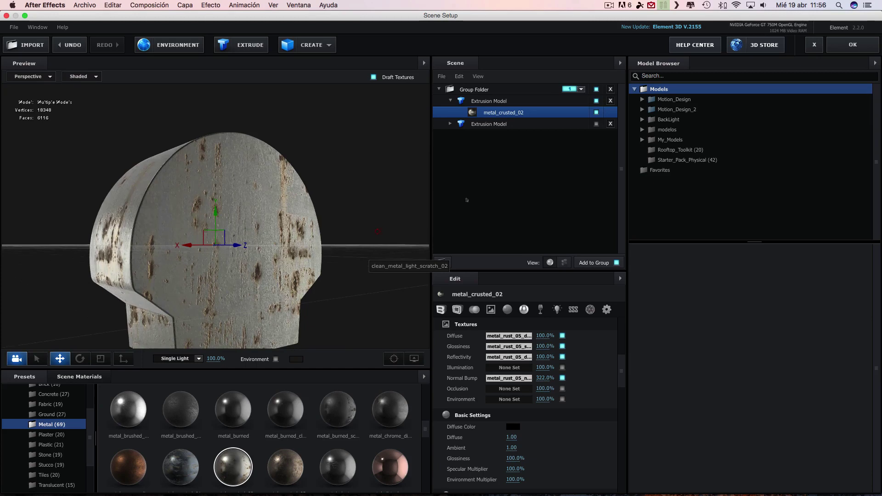
pyautogui.click(526, 125)
pyautogui.moveTo(267, 259)
pyautogui.mouseDown()
pyautogui.moveTo(327, 235)
pyautogui.moveTo(279, 214)
pyautogui.moveTo(360, 171)
pyautogui.mouseUp()
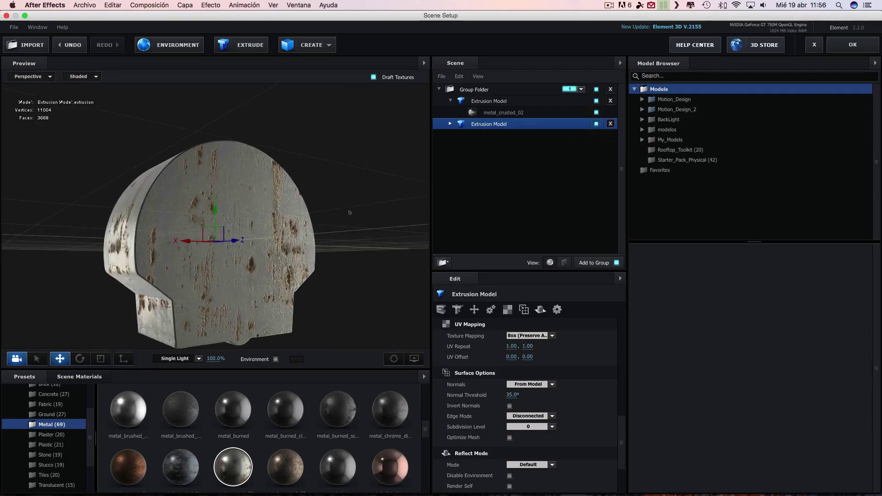
# - Offset the second Extrusion Model in depth along Z, undoing an accidental sideways X move
pyautogui.moveTo(202, 244); pyautogui.dragTo(236, 243)
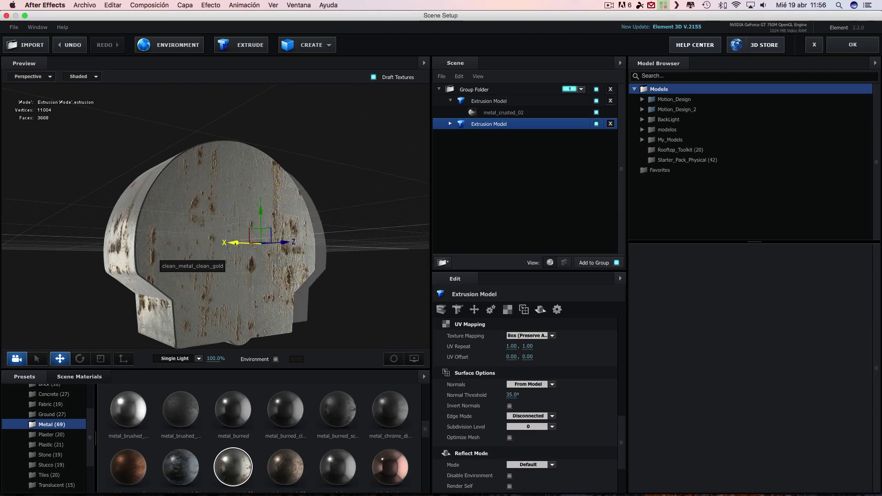
pyautogui.hotkey('ctrl', 'z')
pyautogui.moveTo(249, 242); pyautogui.dragTo(298, 256)
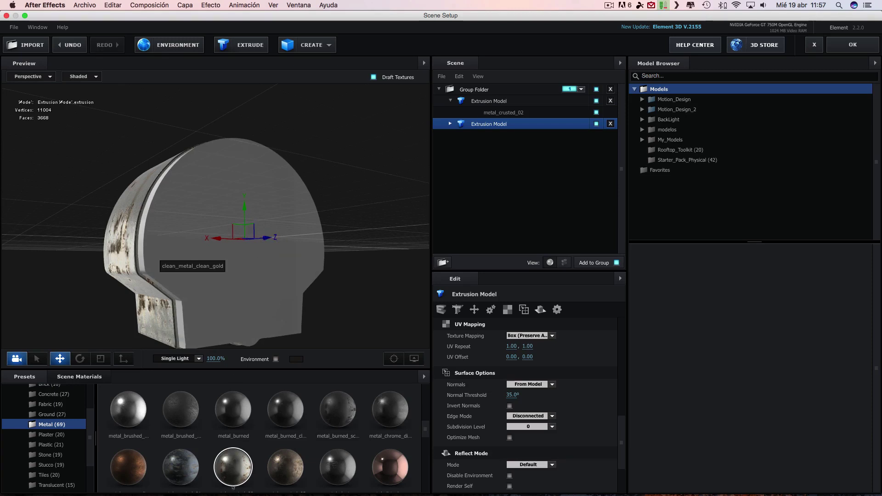
# - Apply the rusted metal preset to the grey second model and compare both layers side-on
pyautogui.moveTo(233, 475); pyautogui.dragTo(236, 306)
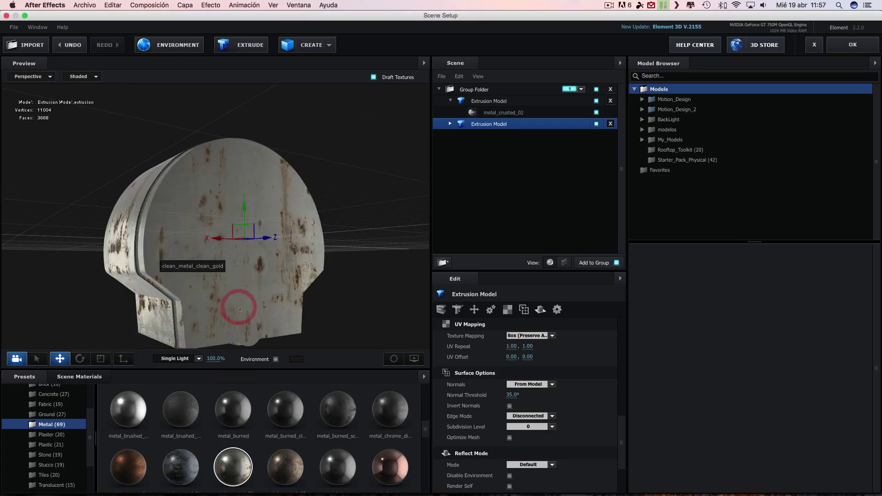
pyautogui.moveTo(387, 260); pyautogui.dragTo(363, 236)
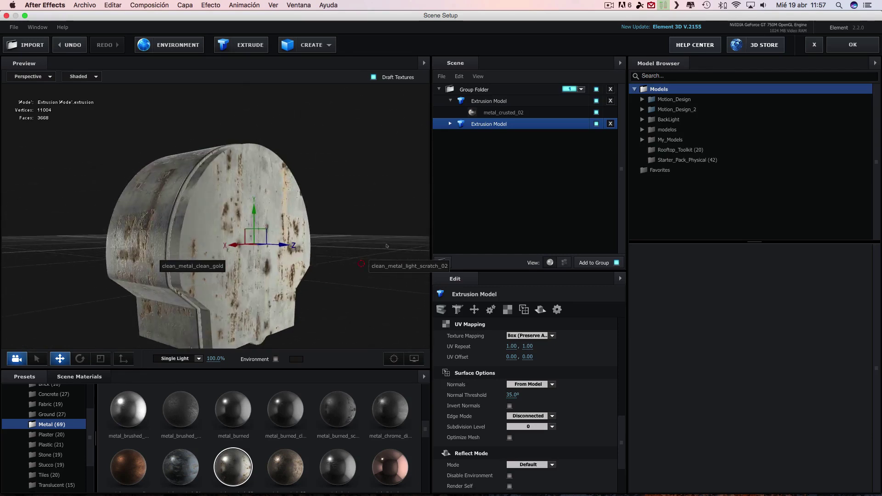
pyautogui.moveTo(337, 307)
pyautogui.mouseDown()
pyautogui.moveTo(352, 302)
pyautogui.moveTo(328, 299)
pyautogui.mouseUp()
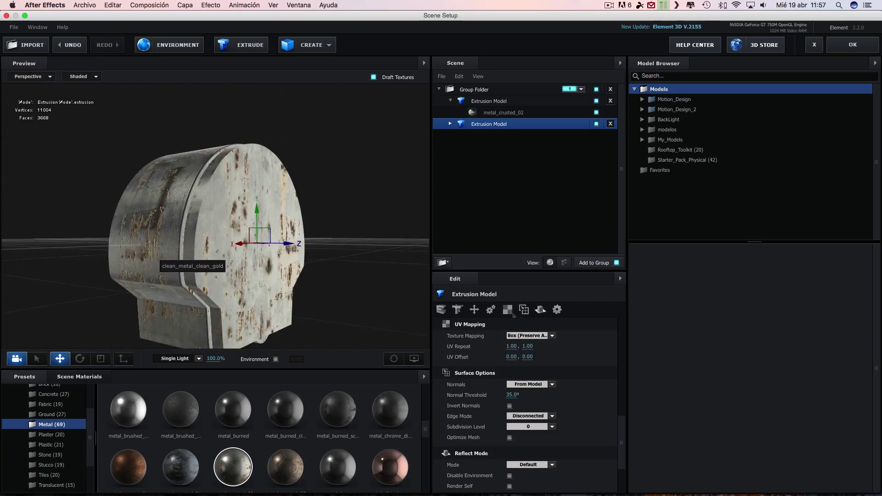
# - Check metal_crusted_02's Illumination texture on the second model, cancel, and accept the Element scene
pyautogui.click(451, 124)
pyautogui.click(508, 138)
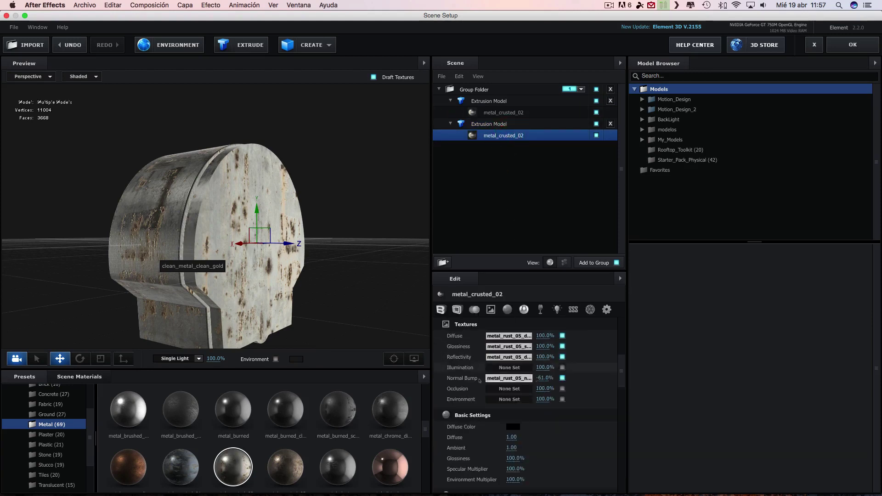
pyautogui.click(501, 368)
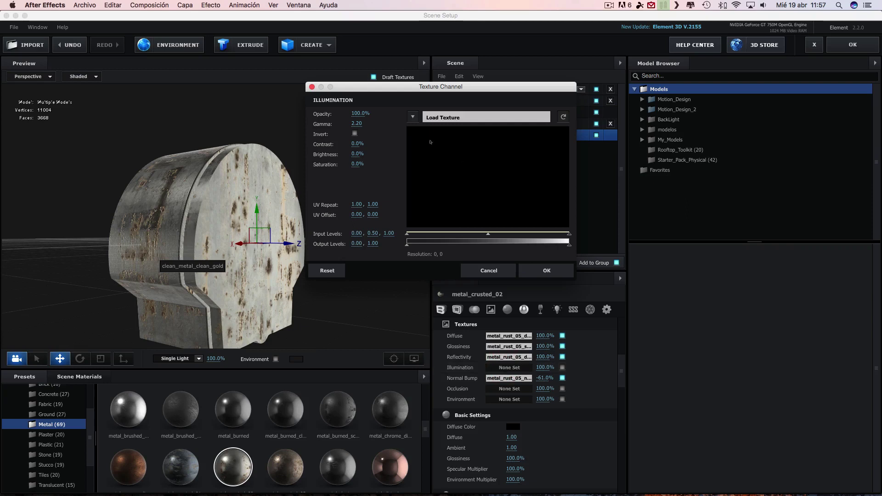
pyautogui.click(413, 118)
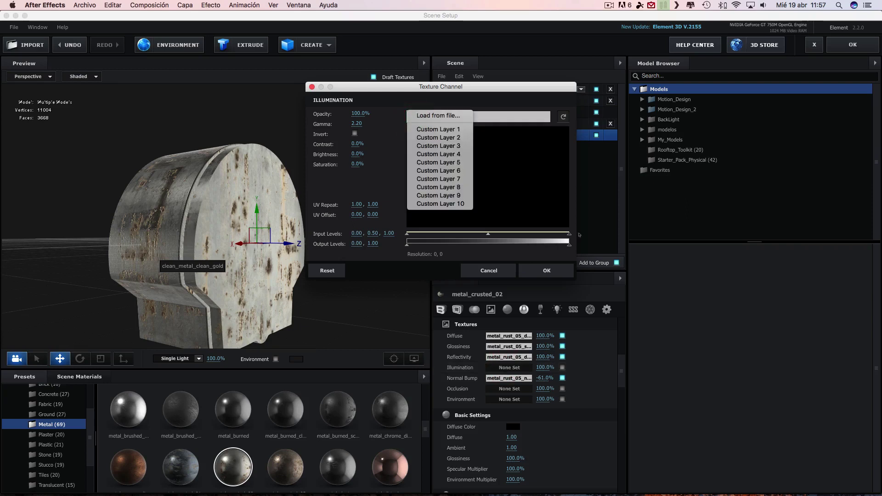
pyautogui.click(500, 270)
pyautogui.click(492, 271)
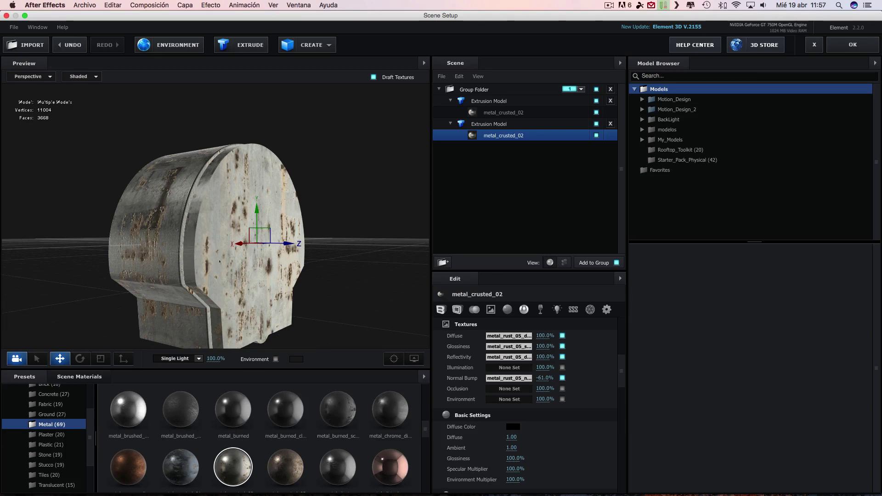
pyautogui.click(853, 45)
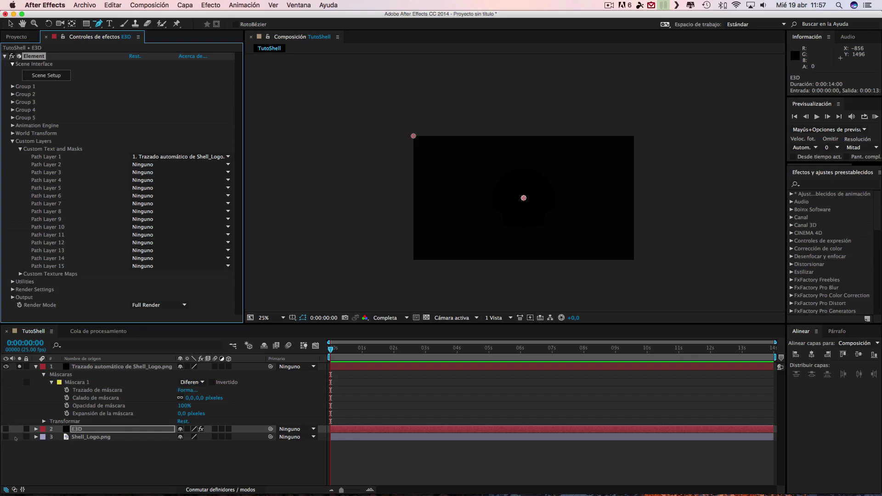
# - Turn off solo and visibility for the Auto-trace outline layer
pyautogui.click(7, 430)
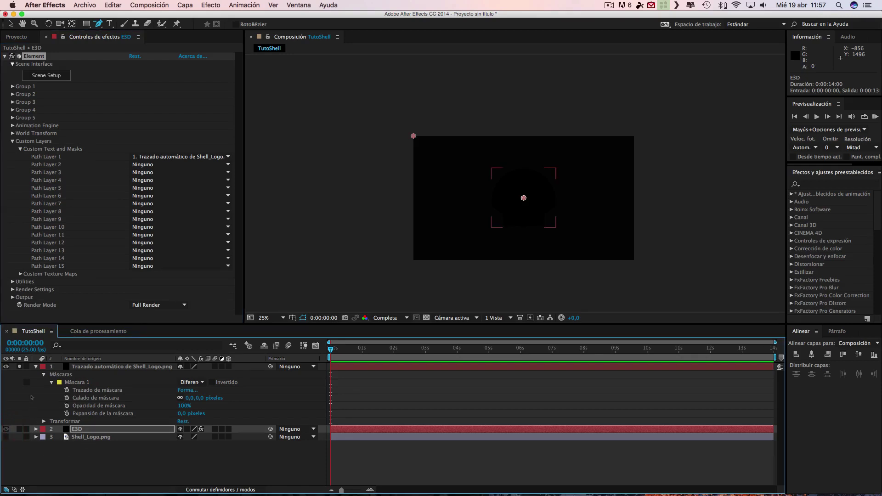
pyautogui.click(21, 371)
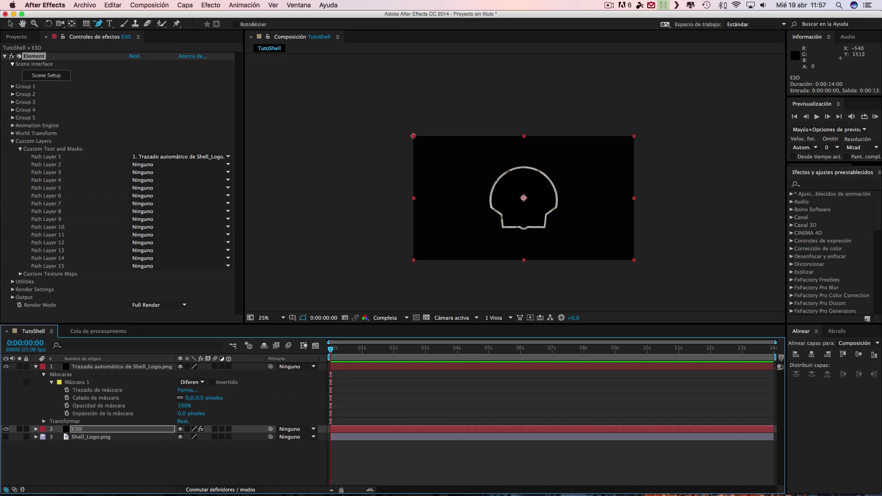
pyautogui.click(6, 367)
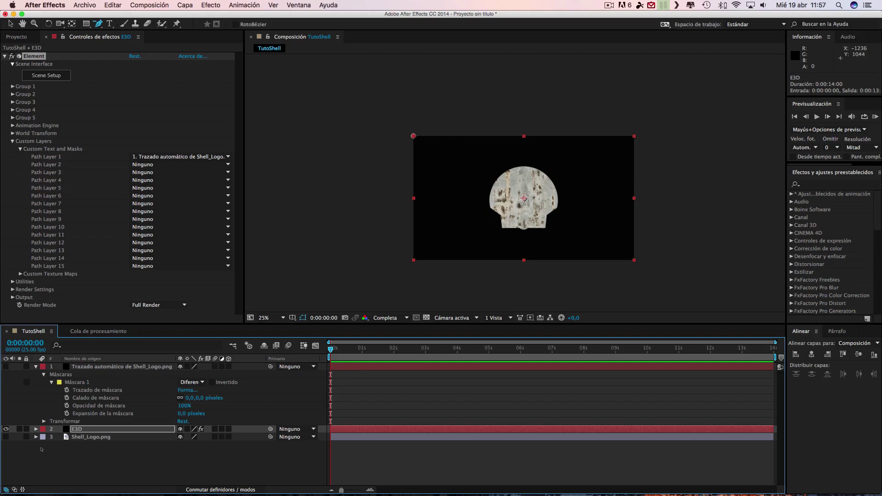
# - Set the composition viewer magnification to 50%
pyautogui.click(172, 6)
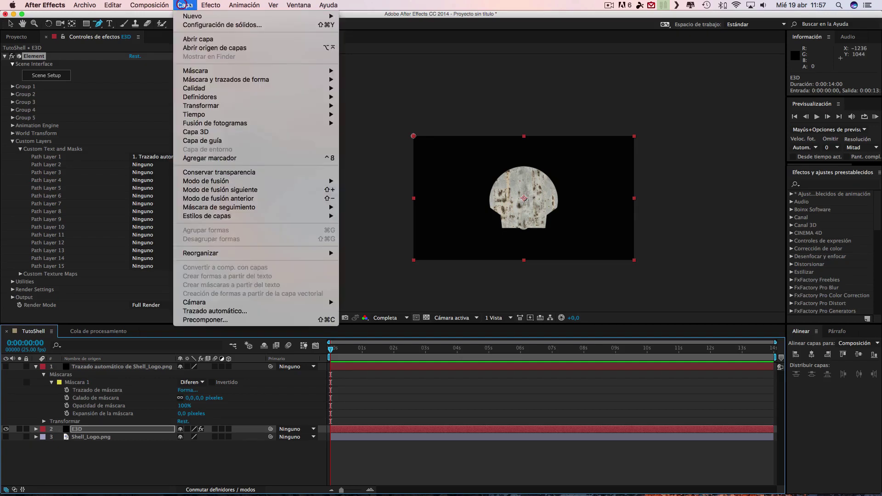
pyautogui.press('Escape')
pyautogui.click(258, 318)
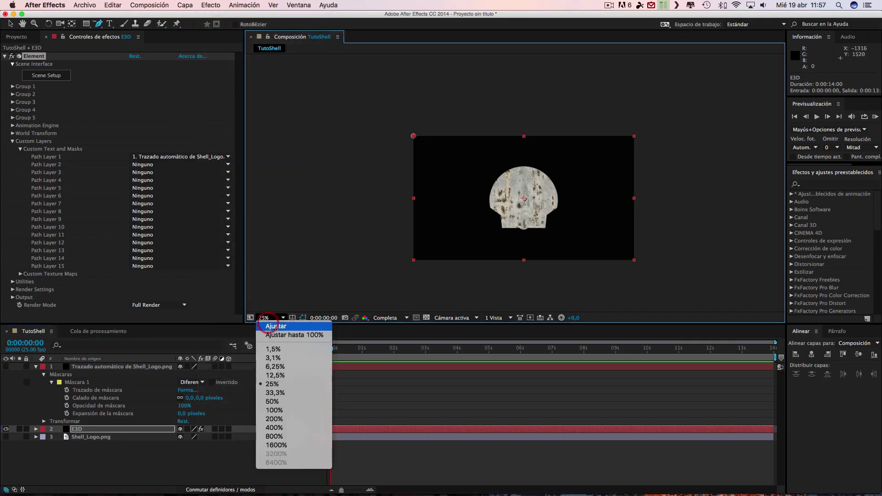
pyautogui.click(271, 411)
pyautogui.click(184, 5)
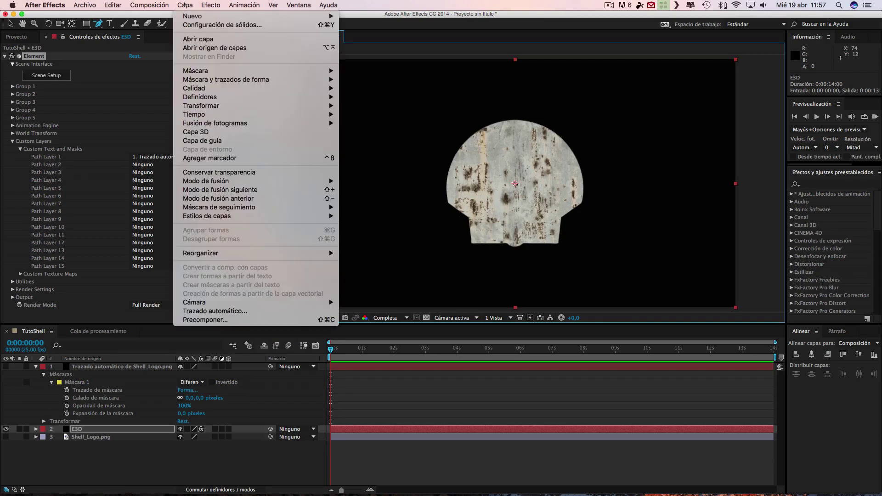
# - Add camera layer Cámara 1 and orbit it to see the shell's left side
pyautogui.moveTo(193, 16)
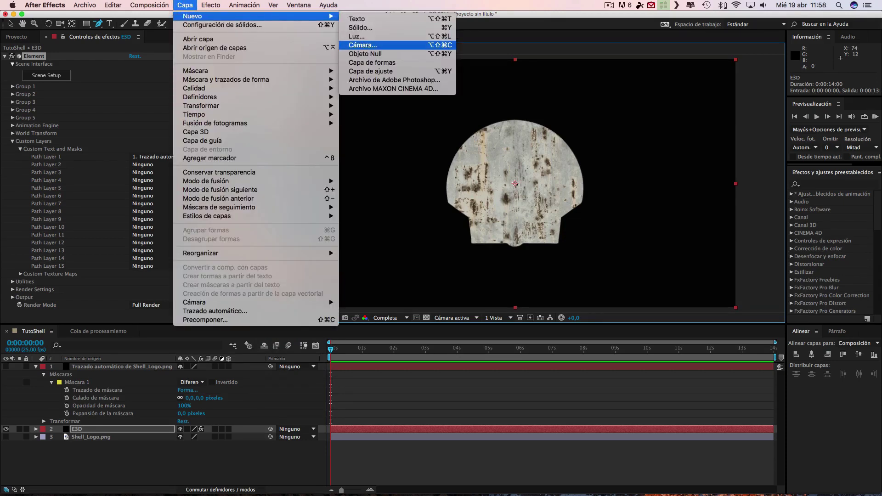
pyautogui.click(363, 46)
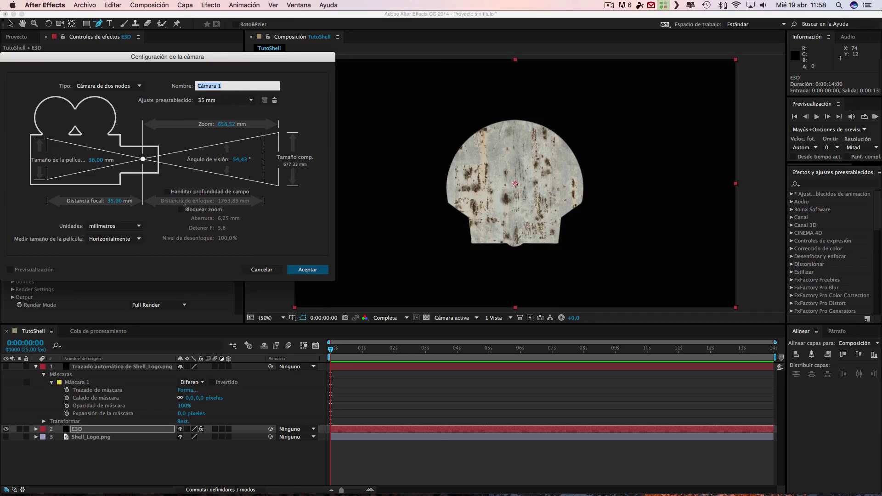
pyautogui.click(307, 270)
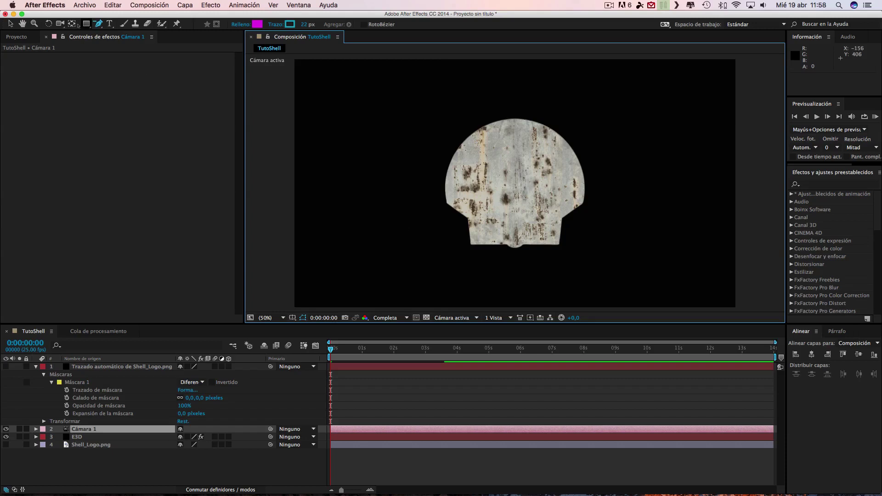
pyautogui.moveTo(60, 24); pyautogui.dragTo(86, 33)
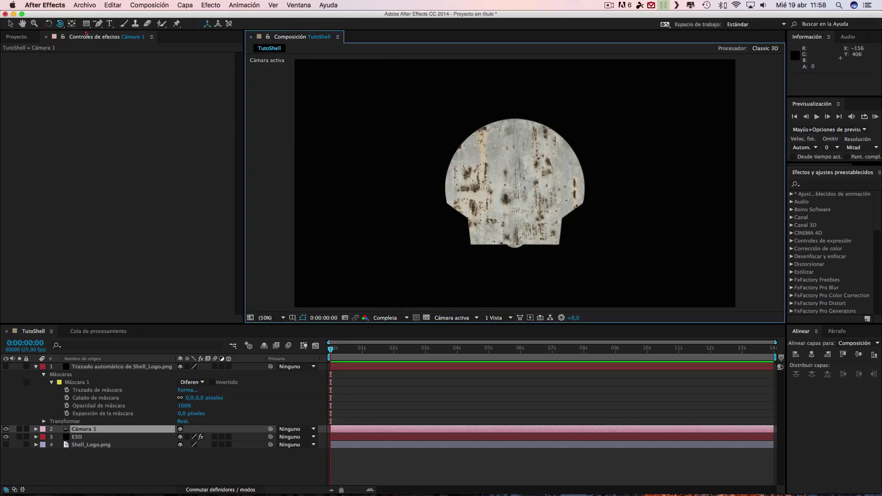
pyautogui.moveTo(442, 193)
pyautogui.mouseDown()
pyautogui.moveTo(650, 193)
pyautogui.moveTo(504, 201)
pyautogui.moveTo(648, 194)
pyautogui.moveTo(607, 198)
pyautogui.mouseUp()
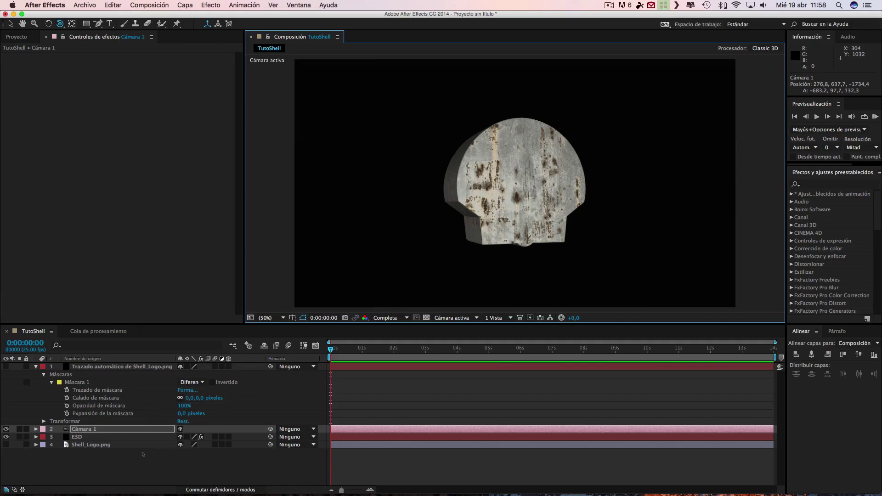
# - On the E3D layer, set Element's Custom Texture Maps Layer 1 to 4. Shell_Logo.png
pyautogui.click(86, 438)
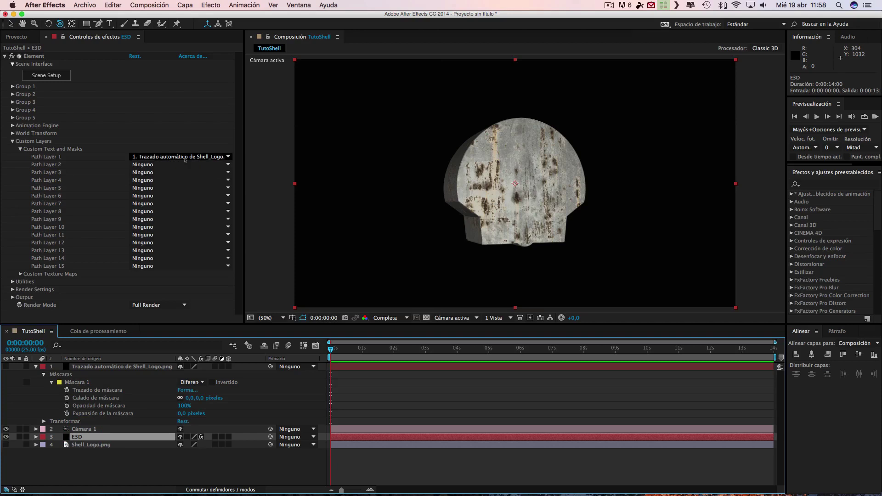
pyautogui.click(20, 274)
pyautogui.scroll(-2, 20, 274)
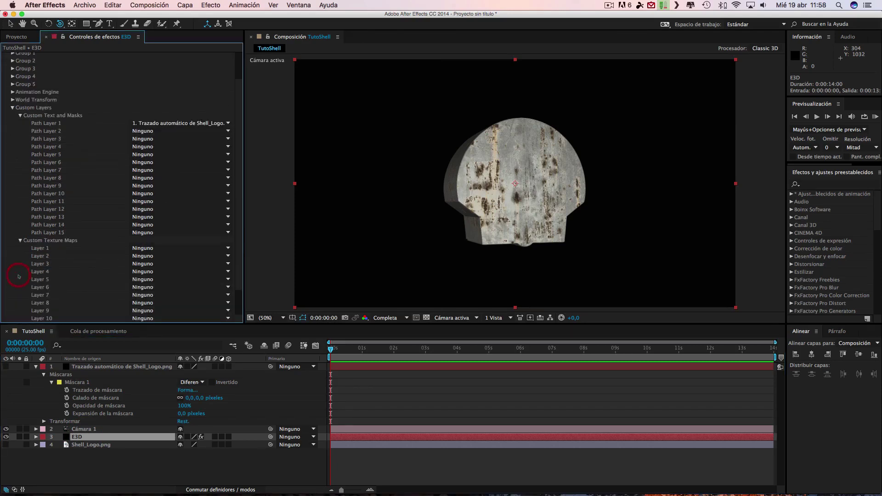
pyautogui.click(157, 249)
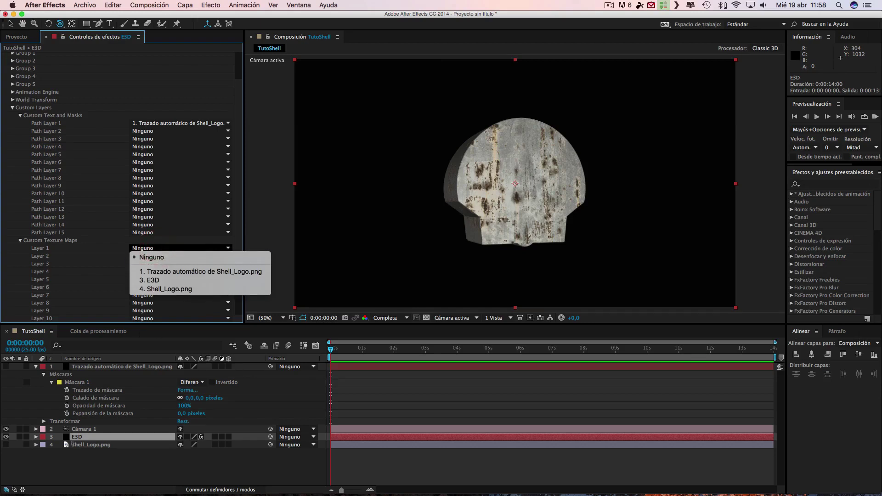
pyautogui.click(167, 290)
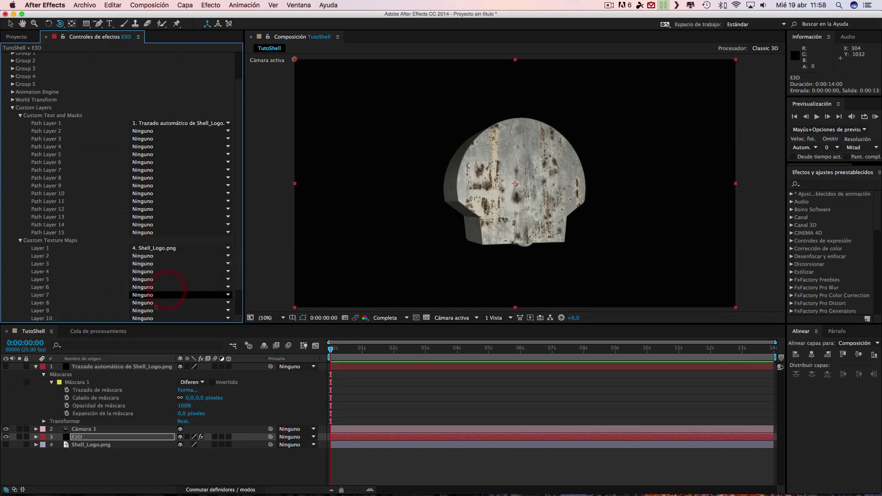
pyautogui.click(110, 467)
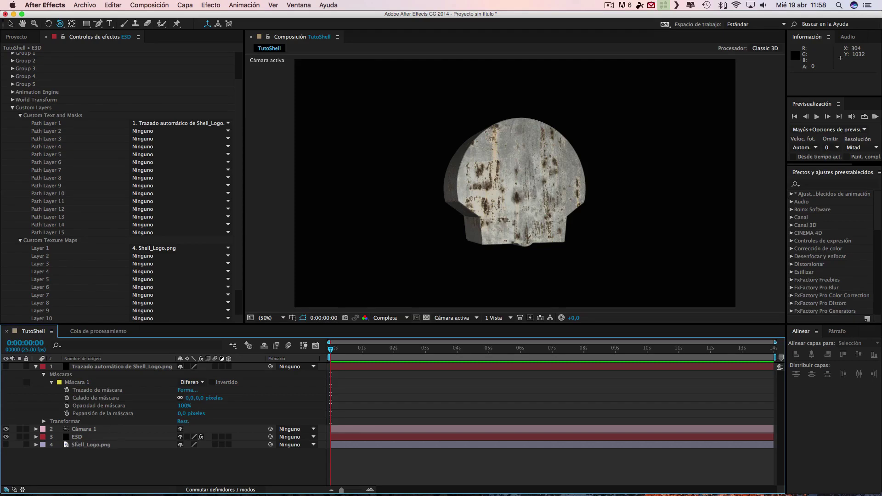
pyautogui.click(85, 436)
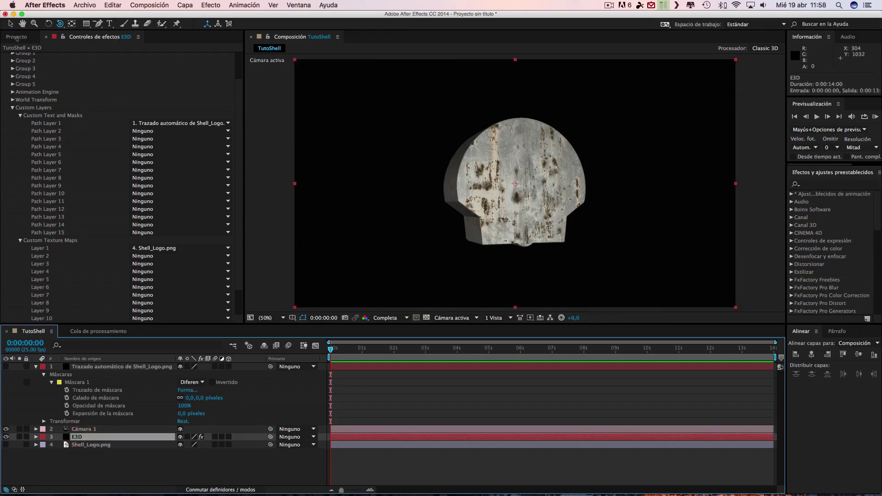
pyautogui.scroll(3, 62, 105)
# - Reopen Element 3D Scene Setup, orbit the preview, and select the second model's metal_crusted_02 material
pyautogui.click(54, 75)
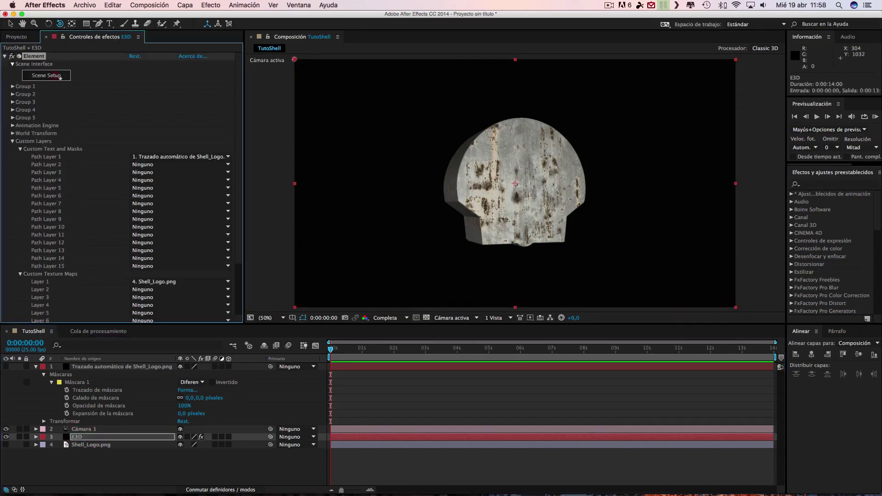
pyautogui.moveTo(320, 303)
pyautogui.mouseDown()
pyautogui.moveTo(288, 242)
pyautogui.moveTo(264, 240)
pyautogui.moveTo(409, 236)
pyautogui.mouseUp()
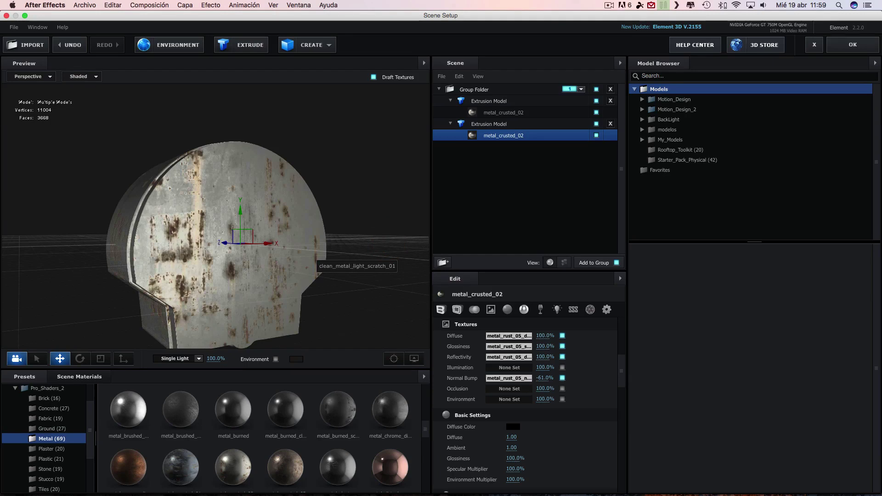
pyautogui.moveTo(313, 312); pyautogui.dragTo(345, 305)
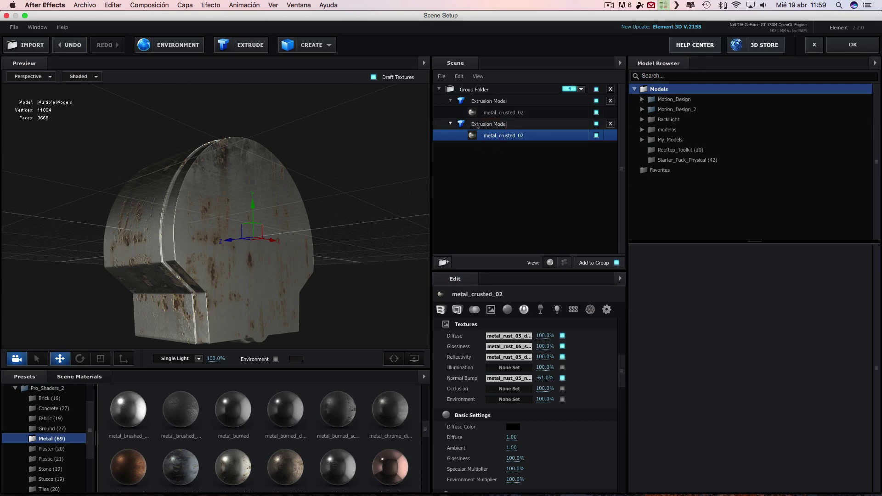
pyautogui.click(596, 123)
pyautogui.click(596, 123)
pyautogui.click(497, 136)
# - Set metal_crusted_02's Illumination texture to Custom Layer 1
pyautogui.click(510, 367)
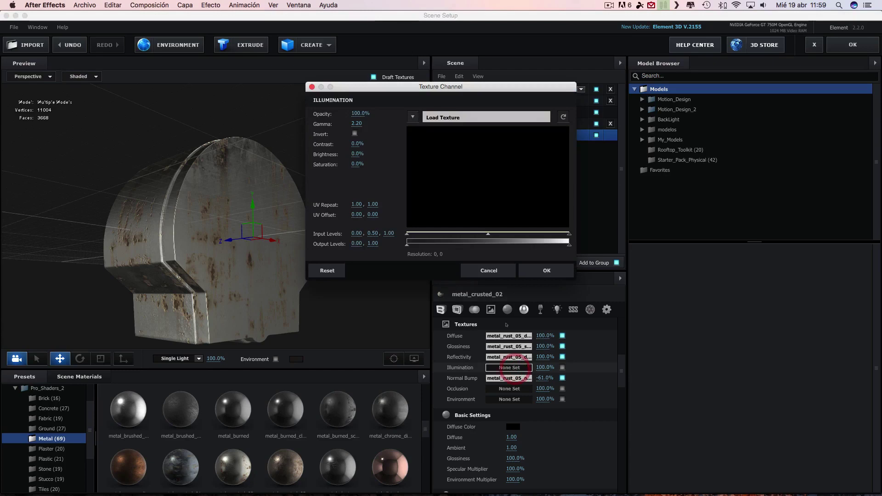
pyautogui.click(416, 121)
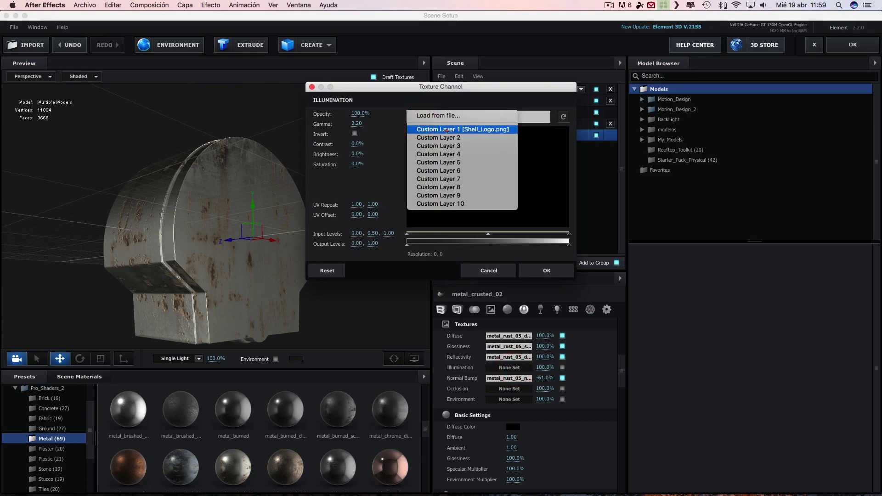
pyautogui.click(447, 131)
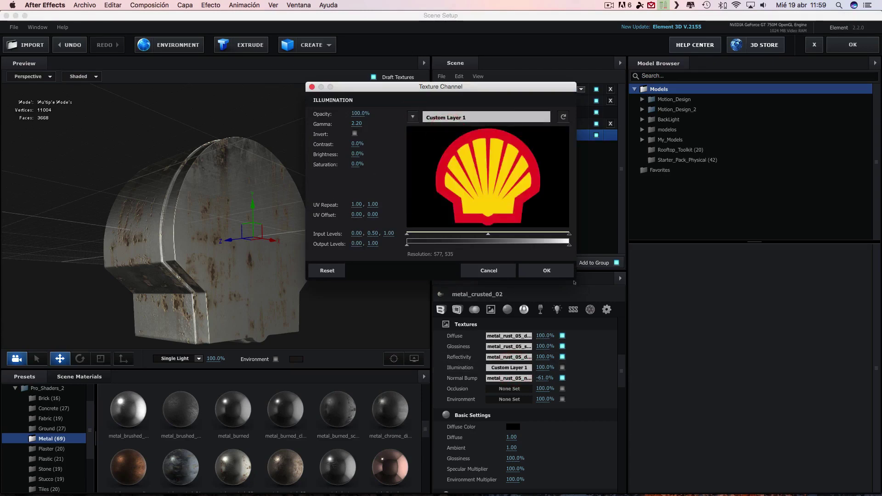
pyautogui.click(547, 271)
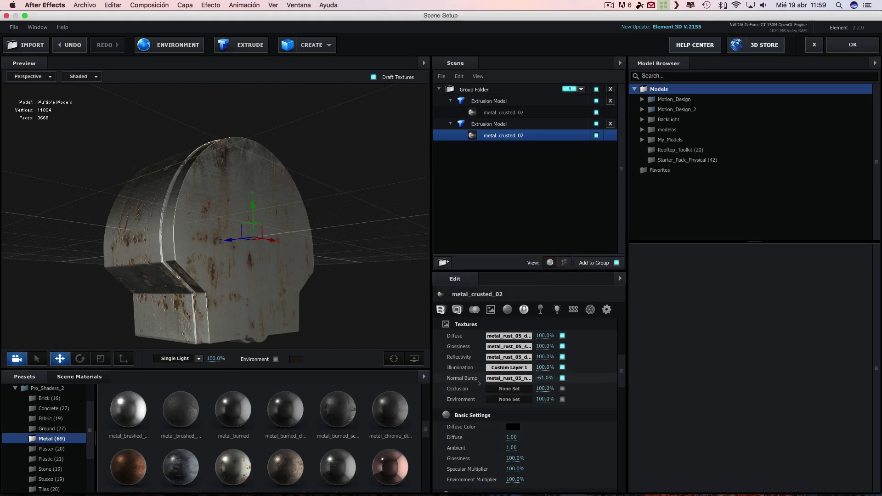
# - Set metal_crusted_02's Reflectivity texture to Custom Layer 1 as well
pyautogui.click(499, 357)
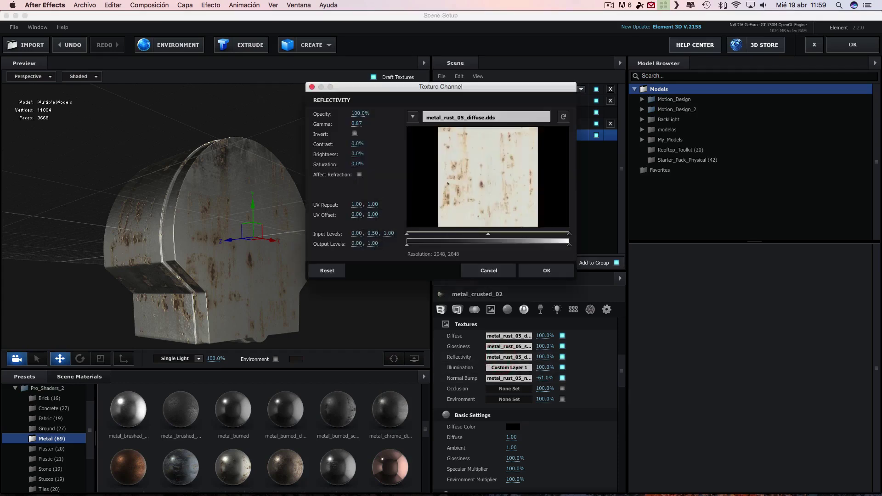
pyautogui.click(459, 116)
pyautogui.click(461, 129)
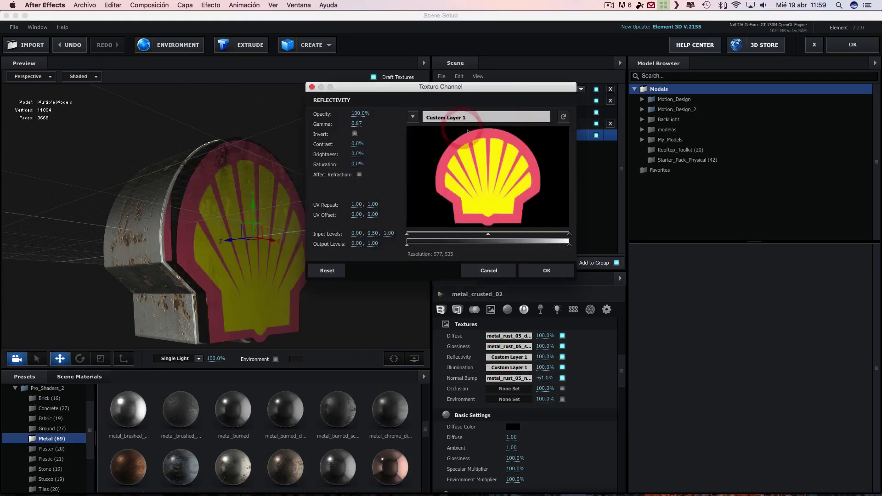
pyautogui.click(547, 272)
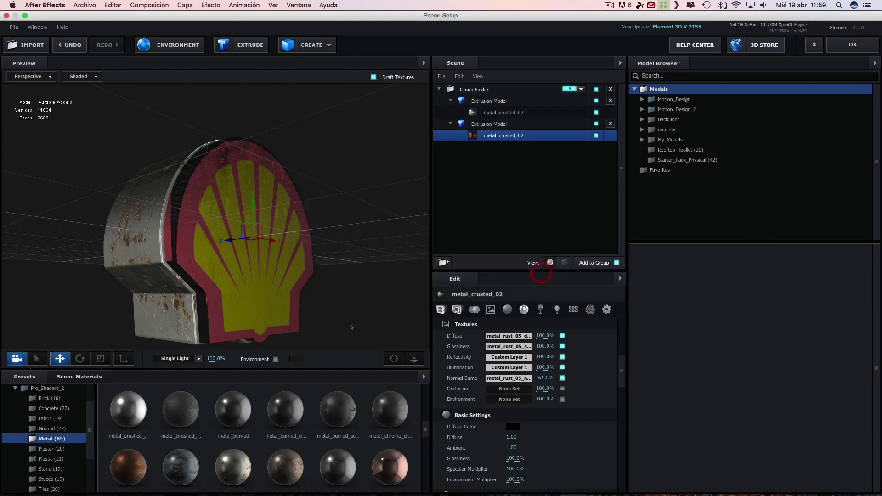
# - Orbit to a frontal view of the Shell logo and apply the scene to check the composition
pyautogui.moveTo(365, 279)
pyautogui.mouseDown()
pyautogui.moveTo(347, 297)
pyautogui.moveTo(263, 274)
pyautogui.mouseUp()
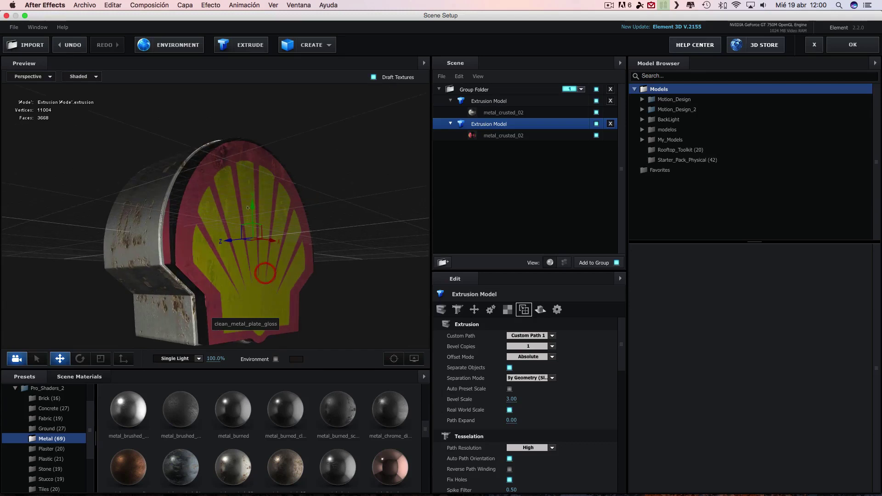
pyautogui.moveTo(263, 274)
pyautogui.mouseDown()
pyautogui.moveTo(356, 271)
pyautogui.moveTo(382, 253)
pyautogui.mouseUp()
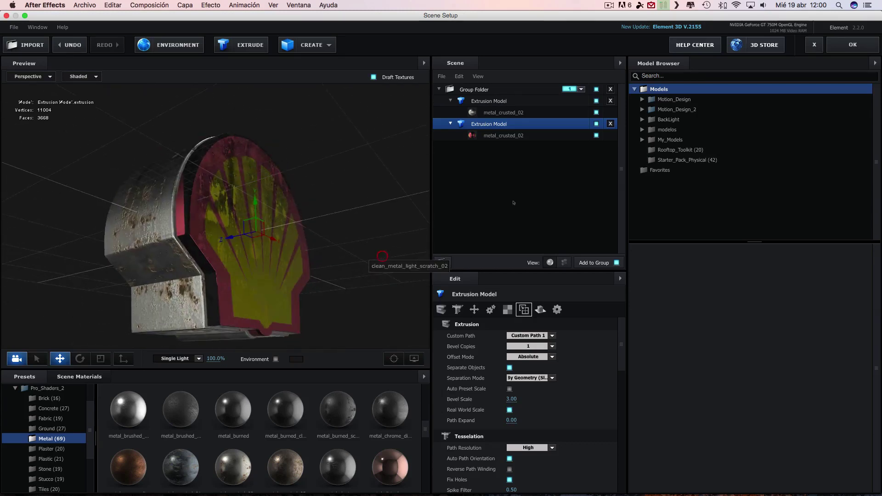
pyautogui.click(853, 44)
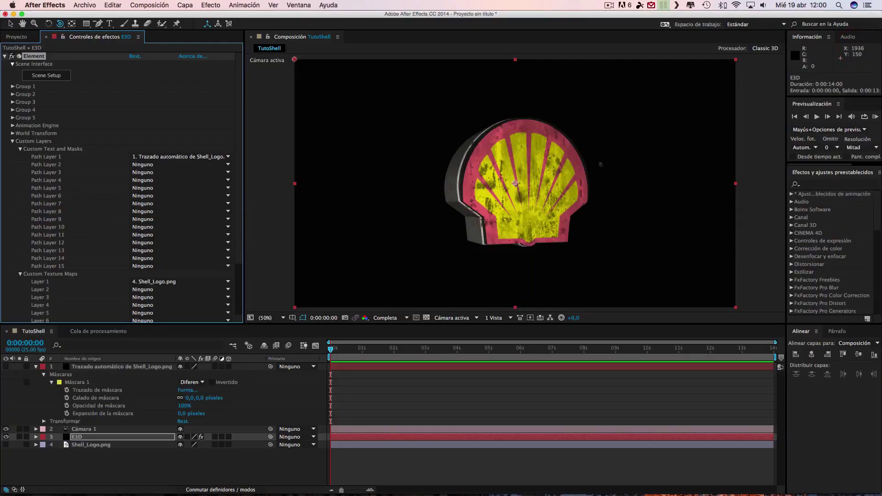
# - Reopen Scene Setup, apply it again, then orbit the preview back to the shell's front
pyautogui.click(51, 75)
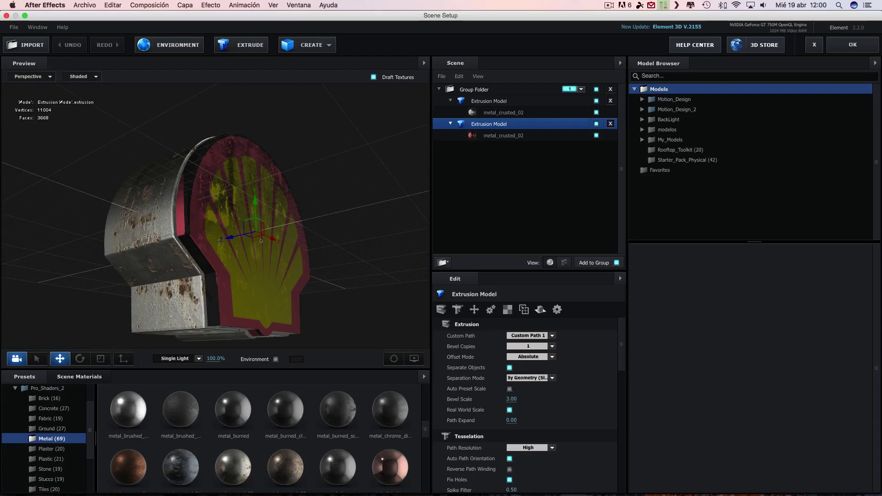
pyautogui.click(853, 45)
pyautogui.moveTo(299, 260); pyautogui.dragTo(257, 239)
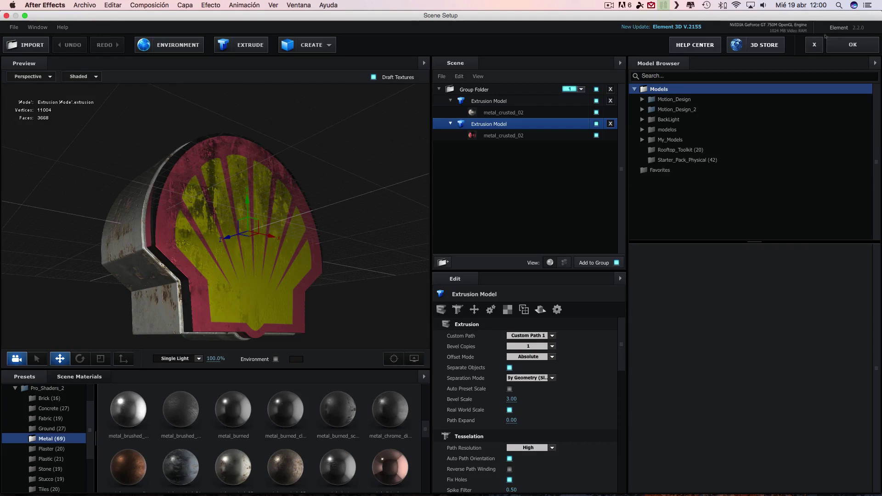
pyautogui.moveTo(347, 218)
pyautogui.mouseDown()
pyautogui.moveTo(346, 236)
pyautogui.moveTo(388, 231)
pyautogui.moveTo(369, 272)
pyautogui.moveTo(388, 232)
pyautogui.mouseUp()
pyautogui.scroll(5, 378, 233)
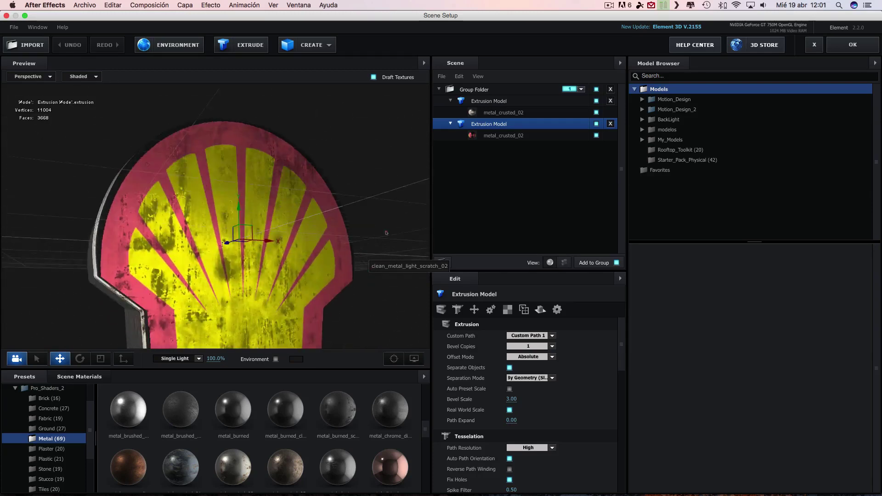
# - Fit the Shell logo with UV Repeat 0.97, 1.01 and UV Offset 0.02, 0.03
pyautogui.click(507, 309)
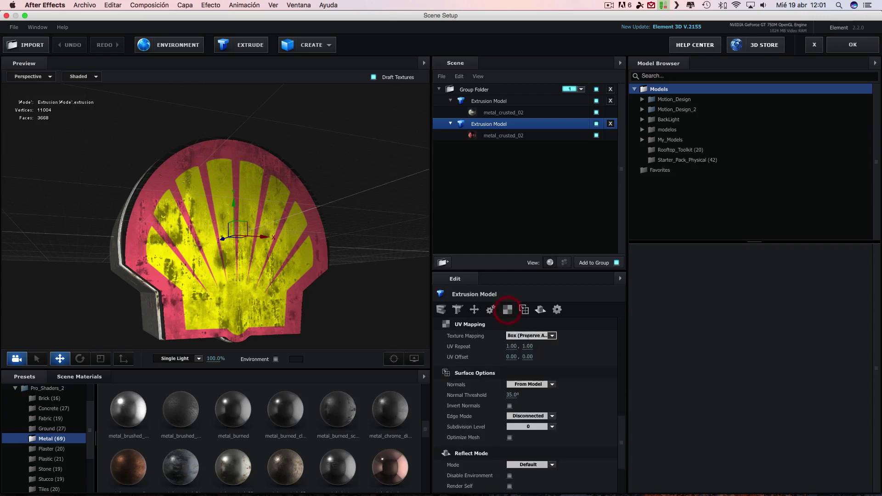
pyautogui.scroll(2, 528, 390)
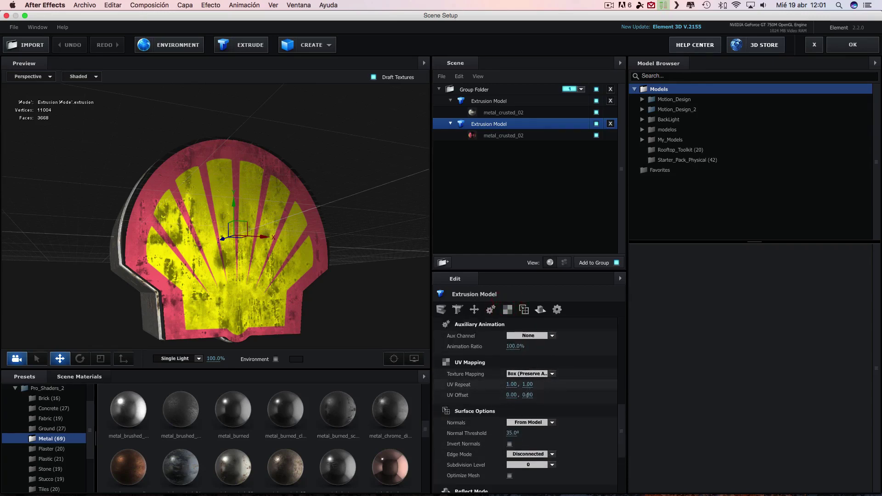
pyautogui.moveTo(527, 396)
pyautogui.mouseDown()
pyautogui.moveTo(510, 395)
pyautogui.moveTo(527, 386)
pyautogui.mouseUp()
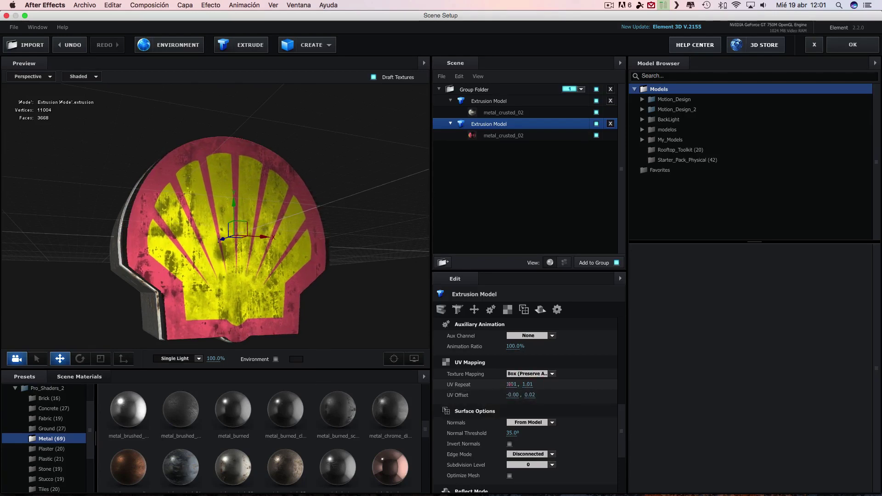
pyautogui.moveTo(509, 384)
pyautogui.mouseDown()
pyautogui.moveTo(527, 384)
pyautogui.moveTo(531, 395)
pyautogui.moveTo(515, 394)
pyautogui.moveTo(527, 384)
pyautogui.moveTo(508, 384)
pyautogui.moveTo(526, 385)
pyautogui.mouseUp()
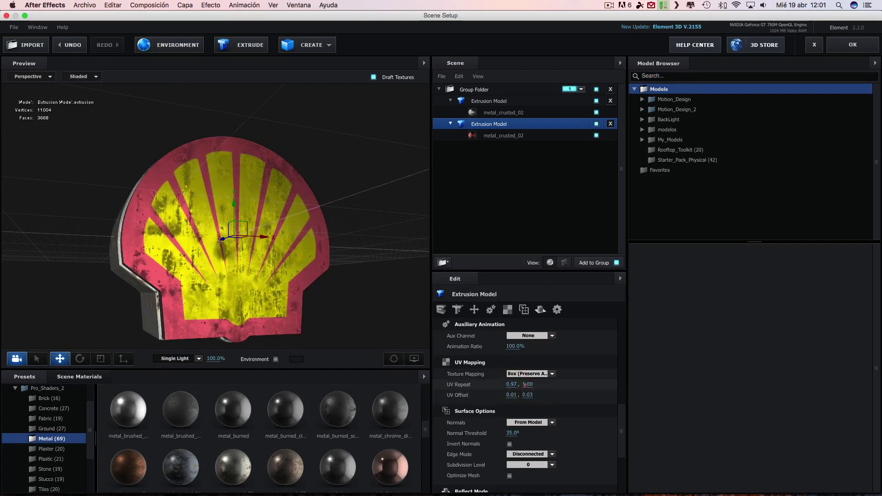
pyautogui.click(528, 385)
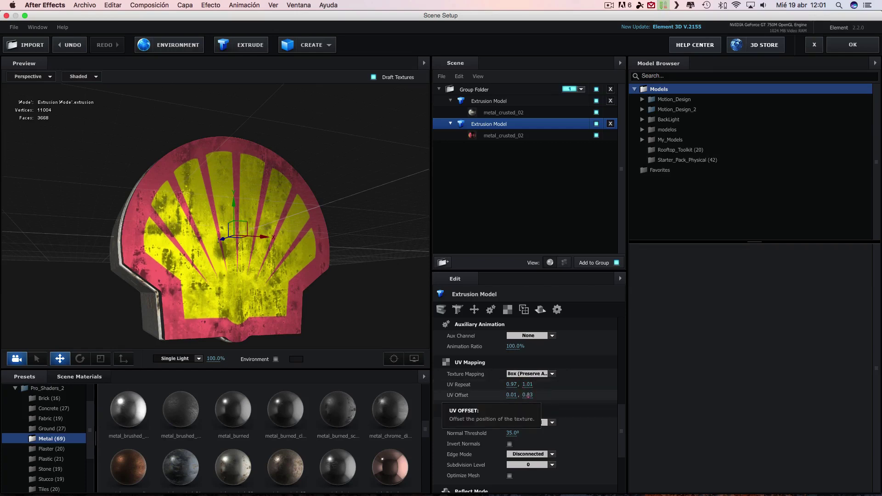
pyautogui.moveTo(511, 395); pyautogui.dragTo(514, 396)
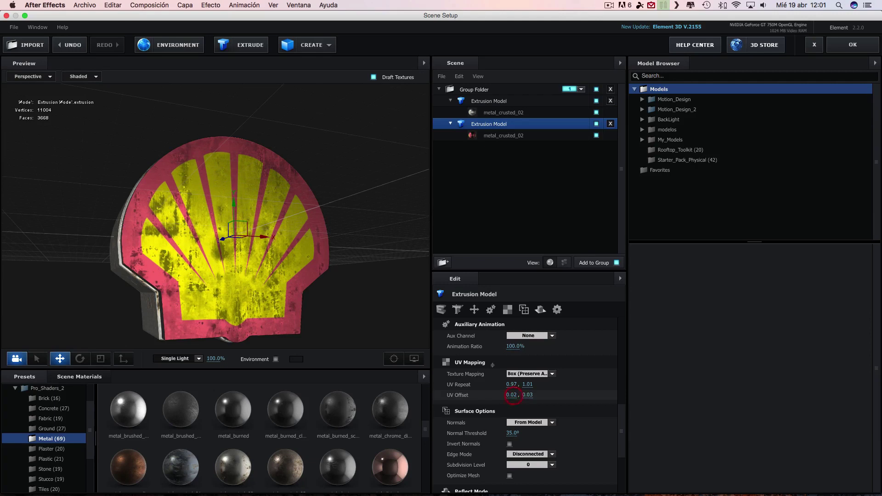
pyautogui.moveTo(404, 285)
pyautogui.mouseDown()
pyautogui.moveTo(330, 299)
pyautogui.moveTo(377, 305)
pyautogui.moveTo(369, 302)
pyautogui.mouseUp()
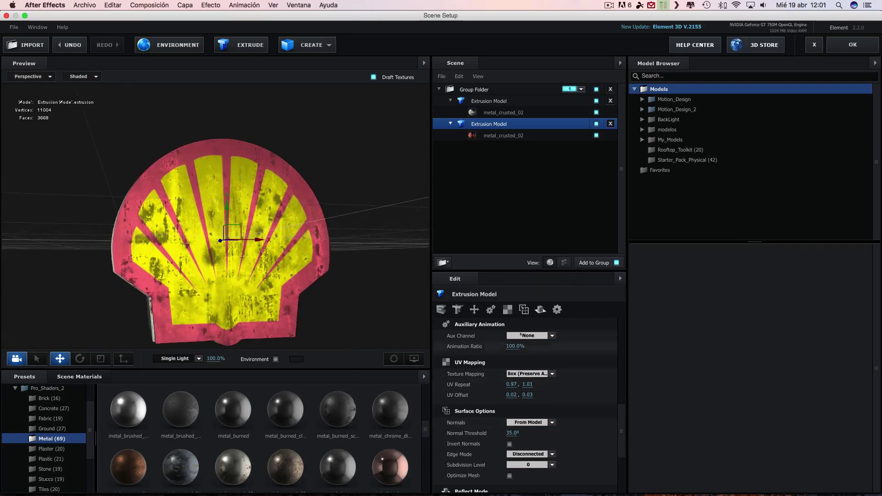
pyautogui.click(508, 309)
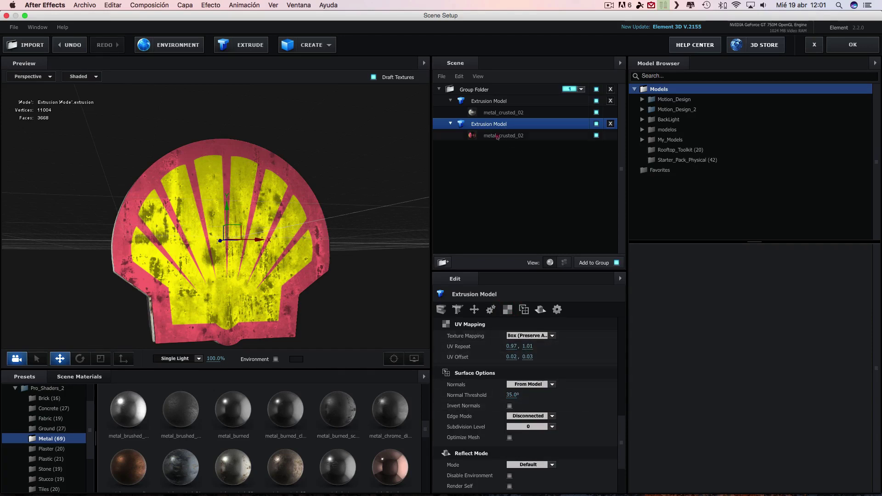
# - Raise the second shell's metal_crusted_02 Normal Bump to 393%
pyautogui.click(498, 137)
pyautogui.click(491, 310)
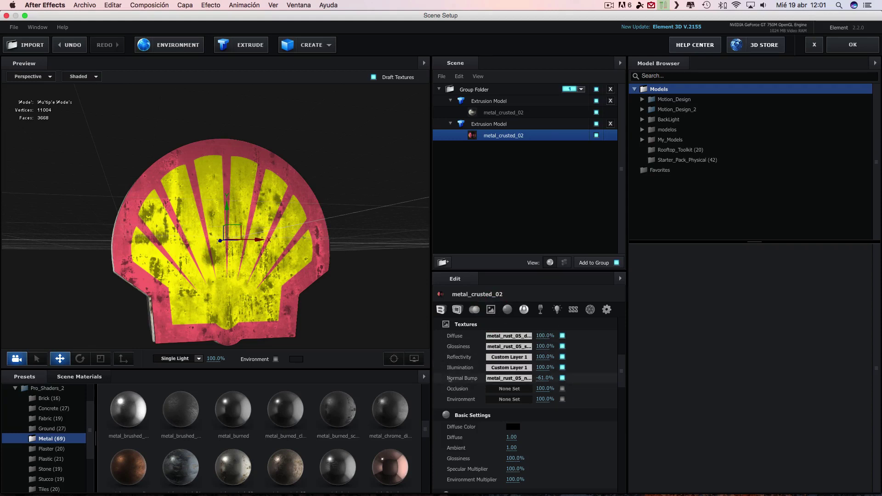
pyautogui.moveTo(542, 378); pyautogui.dragTo(662, 379)
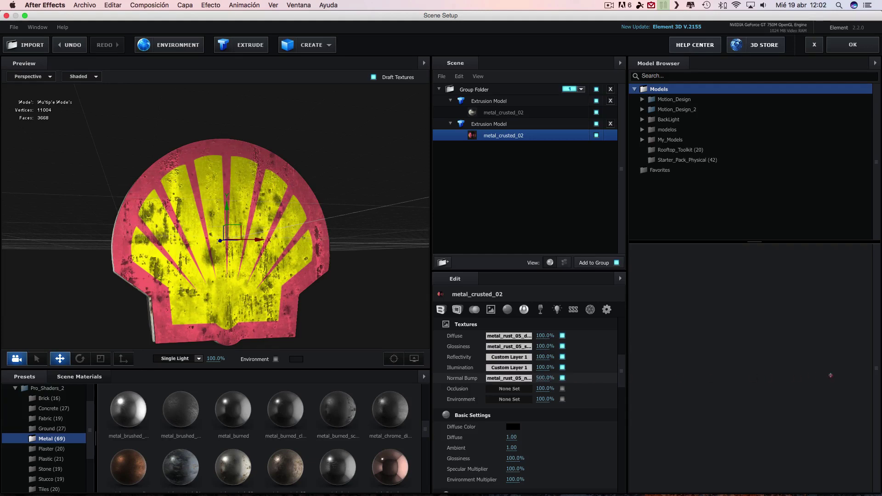
pyautogui.moveTo(359, 250)
pyautogui.mouseDown()
pyautogui.moveTo(370, 303)
pyautogui.moveTo(392, 304)
pyautogui.mouseUp()
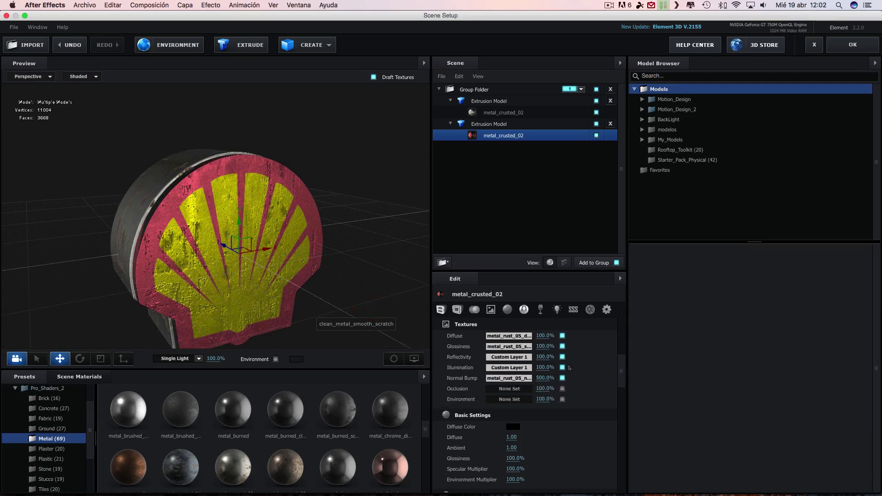
pyautogui.moveTo(540, 377); pyautogui.dragTo(532, 373)
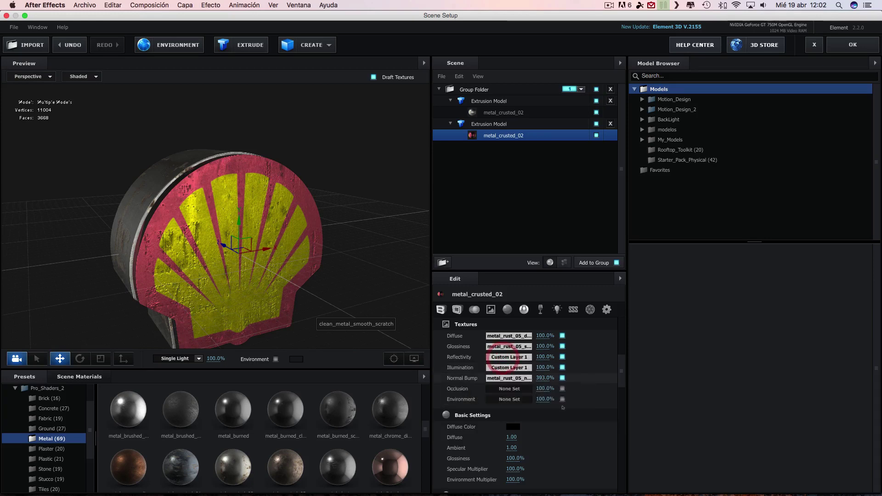
pyautogui.click(541, 378)
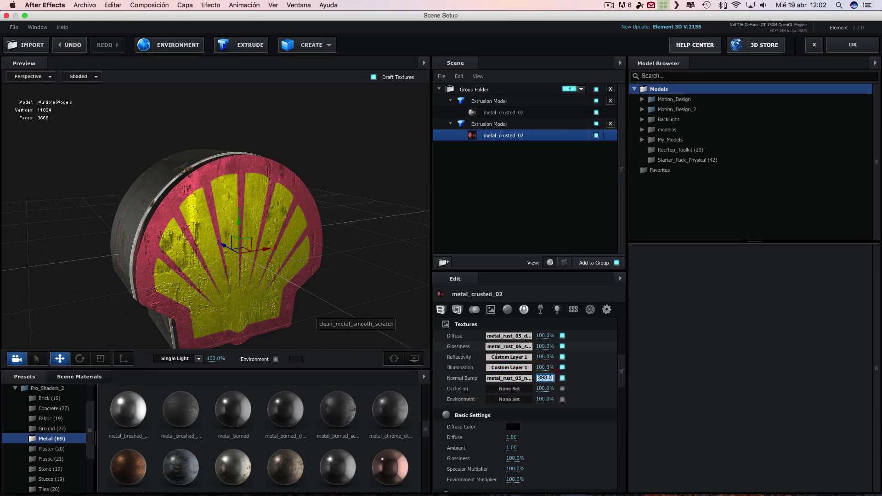
# - Increase Reflectivity, toggle the Environment texture slot, and orbit to inspect the extruded edge
pyautogui.moveTo(539, 357); pyautogui.dragTo(608, 357)
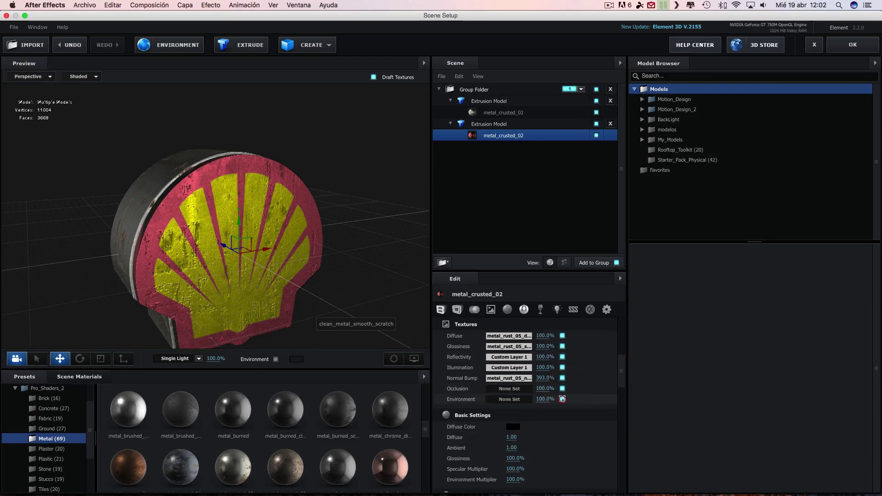
pyautogui.click(562, 388)
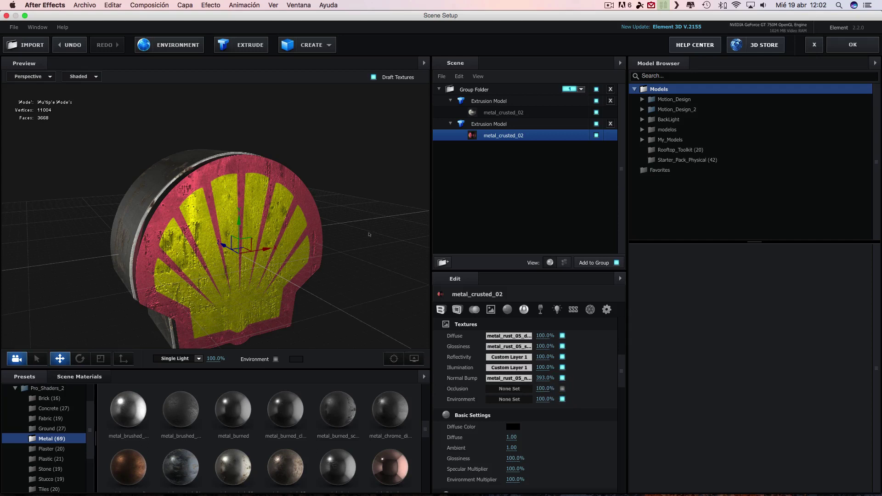
pyautogui.moveTo(371, 236); pyautogui.dragTo(346, 255)
pyautogui.scroll(2, 346, 255)
pyautogui.scroll(2, 327, 285)
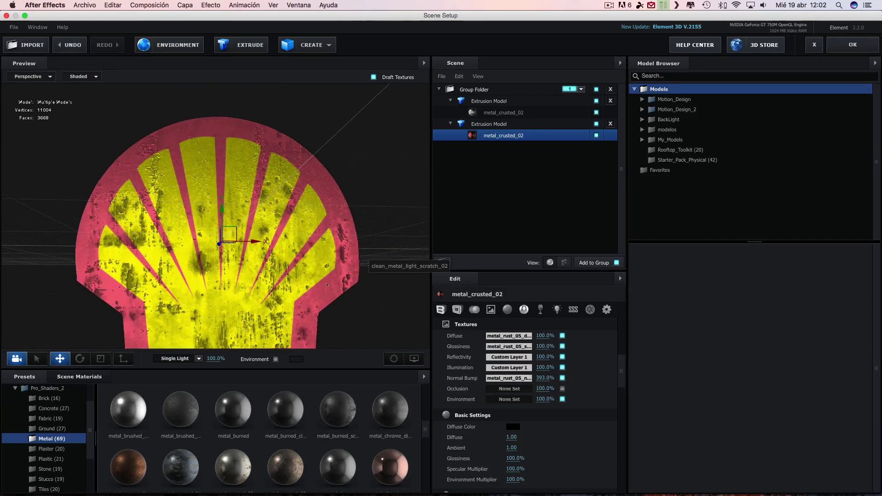
pyautogui.moveTo(320, 299)
pyautogui.mouseDown()
pyautogui.moveTo(372, 317)
pyautogui.moveTo(254, 294)
pyautogui.moveTo(284, 290)
pyautogui.mouseUp()
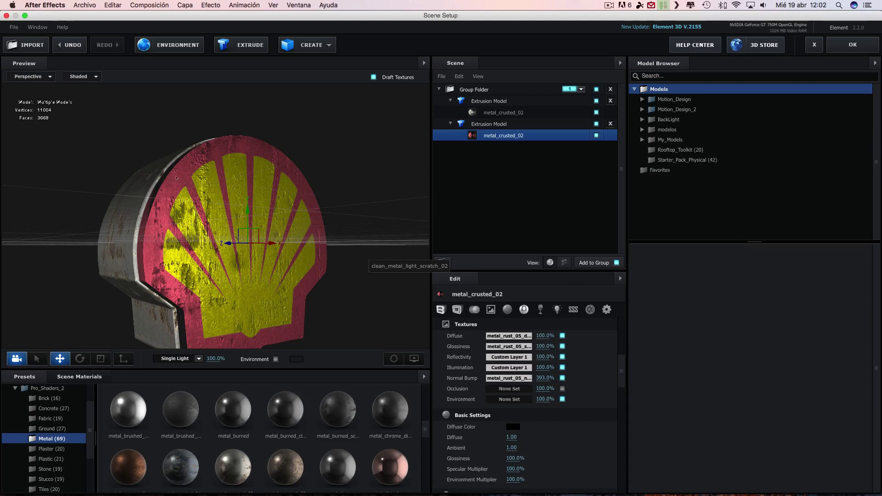
pyautogui.moveTo(294, 315)
pyautogui.mouseDown()
pyautogui.moveTo(275, 310)
pyautogui.moveTo(362, 304)
pyautogui.mouseUp()
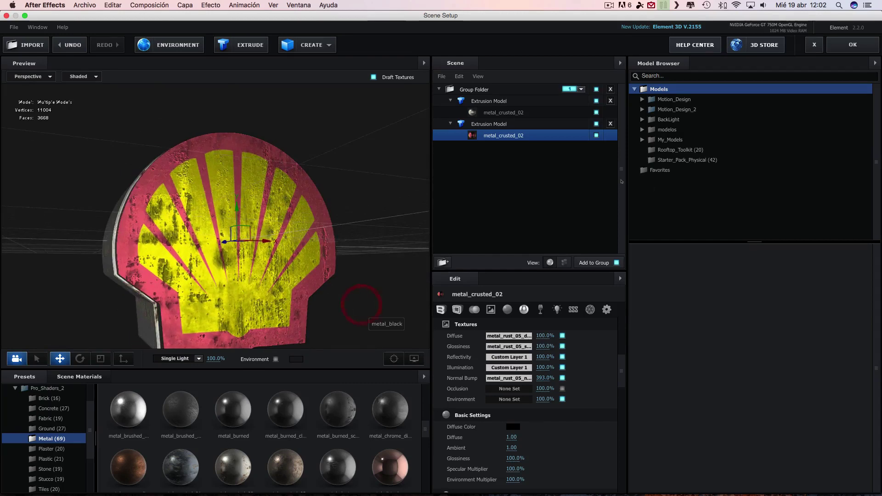
# - Reselect the second shell's metal_crusted_02 material to show its Bevel settings
pyautogui.click(485, 125)
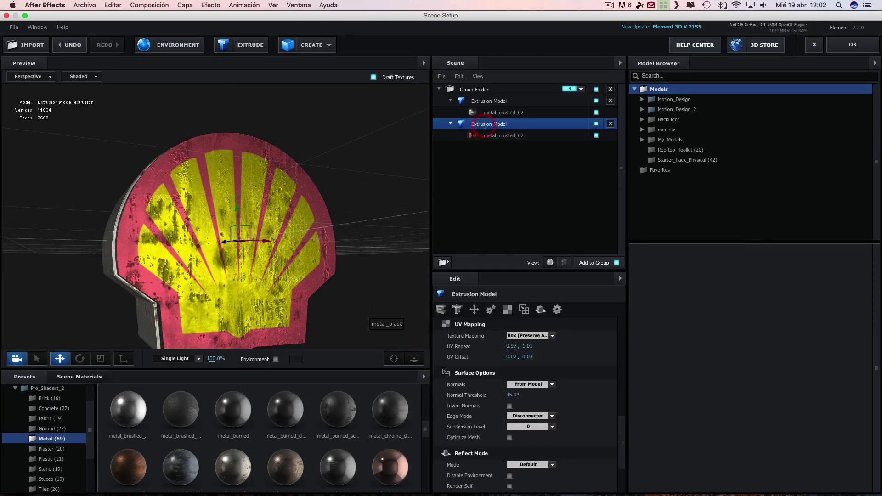
pyautogui.click(487, 135)
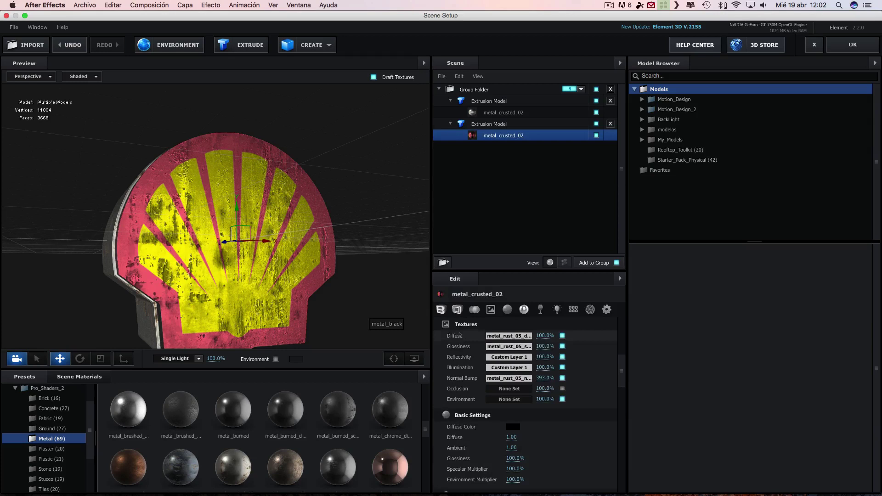
pyautogui.scroll(5, 463, 336)
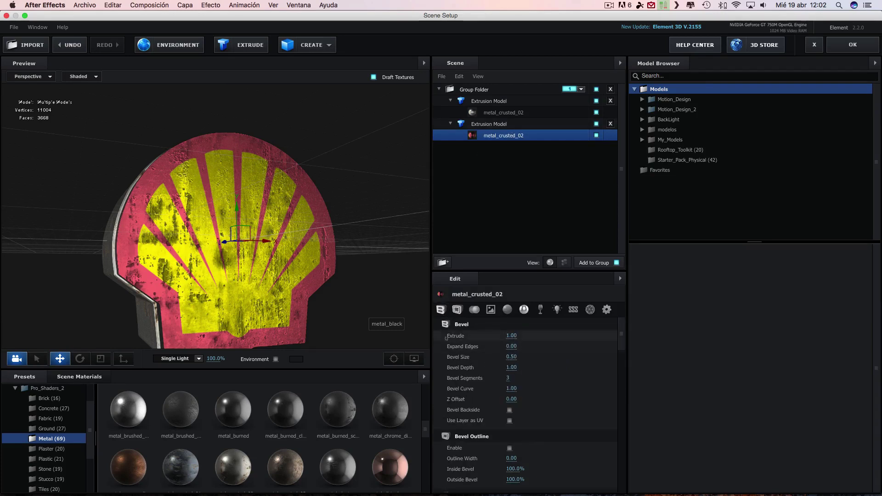
# - Set metal_crusted_02's Extrude to 0.00 and duplicate the second Extrusion Model into a third copy
pyautogui.moveTo(512, 337)
pyautogui.mouseDown()
pyautogui.moveTo(445, 336)
pyautogui.moveTo(410, 295)
pyautogui.moveTo(384, 288)
pyautogui.mouseUp()
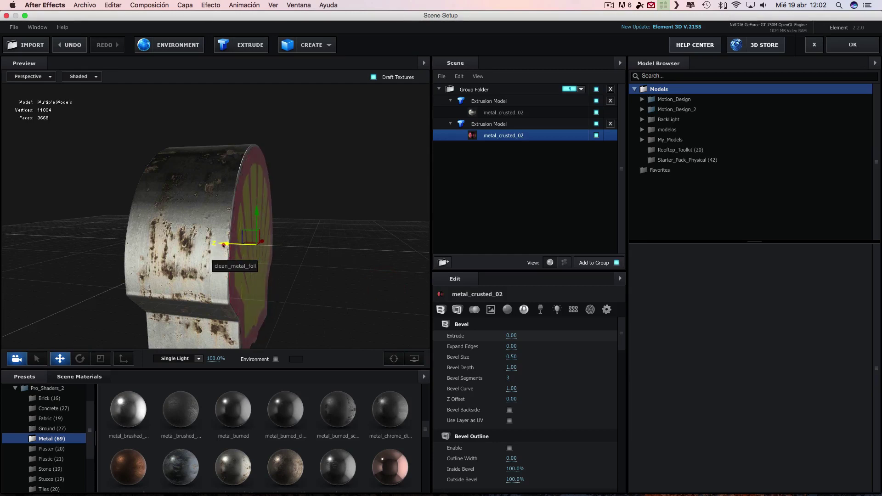
pyautogui.moveTo(224, 244); pyautogui.dragTo(348, 240)
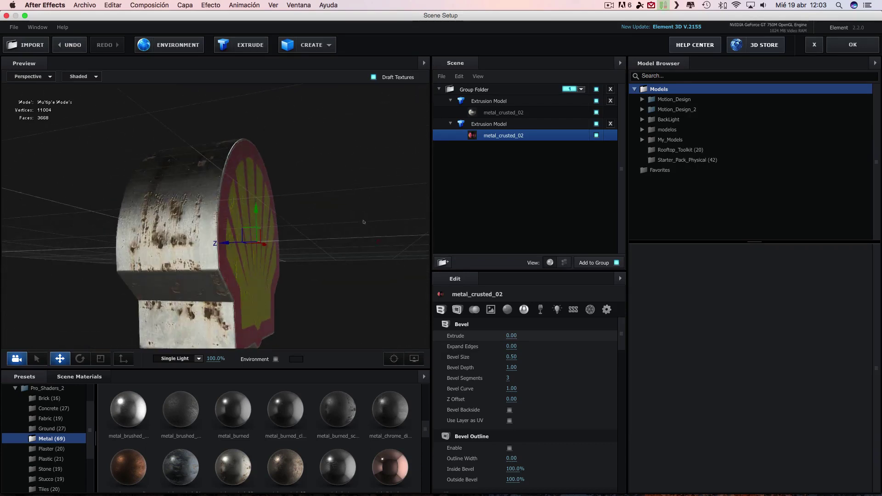
pyautogui.moveTo(375, 229)
pyautogui.mouseDown()
pyautogui.moveTo(367, 258)
pyautogui.moveTo(367, 228)
pyautogui.moveTo(340, 222)
pyautogui.mouseUp()
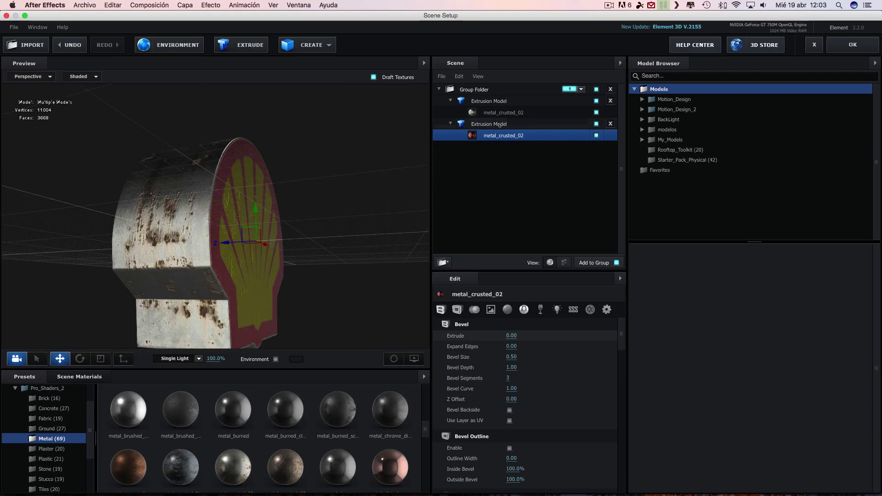
pyautogui.click(498, 124)
pyautogui.press('super+d')
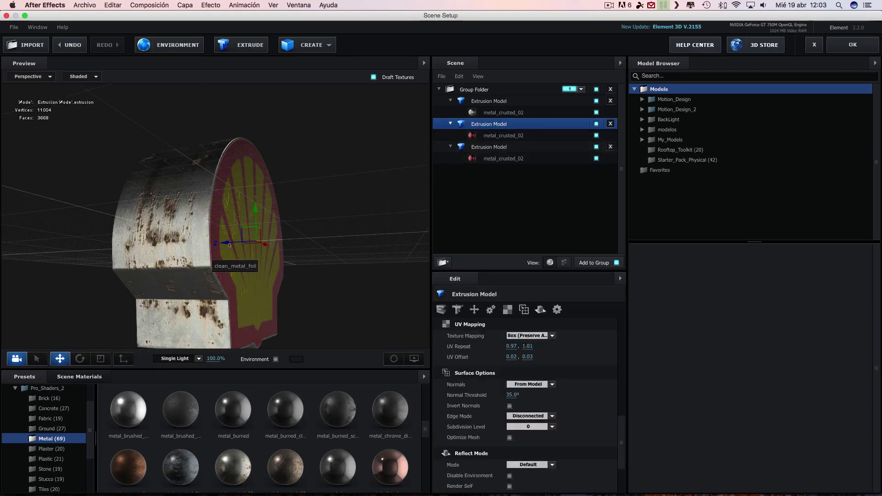
# - Offset the duplicate slightly along Z, check it from behind, and close Scene Setup
pyautogui.moveTo(150, 247); pyautogui.dragTo(146, 247)
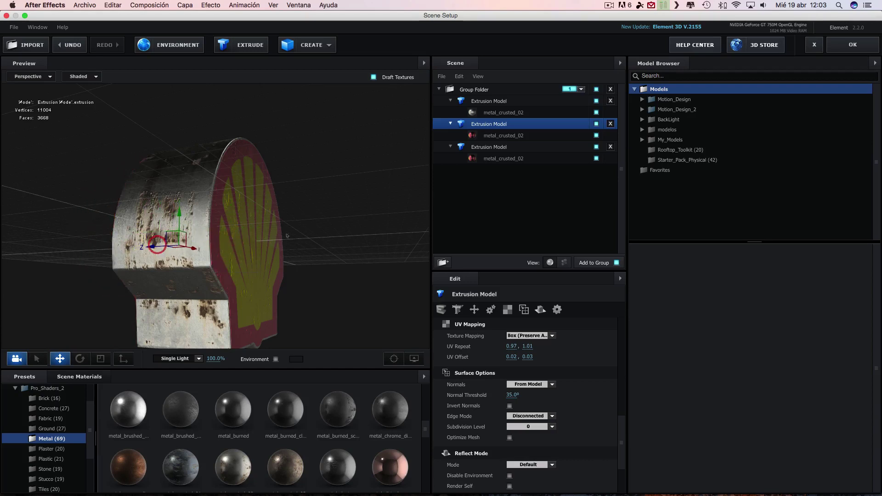
pyautogui.moveTo(287, 235); pyautogui.dragTo(145, 241)
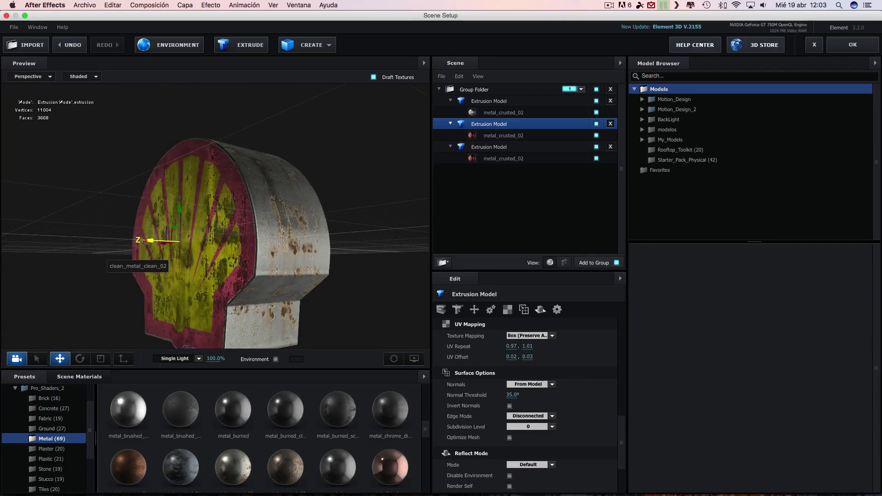
pyautogui.moveTo(359, 250)
pyautogui.mouseDown()
pyautogui.moveTo(374, 275)
pyautogui.moveTo(317, 236)
pyautogui.moveTo(299, 199)
pyautogui.moveTo(246, 325)
pyautogui.moveTo(279, 250)
pyautogui.moveTo(239, 317)
pyautogui.mouseUp()
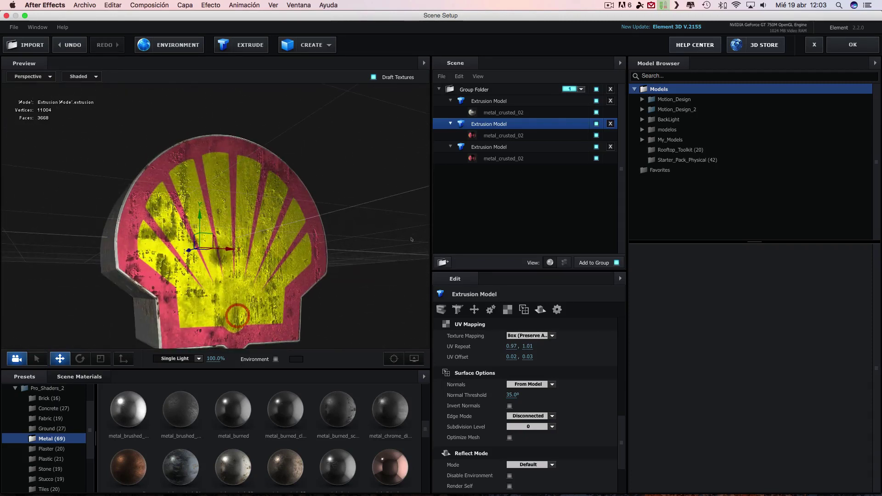
pyautogui.click(867, 40)
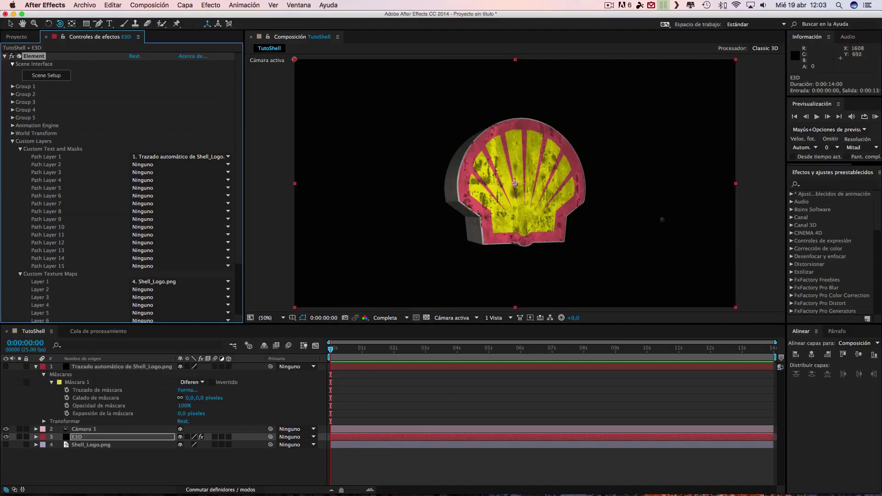
# - Add a black comp-sized 1920×1080 solid named BG and move it to the bottom of the stack
pyautogui.moveTo(633, 220)
pyautogui.mouseDown()
pyautogui.moveTo(738, 219)
pyautogui.moveTo(620, 221)
pyautogui.mouseUp()
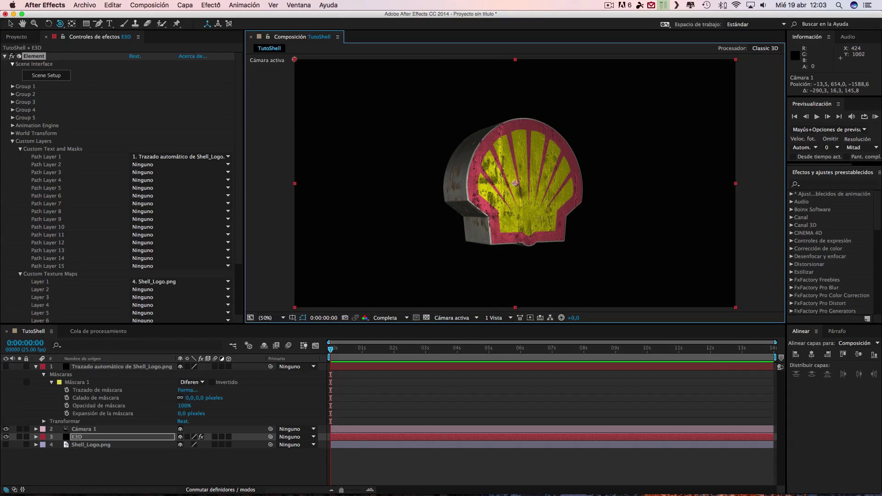
pyautogui.click(185, 5)
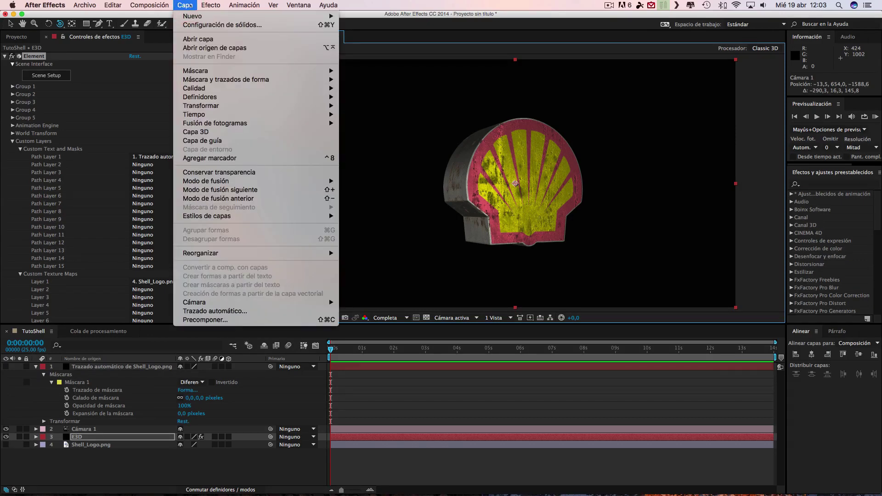
pyautogui.moveTo(317, 16)
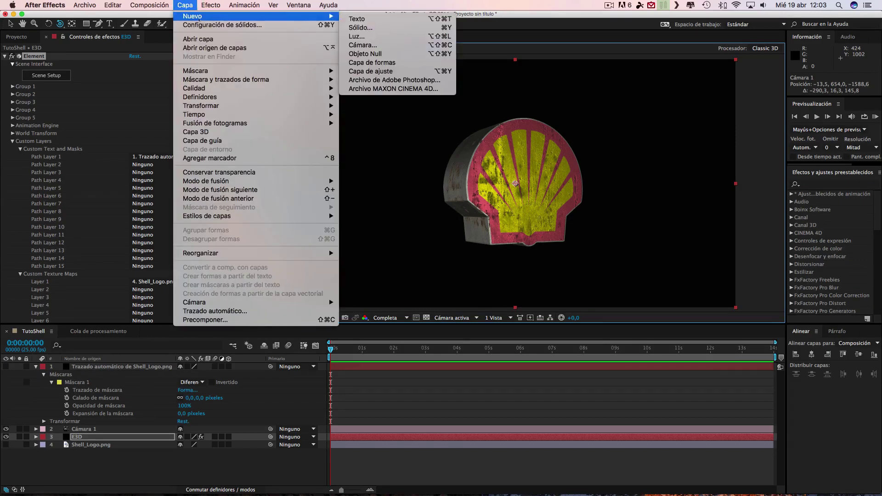
pyautogui.click(365, 29)
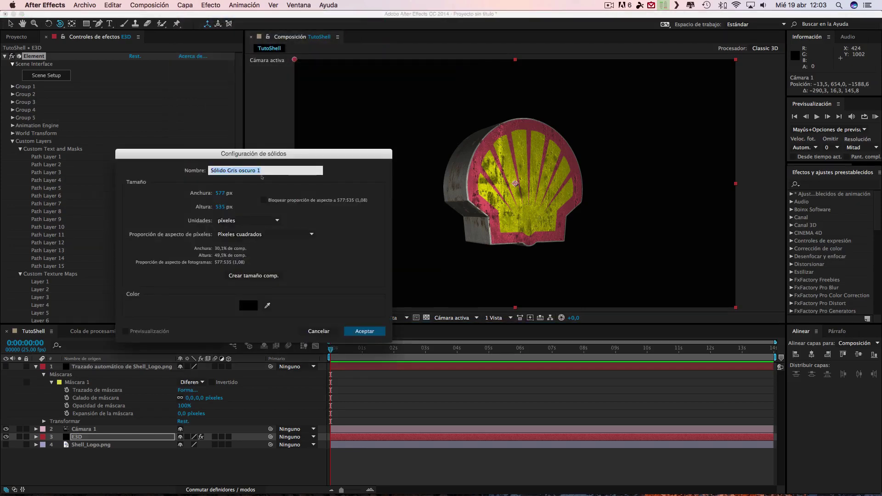
pyautogui.write('BG')
pyautogui.click(256, 276)
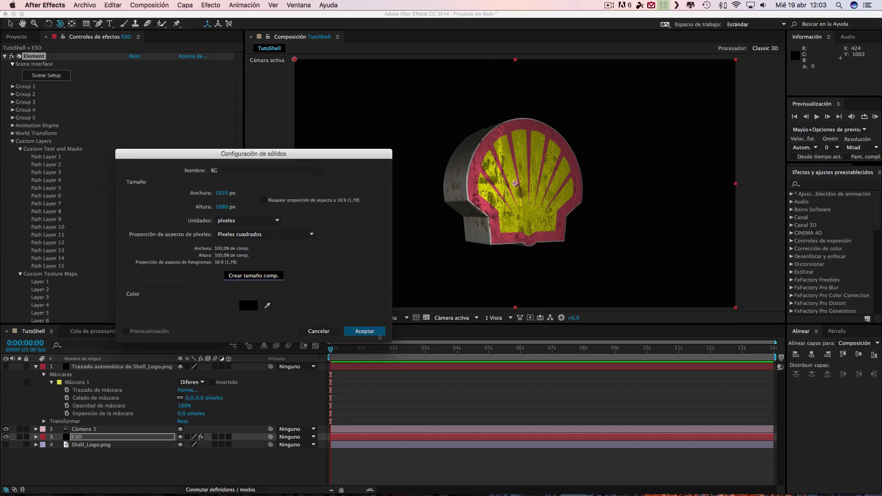
pyautogui.click(376, 333)
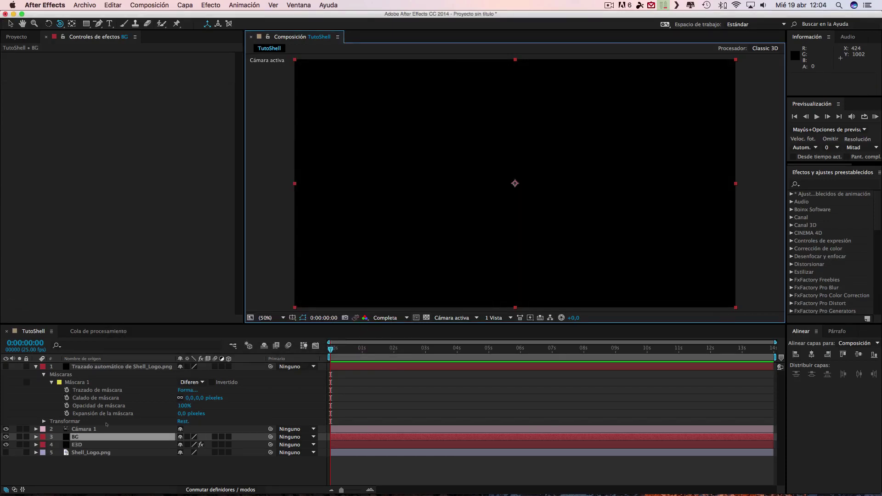
pyautogui.moveTo(101, 437); pyautogui.dragTo(111, 459)
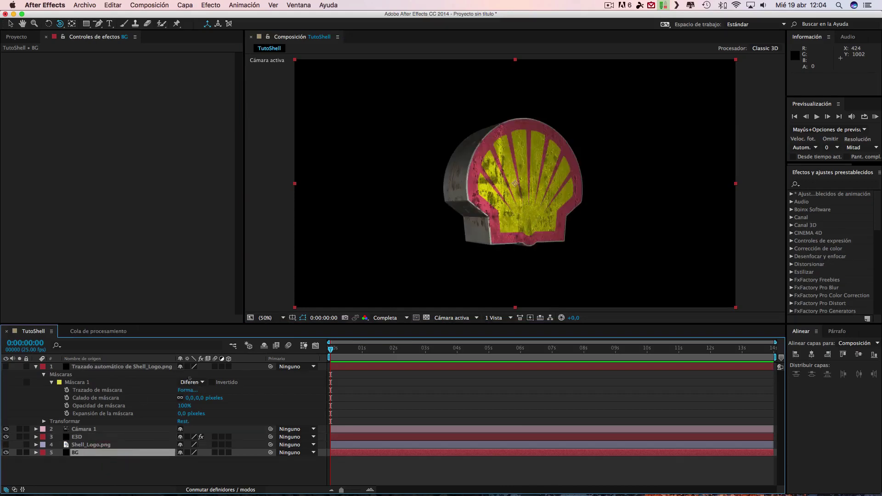
# - Apply a Gradient Ramp to BG and set its shape to Radial
pyautogui.click(185, 5)
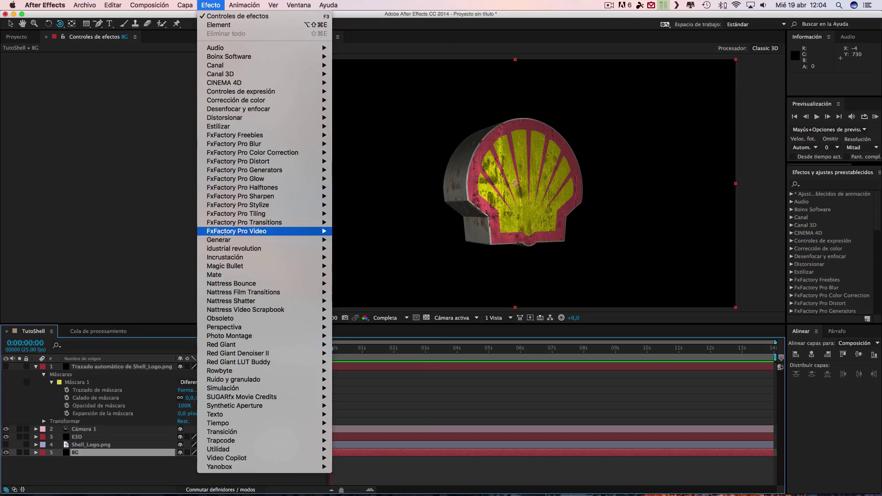
pyautogui.moveTo(285, 240)
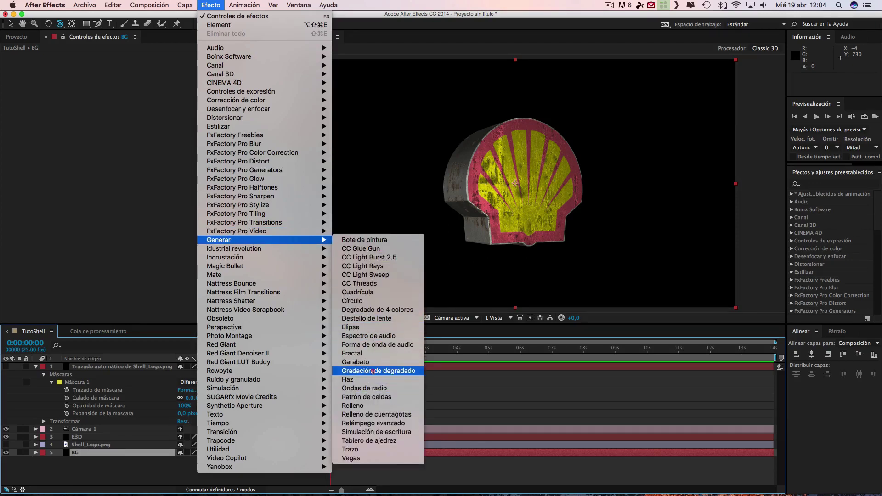
pyautogui.click(373, 371)
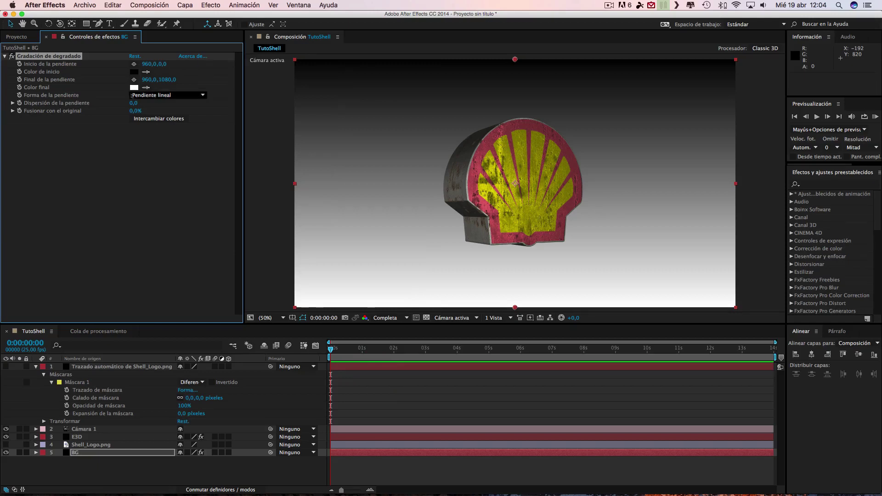
pyautogui.click(168, 95)
pyautogui.click(179, 113)
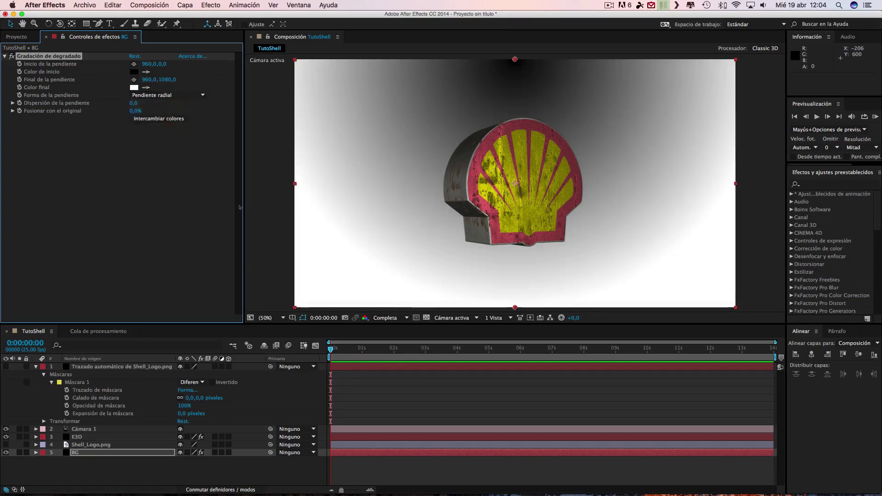
# - Centre the ramp, swap colours for a white centre, widen it to 1198,1450, and add scatter
pyautogui.moveTo(515, 59); pyautogui.dragTo(517, 184)
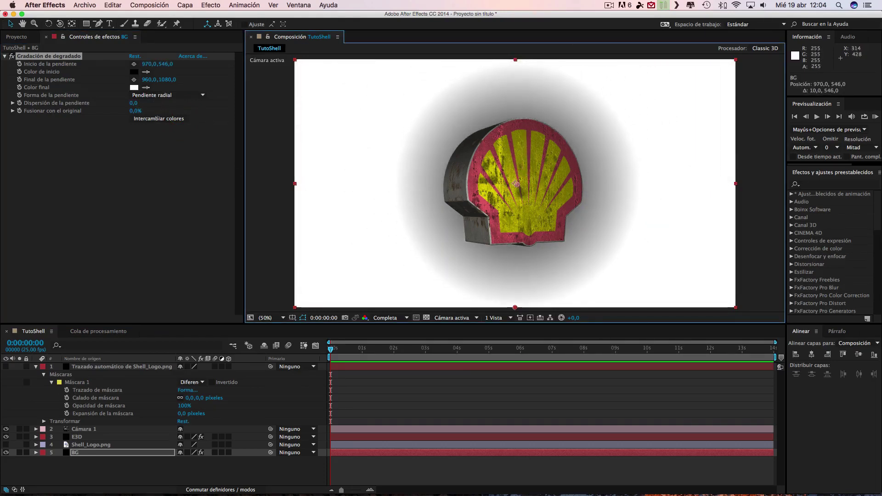
pyautogui.click(155, 119)
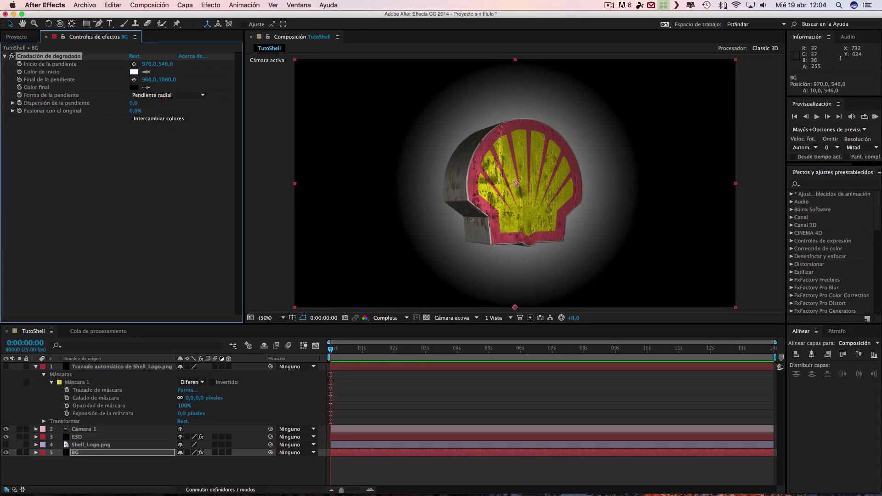
pyautogui.moveTo(515, 308); pyautogui.dragTo(572, 417)
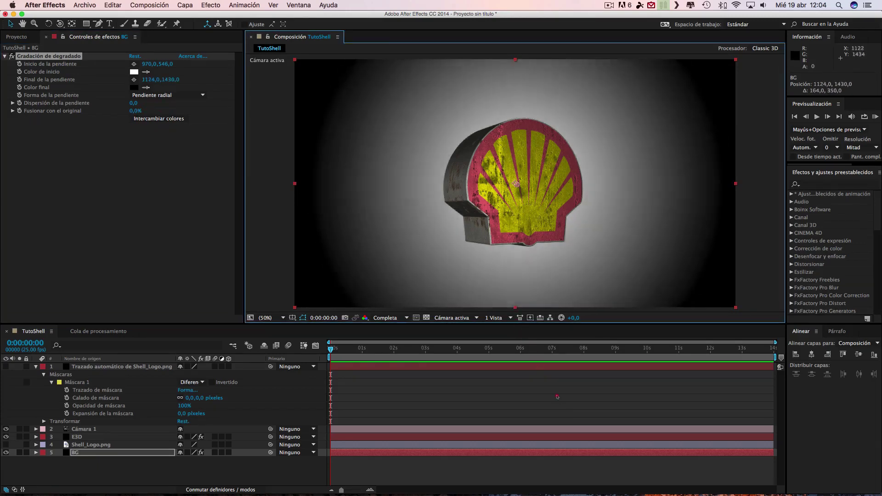
pyautogui.moveTo(572, 404); pyautogui.dragTo(569, 396)
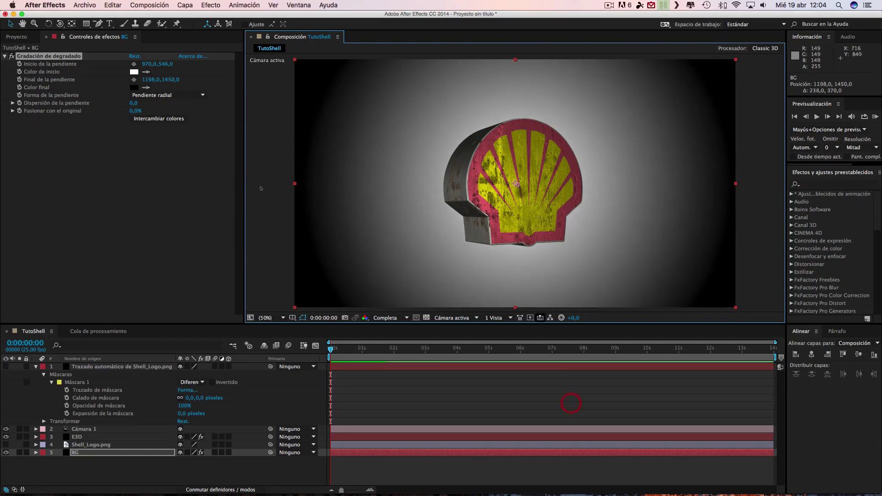
pyautogui.click(105, 453)
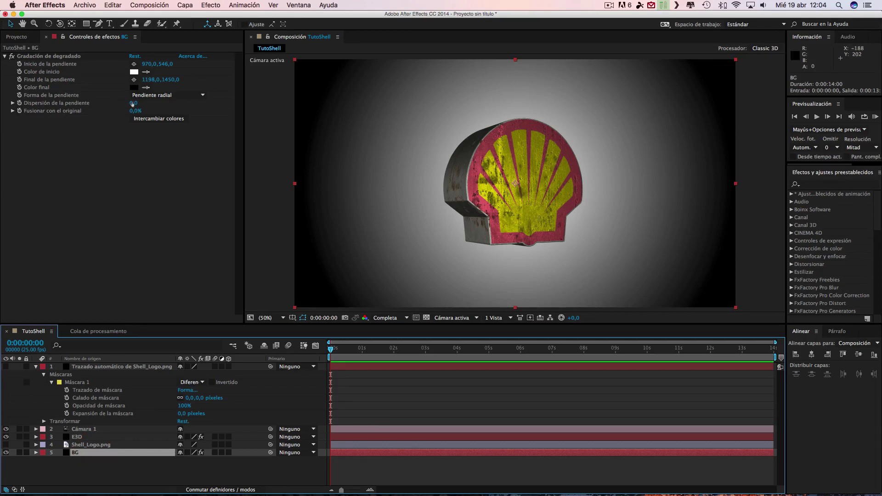
pyautogui.moveTo(132, 104); pyautogui.dragTo(174, 103)
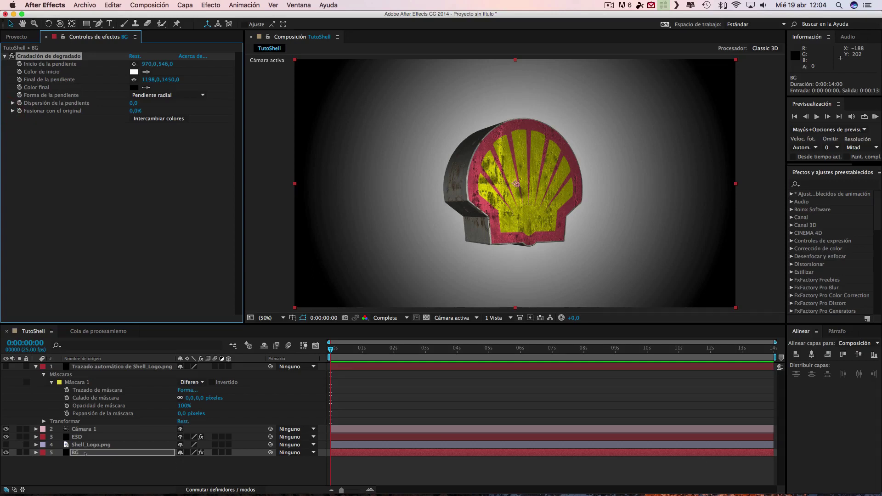
# - Create a new adjustment layer, Capa de ajuste 1, above BG
pyautogui.click(185, 5)
pyautogui.moveTo(257, 16)
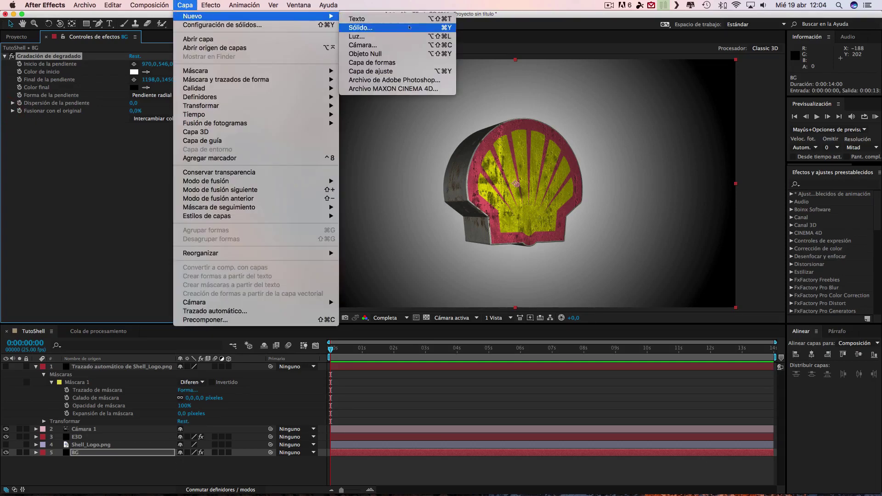
pyautogui.click(379, 71)
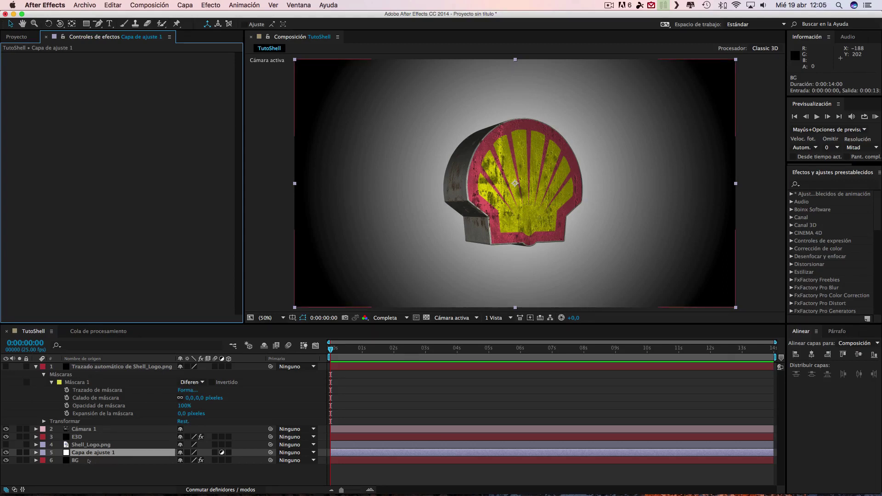
# - Apply Magic Bullet Looks to the adjustment layer and open its Looks editor
pyautogui.click(211, 5)
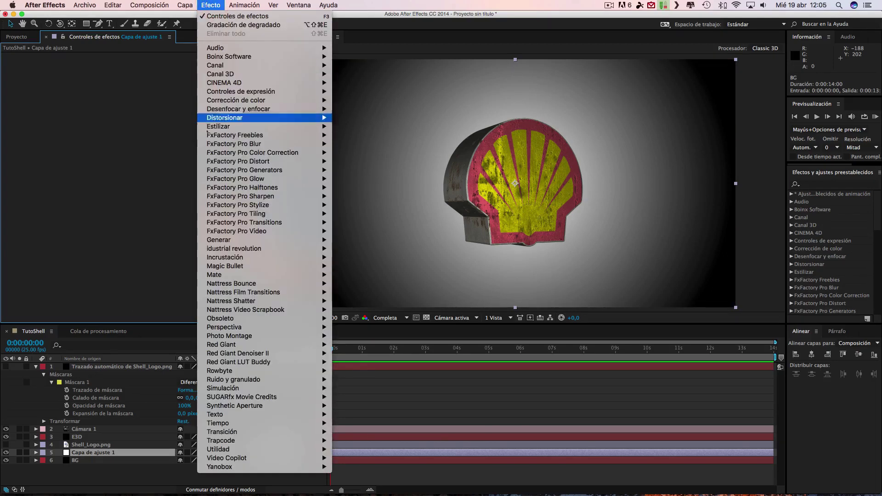
pyautogui.moveTo(232, 265)
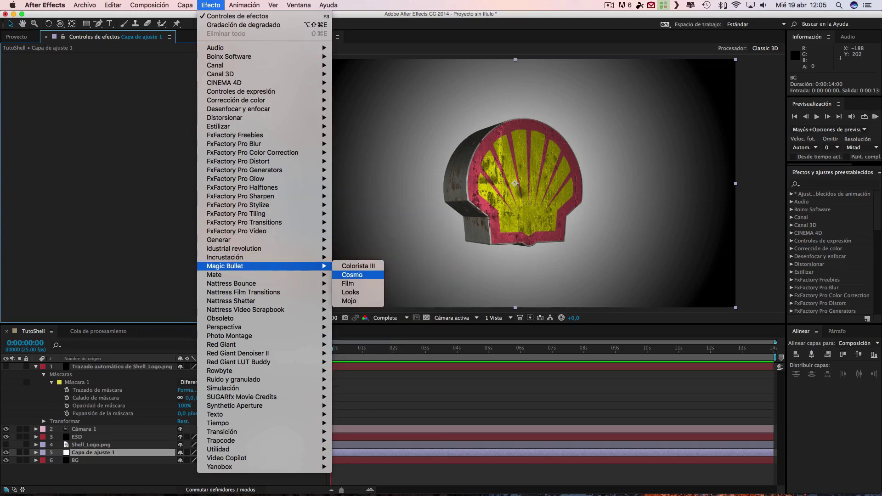
pyautogui.click(350, 292)
pyautogui.click(31, 82)
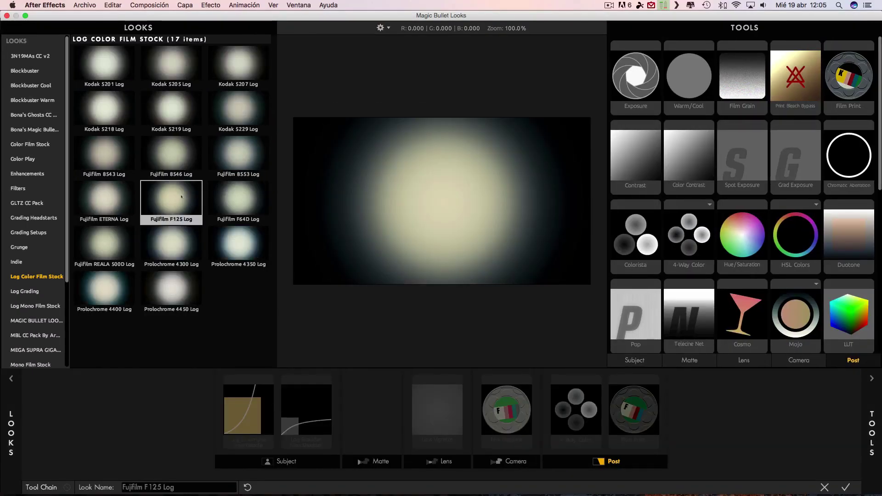
# - Compare Kodak 5205 Log with FujiFilm REALA 500D Log, then apply Kodak 5205 Log
pyautogui.click(171, 64)
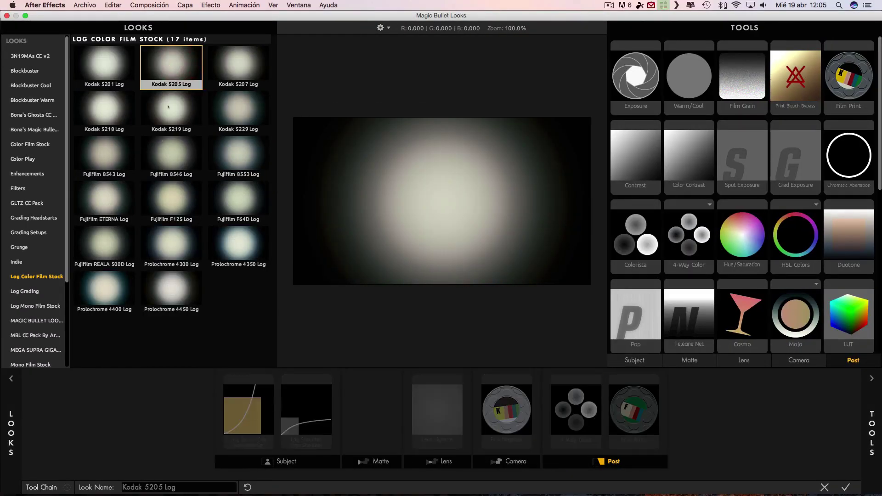
pyautogui.click(105, 244)
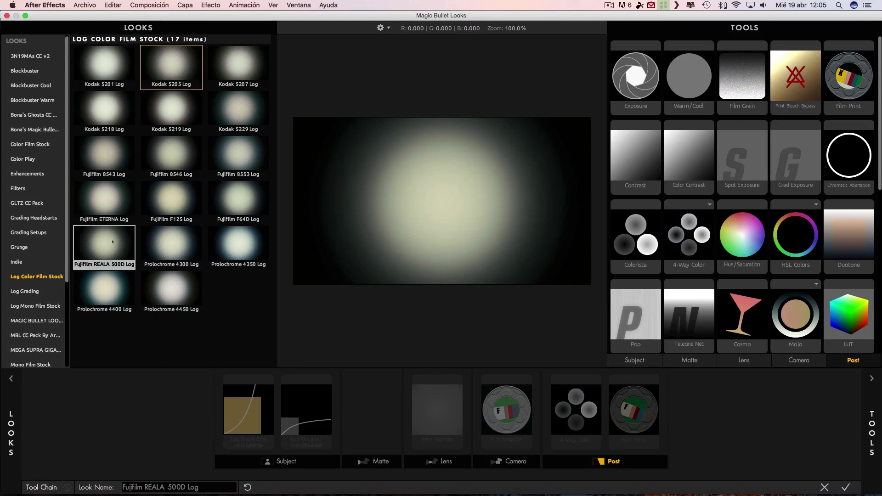
pyautogui.click(188, 52)
pyautogui.click(846, 488)
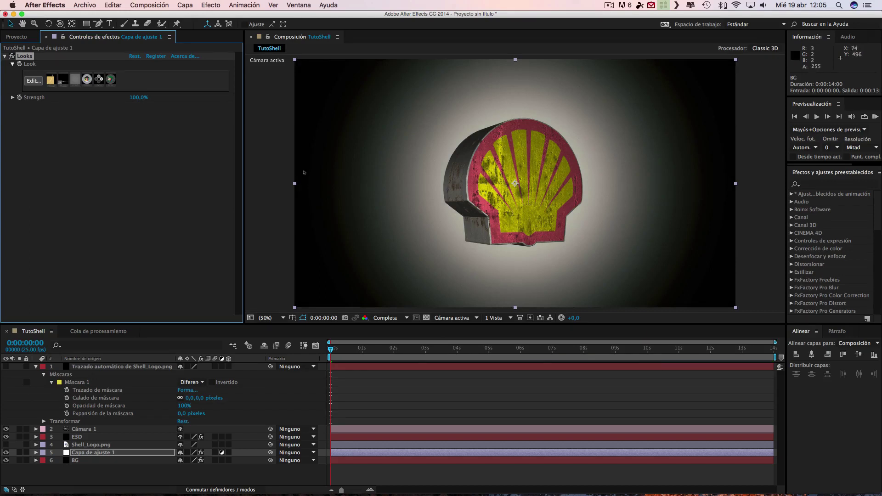
# - At 25% zoom, move BG's gradient start to 970,529 and end to 1454,1662, then return to 50%
pyautogui.press(',')
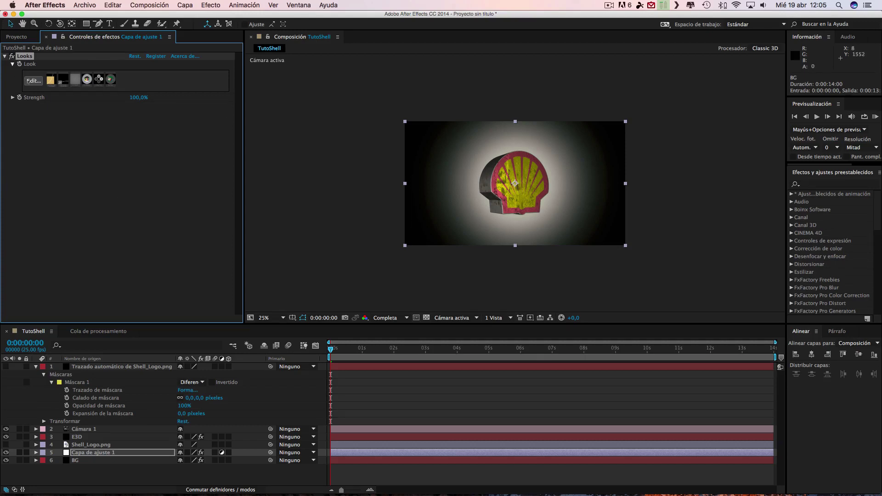
pyautogui.hotkey('ctrl', 'Down')
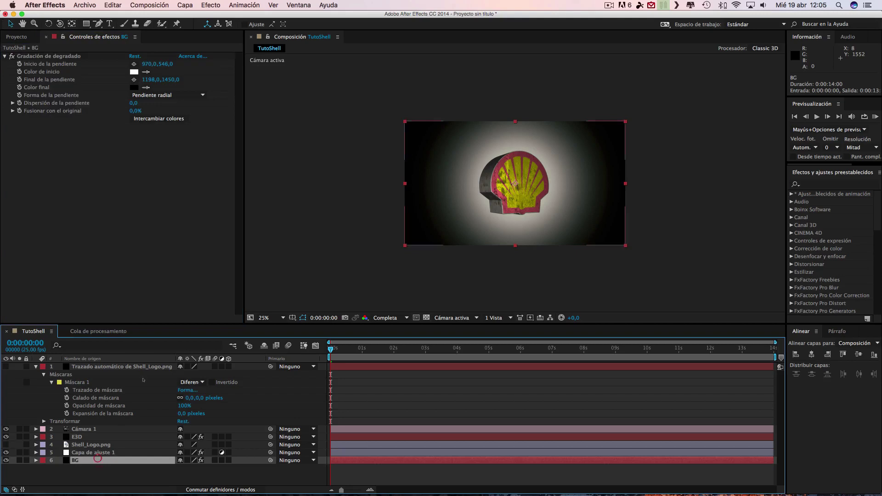
pyautogui.moveTo(166, 64); pyautogui.dragTo(152, 64)
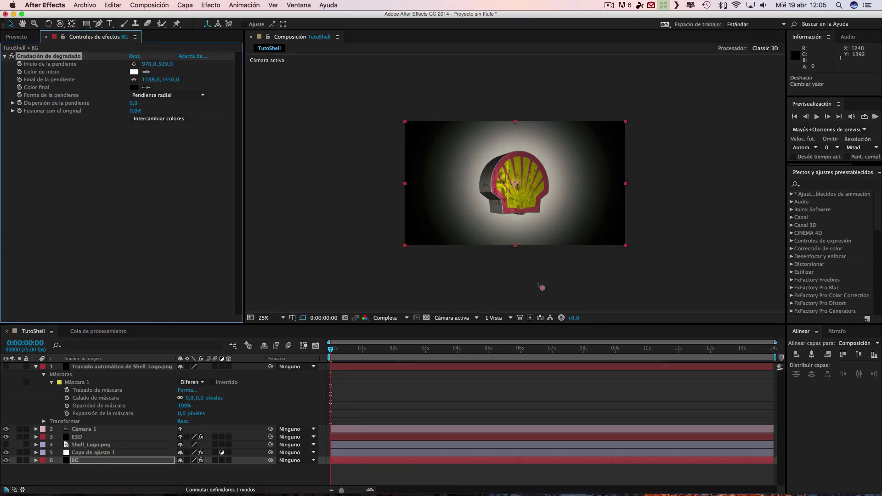
pyautogui.moveTo(547, 295); pyautogui.dragTo(572, 312)
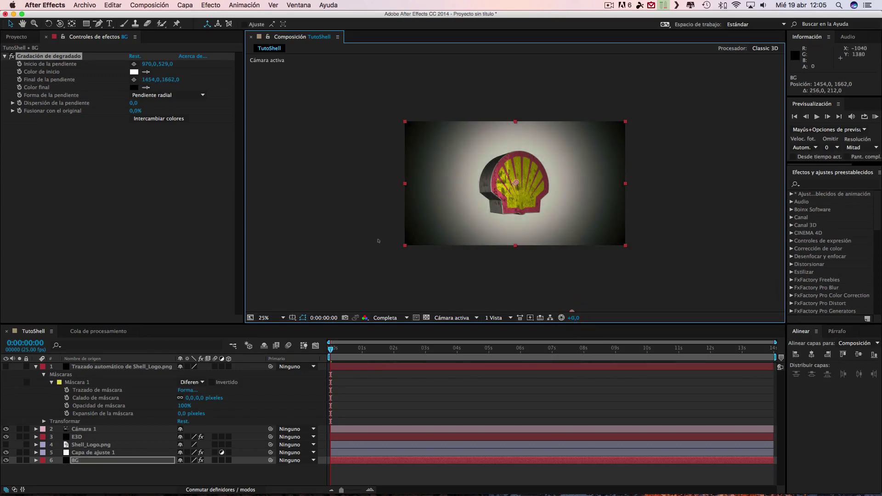
pyautogui.click(275, 317)
pyautogui.click(275, 408)
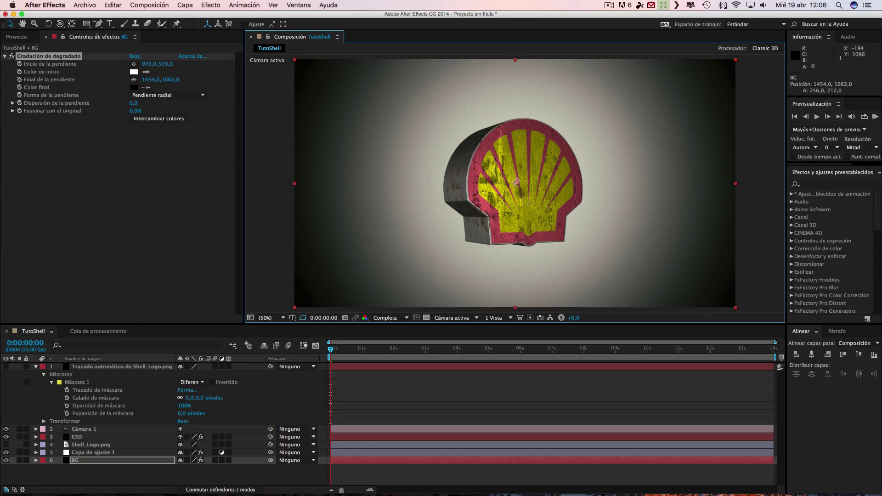
pyautogui.click(222, 445)
pyautogui.click(86, 437)
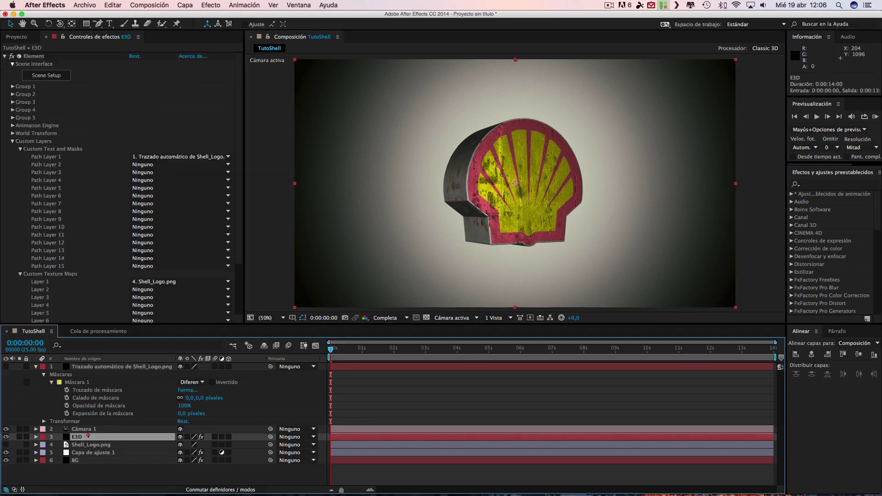
# - In Element 3D's Scene Setup, add a plane primitive to the scene
pyautogui.click(53, 76)
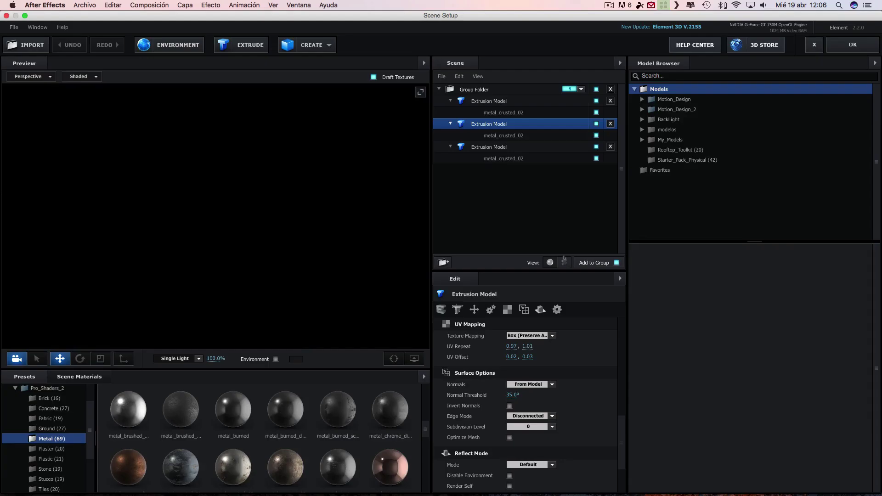
pyautogui.moveTo(338, 299)
pyautogui.mouseDown()
pyautogui.moveTo(373, 316)
pyautogui.moveTo(253, 302)
pyautogui.moveTo(338, 314)
pyautogui.moveTo(335, 247)
pyautogui.moveTo(357, 253)
pyautogui.moveTo(322, 138)
pyautogui.mouseUp()
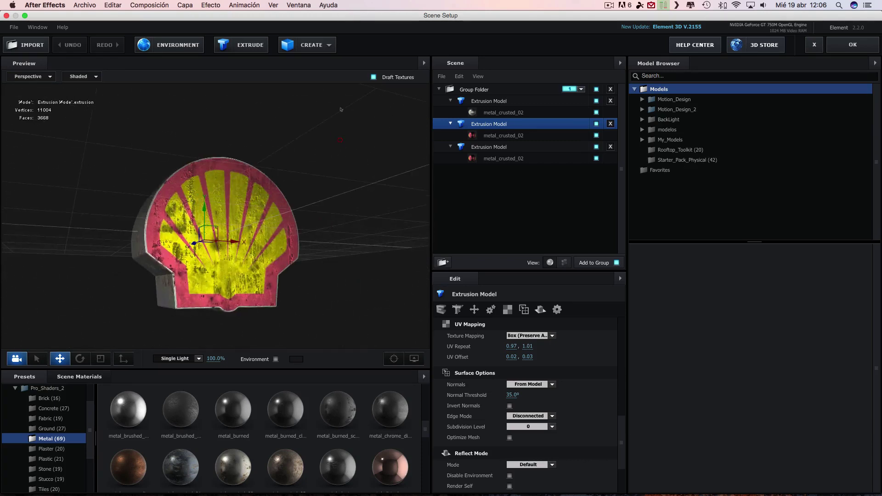
pyautogui.click(308, 45)
pyautogui.click(429, 67)
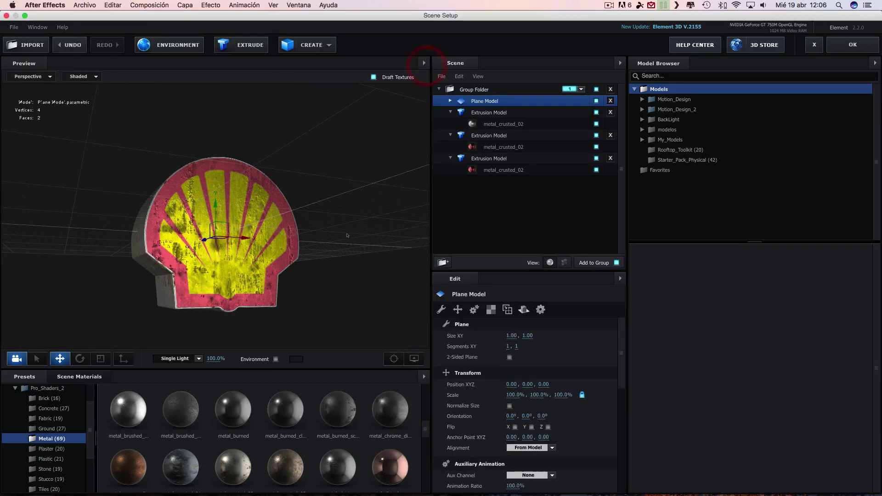
pyautogui.moveTo(336, 258); pyautogui.dragTo(362, 305)
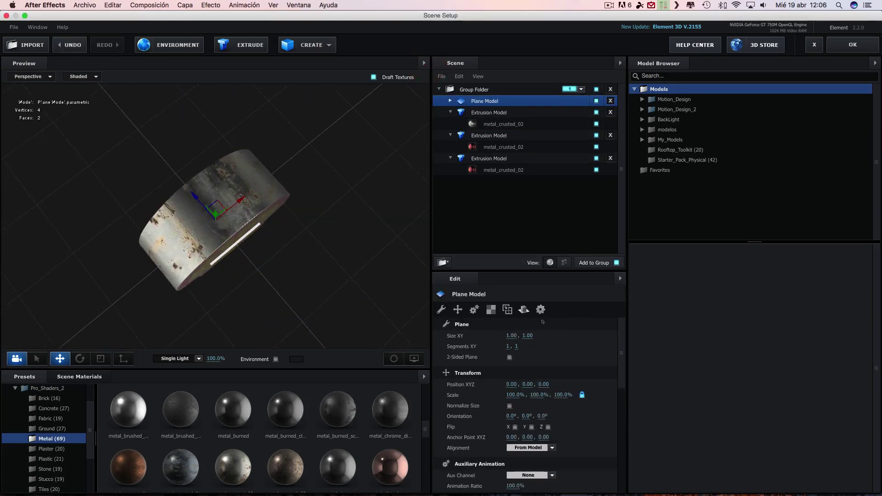
pyautogui.click(491, 310)
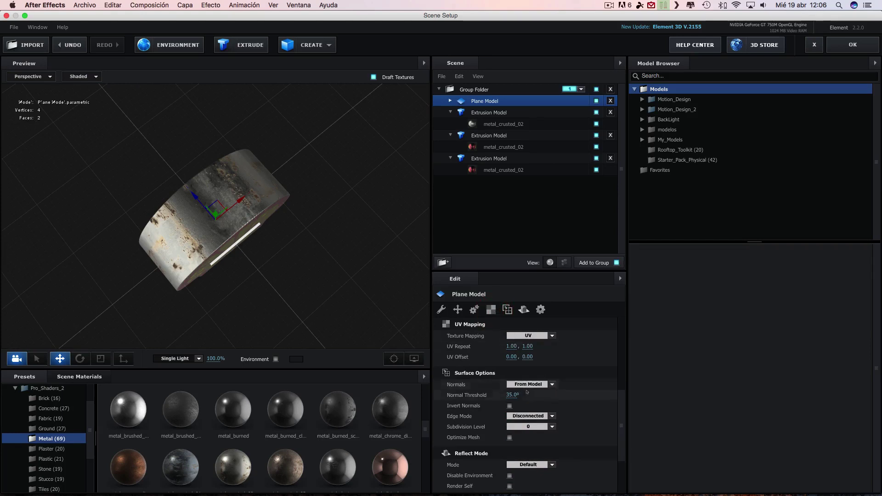
pyautogui.scroll(10, 475, 400)
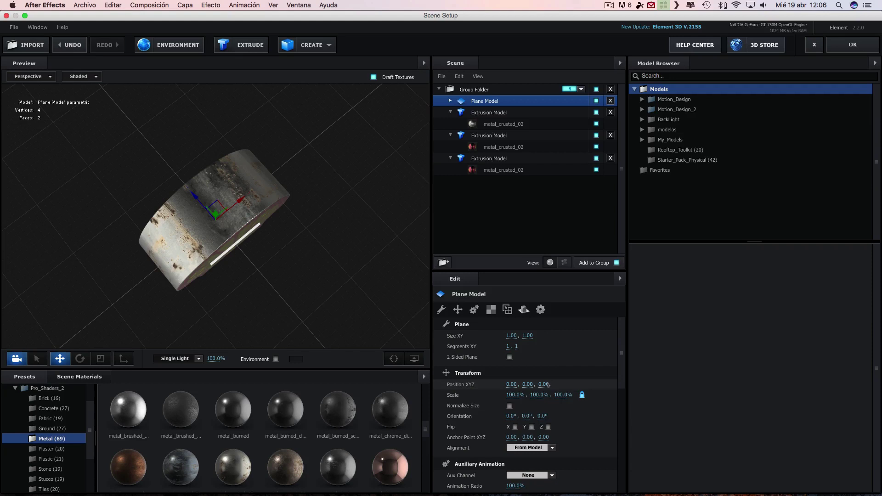
# - Scale the plane up to 5525% and lower it to Y -1.11 beneath the logo
pyautogui.moveTo(529, 396); pyautogui.dragTo(663, 382)
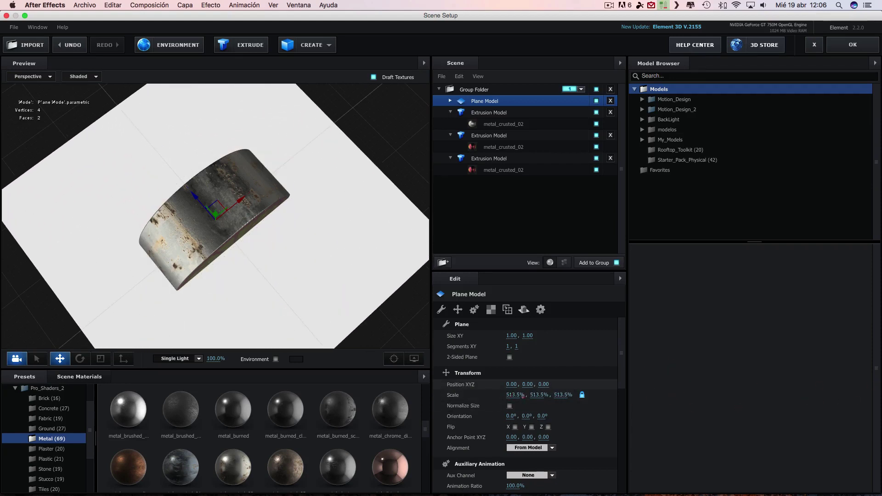
pyautogui.moveTo(522, 396); pyautogui.dragTo(683, 400)
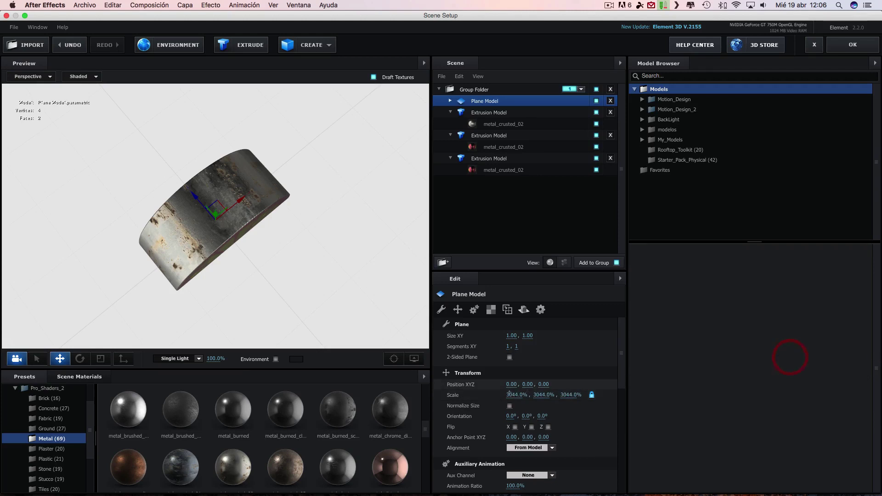
pyautogui.moveTo(517, 396); pyautogui.dragTo(612, 385)
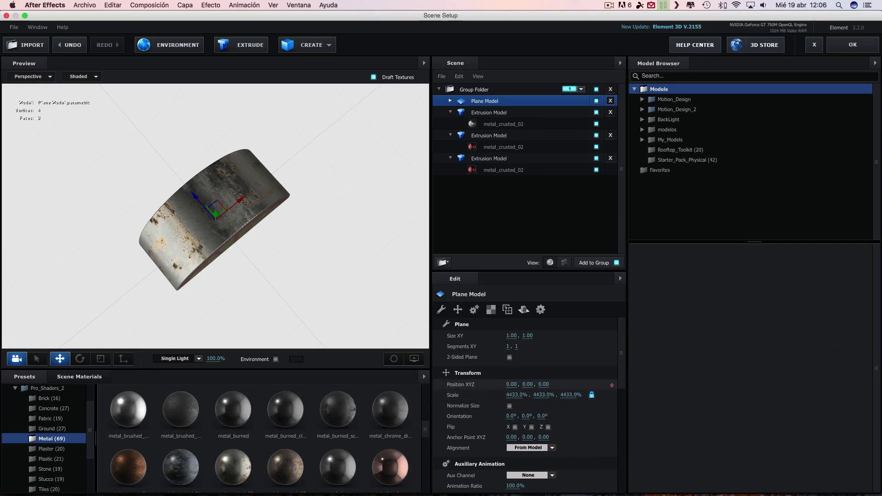
pyautogui.moveTo(335, 256); pyautogui.dragTo(348, 222)
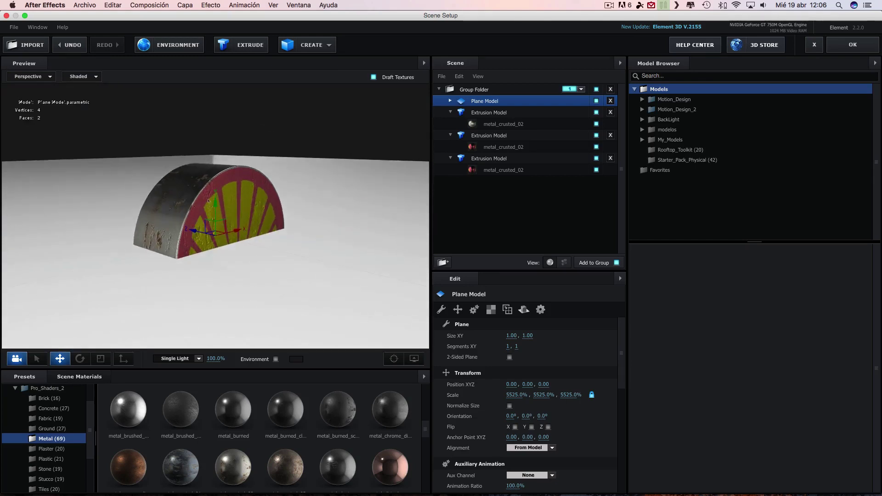
pyautogui.moveTo(216, 222); pyautogui.dragTo(215, 269)
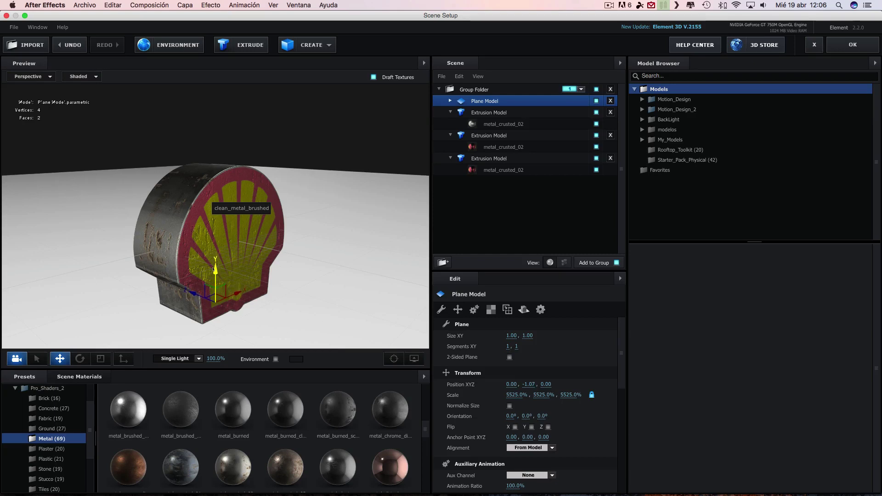
pyautogui.moveTo(335, 266); pyautogui.dragTo(316, 268)
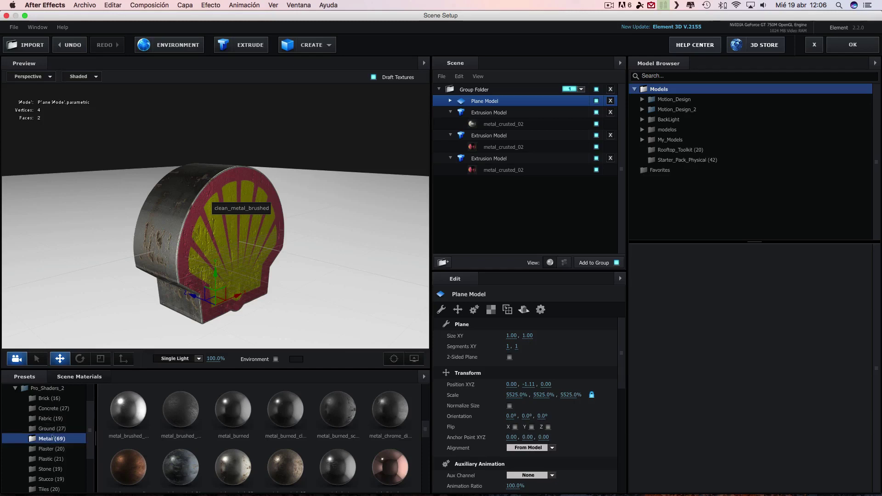
pyautogui.scroll(3, 44, 437)
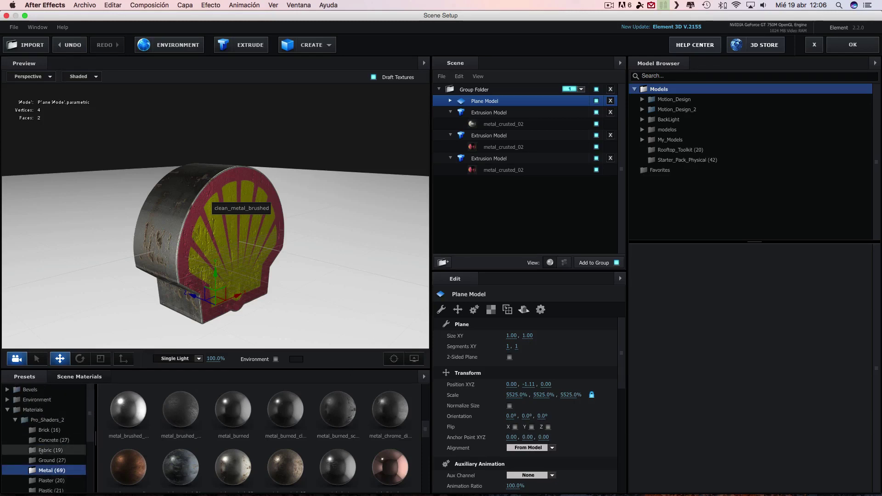
# - Drag the Physical Matte_Shadow material onto the floor plane
pyautogui.click(15, 420)
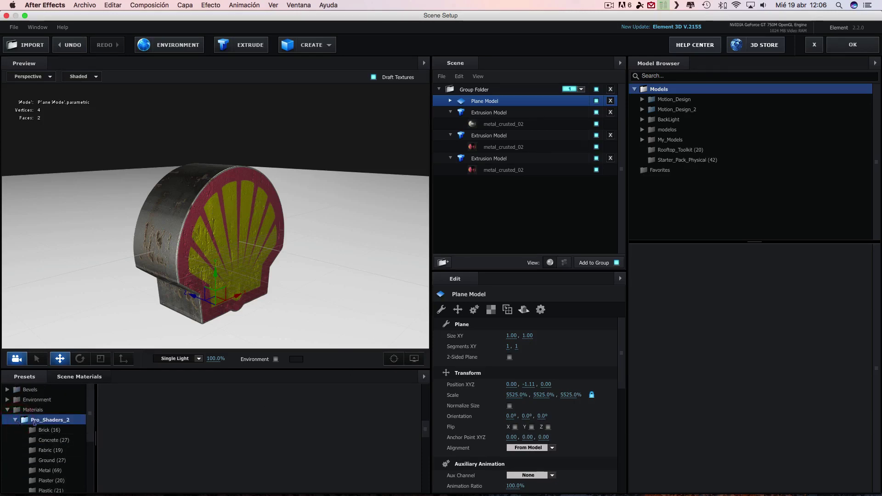
pyautogui.click(15, 420)
pyautogui.click(46, 441)
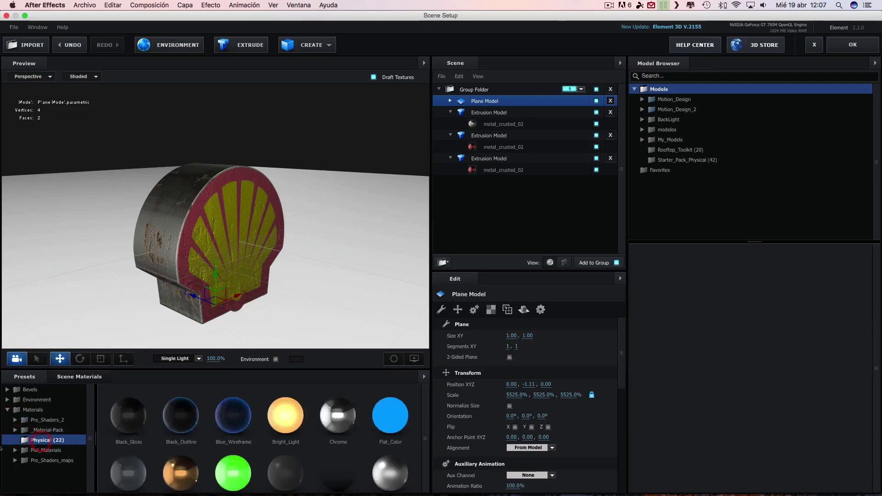
pyautogui.scroll(-1, 335, 436)
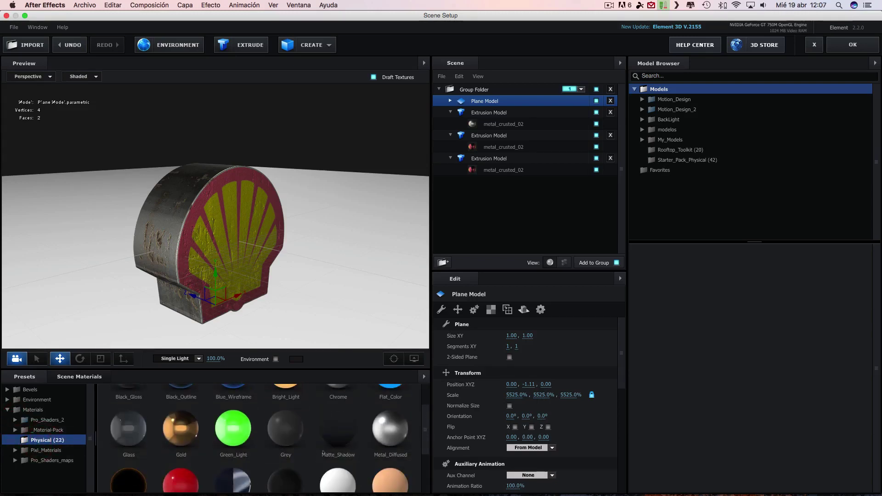
pyautogui.moveTo(342, 431); pyautogui.dragTo(376, 256)
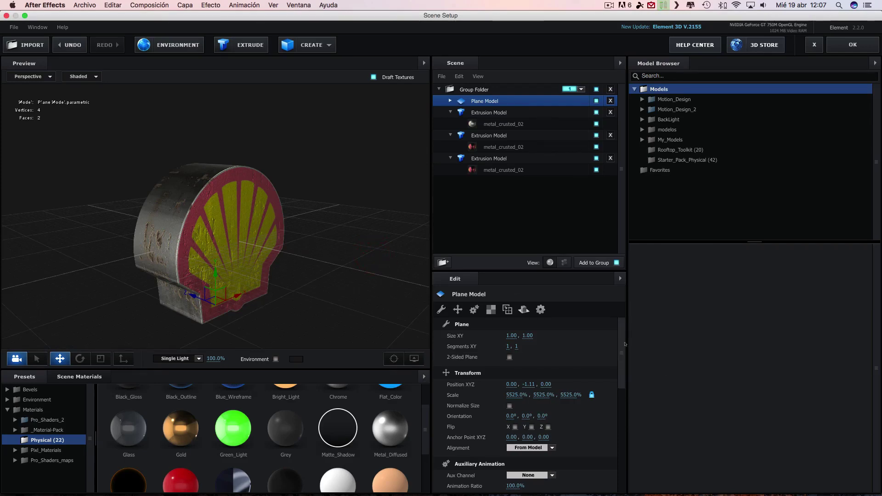
# - Set the plane's Reflect Mode to Mirror Surface and bring up the Matte_Shadow material settings
pyautogui.scroll(-3, 619, 351)
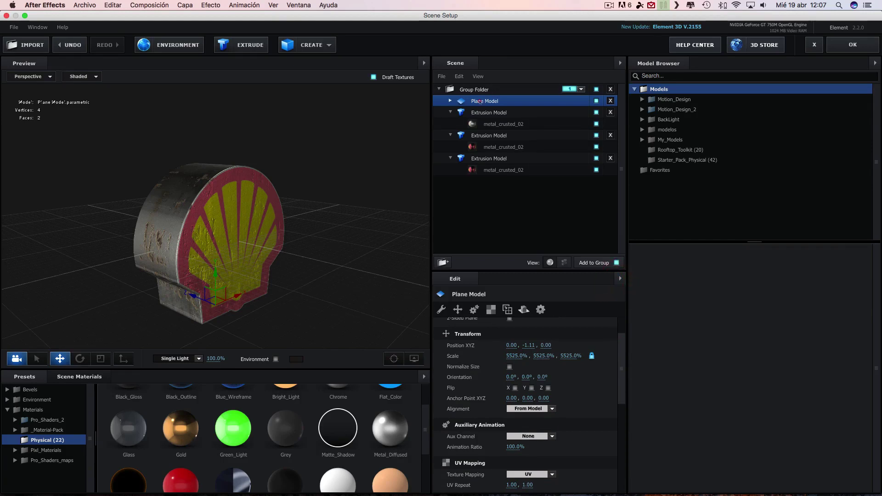
pyautogui.moveTo(623, 371)
pyautogui.mouseDown()
pyautogui.moveTo(627, 434)
pyautogui.moveTo(611, 437)
pyautogui.mouseUp()
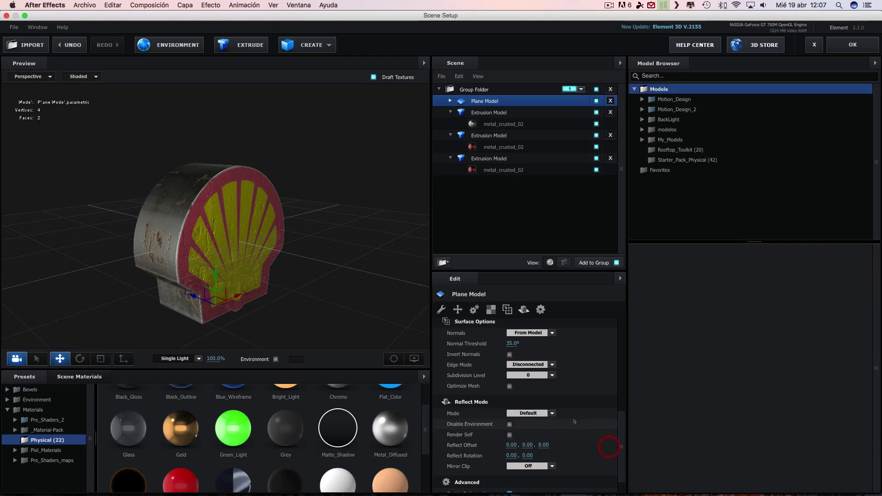
pyautogui.click(552, 414)
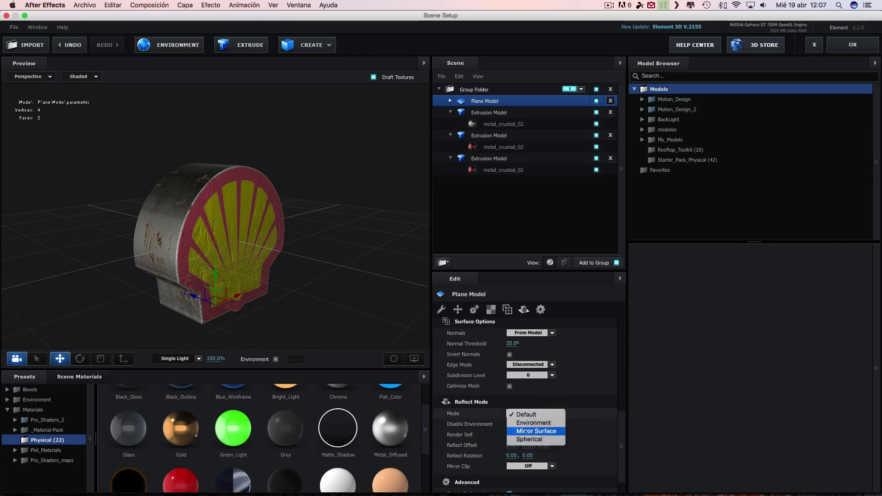
pyautogui.click(528, 432)
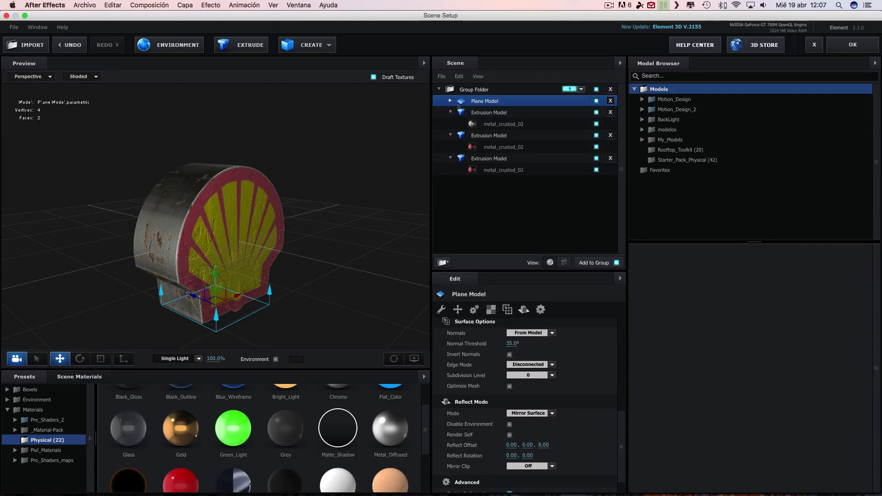
pyautogui.click(451, 102)
pyautogui.click(498, 110)
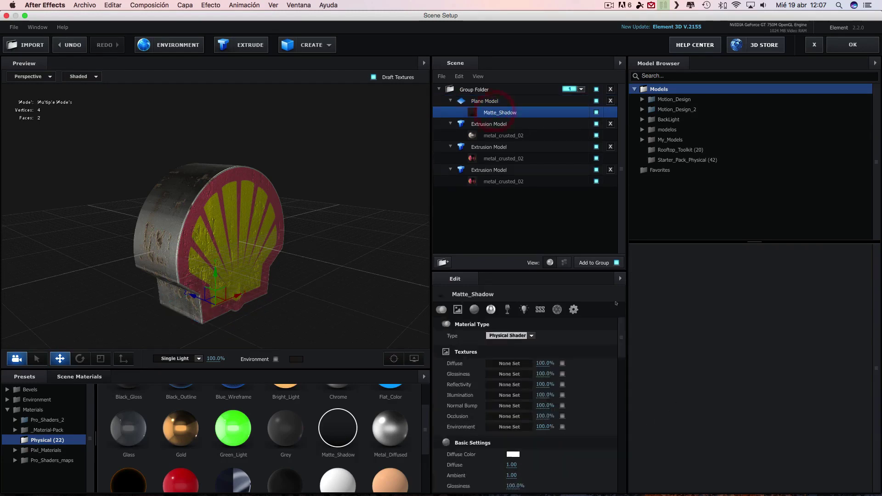
# - Enable Matte Reflection on the Matte_Shadow floor, check the mirrored Shell logo, and apply the scene
pyautogui.moveTo(623, 337); pyautogui.dragTo(627, 476)
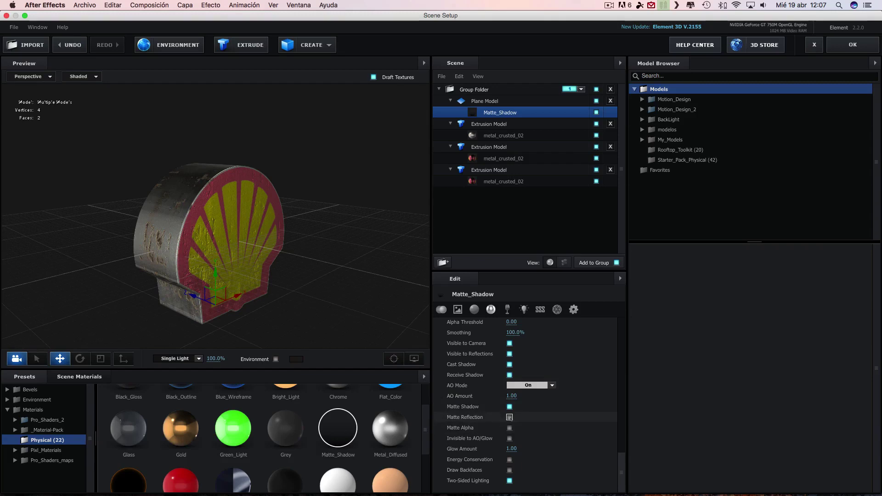
pyautogui.moveTo(396, 262); pyautogui.dragTo(336, 276)
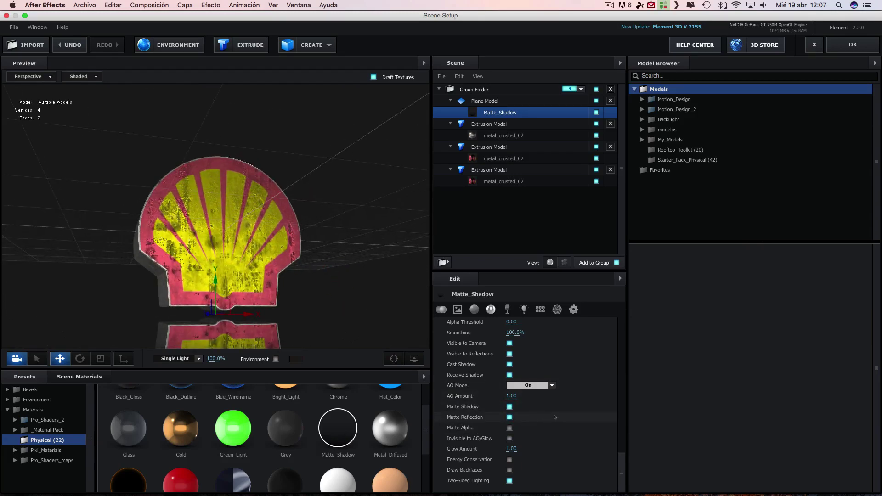
pyautogui.click(509, 417)
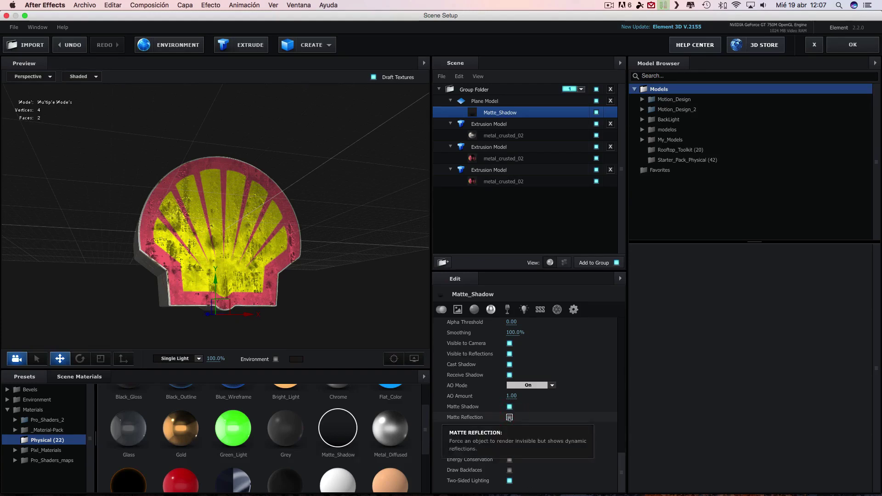
pyautogui.click(509, 417)
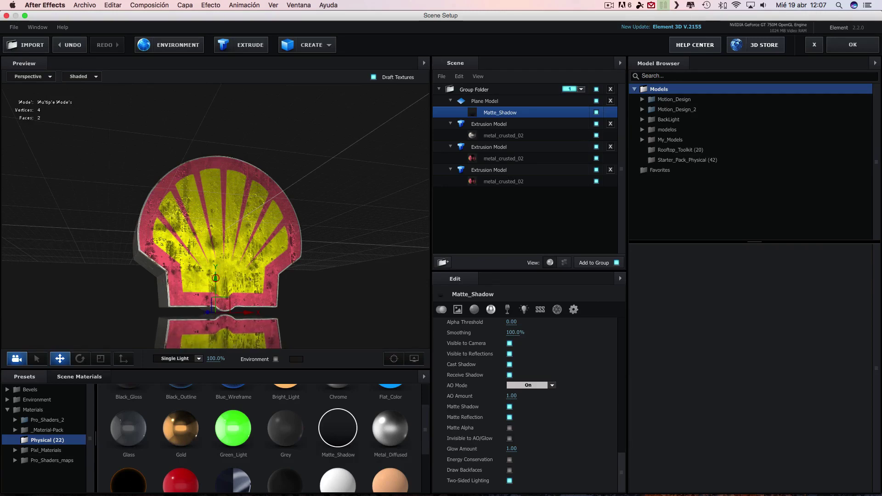
pyautogui.moveTo(216, 279)
pyautogui.mouseDown()
pyautogui.moveTo(335, 282)
pyautogui.moveTo(298, 285)
pyautogui.mouseUp()
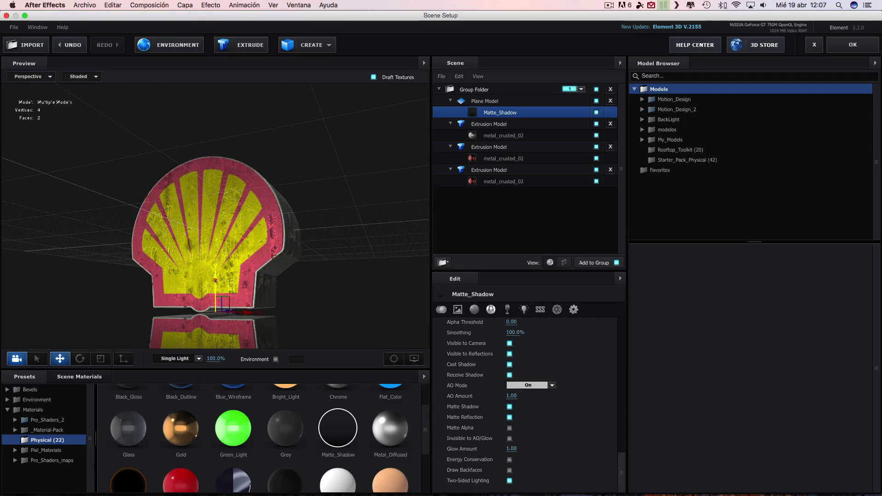
pyautogui.moveTo(328, 286)
pyautogui.mouseDown()
pyautogui.moveTo(330, 294)
pyautogui.moveTo(351, 288)
pyautogui.mouseUp()
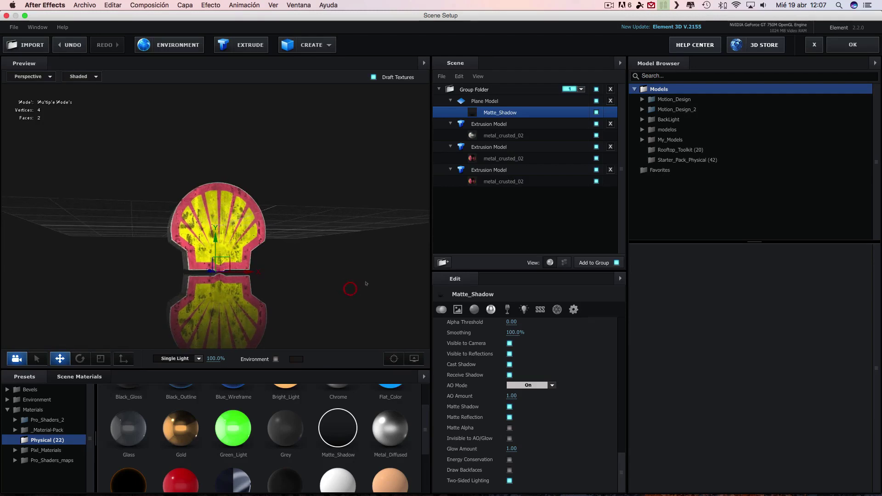
pyautogui.click(854, 46)
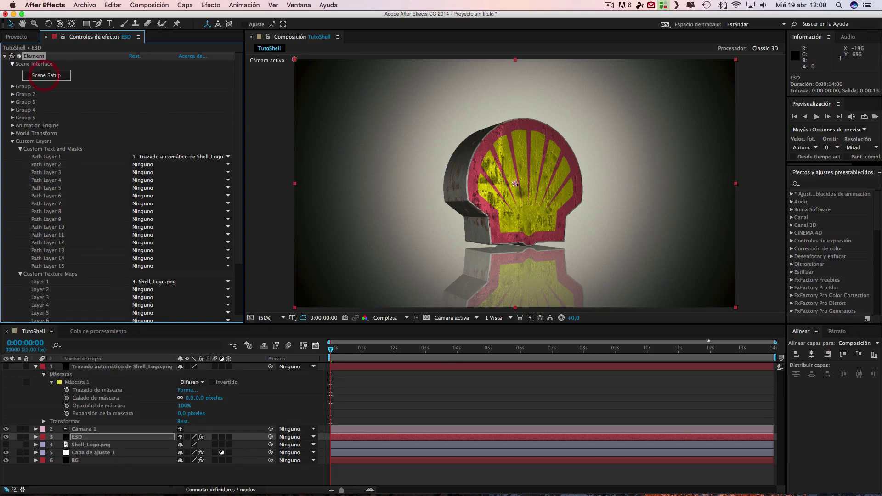
# - In Scene Setup, drop Matte_Shadow's Force Opacity to 63% and apply the change
pyautogui.click(46, 76)
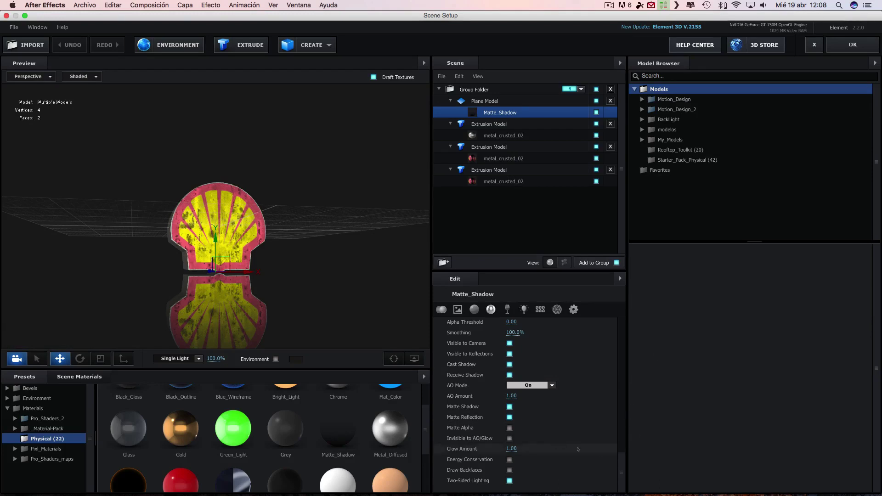
pyautogui.moveTo(622, 473); pyautogui.dragTo(625, 458)
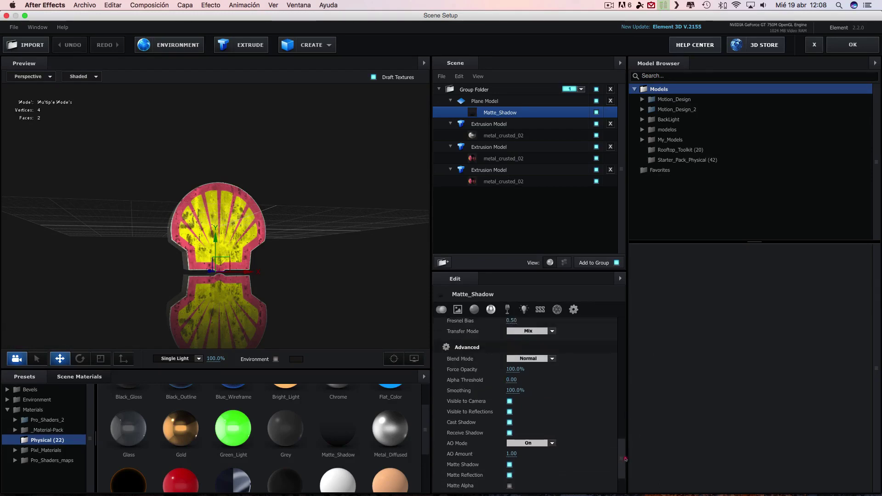
pyautogui.moveTo(512, 369)
pyautogui.mouseDown()
pyautogui.moveTo(501, 372)
pyautogui.moveTo(611, 370)
pyautogui.mouseUp()
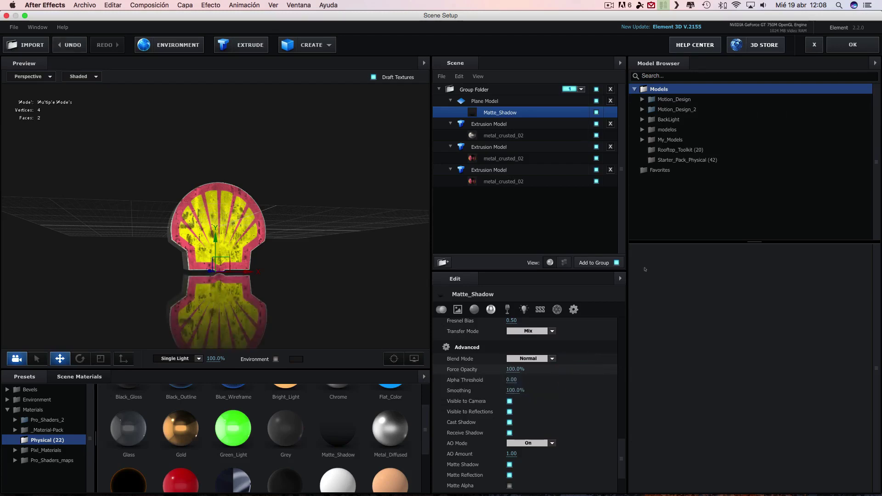
pyautogui.moveTo(624, 458); pyautogui.dragTo(629, 429)
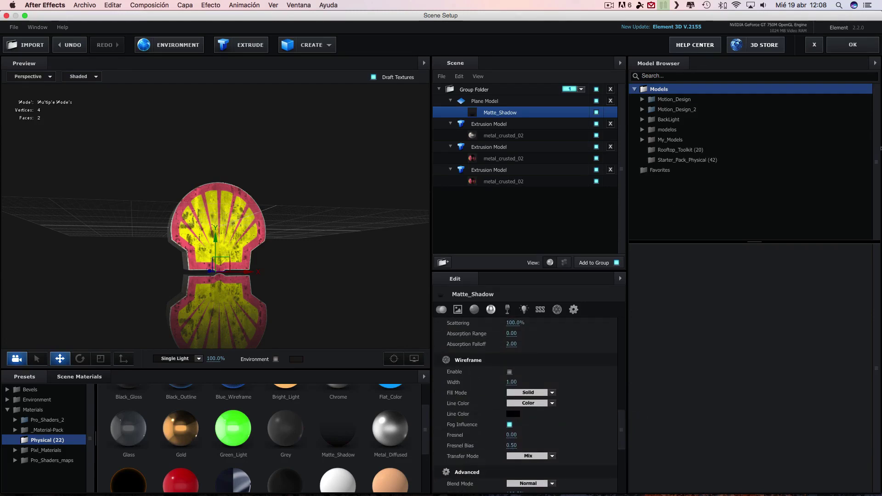
pyautogui.click(853, 44)
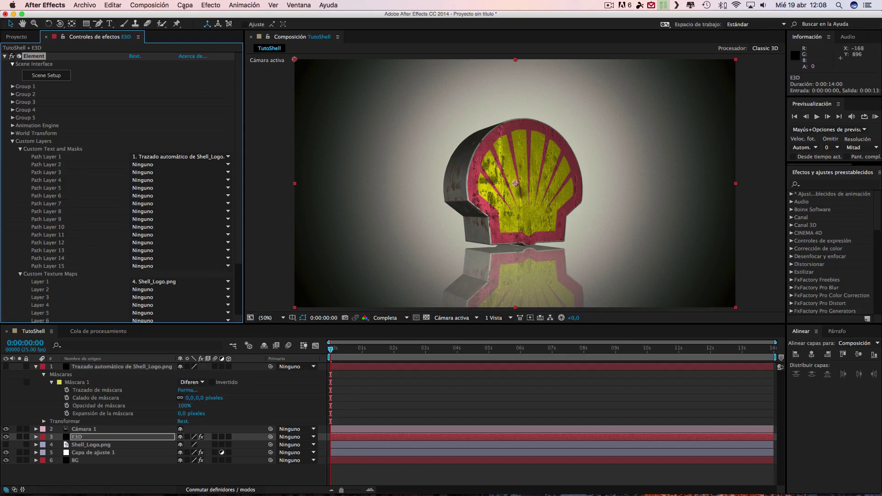
# - Add a parallel light, Luz 1, at 127% intensity with cast shadows kept on
pyautogui.click(184, 5)
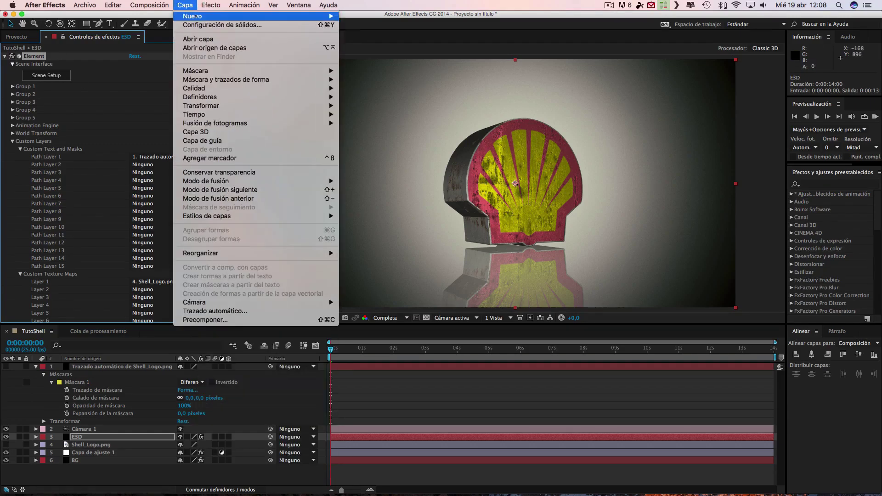
pyautogui.moveTo(203, 16)
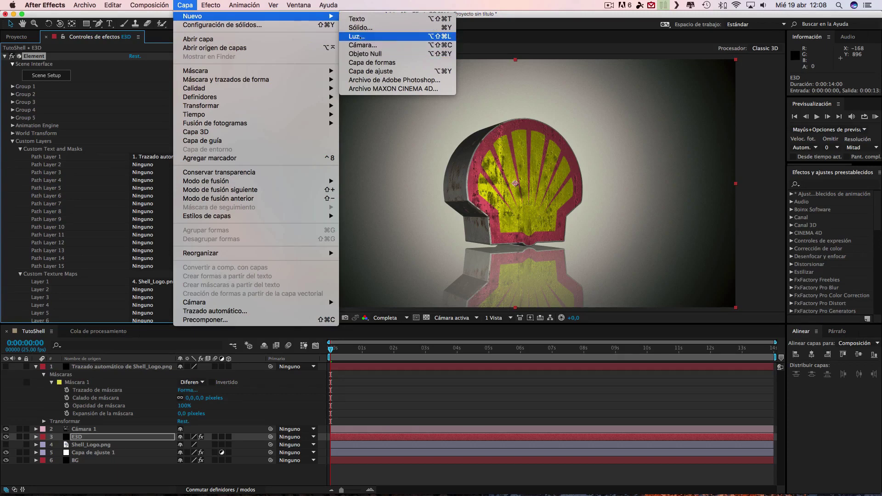
pyautogui.click(360, 36)
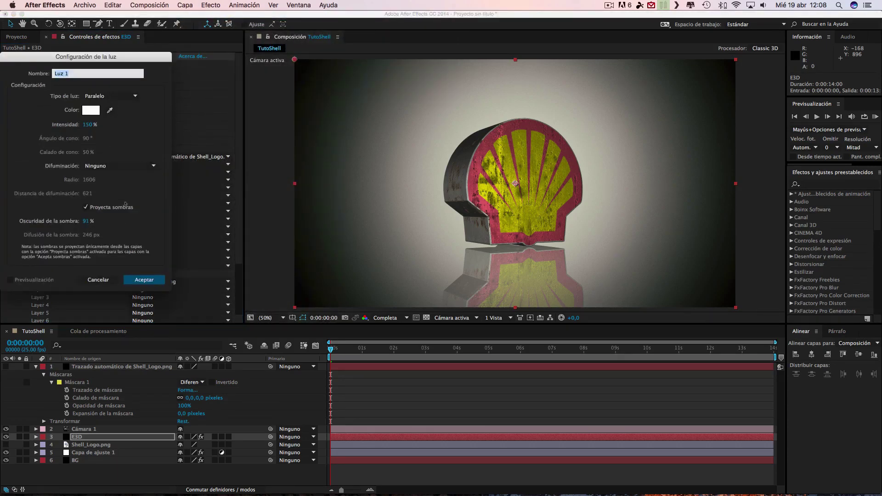
pyautogui.moveTo(86, 125); pyautogui.dragTo(73, 125)
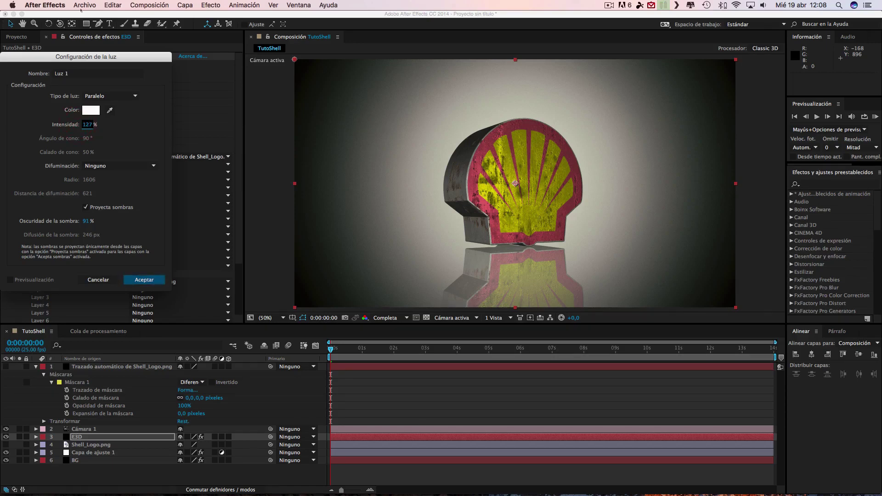
pyautogui.click(143, 279)
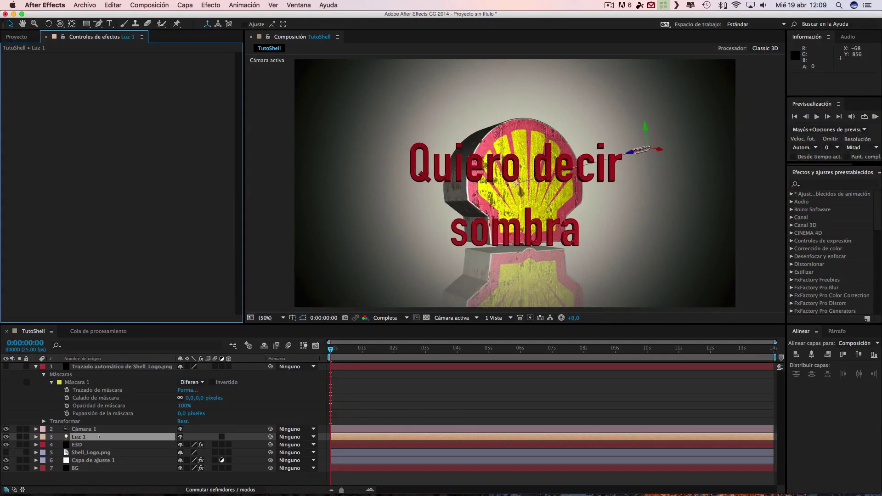
# - Enable Ray-Traced shadows in the E3D layer's Element Render Settings, then select Luz 1
pyautogui.click(84, 444)
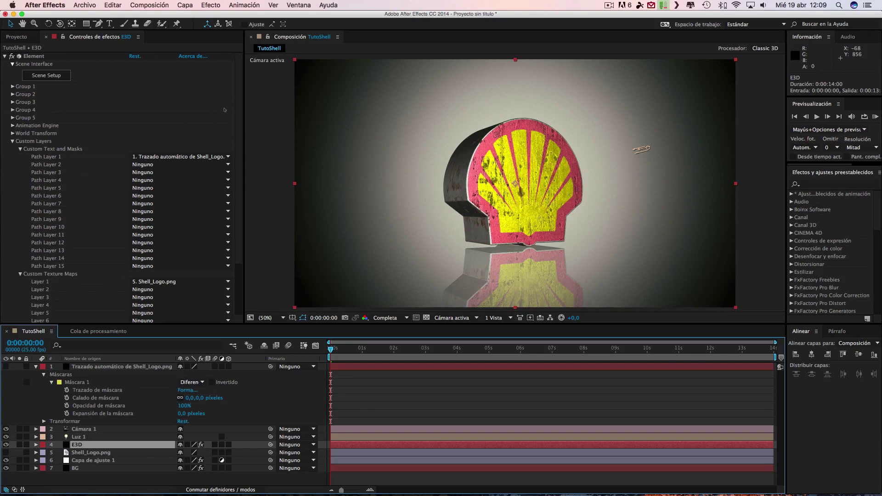
pyautogui.click(13, 142)
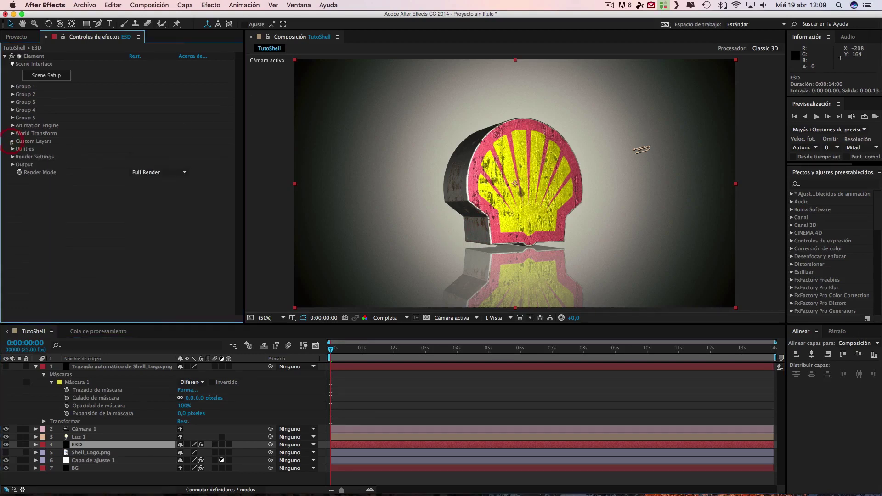
pyautogui.click(12, 164)
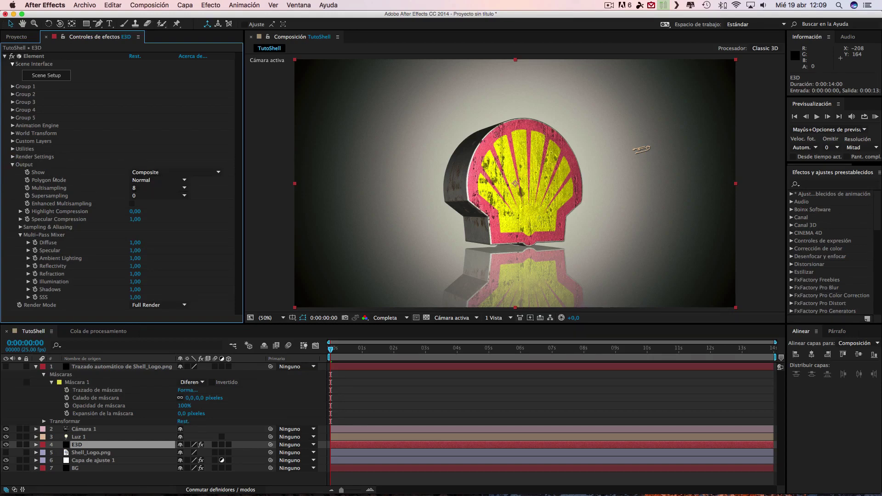
pyautogui.click(12, 157)
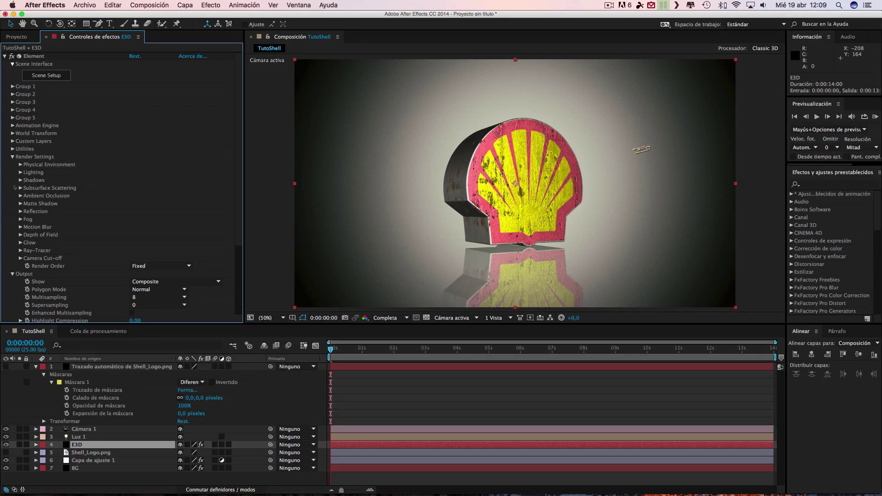
pyautogui.click(20, 180)
pyautogui.click(132, 188)
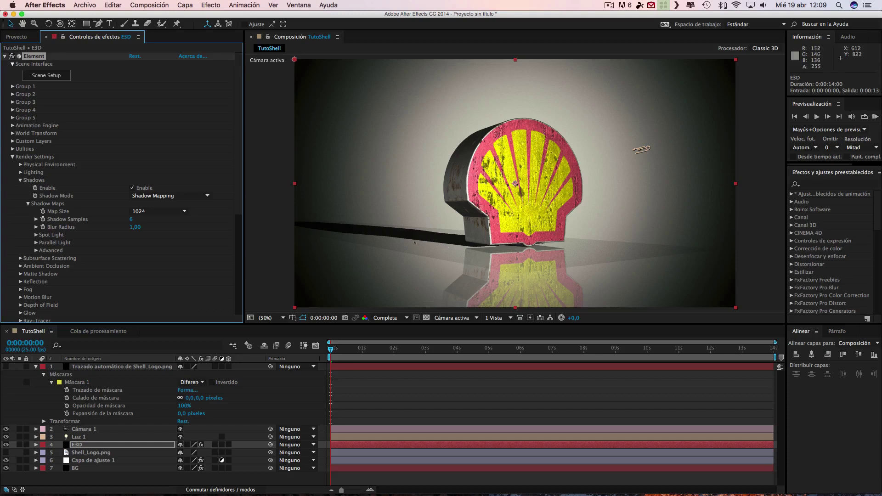
pyautogui.click(179, 196)
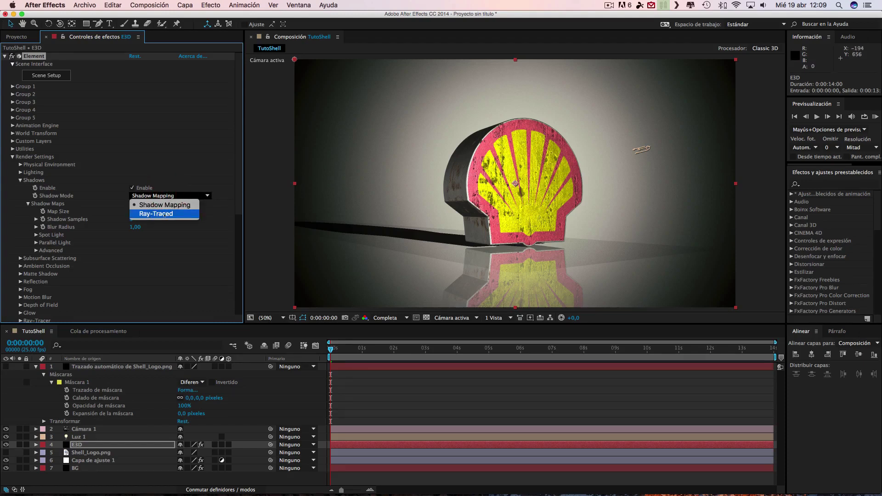
pyautogui.click(165, 214)
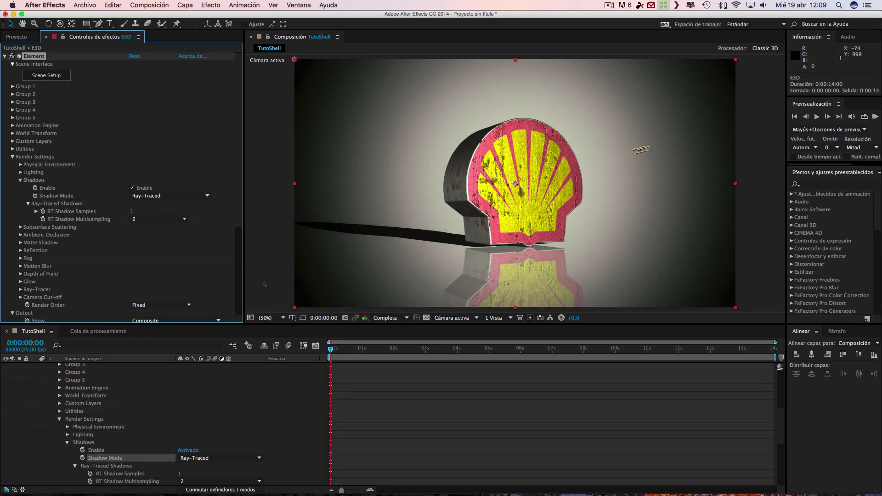
pyautogui.scroll(3, 137, 445)
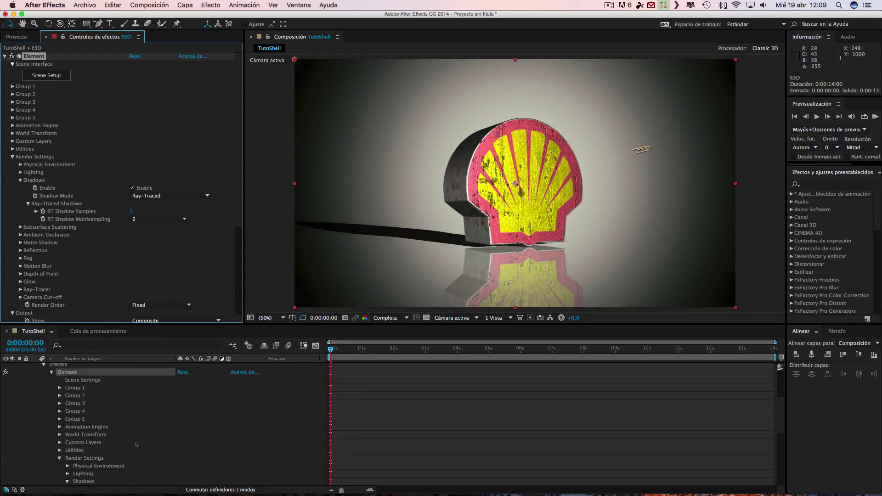
pyautogui.scroll(3, 101, 438)
pyautogui.click(90, 389)
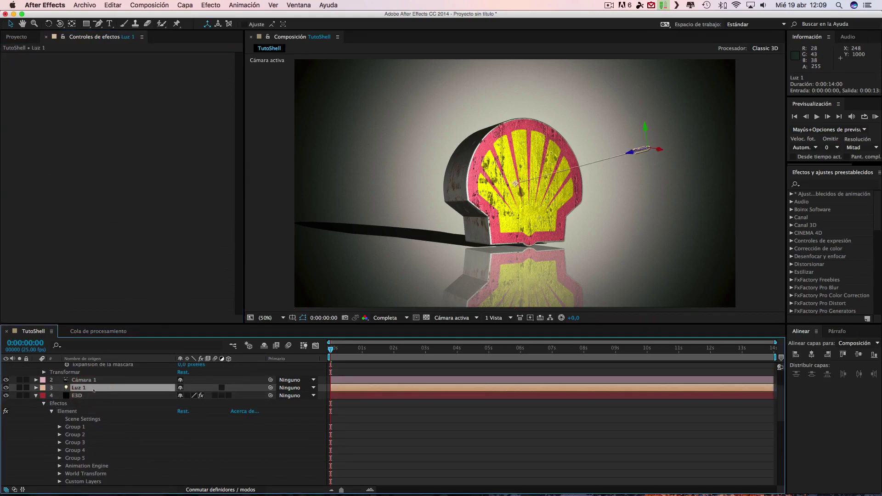
# - Duplicate Luz 1 as Luz 2 and nudge it slightly in the composition view
pyautogui.press('super+d')
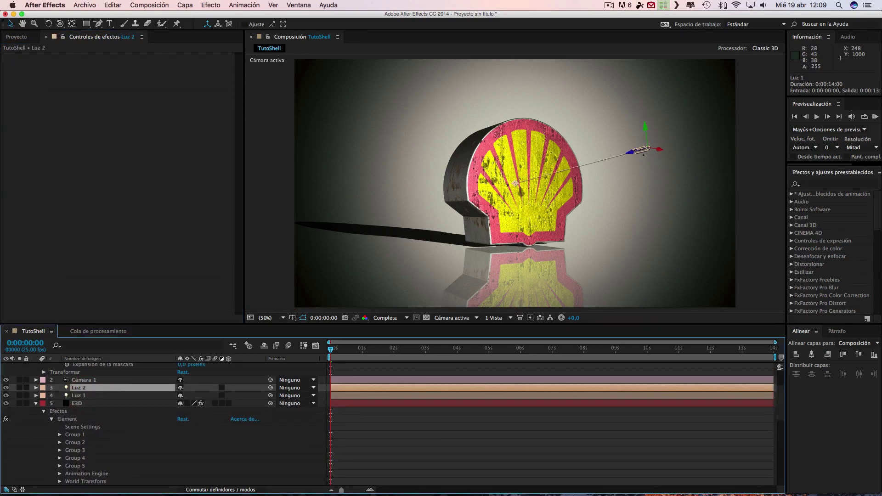
pyautogui.click(646, 151)
pyautogui.moveTo(646, 152)
pyautogui.mouseDown()
pyautogui.moveTo(442, 233)
pyautogui.moveTo(404, 180)
pyautogui.moveTo(408, 141)
pyautogui.moveTo(416, 130)
pyautogui.moveTo(461, 162)
pyautogui.mouseUp()
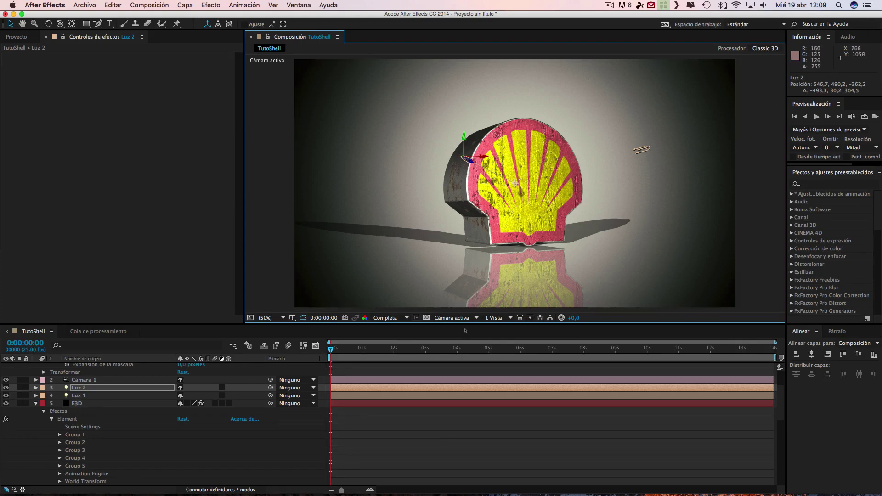
# - In Custom View 1, move Luz 2 up to just in front of the shell's upper-left face
pyautogui.click(455, 318)
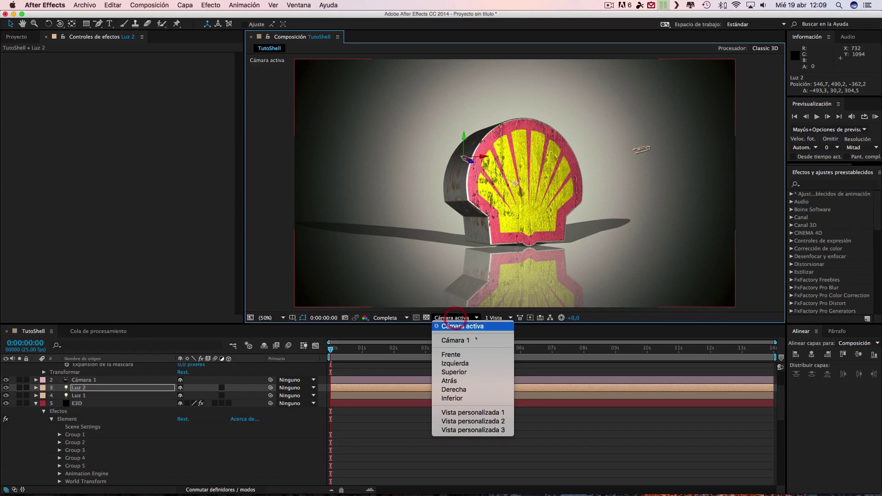
pyautogui.click(454, 412)
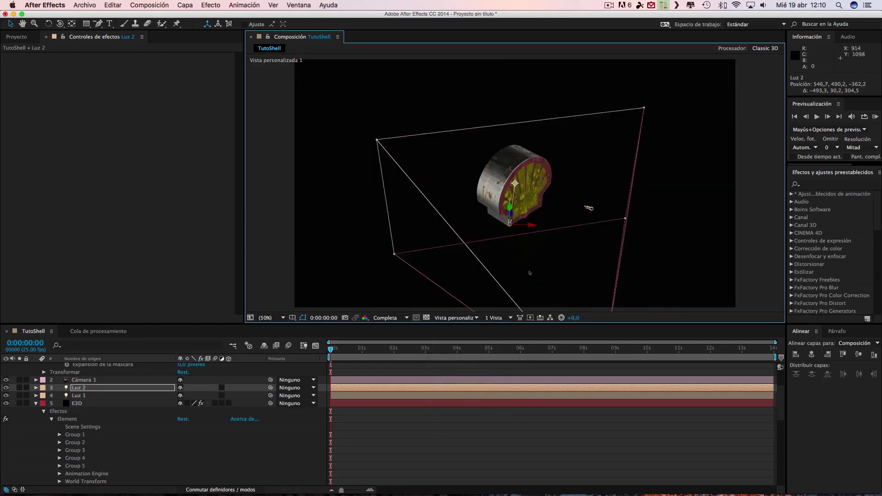
pyautogui.scroll(-10, 571, 250)
pyautogui.scroll(3, 572, 250)
pyautogui.scroll(1, 570, 250)
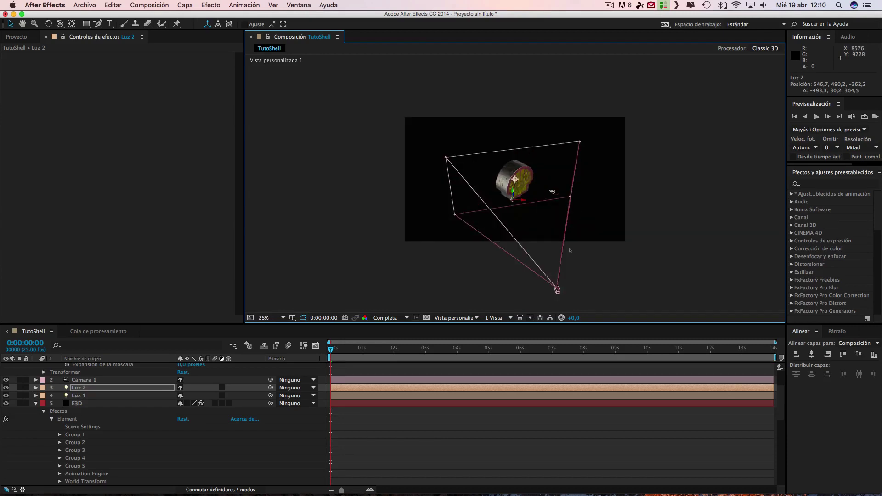
pyautogui.scroll(2, 515, 182)
pyautogui.scroll(2, 515, 183)
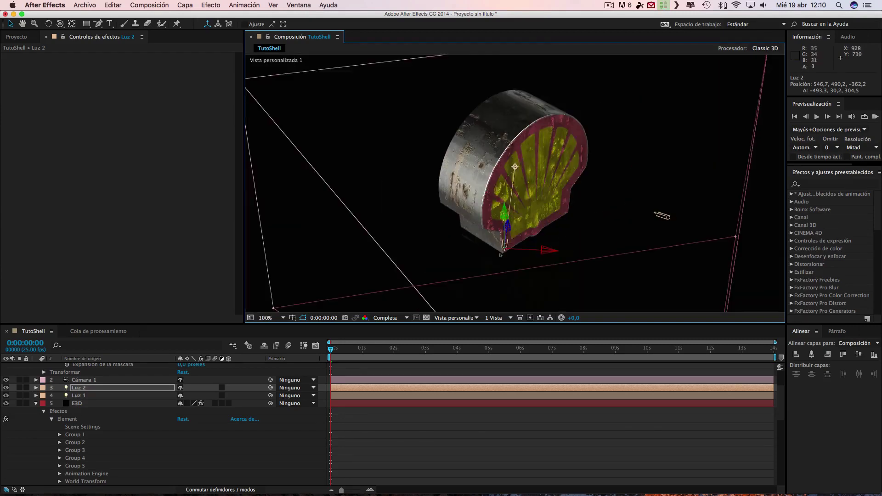
pyautogui.moveTo(662, 215); pyautogui.dragTo(667, 188)
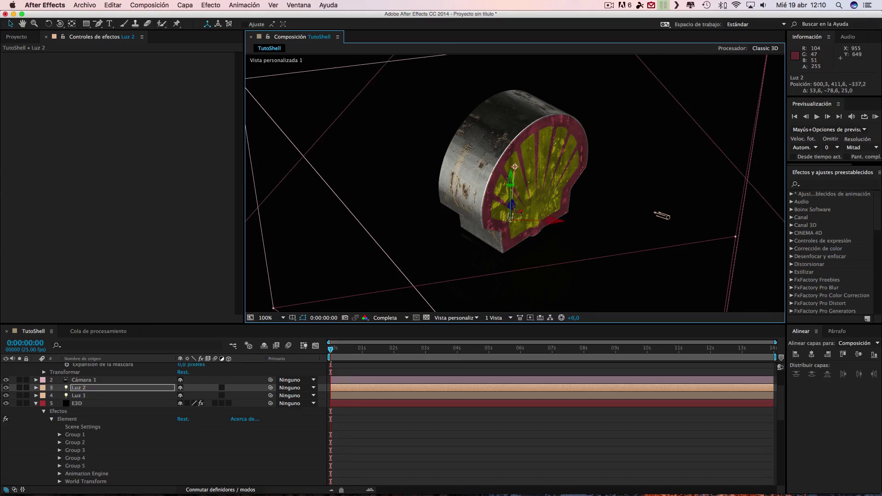
pyautogui.moveTo(513, 233)
pyautogui.mouseDown()
pyautogui.moveTo(521, 205)
pyautogui.moveTo(513, 222)
pyautogui.mouseUp()
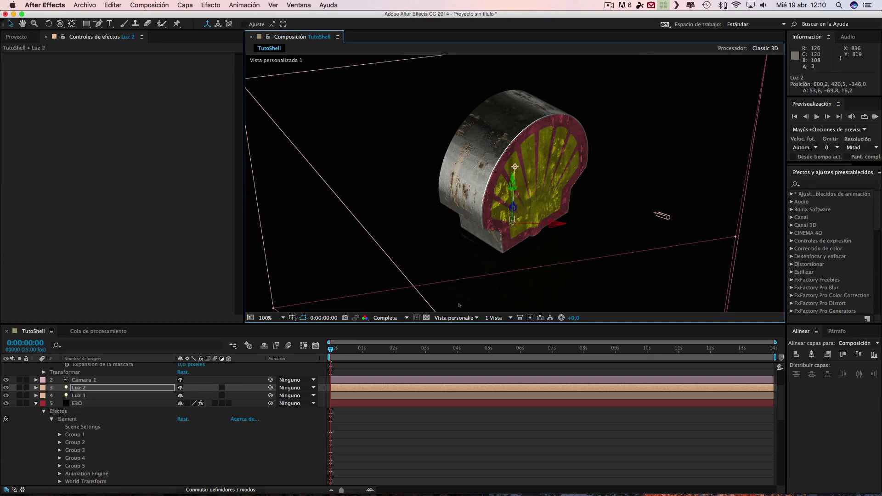
# - Return the viewer to the Active Camera view at 50% zoom
pyautogui.click(463, 318)
pyautogui.click(462, 326)
pyautogui.press(',')
pyautogui.press(',')
pyautogui.press(',')
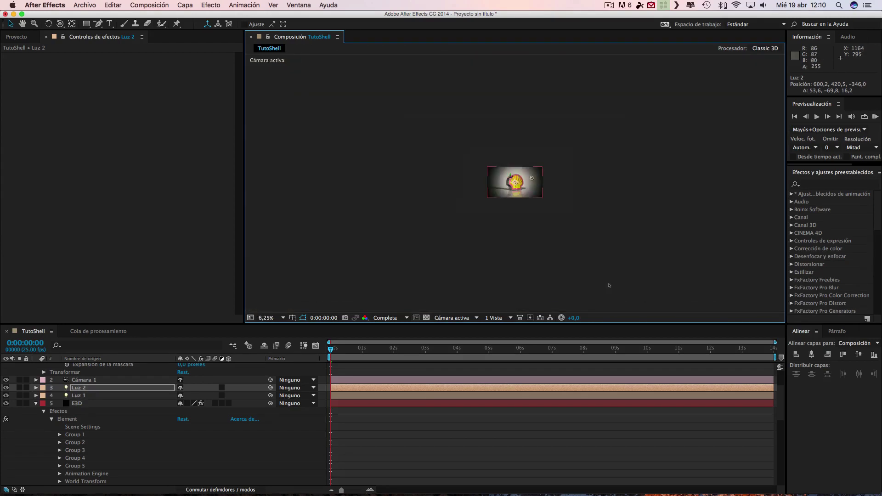
pyautogui.press('.')
pyautogui.press('.')
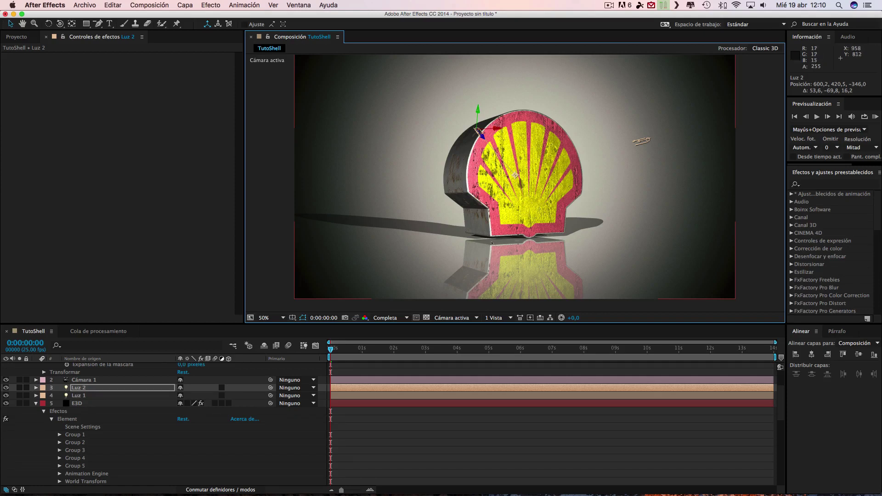
# - Turn on Element's ambient occlusion for E3D, keeping SSAO mode
pyautogui.click(86, 405)
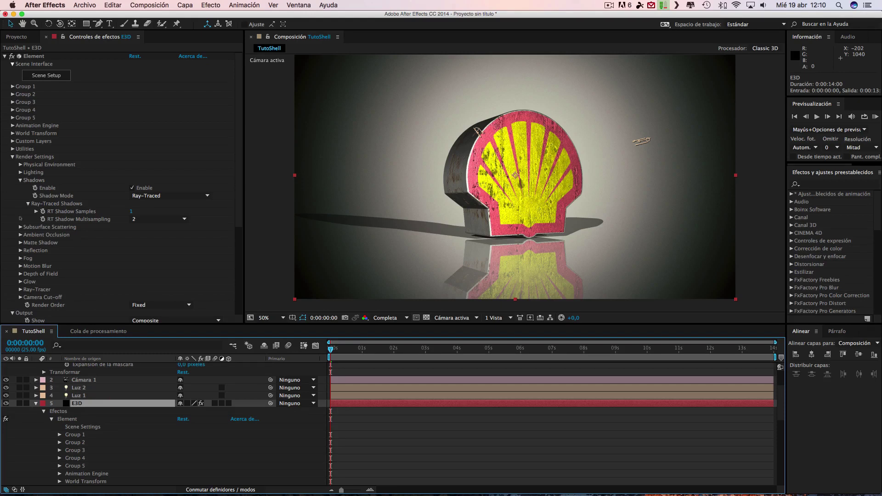
pyautogui.click(20, 235)
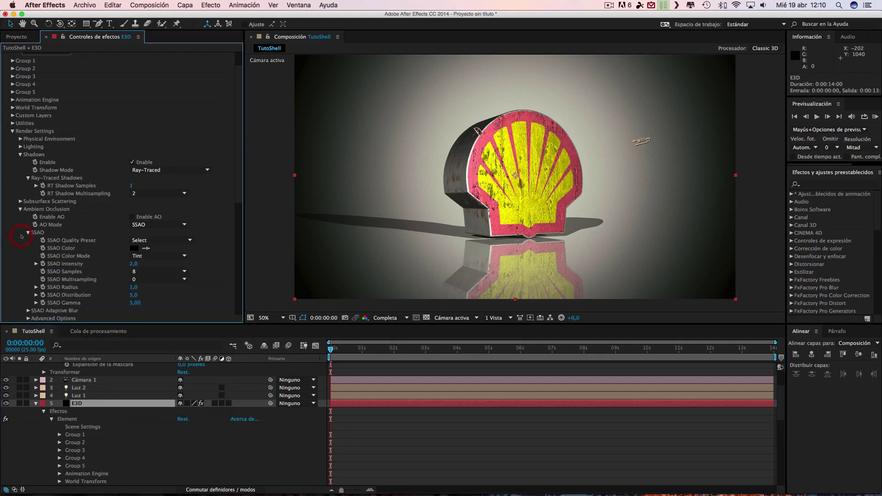
pyautogui.click(20, 209)
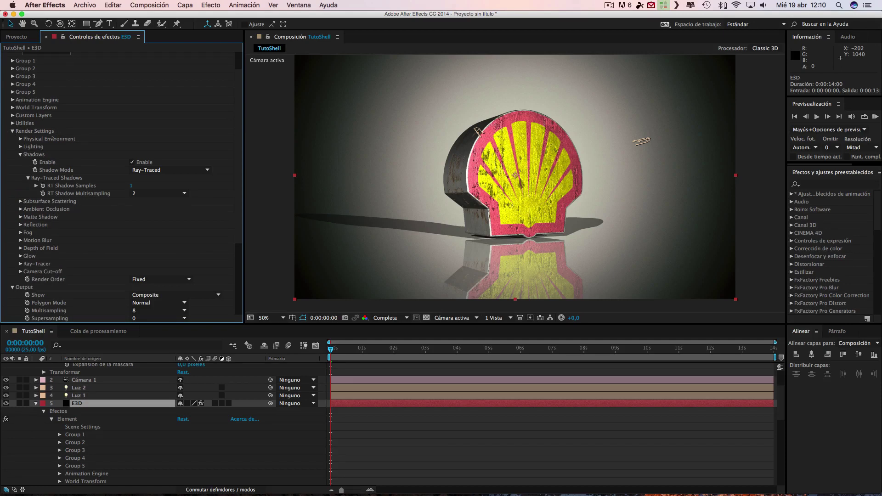
pyautogui.click(20, 209)
pyautogui.click(133, 217)
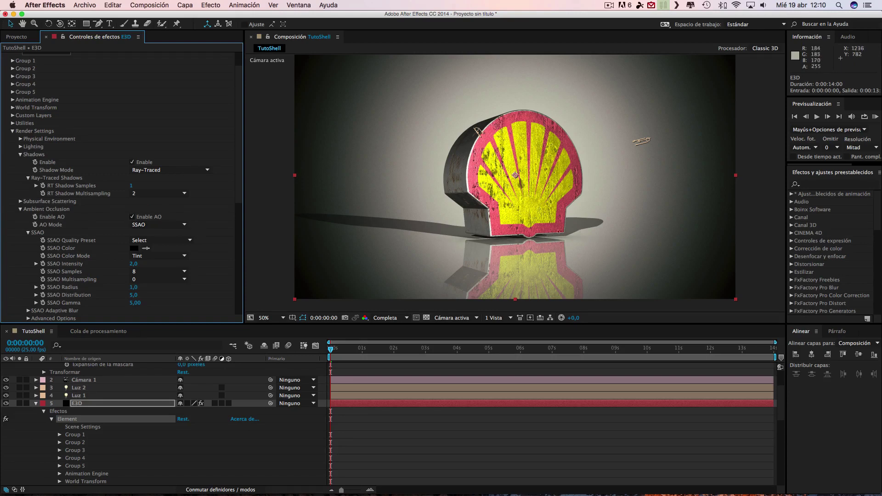
pyautogui.click(143, 225)
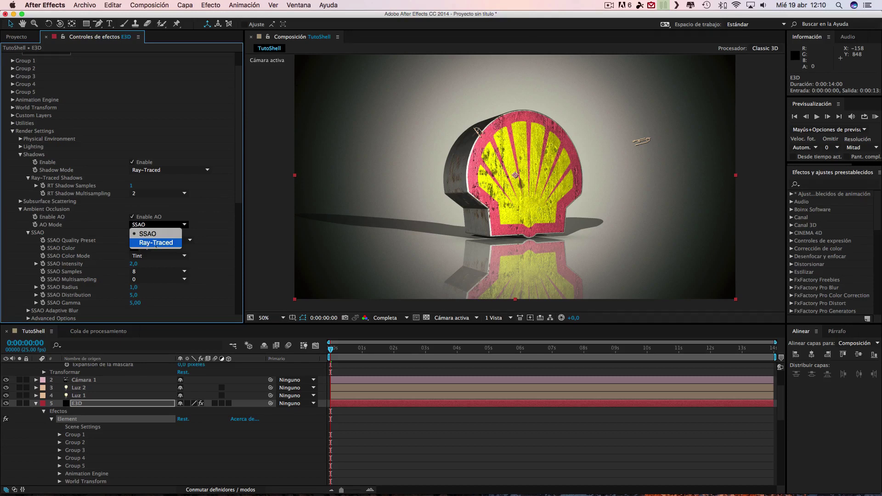
pyautogui.click(174, 229)
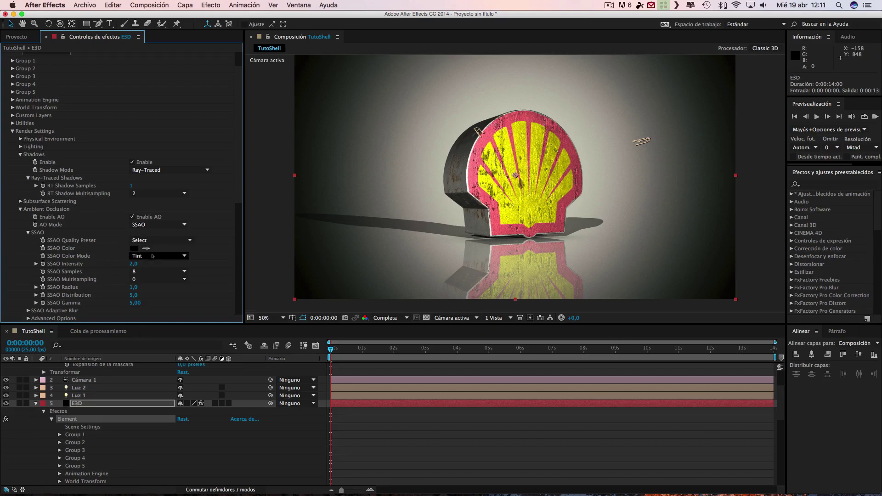
# - Set SSAO Intensity to 15,9 and the preview resolution to Mitad (half)
pyautogui.moveTo(133, 264); pyautogui.dragTo(152, 264)
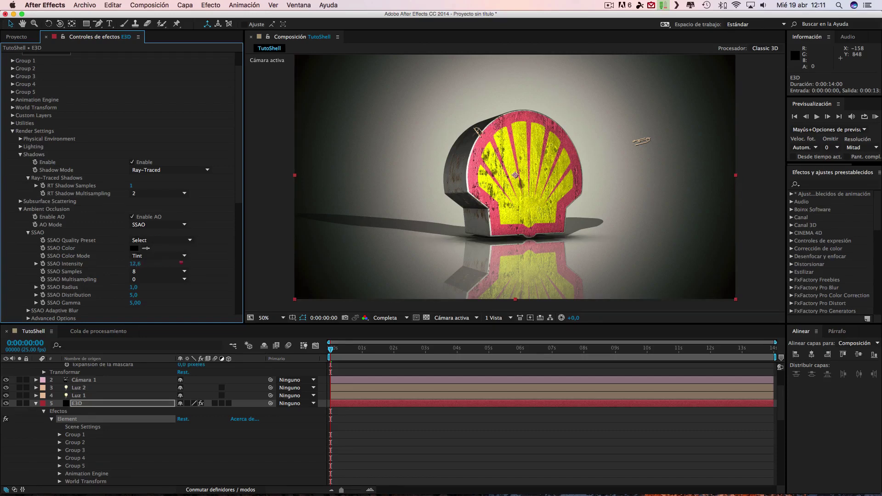
pyautogui.moveTo(135, 264); pyautogui.dragTo(157, 264)
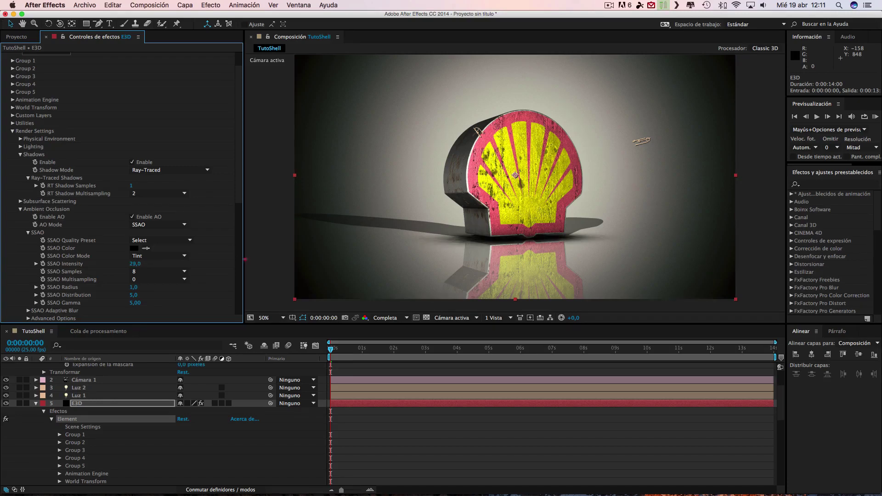
pyautogui.moveTo(245, 259); pyautogui.dragTo(226, 263)
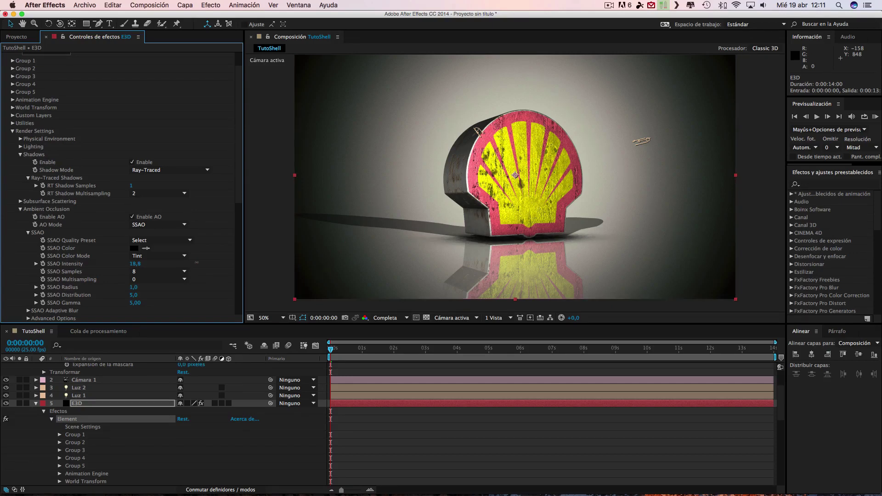
pyautogui.moveTo(197, 262); pyautogui.dragTo(197, 263)
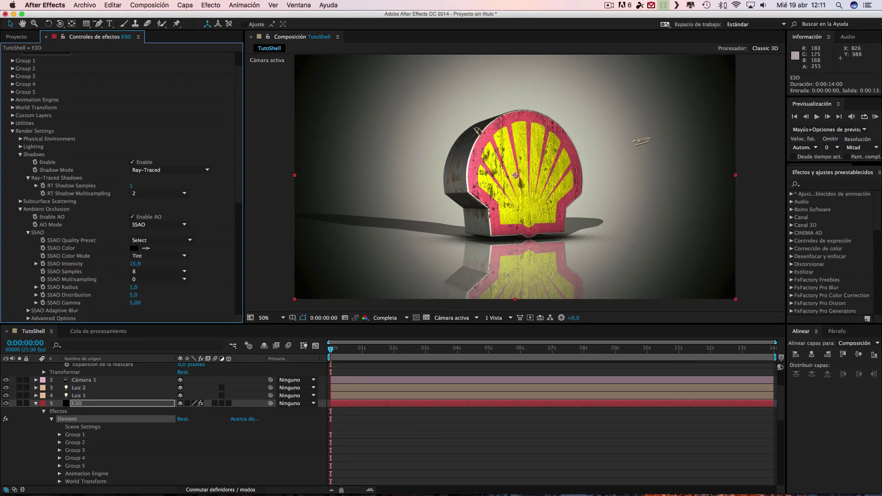
pyautogui.click(390, 318)
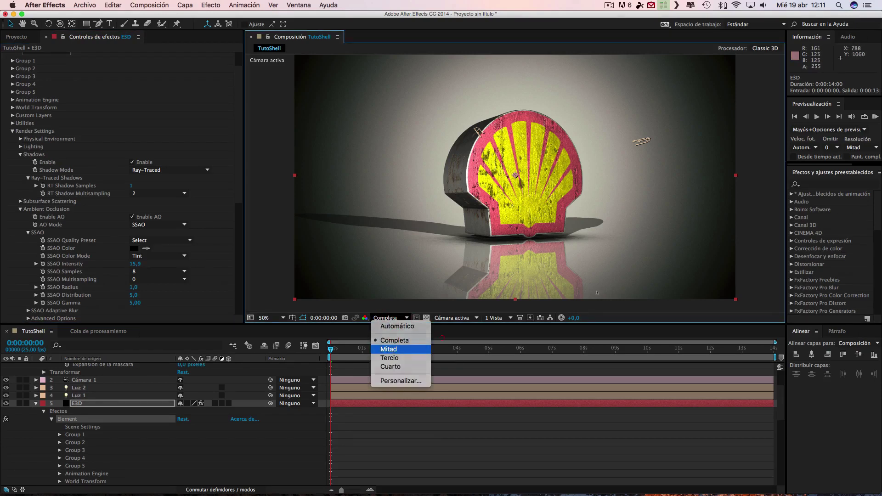
pyautogui.click(395, 350)
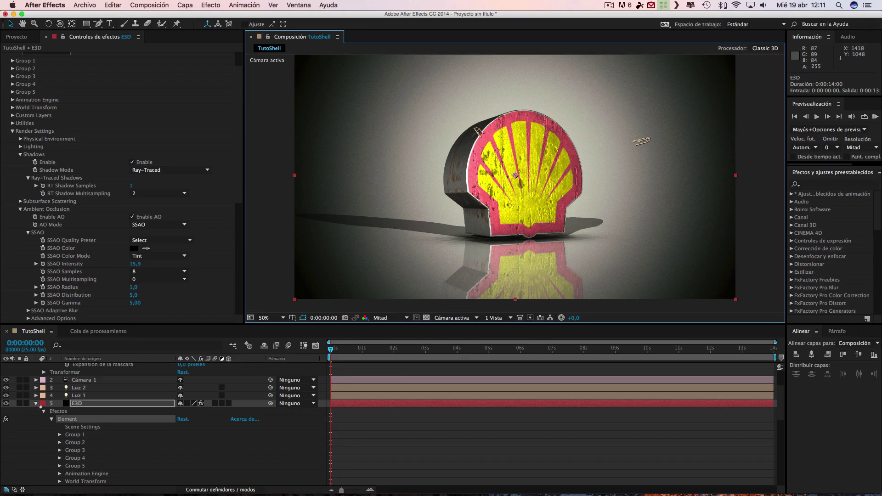
# - Move Cámara 1 to the top and keyframe its Point of Interest and Position at 0s
pyautogui.click(35, 404)
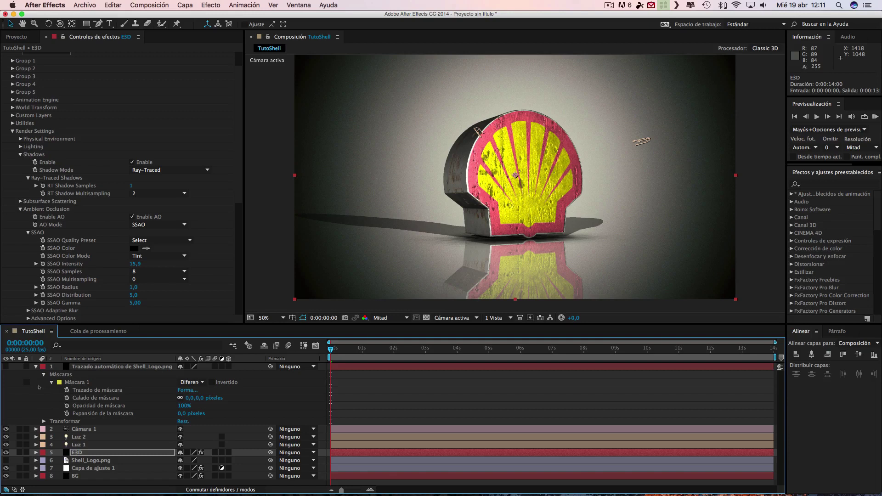
pyautogui.click(36, 366)
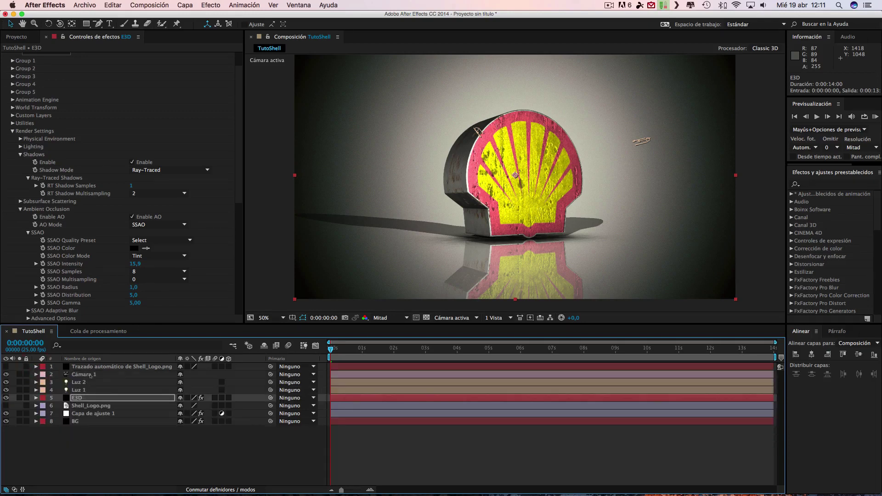
pyautogui.moveTo(92, 375); pyautogui.dragTo(92, 365)
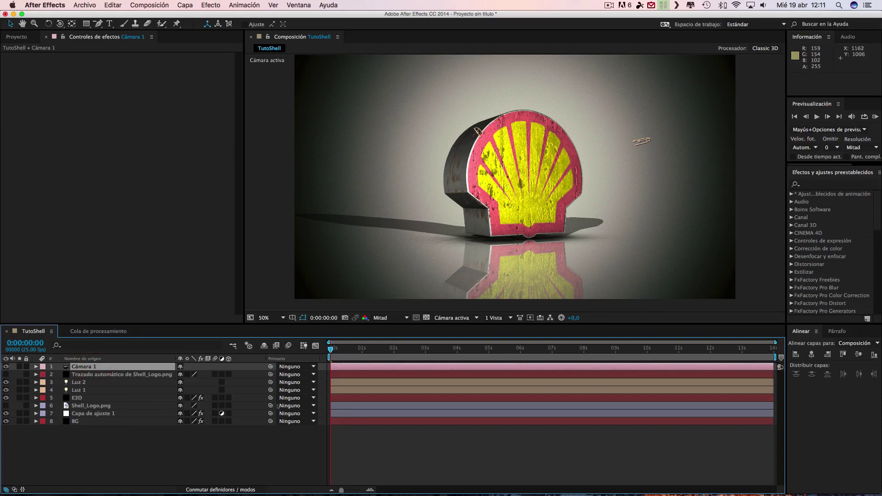
pyautogui.click(35, 367)
pyautogui.click(44, 374)
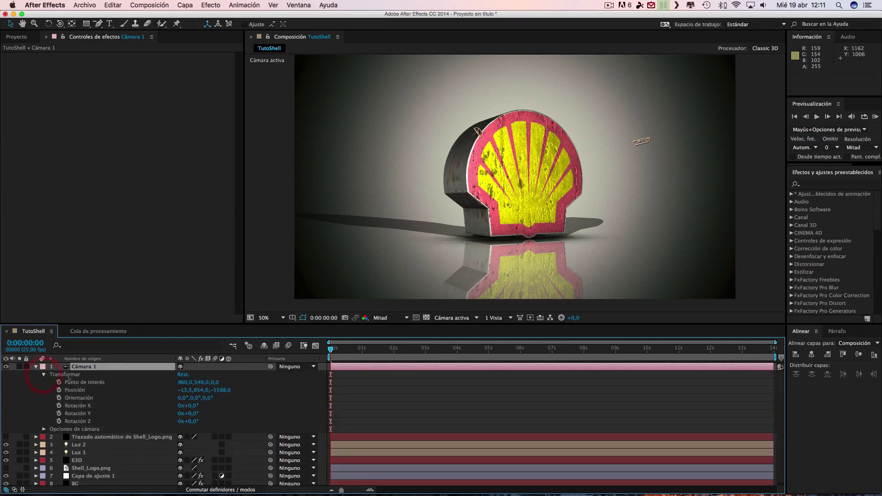
pyautogui.click(59, 382)
pyautogui.click(58, 390)
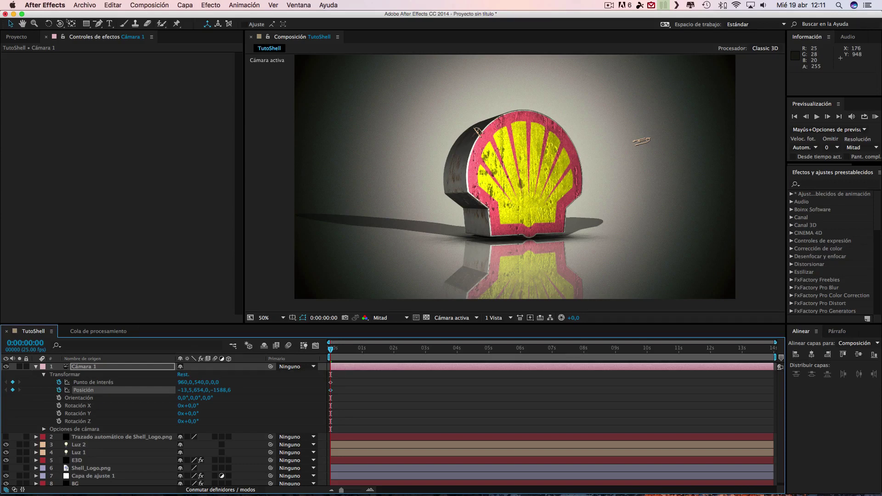
# - Pull the camera back for a wider start, then move it closer at 13:24
pyautogui.moveTo(60, 24); pyautogui.dragTo(94, 52)
pyautogui.click(557, 226)
pyautogui.moveTo(557, 227)
pyautogui.mouseDown()
pyautogui.moveTo(482, 318)
pyautogui.moveTo(503, 318)
pyautogui.mouseUp()
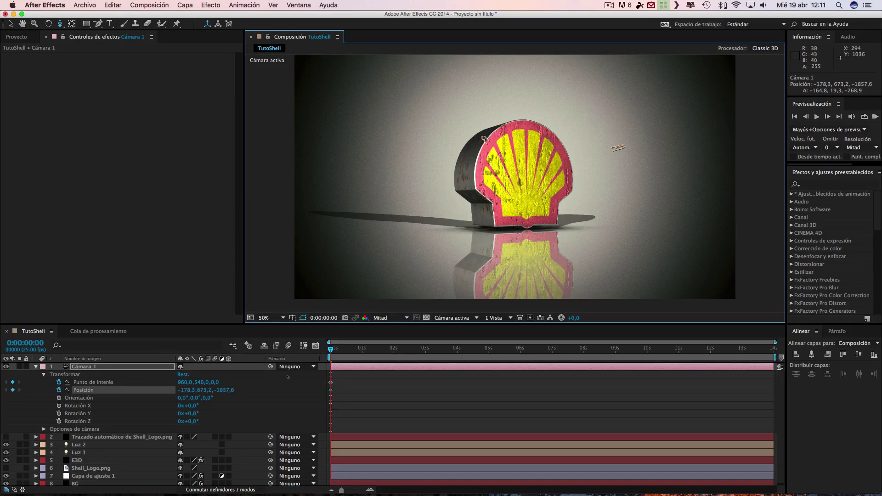
pyautogui.moveTo(331, 348); pyautogui.dragTo(774, 348)
pyautogui.moveTo(486, 289); pyautogui.dragTo(453, 289)
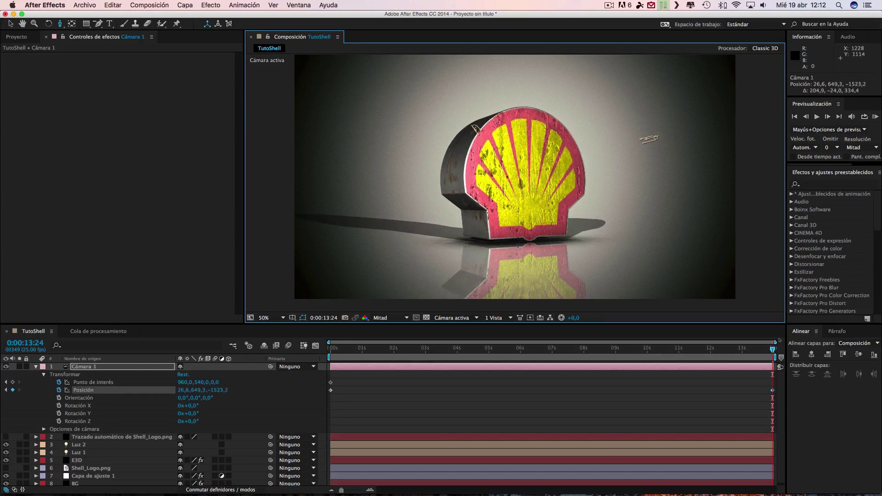
# - Scrub and play back the camera push-in, then collapse Cámara 1's properties
pyautogui.click(725, 349)
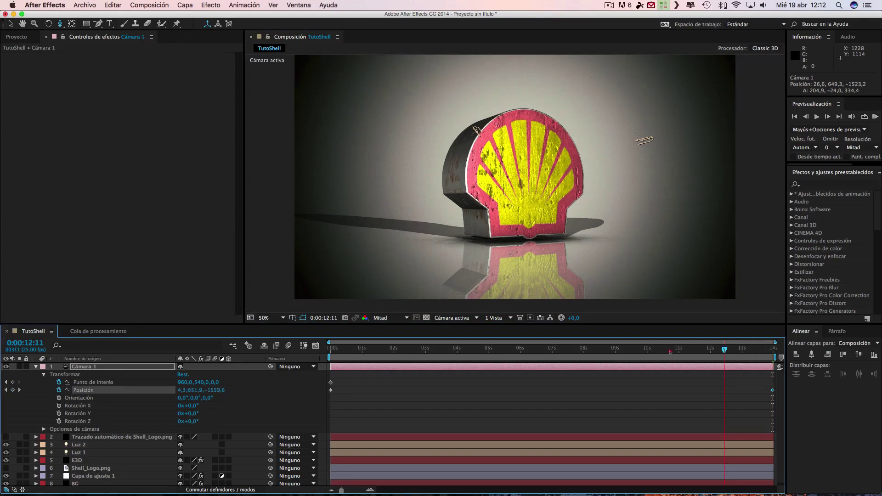
pyautogui.click(645, 348)
pyautogui.moveTo(531, 349); pyautogui.dragTo(332, 346)
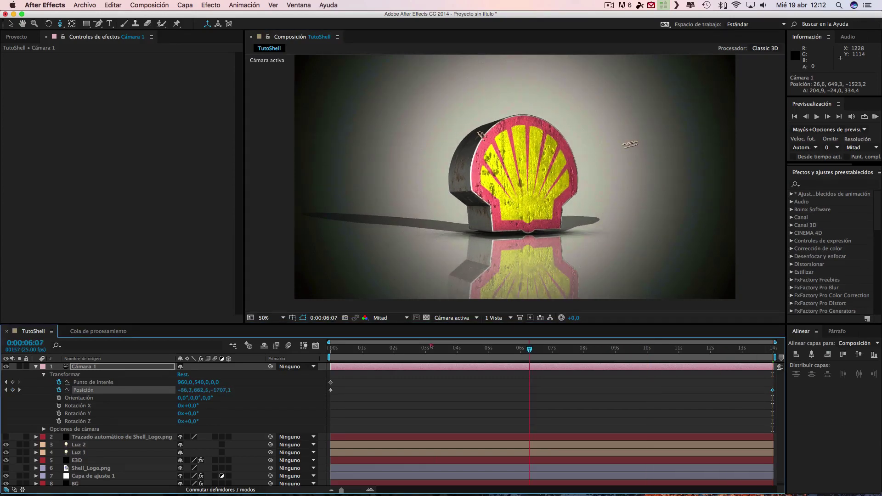
pyautogui.press('space')
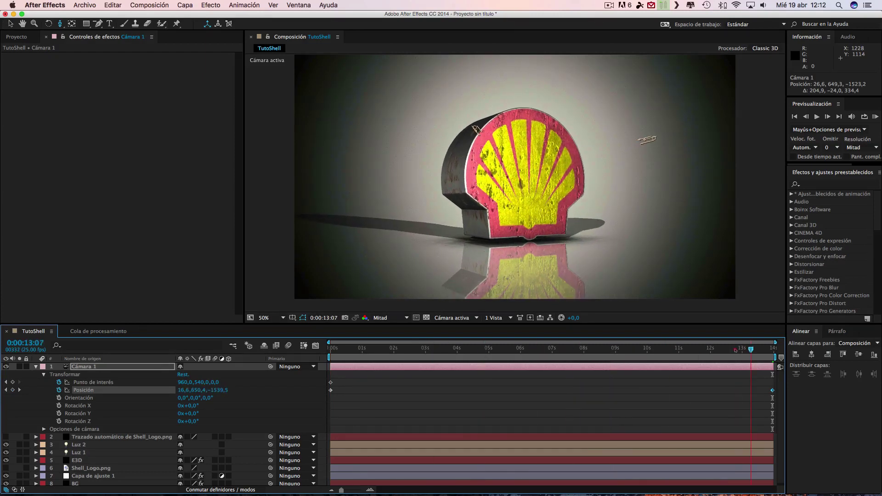
pyautogui.press('space')
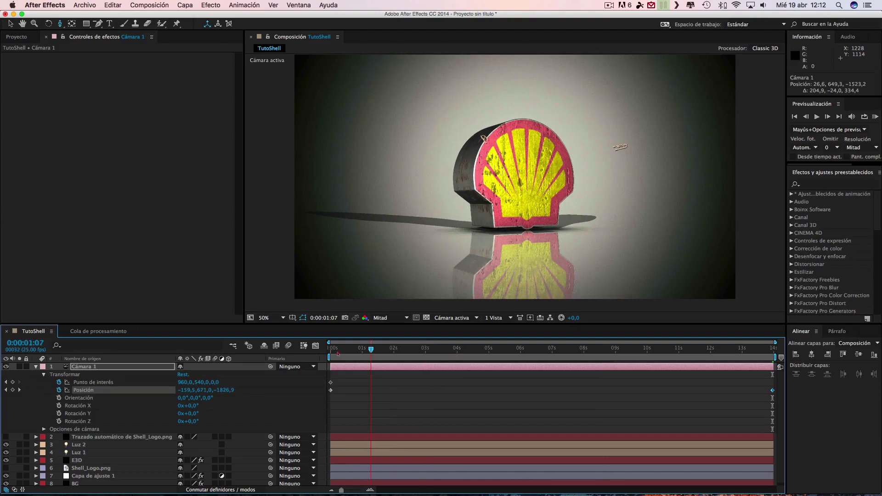
pyautogui.press('End')
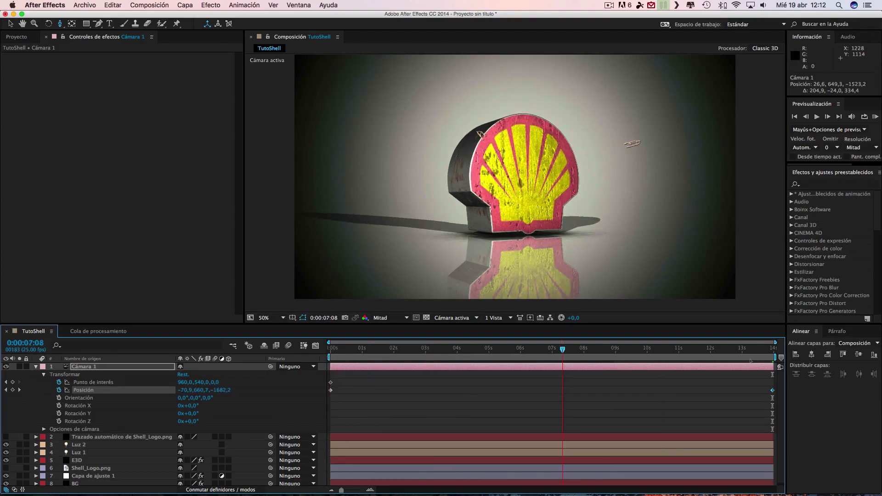
pyautogui.press('space')
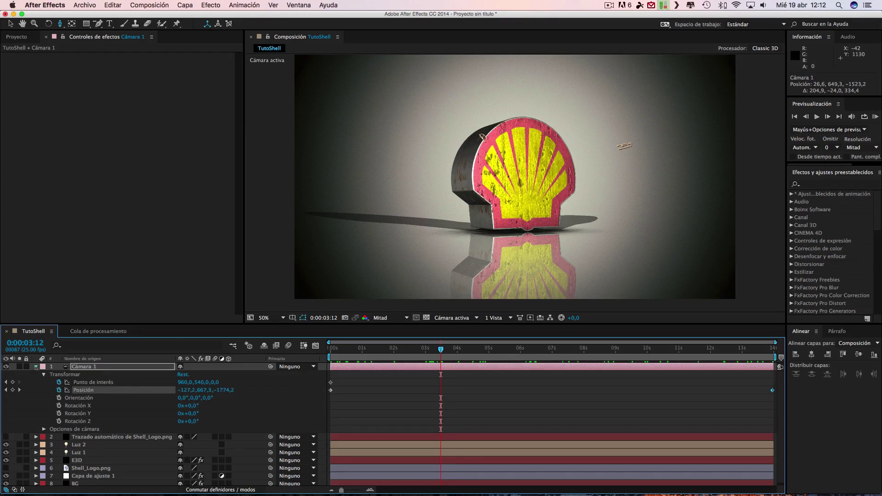
pyautogui.click(36, 366)
pyautogui.click(94, 366)
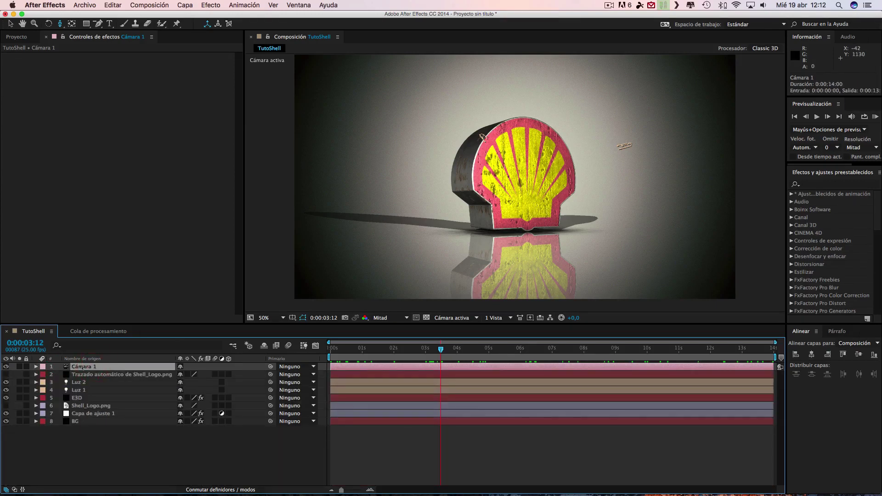
# - Add a 3D null object, Nulo 1, and parent Cámara 1 to it
pyautogui.click(185, 6)
pyautogui.moveTo(193, 16)
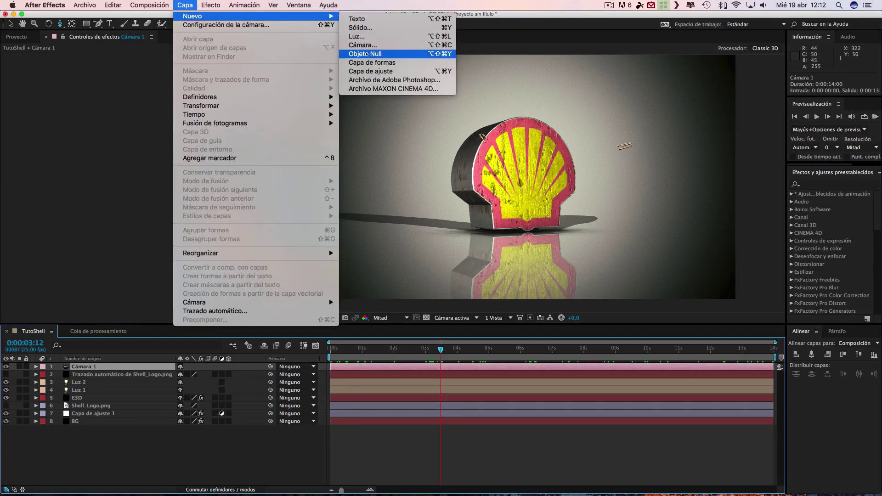
pyautogui.click(366, 54)
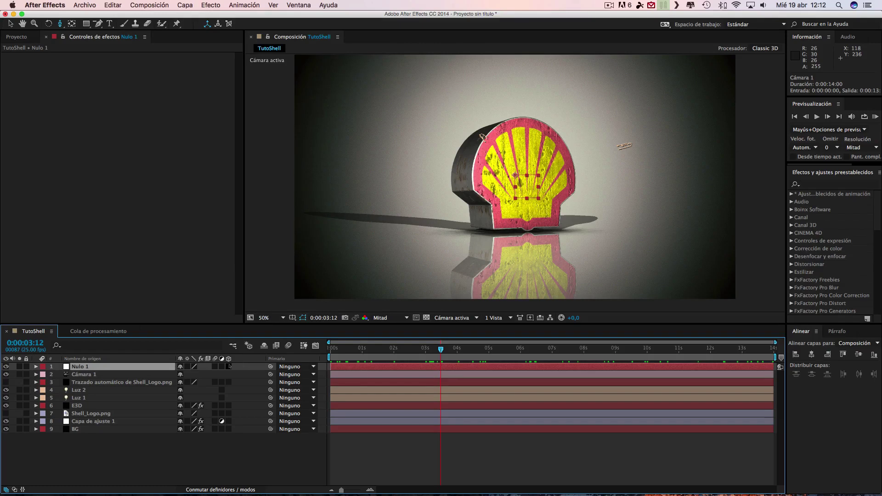
pyautogui.click(228, 367)
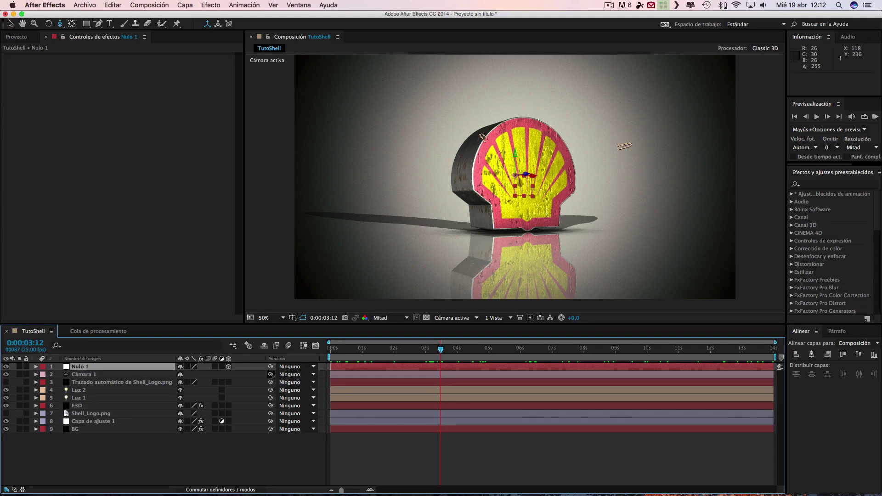
pyautogui.moveTo(271, 374); pyautogui.dragTo(92, 366)
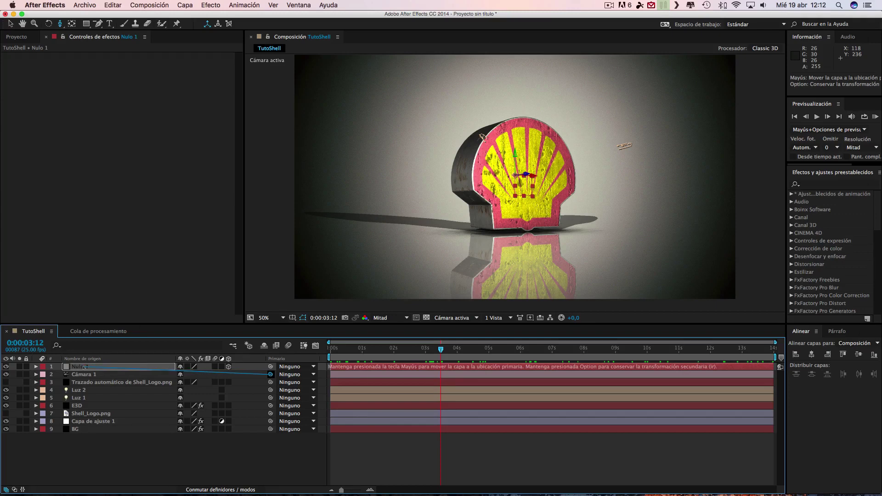
pyautogui.moveTo(84, 367); pyautogui.dragTo(85, 366)
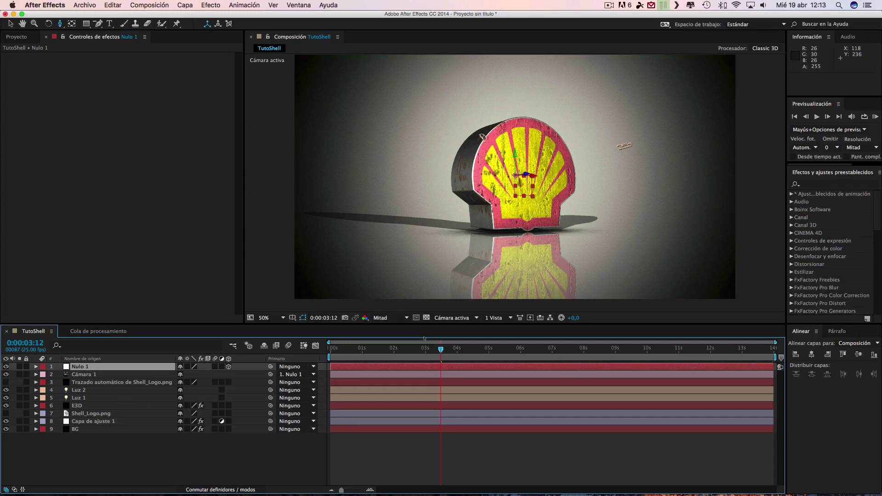
pyautogui.moveTo(371, 350); pyautogui.dragTo(321, 352)
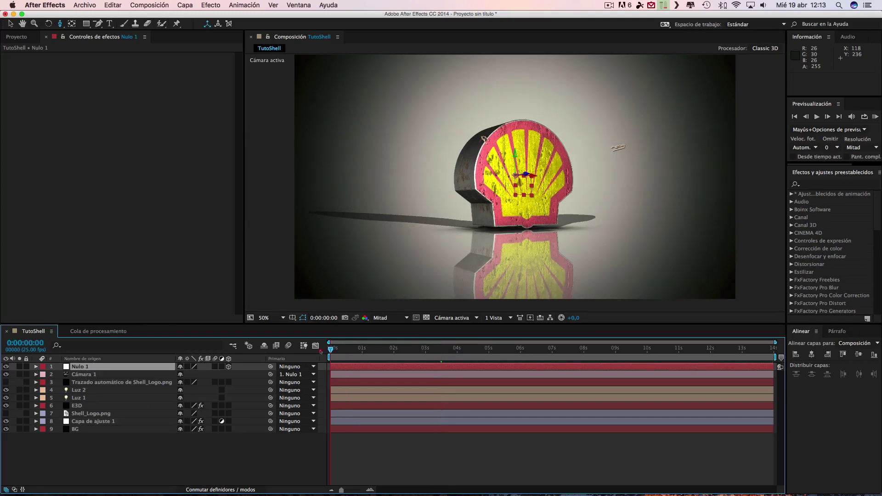
# - Keyframe Nulo 1's Rotación Y at the start of the composition
pyautogui.click(36, 367)
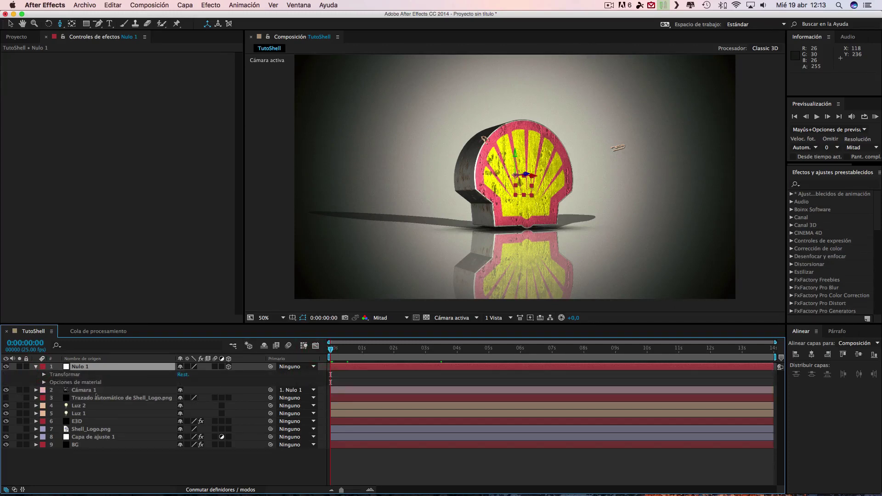
pyautogui.click(45, 375)
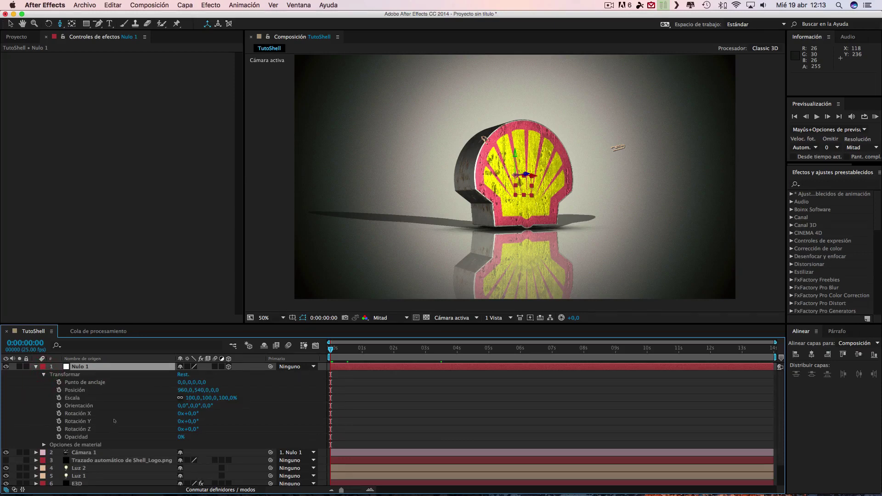
pyautogui.moveTo(193, 422); pyautogui.dragTo(152, 420)
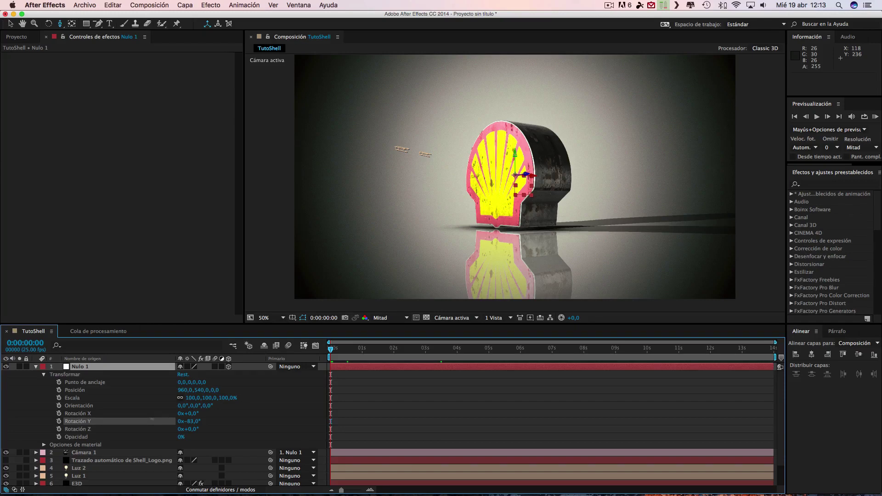
pyautogui.click(152, 420)
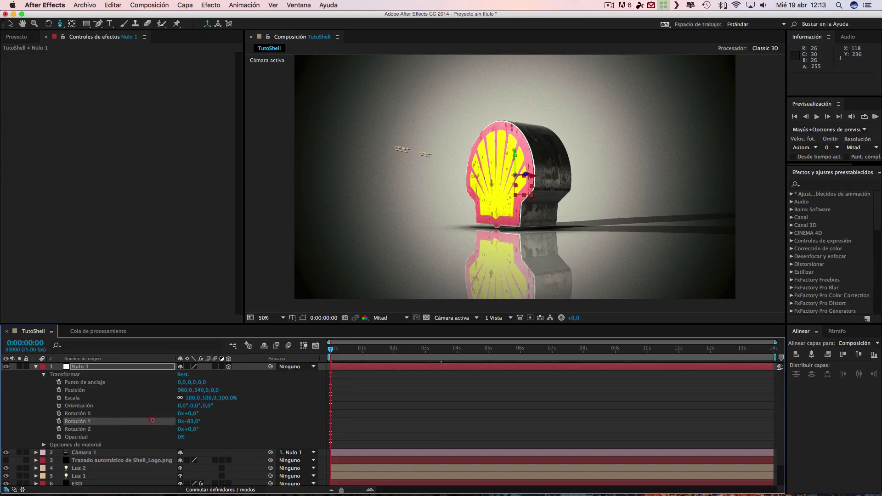
pyautogui.click(59, 422)
# - At the last frame, set Rotación Y to 9 turns plus 0°, then scrub to 0:00:03:20
pyautogui.press('End')
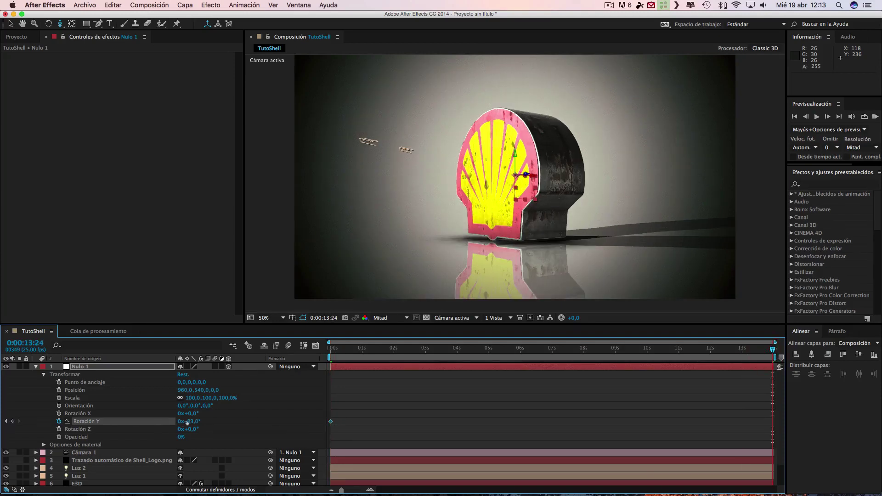
pyautogui.click(180, 421)
pyautogui.press('Return')
pyautogui.click(194, 421)
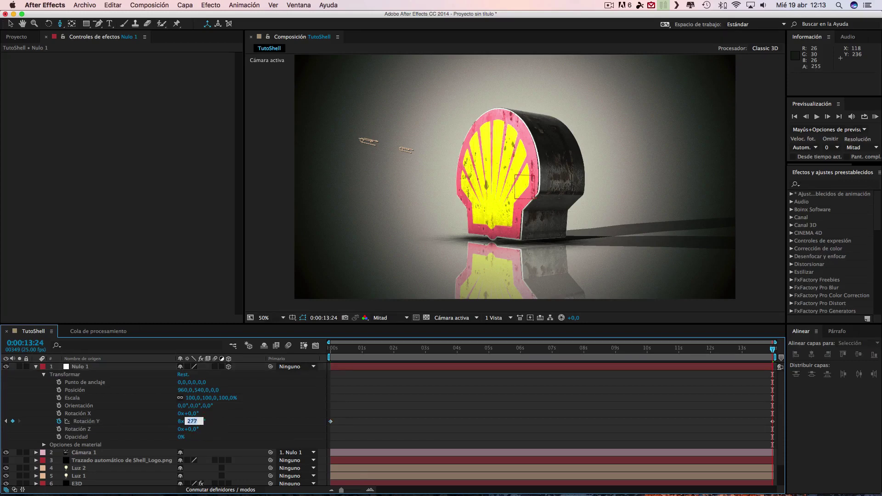
pyautogui.write('0')
pyautogui.press('Return')
pyautogui.click(181, 422)
pyautogui.write('9')
pyautogui.press('Return')
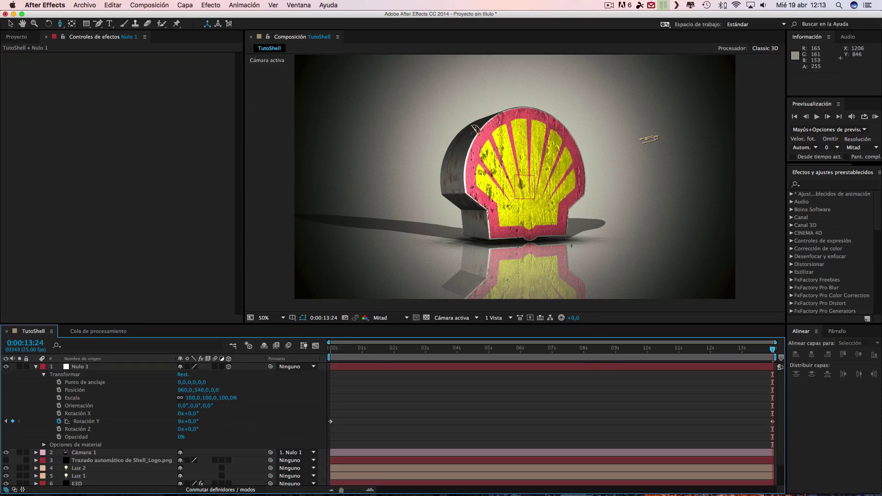
pyautogui.moveTo(680, 349); pyautogui.dragTo(568, 353)
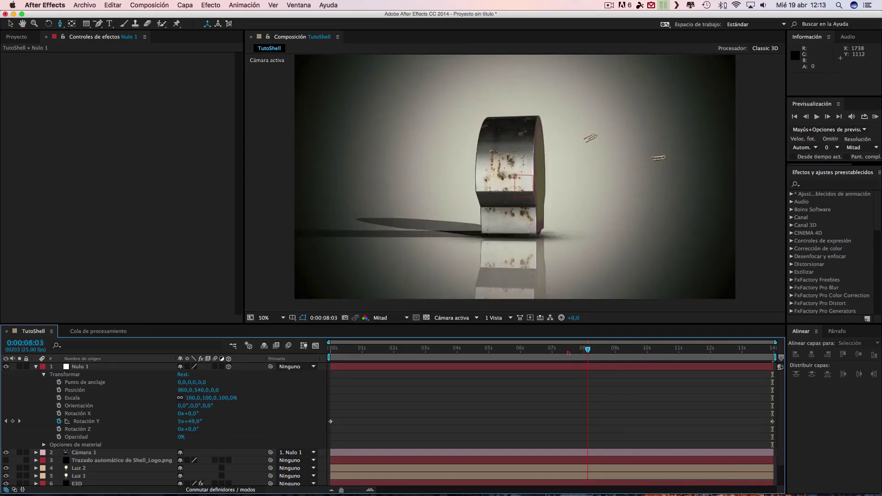
pyautogui.moveTo(569, 353)
pyautogui.mouseDown()
pyautogui.moveTo(384, 351)
pyautogui.moveTo(451, 350)
pyautogui.mouseUp()
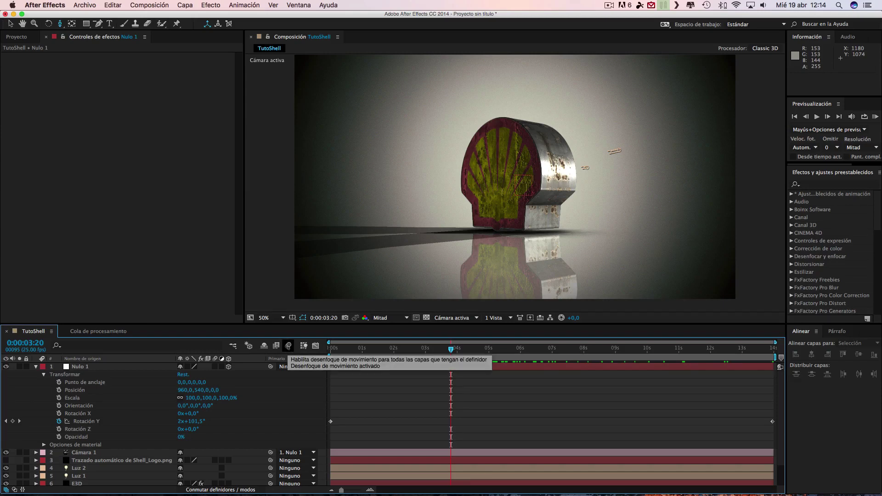
# - Play a RAM preview of the spinning logo, stop it, and select the null's rotation keyframes
pyautogui.click(876, 117)
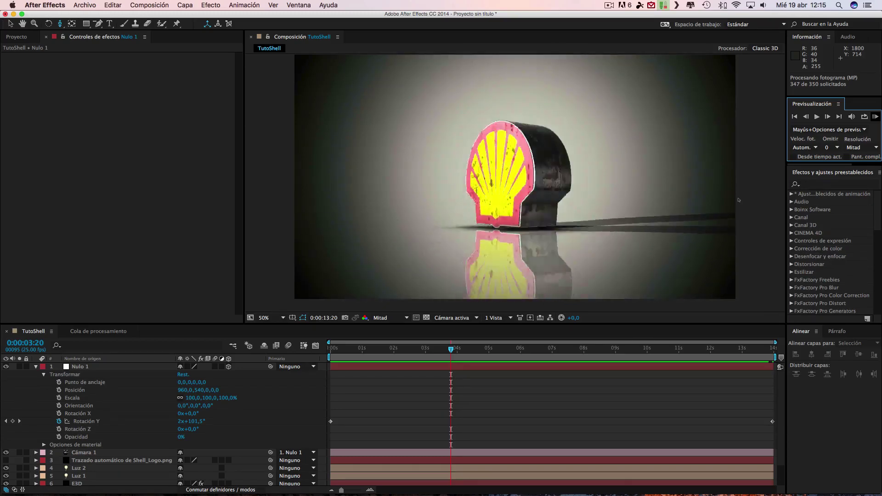
pyautogui.press('space')
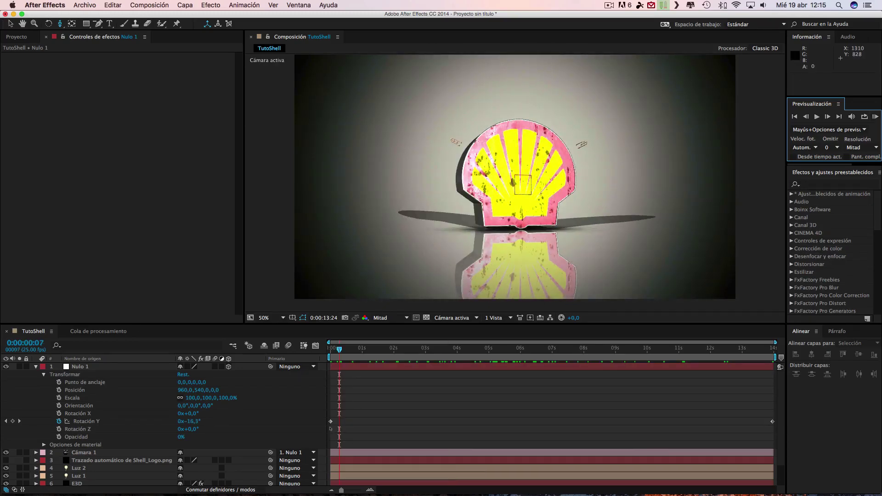
pyautogui.moveTo(331, 429); pyautogui.dragTo(785, 413)
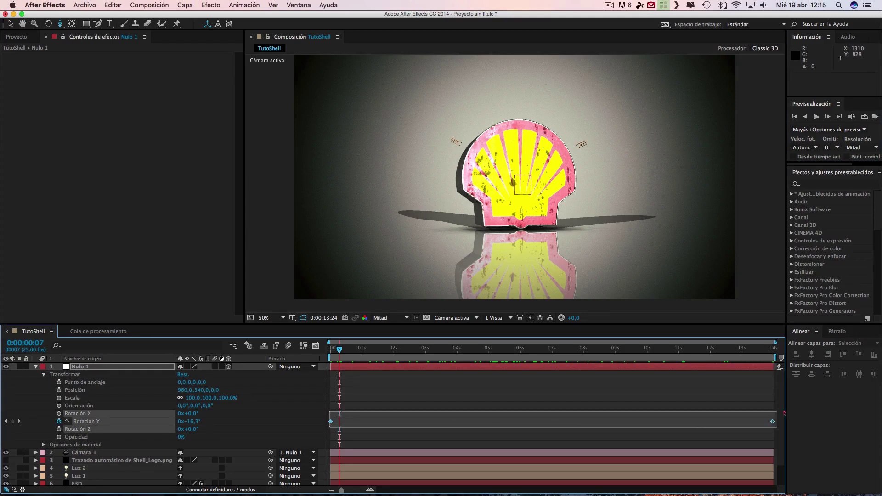
# - In the Graph Editor, Easy Ease the Rotación Y keyframes and lengthen the final slow-down
pyautogui.click(739, 404)
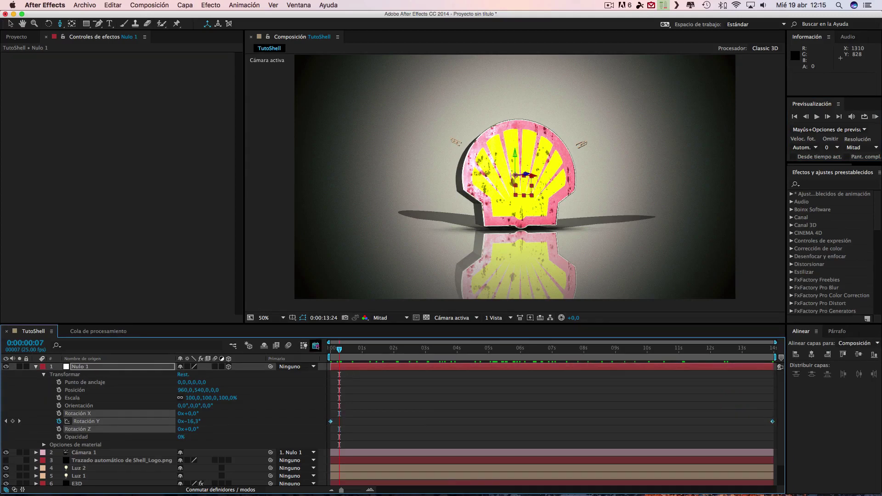
pyautogui.click(316, 346)
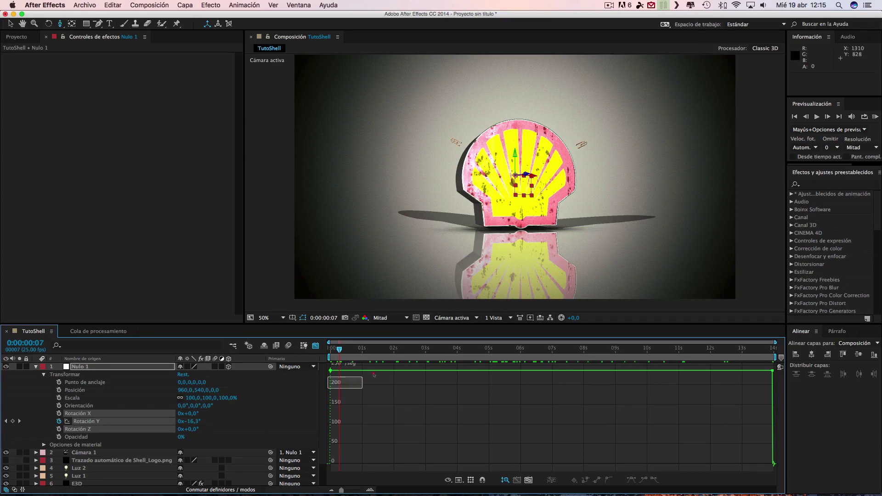
pyautogui.moveTo(374, 375); pyautogui.dragTo(779, 363)
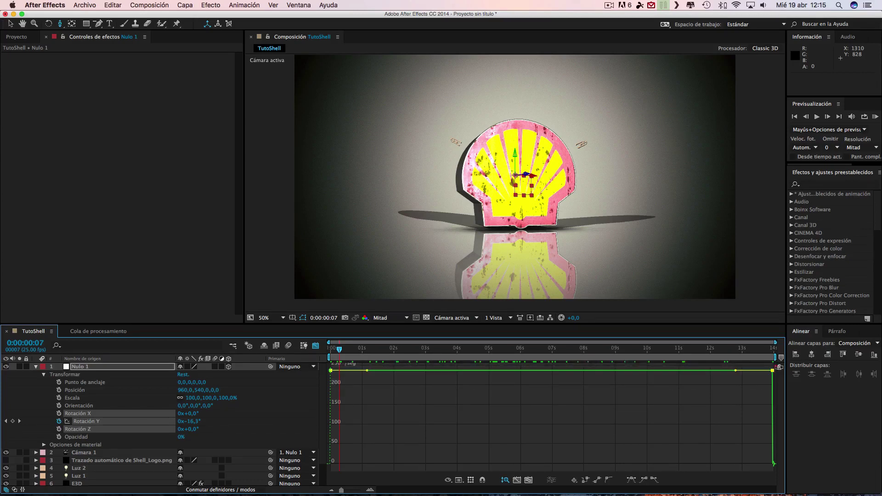
pyautogui.click(632, 479)
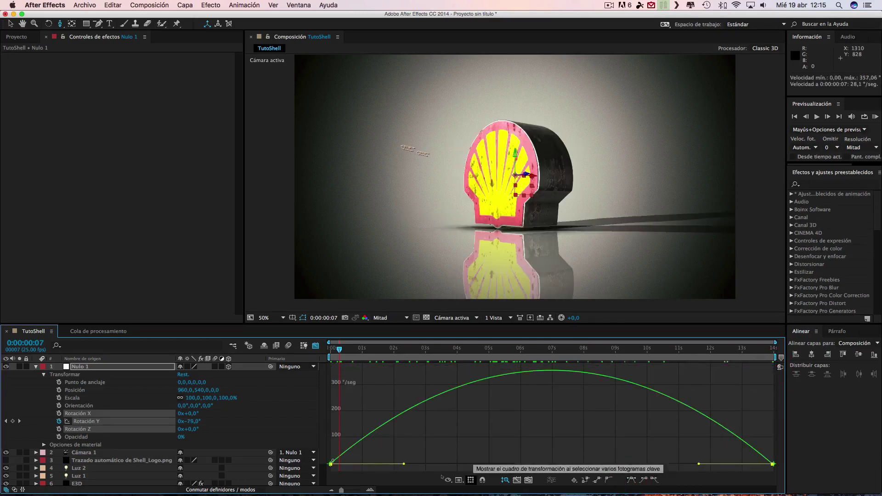
pyautogui.moveTo(699, 464); pyautogui.dragTo(489, 465)
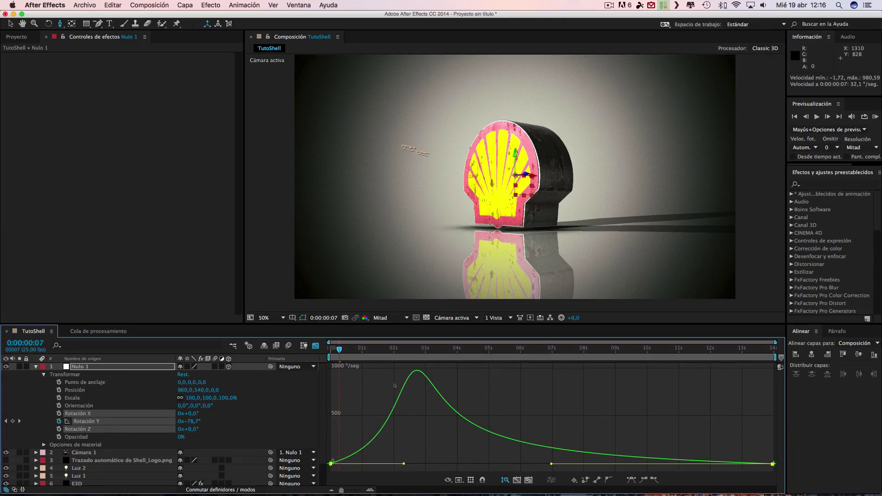
pyautogui.click(316, 345)
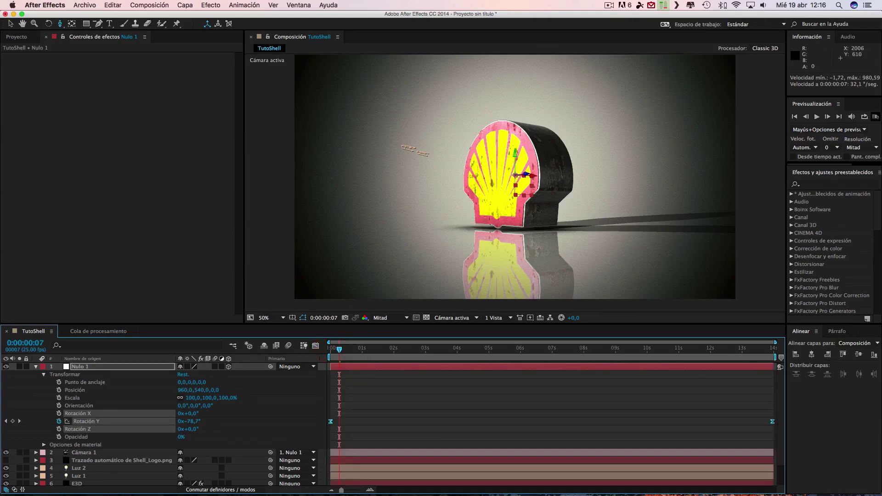
# - Preview the eased spin and stop at 0:00:04:03
pyautogui.click(876, 116)
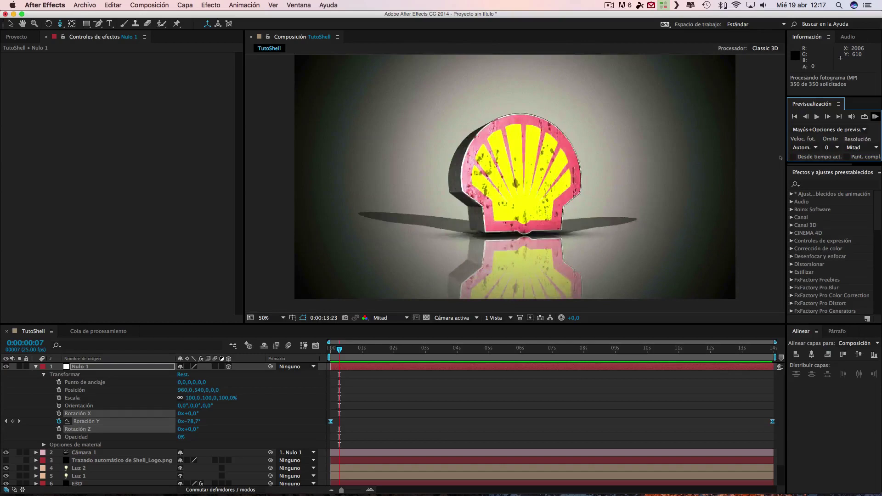
pyautogui.press('space')
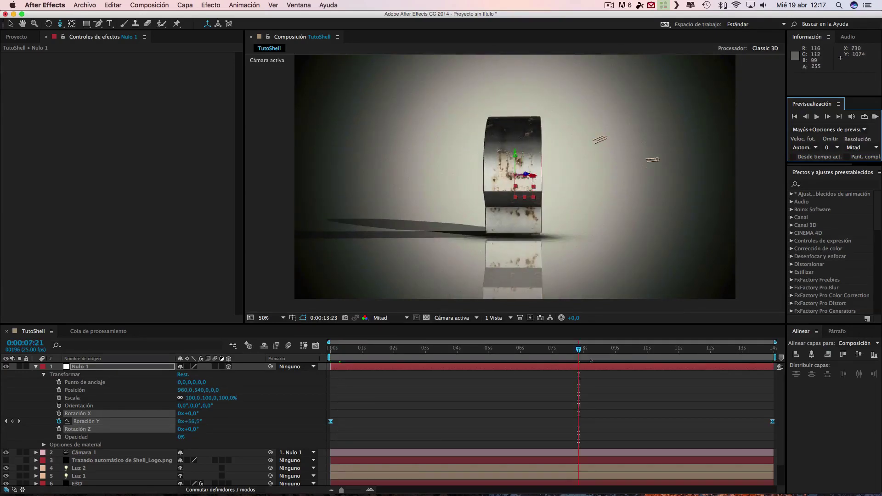
pyautogui.click(461, 348)
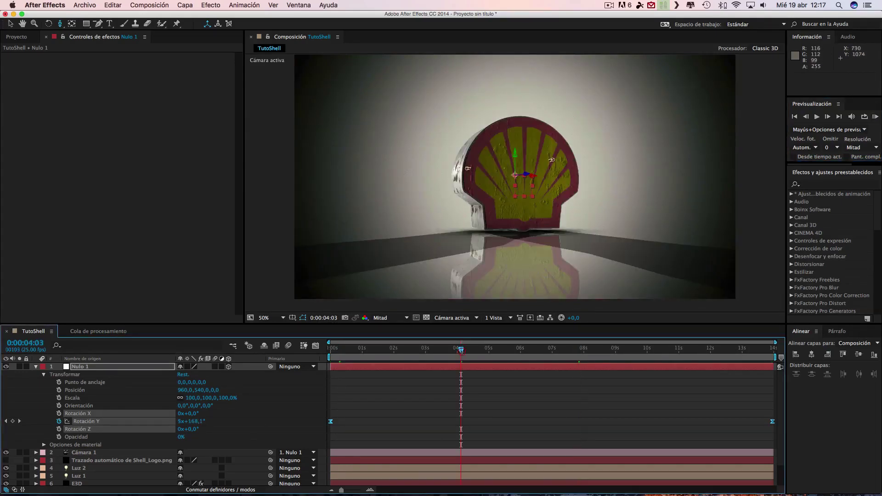
# - Enable motion blur for the composition and the E3D layer, checking it at 0:00:04:15
pyautogui.click(289, 348)
pyautogui.click(216, 484)
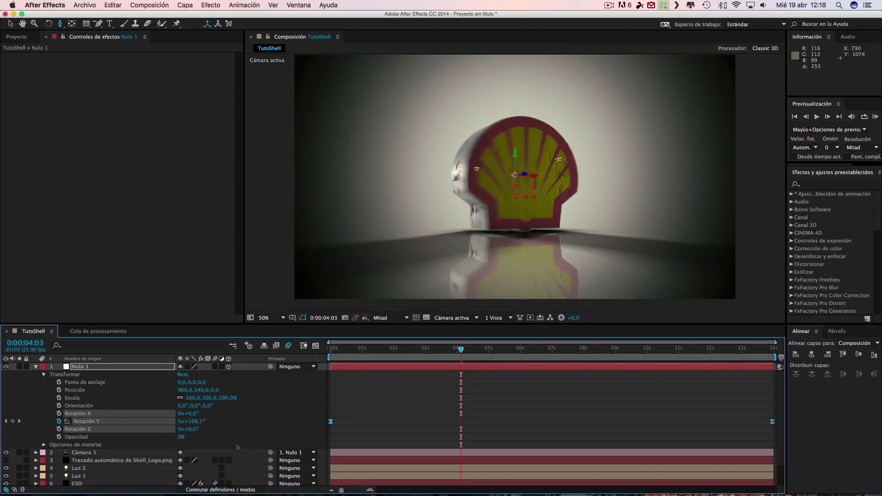
pyautogui.scroll(-1, 238, 447)
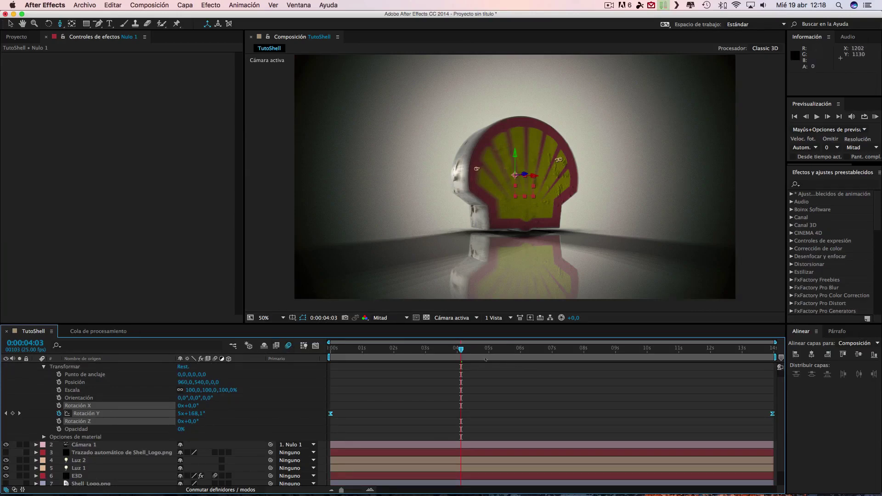
pyautogui.click(476, 354)
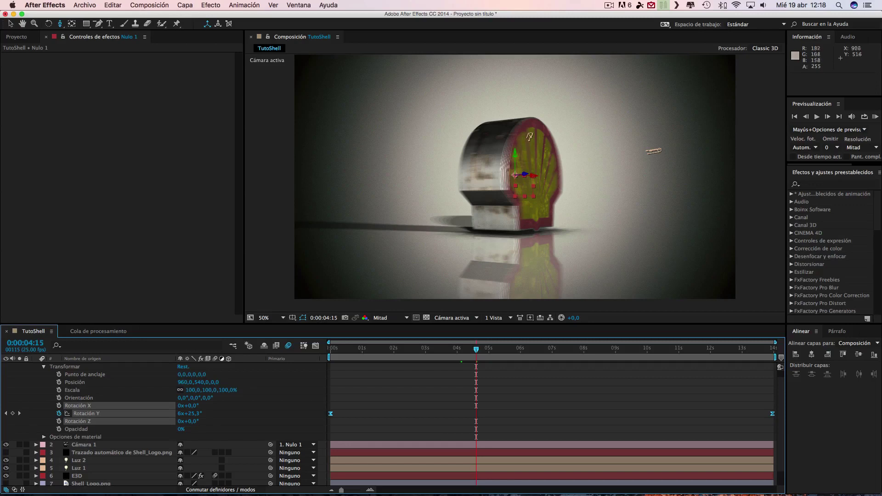
# - Search Effects & Presets for 'force' to list CC Force Motion Blur under Tiempo
pyautogui.scroll(4, 530, 137)
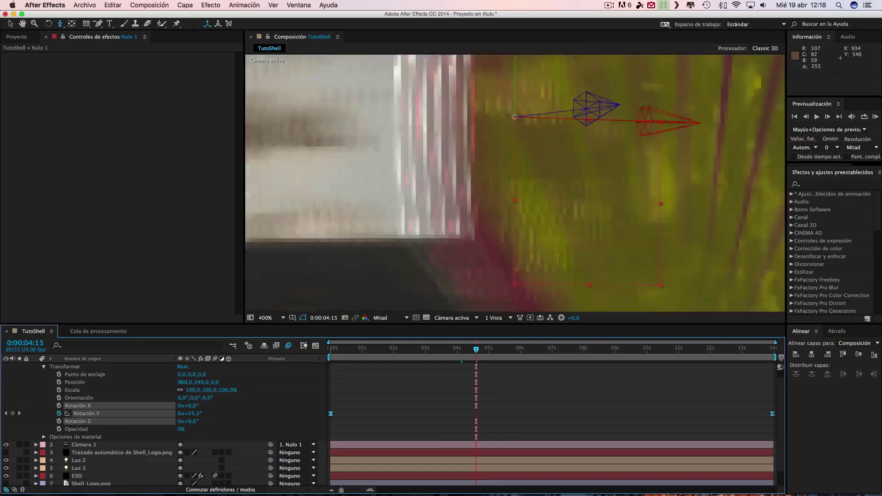
pyautogui.scroll(-2, 546, 90)
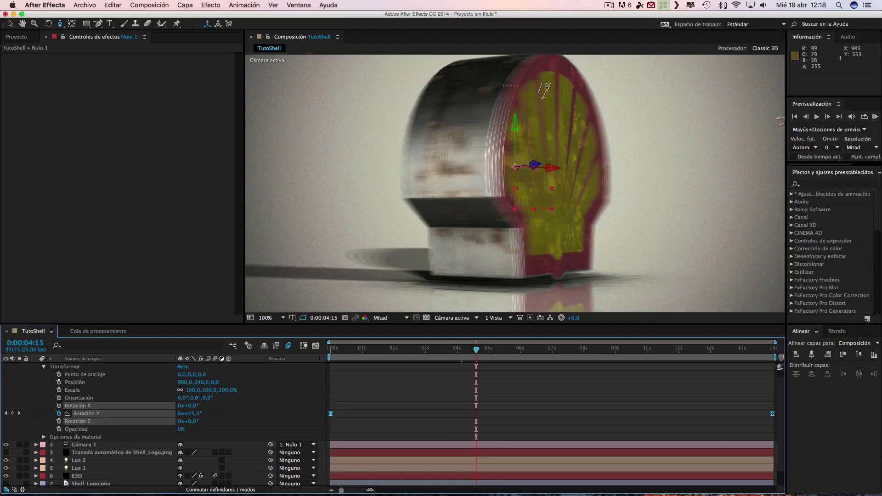
pyautogui.click(818, 185)
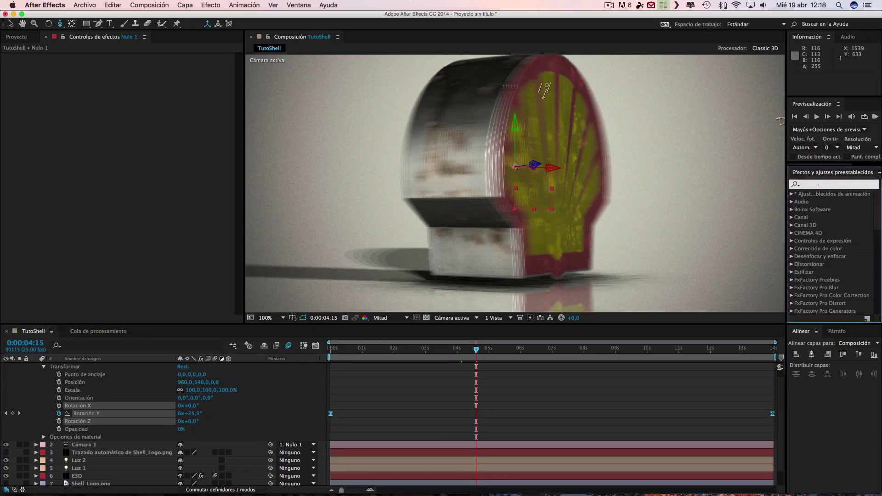
pyautogui.write('foce')
pyautogui.press('BackSpace')
pyautogui.press('BackSpace')
pyautogui.write('rce')
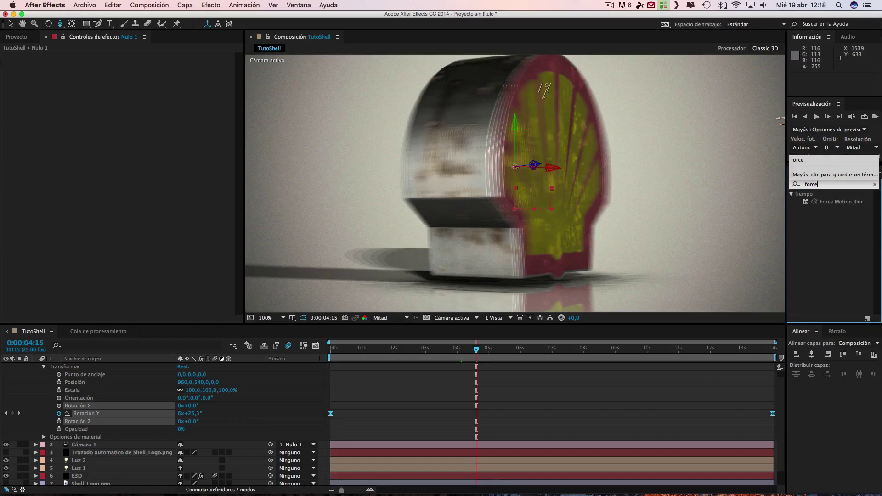
pyautogui.press('Return')
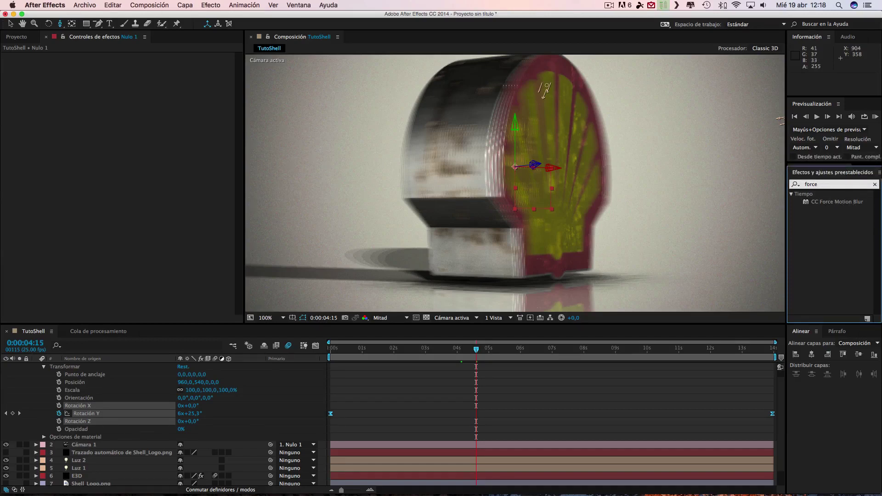
pyautogui.click(211, 5)
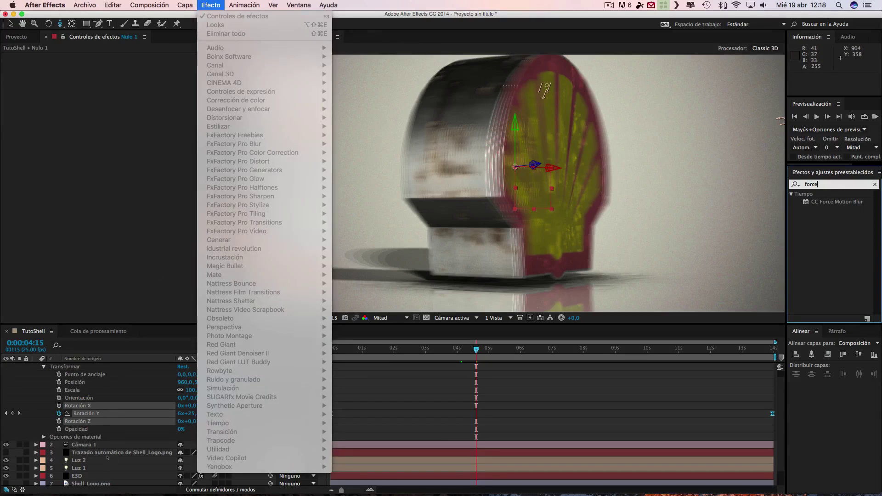
pyautogui.click(87, 476)
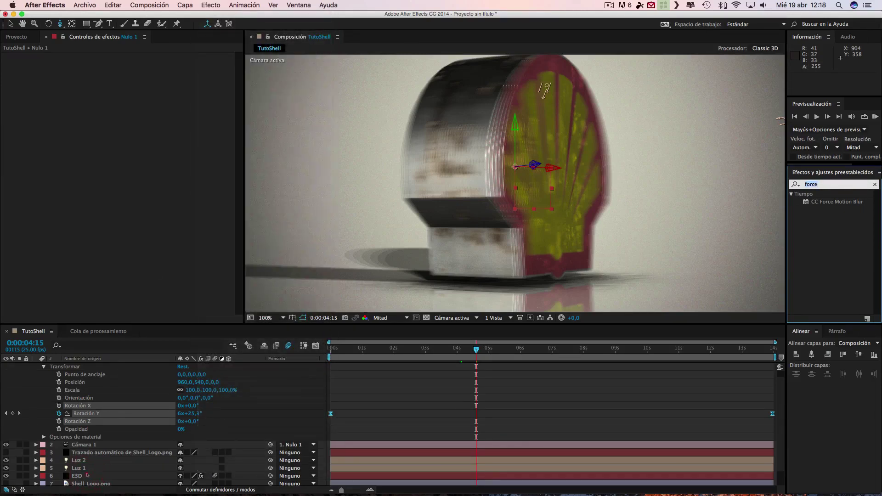
# - Apply CC Force Motion Blur from Tiempo to the E3D layer
pyautogui.click(86, 475)
pyautogui.click(211, 5)
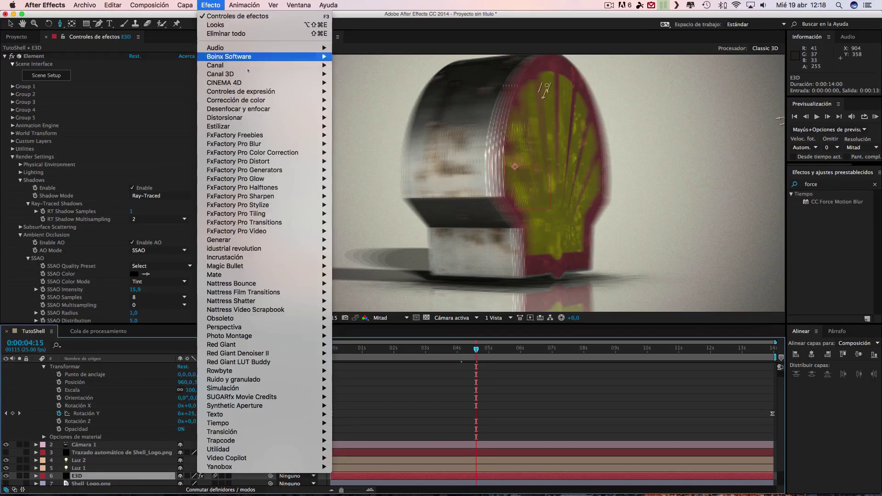
pyautogui.moveTo(245, 424)
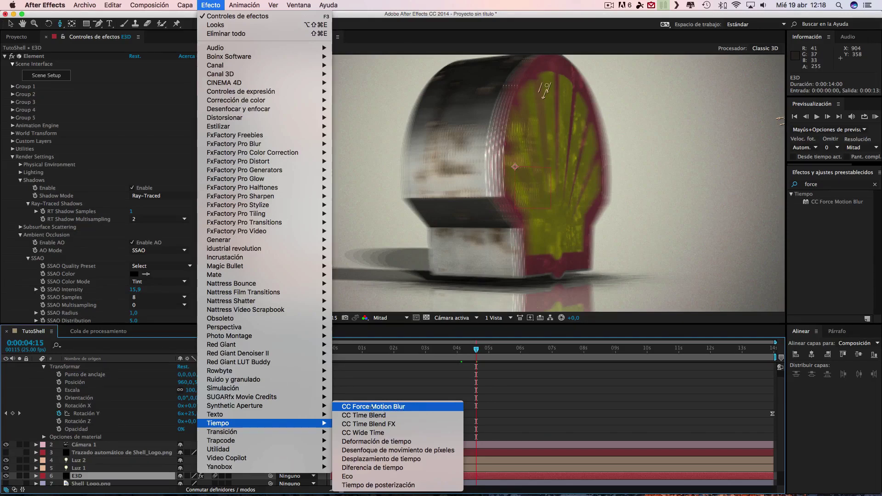
pyautogui.click(842, 197)
pyautogui.moveTo(837, 202); pyautogui.dragTo(87, 458)
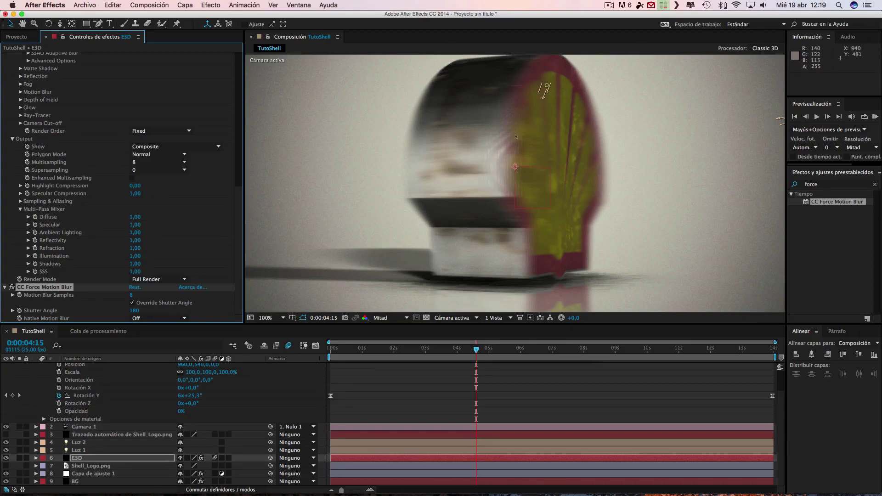
# - Toggle CC Force Motion Blur on and off to compare, leaving it off
pyautogui.click(12, 288)
pyautogui.click(11, 288)
pyautogui.click(12, 288)
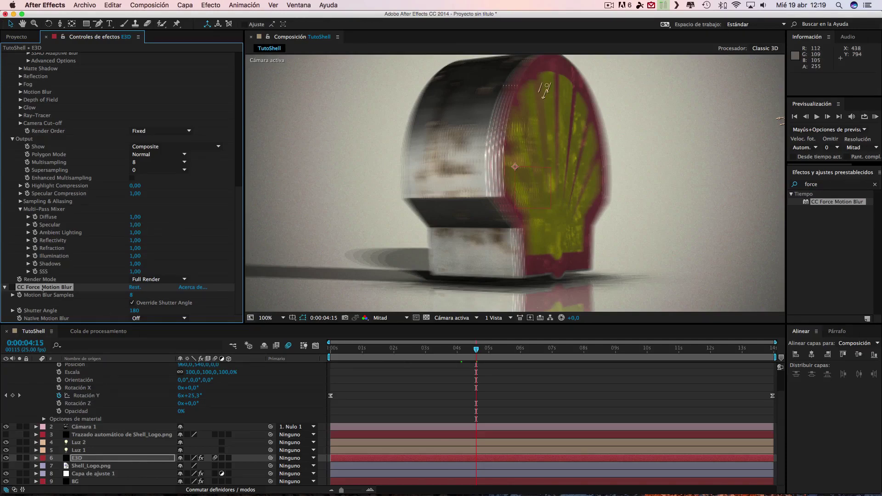
pyautogui.click(11, 288)
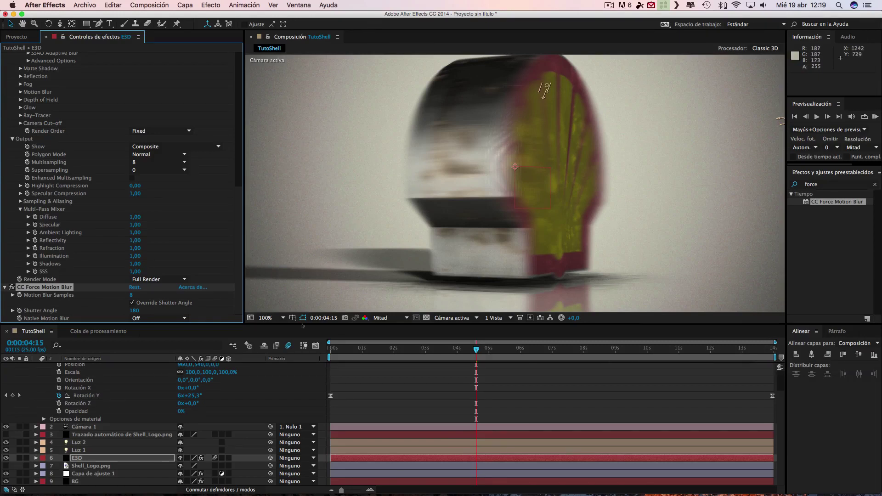
pyautogui.click(12, 287)
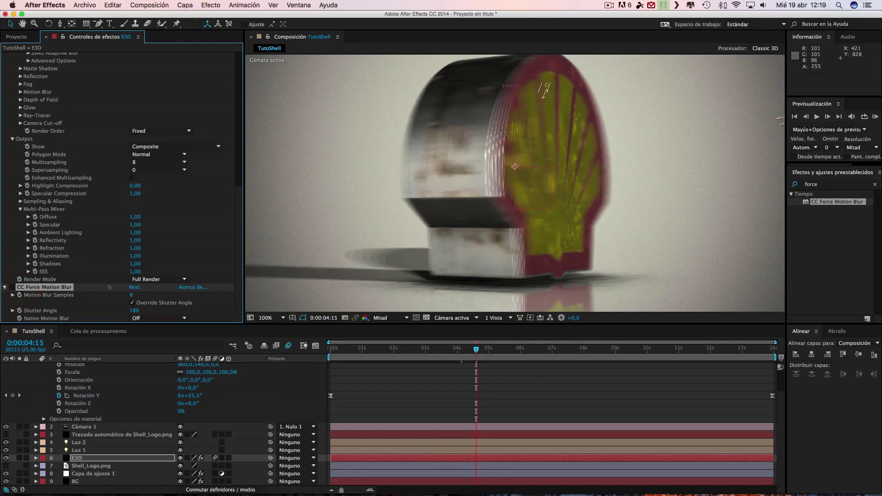
# - Compare CC Force Motion Blur and layer motion blur on and off at 0:00:03:23
pyautogui.click(12, 287)
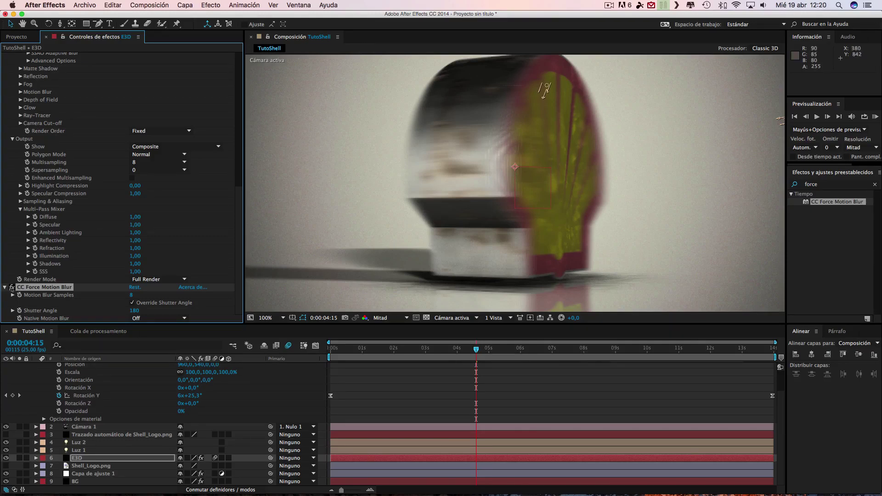
pyautogui.click(455, 351)
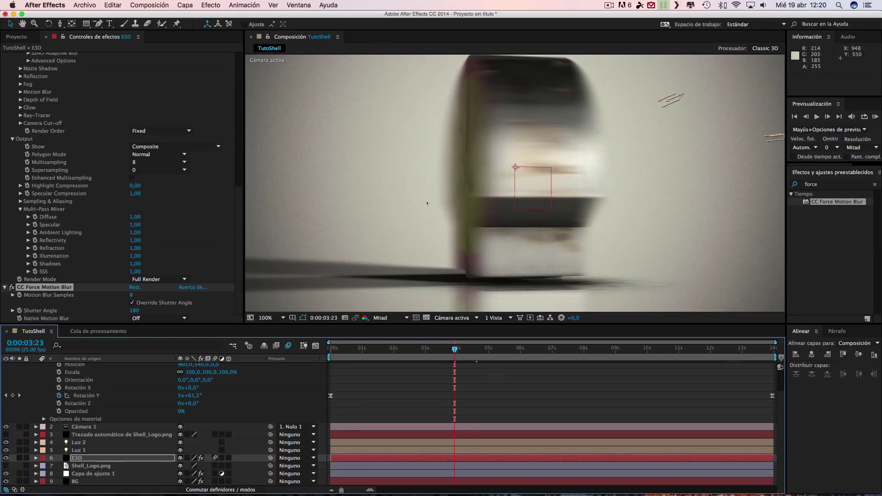
pyautogui.click(11, 287)
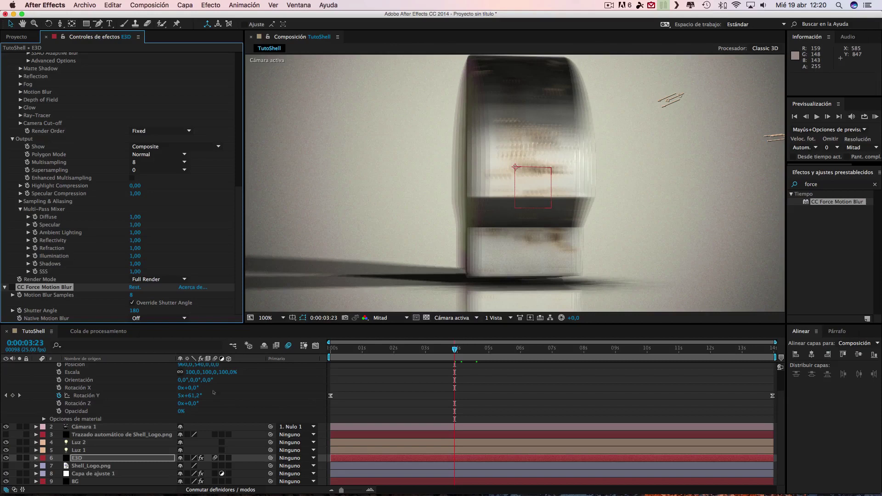
pyautogui.click(288, 345)
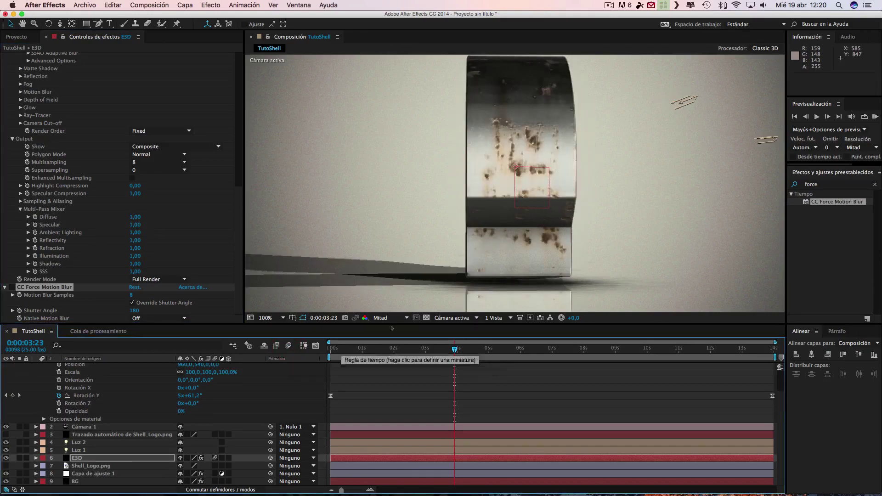
pyautogui.click(289, 345)
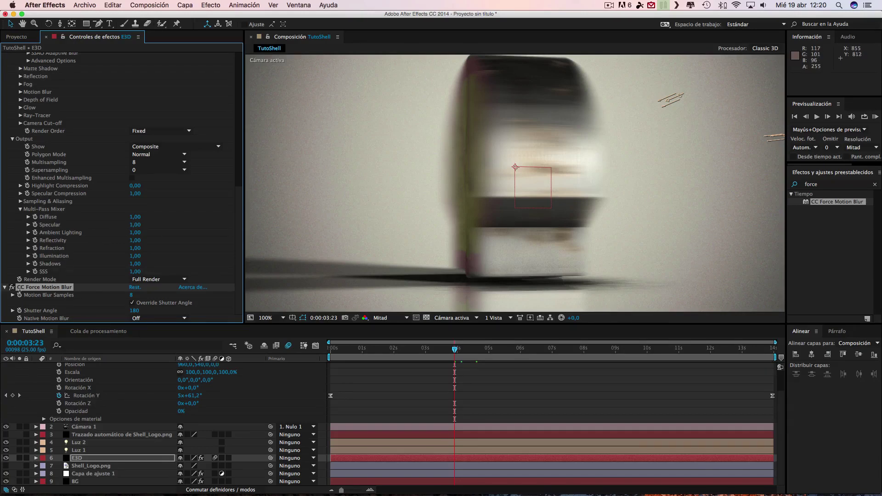
# - Switch off CC Force Motion Blur and move to 0:00:04:10 for a front view
pyautogui.click(12, 287)
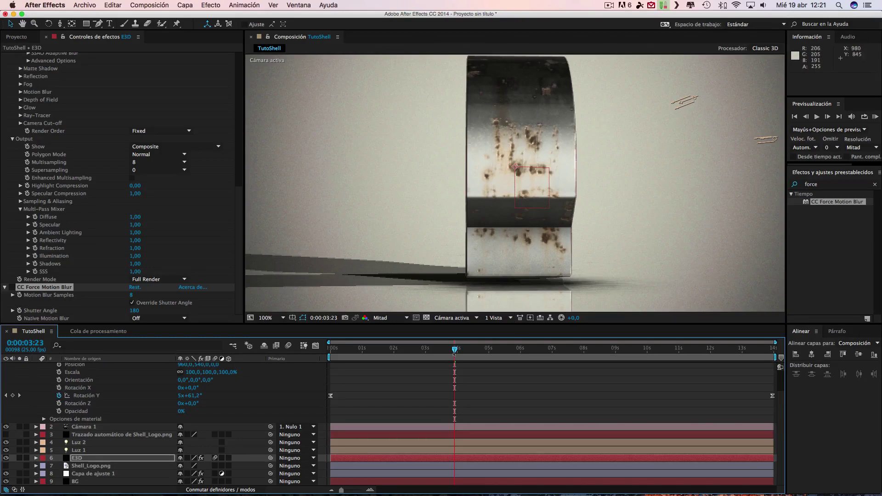
pyautogui.click(486, 354)
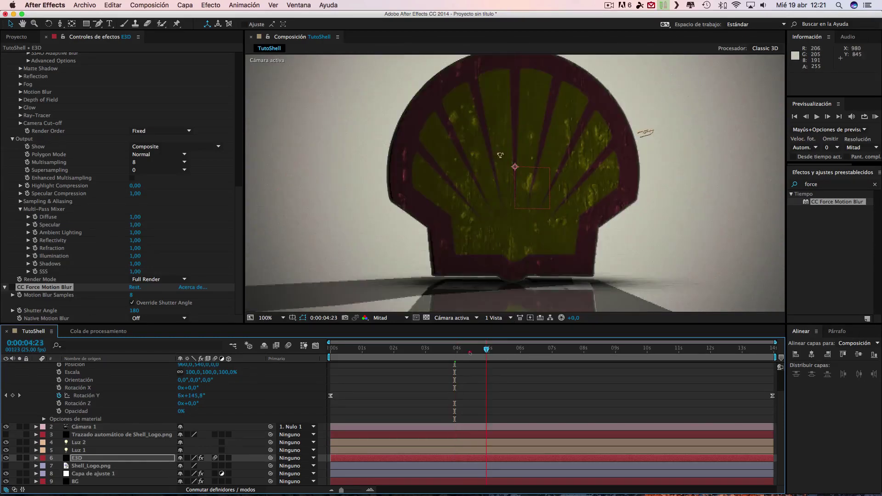
pyautogui.click(469, 354)
pyautogui.click(269, 318)
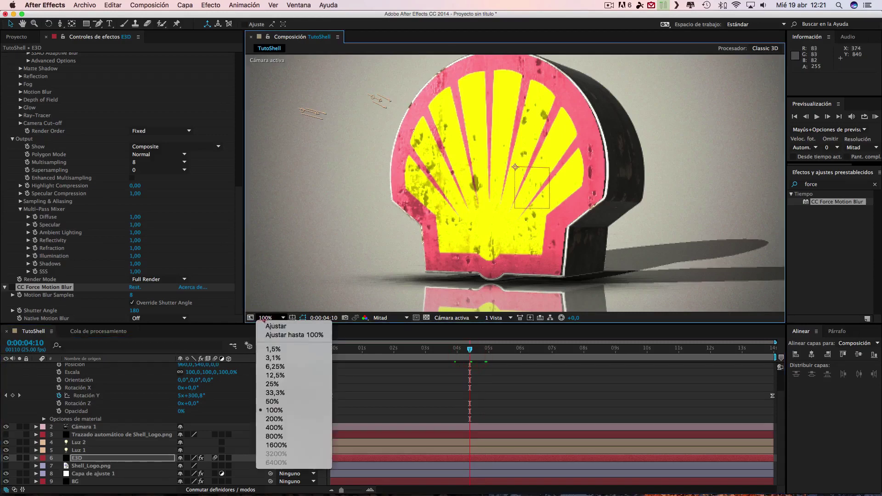
# - Fit the composition in the viewer, step back a frame and magnify the logo's edges
pyautogui.click(275, 321)
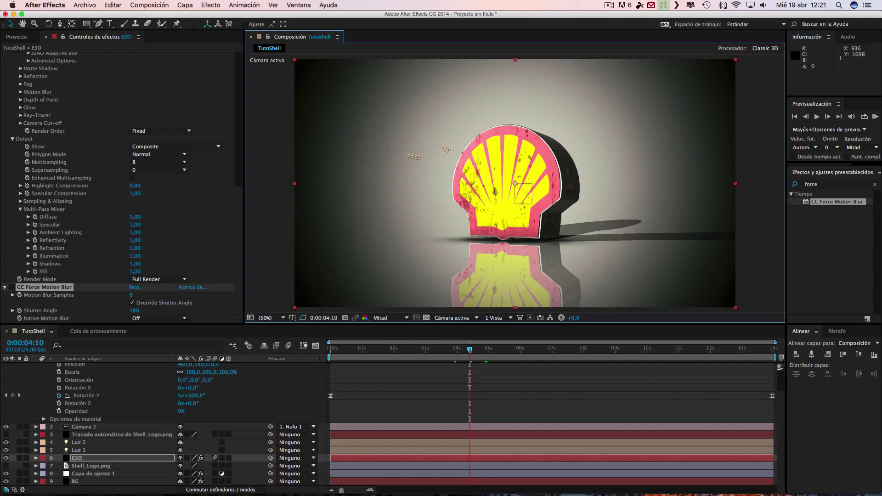
pyautogui.press('pageup')
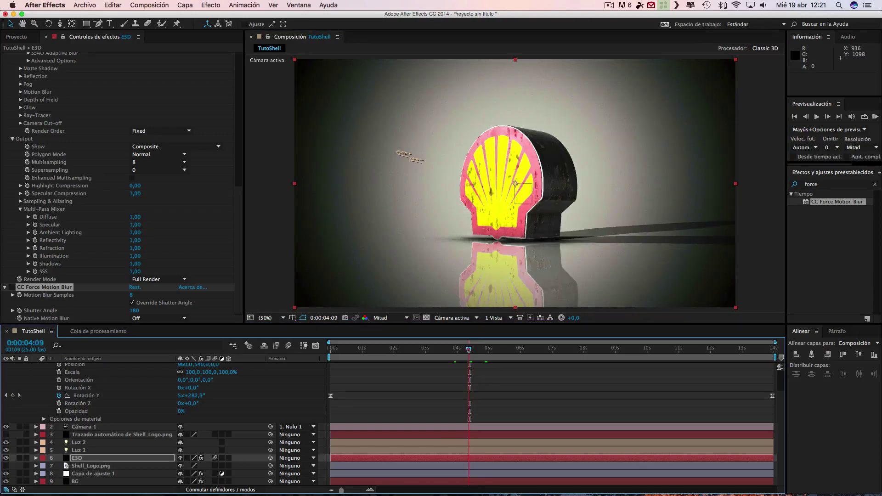
pyautogui.click(469, 350)
pyautogui.scroll(4, 504, 183)
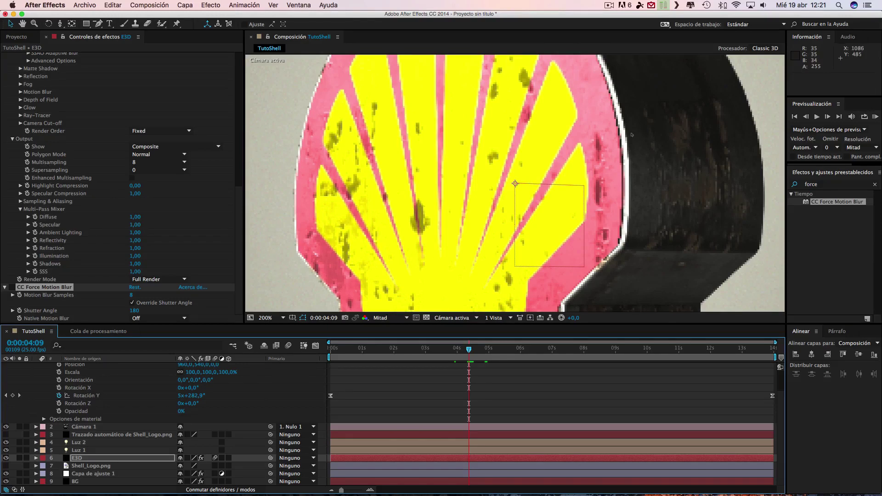
pyautogui.press('.')
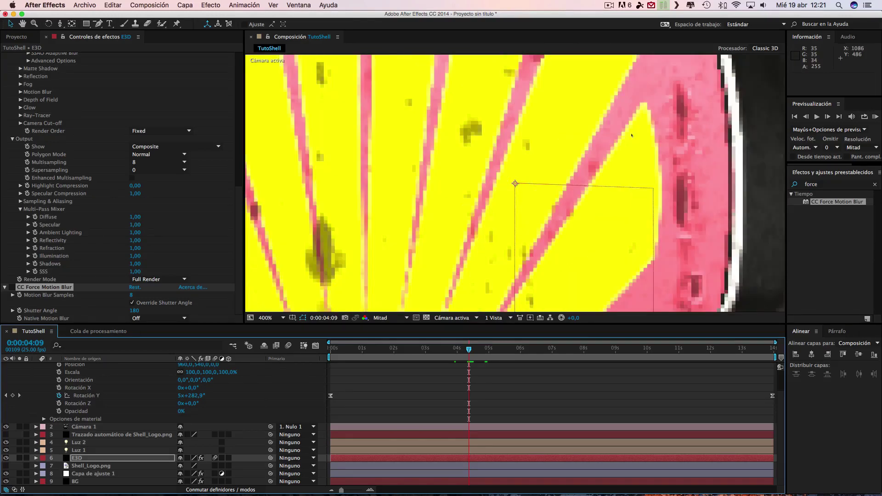
# - Enable Enhanced Multisampling in E3D's output, comparing edge quality, then zoom back out
pyautogui.click(133, 178)
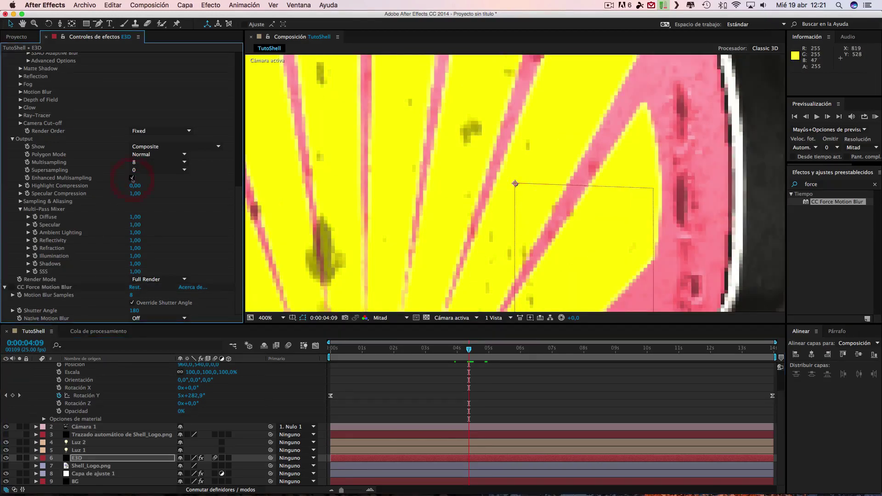
pyautogui.click(132, 178)
pyautogui.click(133, 178)
pyautogui.press('/')
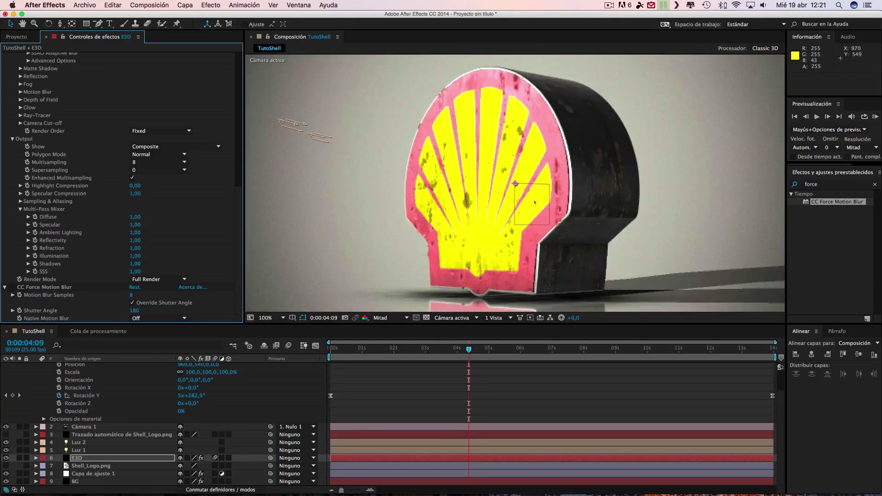
pyautogui.click(131, 178)
pyautogui.press(',')
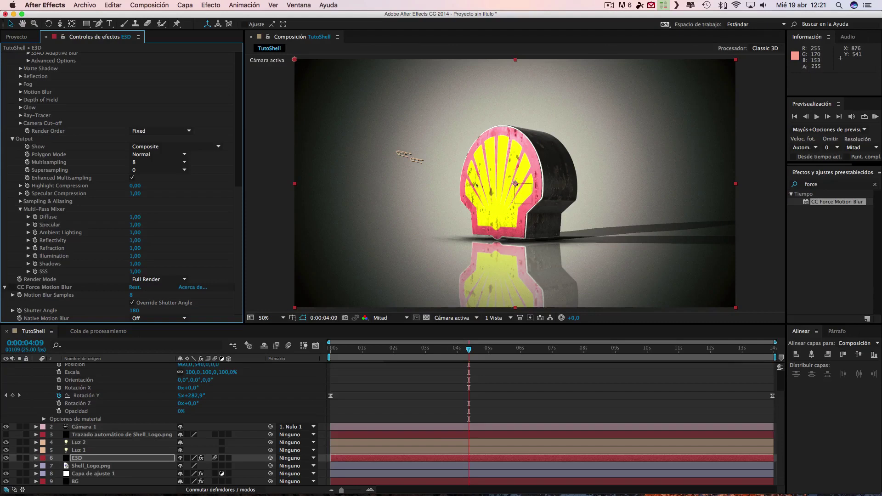
pyautogui.scroll(10, 28, 157)
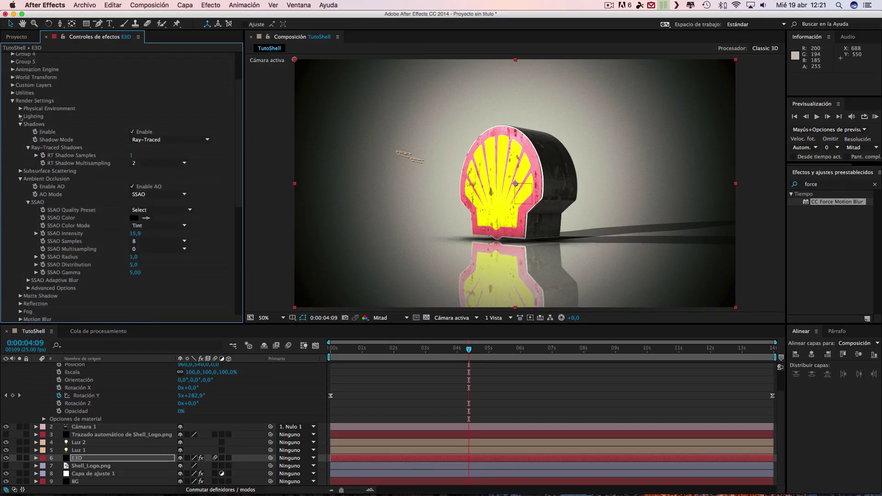
pyautogui.click(20, 117)
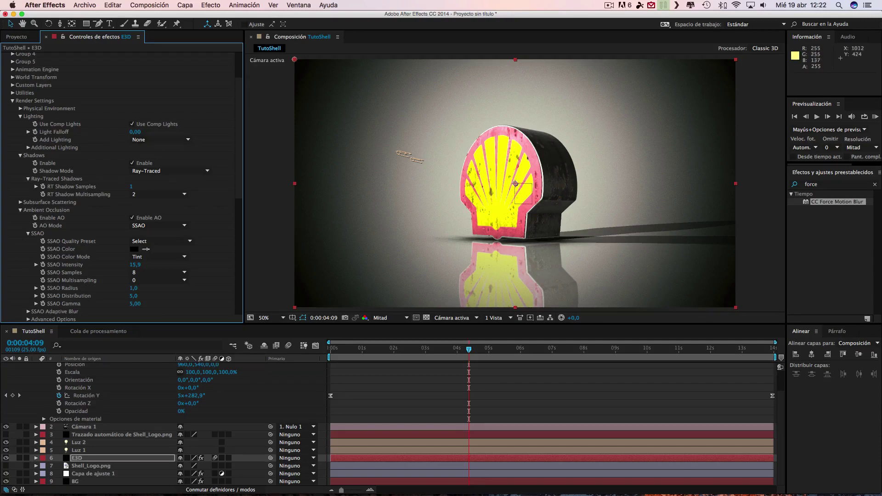
pyautogui.click(151, 141)
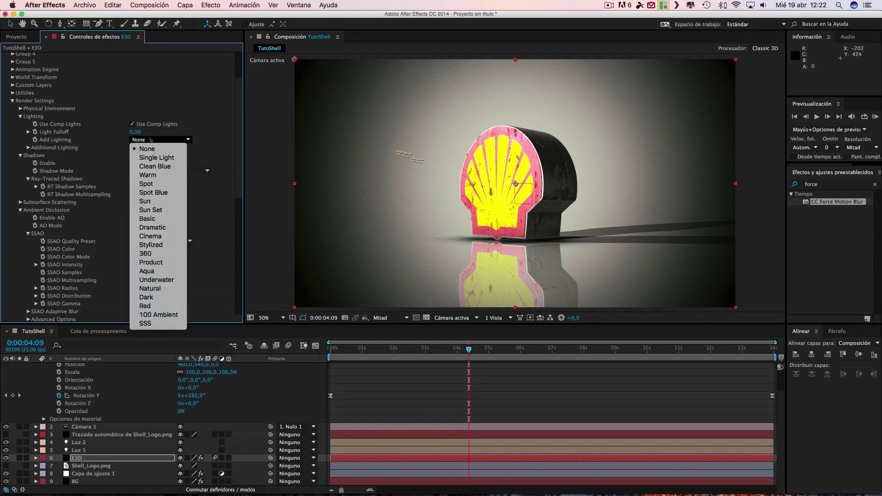
pyautogui.click(150, 237)
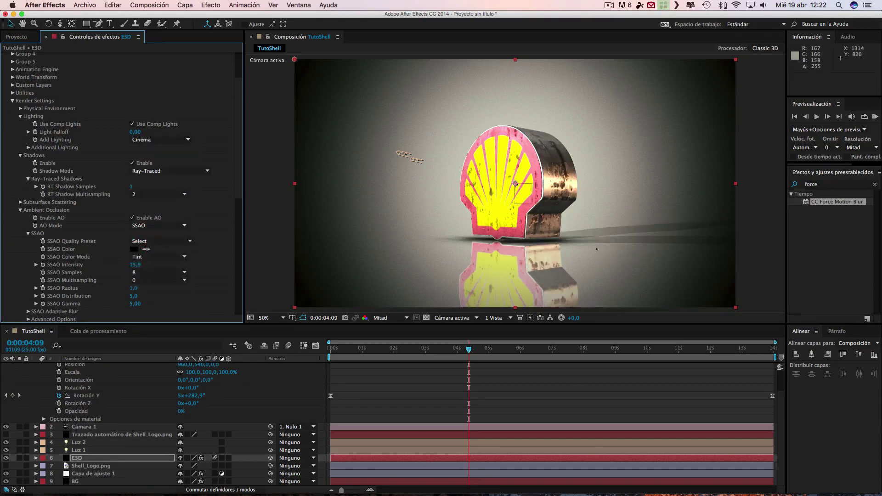
pyautogui.click(172, 145)
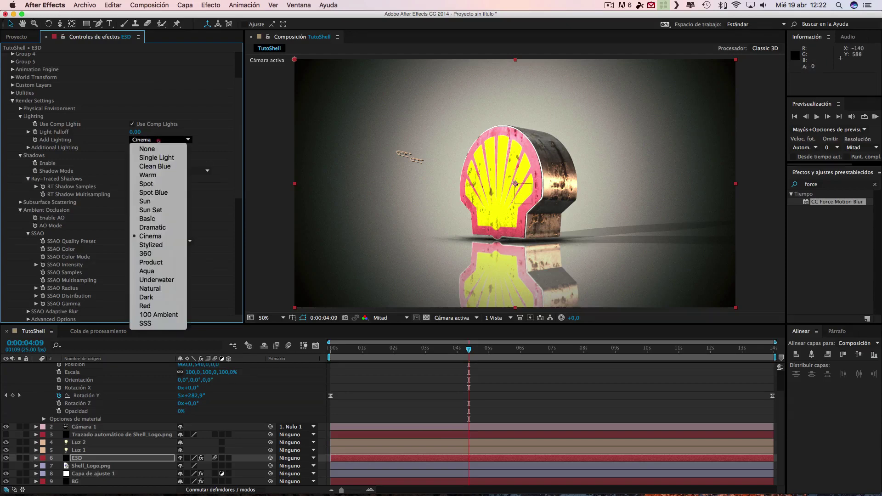
pyautogui.click(148, 152)
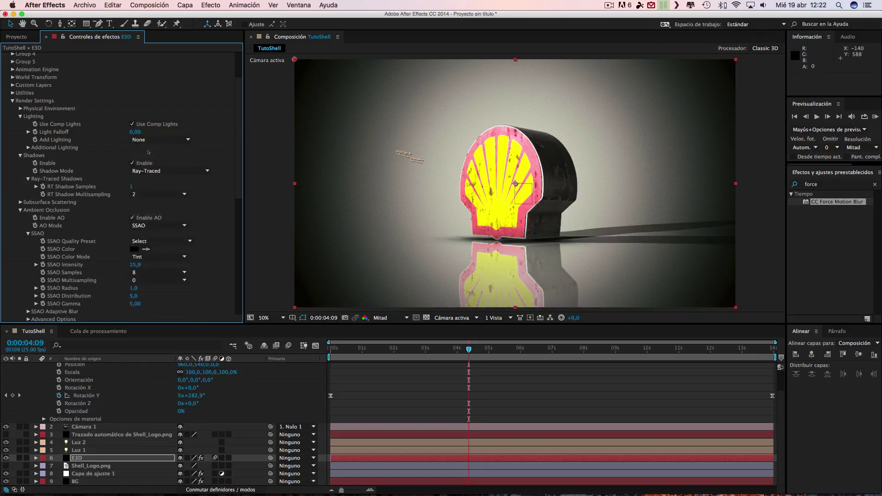
pyautogui.click(148, 141)
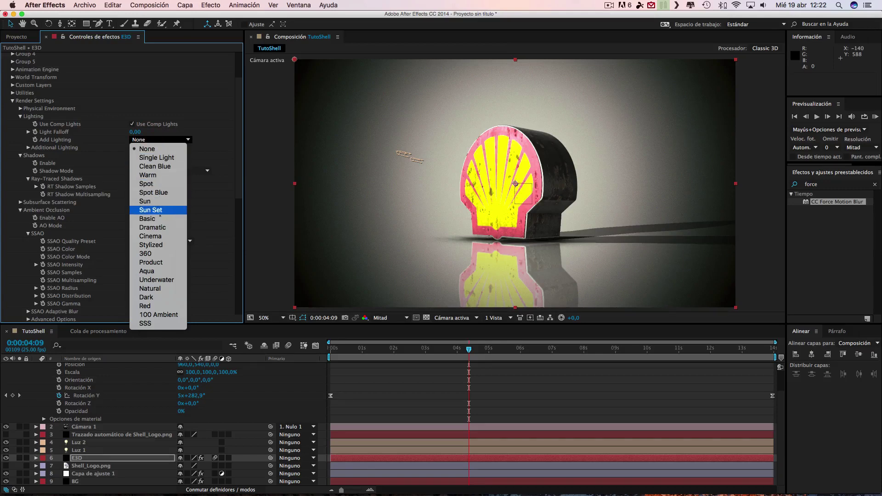
pyautogui.click(150, 236)
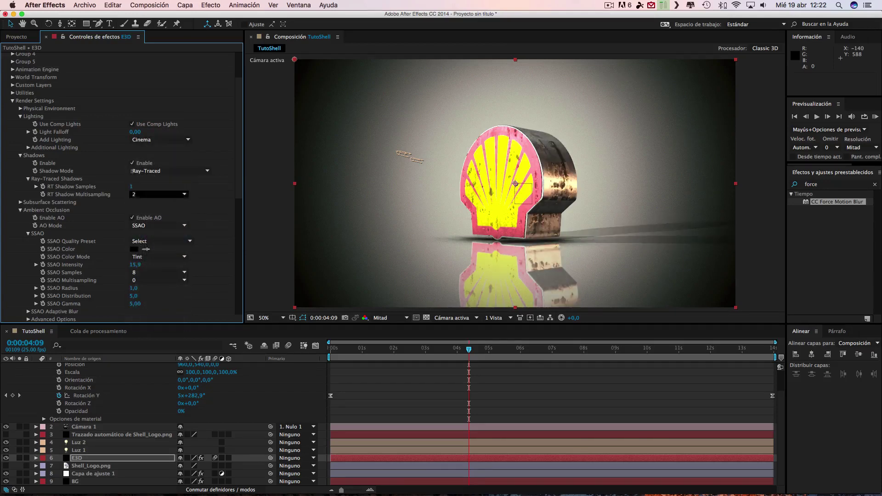
pyautogui.click(148, 139)
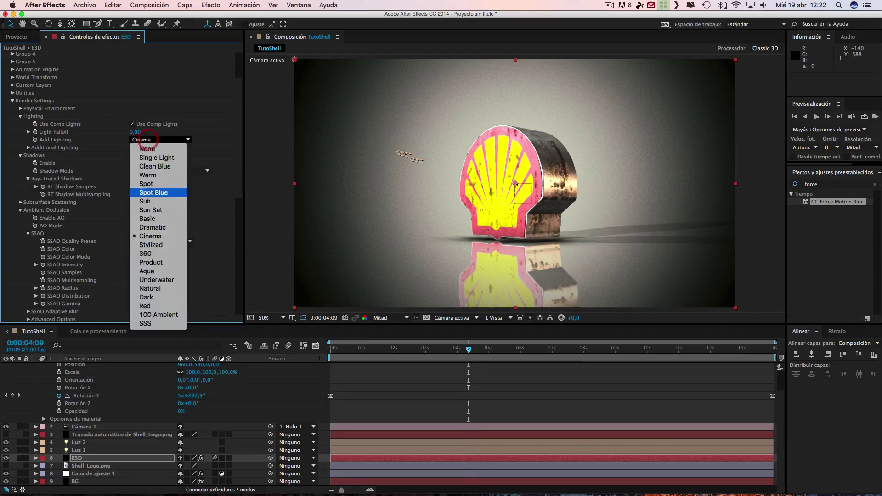
pyautogui.click(152, 228)
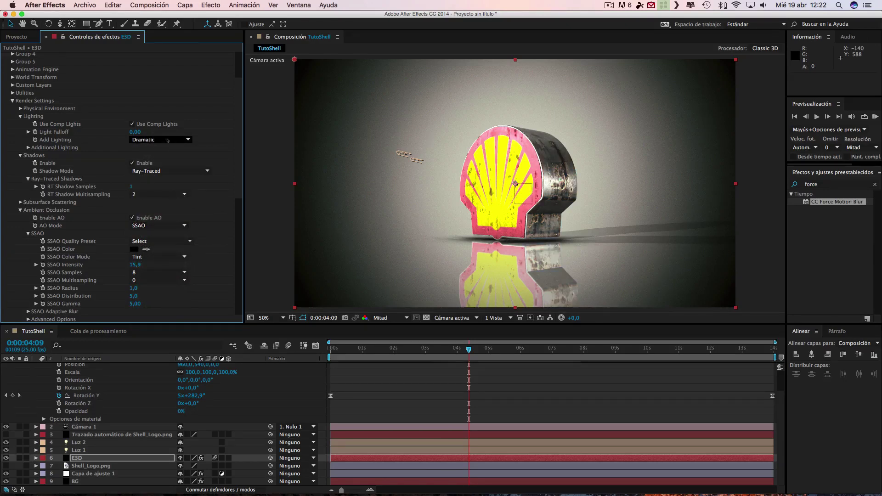
pyautogui.click(159, 141)
pyautogui.click(150, 236)
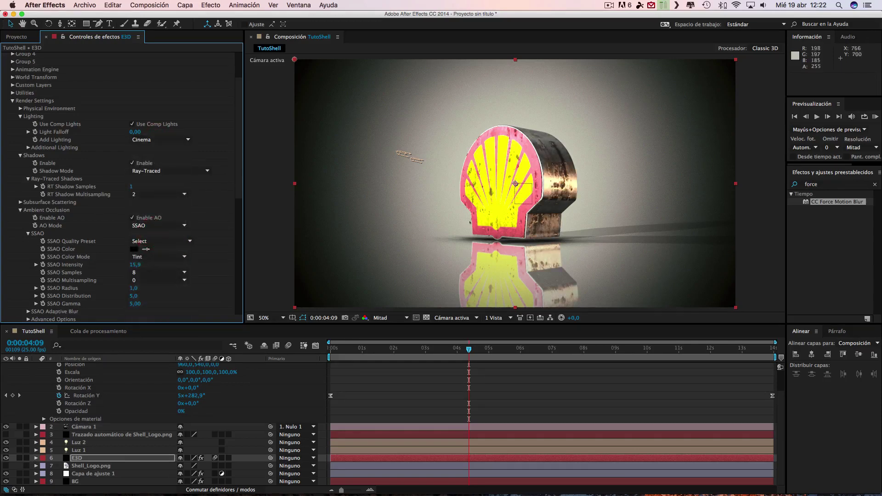
pyautogui.click(159, 140)
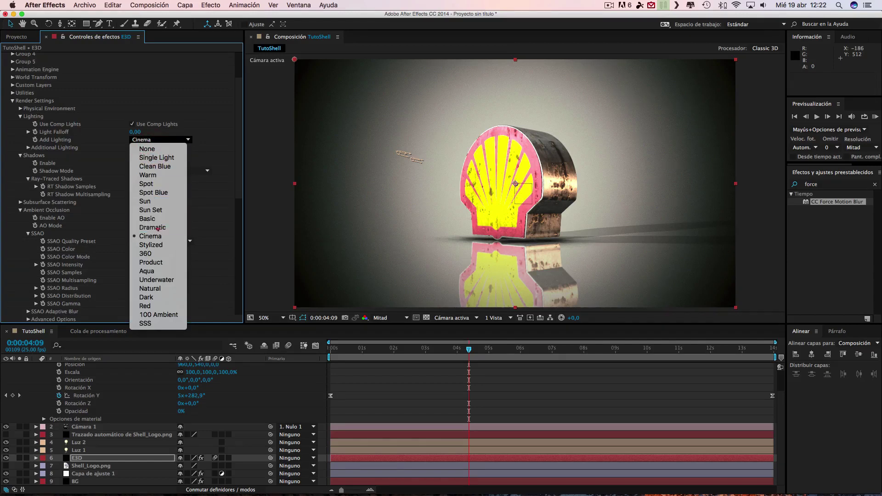
pyautogui.click(154, 227)
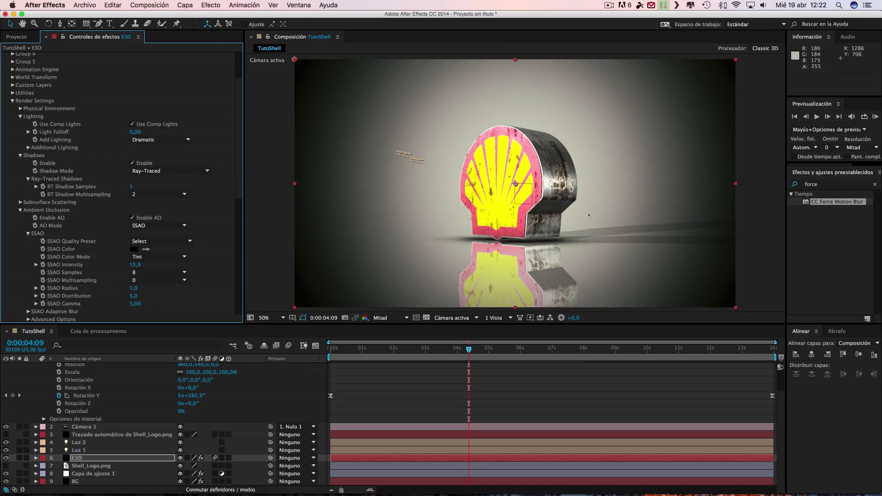
pyautogui.click(498, 349)
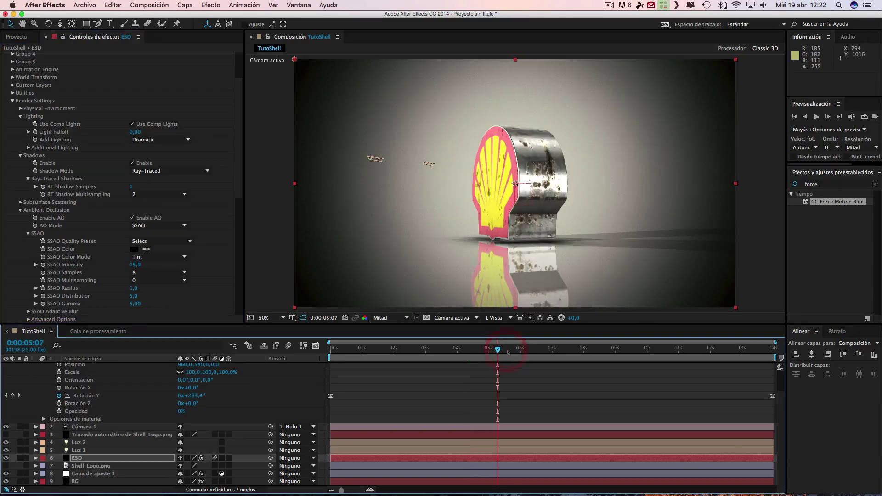
pyautogui.click(523, 352)
pyautogui.click(535, 352)
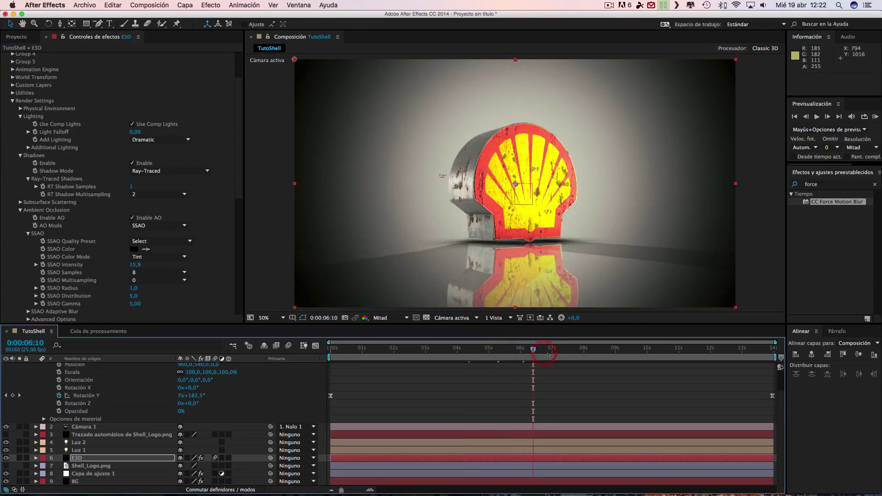
pyautogui.click(561, 354)
pyautogui.click(581, 354)
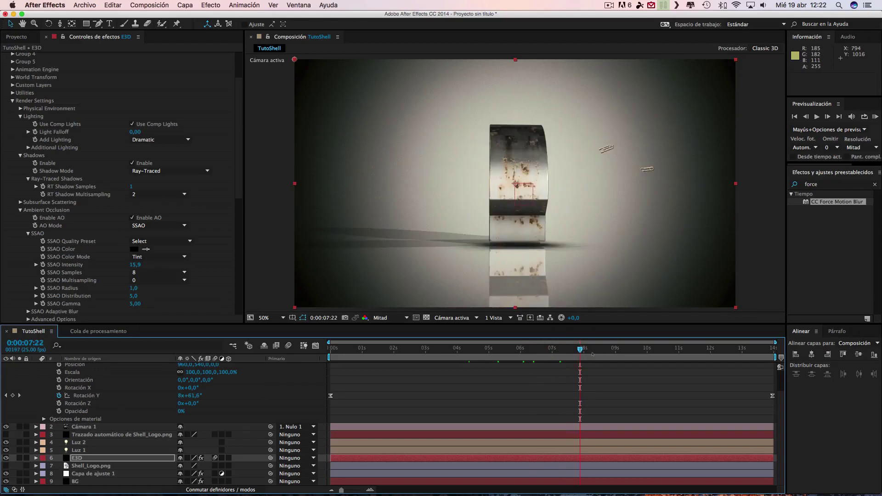
pyautogui.click(642, 353)
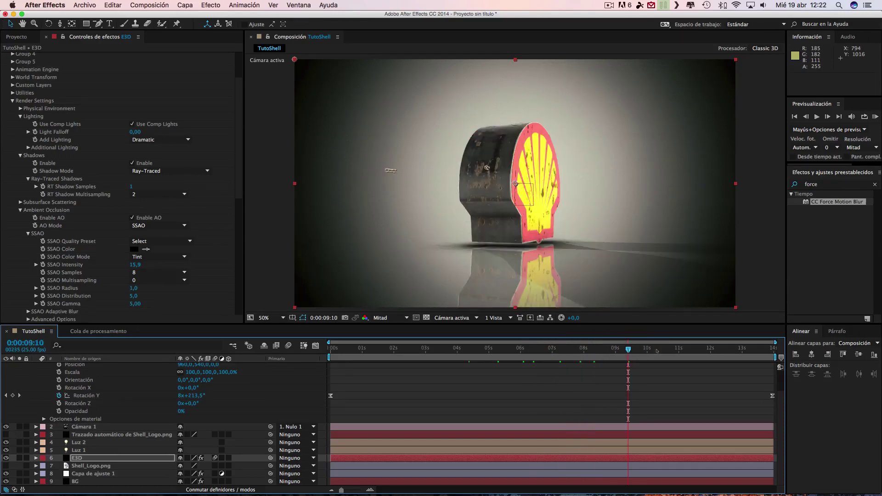
pyautogui.click(662, 352)
pyautogui.click(683, 352)
pyautogui.click(714, 352)
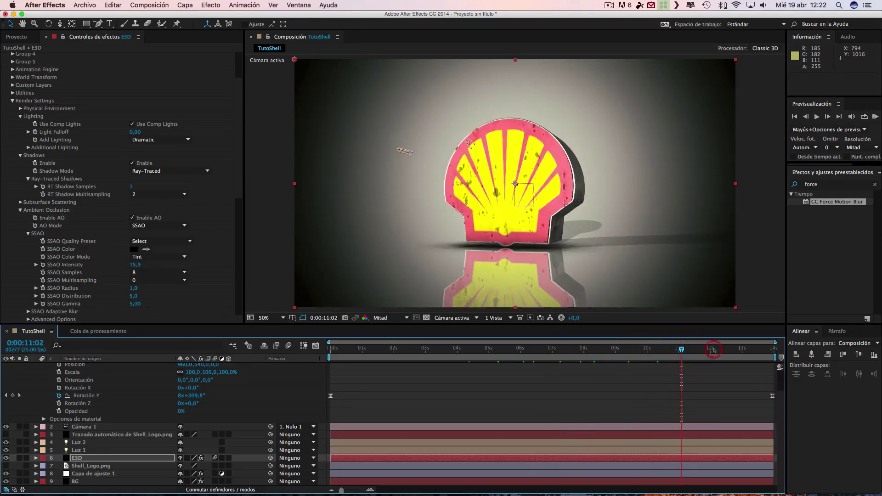
pyautogui.click(732, 349)
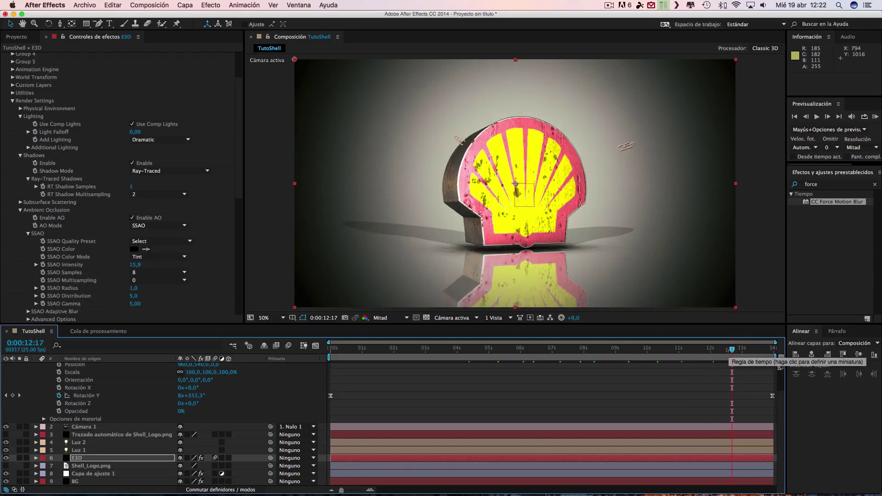
pyautogui.click(546, 350)
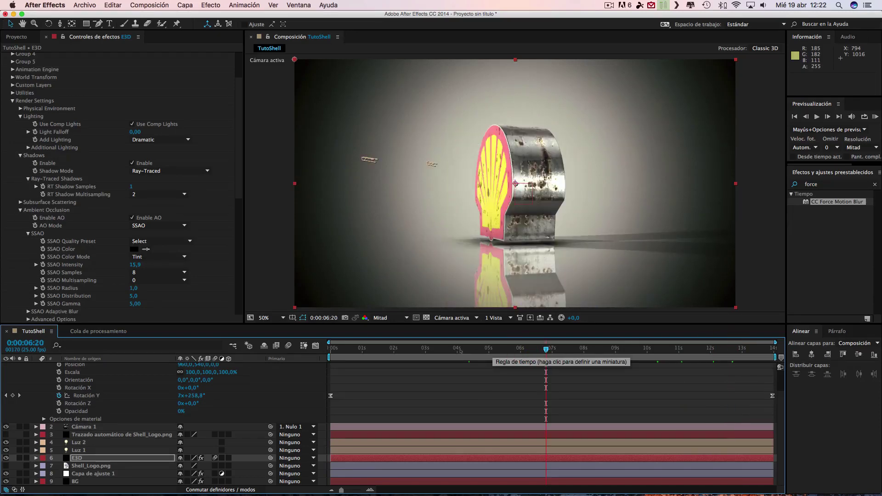
pyautogui.click(183, 6)
# - Create an adjustment layer at the top of the stack named 'curva'
pyautogui.moveTo(318, 16)
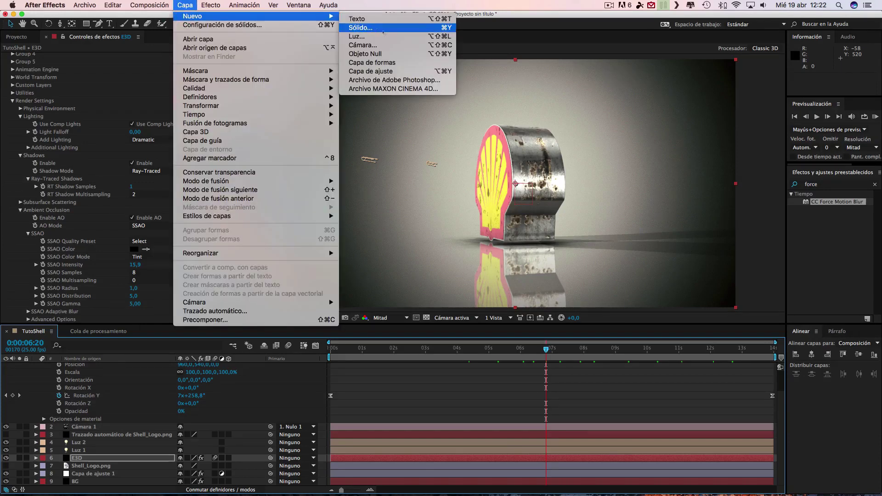
pyautogui.click(366, 71)
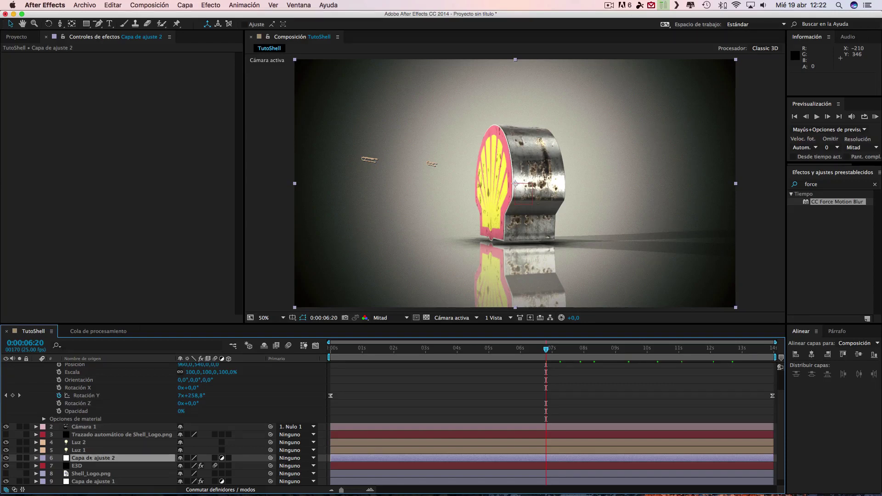
pyautogui.scroll(3, 93, 368)
pyautogui.moveTo(93, 364); pyautogui.dragTo(93, 367)
pyautogui.hotkey('ctrl', 'shift', ']')
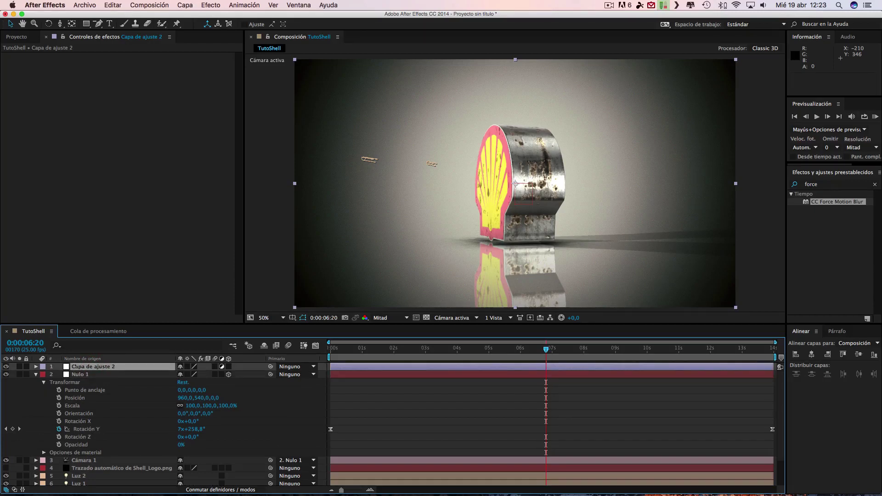
pyautogui.press('Return')
pyautogui.write('urva')
pyautogui.click(105, 366)
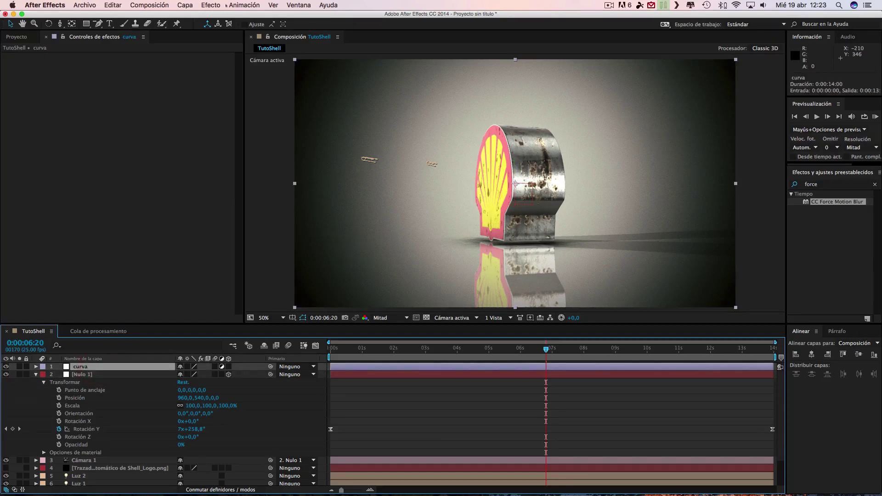
# - Add Curves to curva and bend a gentle S-curve darkening the shadows
pyautogui.click(211, 5)
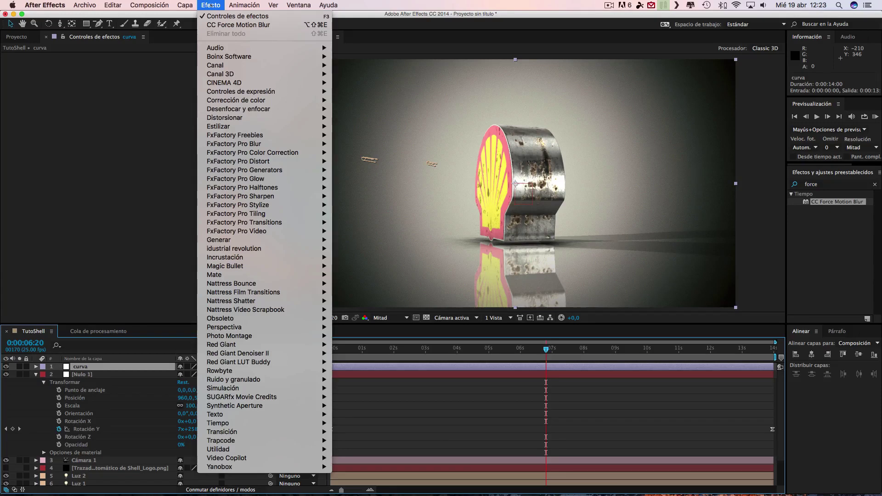
pyautogui.moveTo(239, 100)
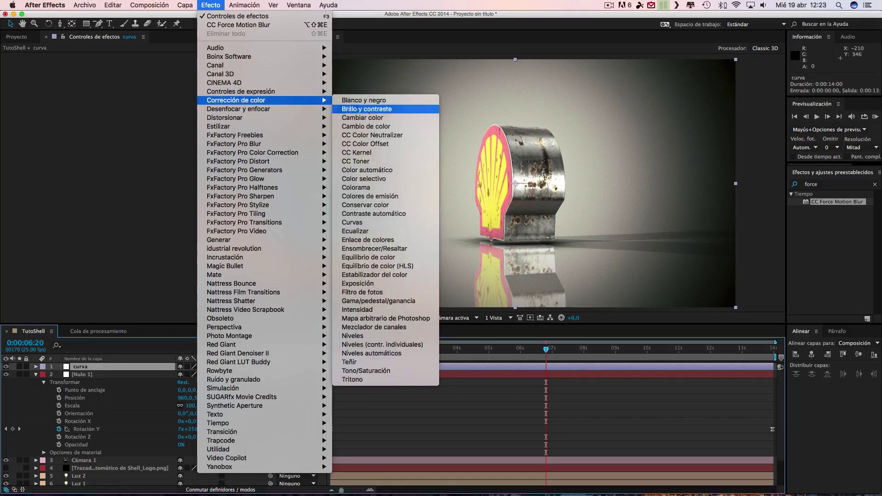
pyautogui.click(352, 223)
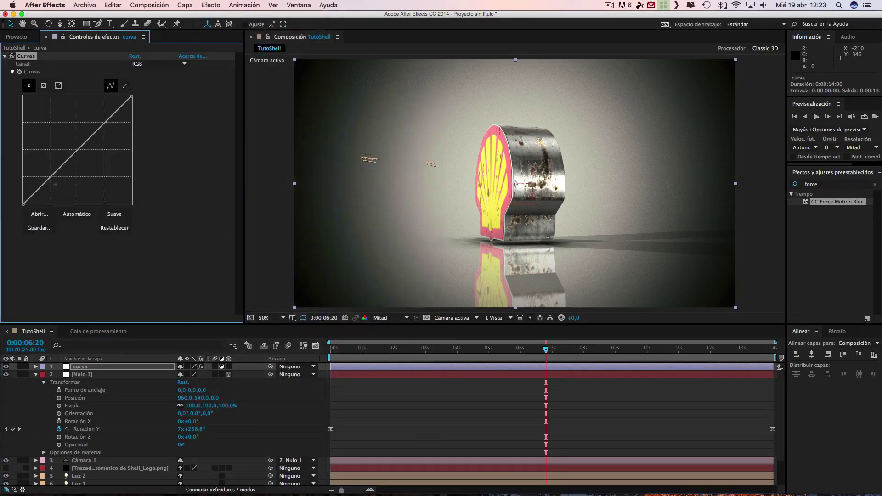
pyautogui.moveTo(51, 177); pyautogui.dragTo(49, 186)
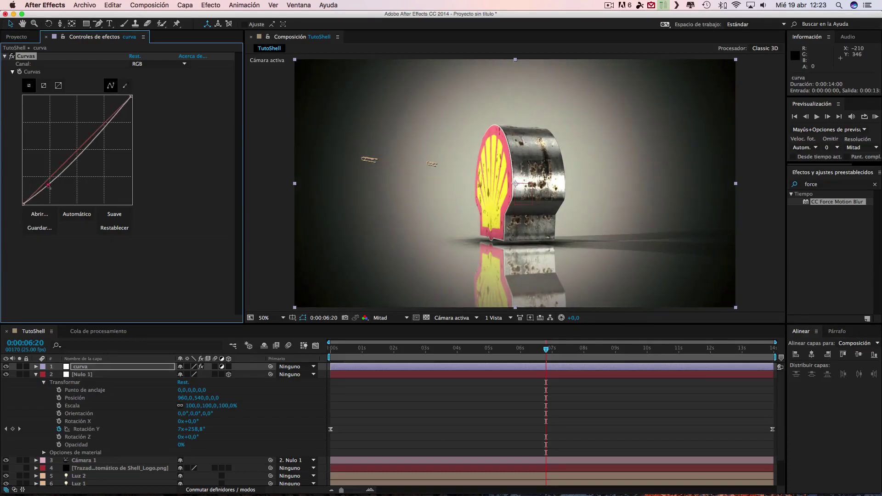
pyautogui.moveTo(102, 128); pyautogui.dragTo(102, 138)
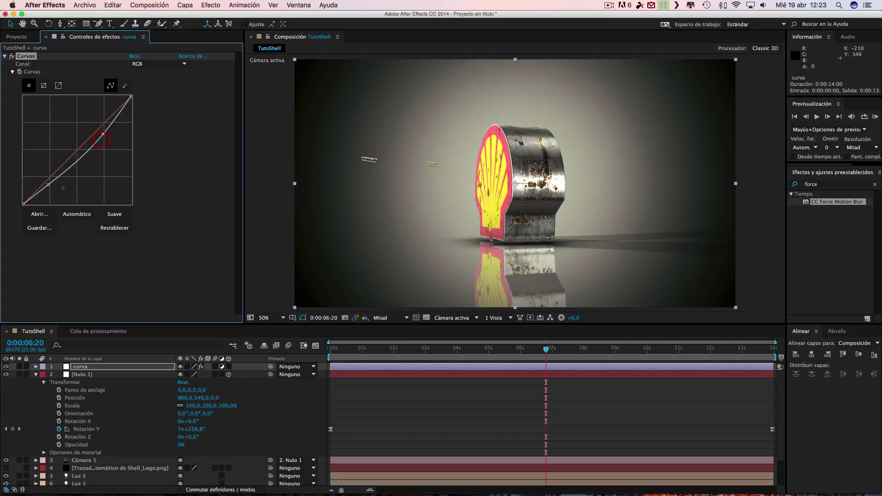
pyautogui.moveTo(48, 184); pyautogui.dragTo(45, 186)
pyautogui.moveTo(104, 133); pyautogui.dragTo(100, 134)
pyautogui.click(197, 164)
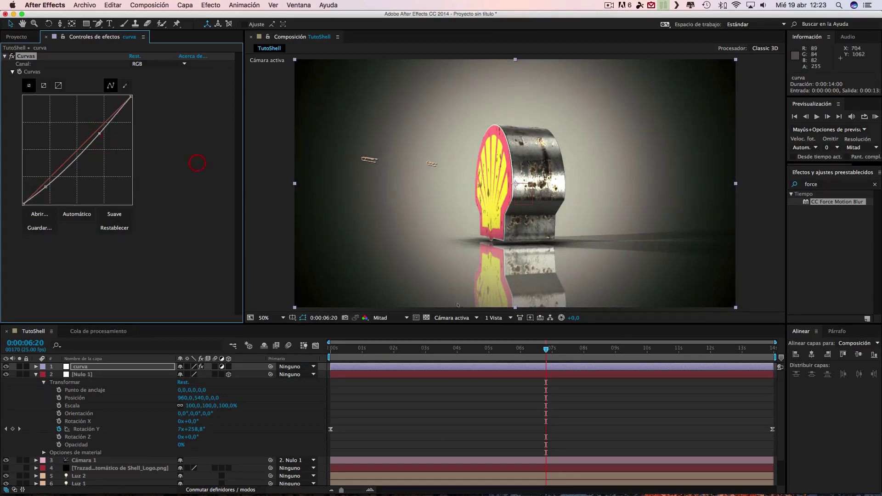
# - Compare Curves on and off at 5:05, 8:19, 4:05 and 6:03
pyautogui.click(495, 350)
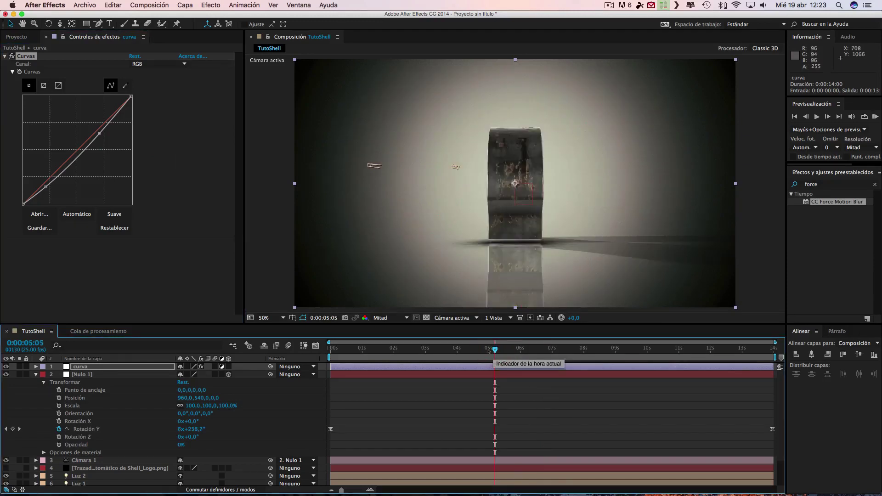
pyautogui.hotkey('shift', 'pageup')
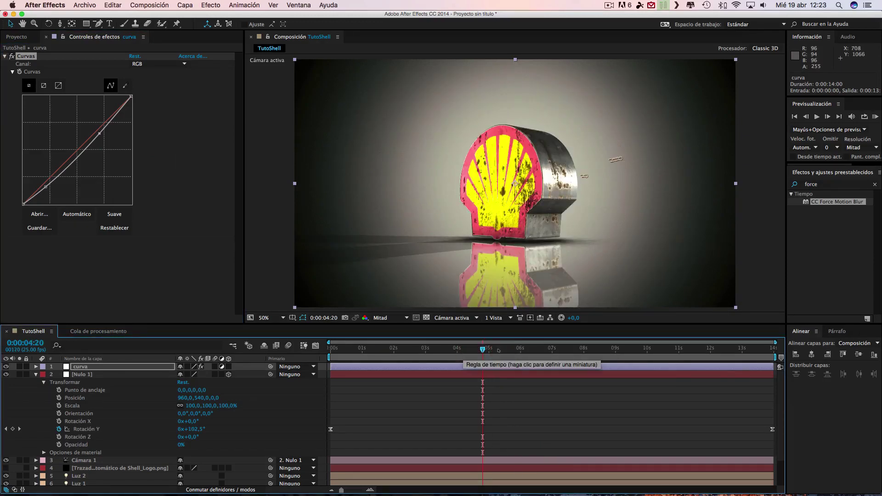
pyautogui.click(608, 350)
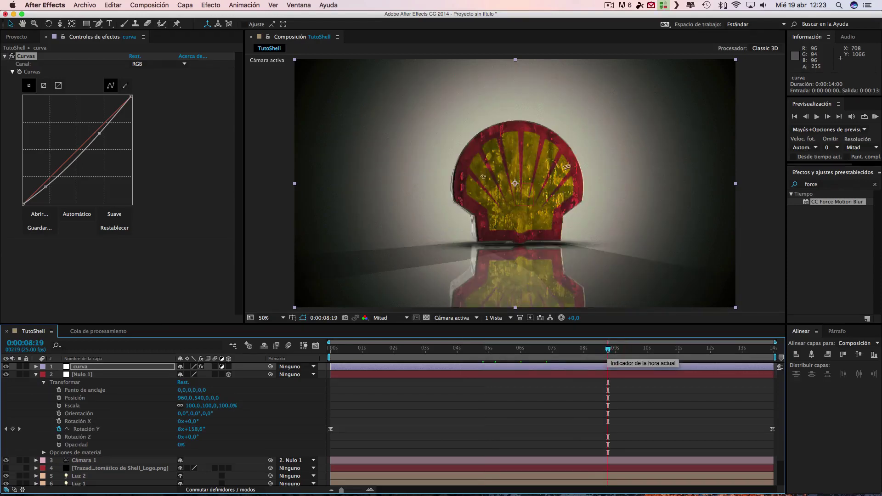
pyautogui.click(12, 56)
pyautogui.click(11, 56)
pyautogui.click(464, 349)
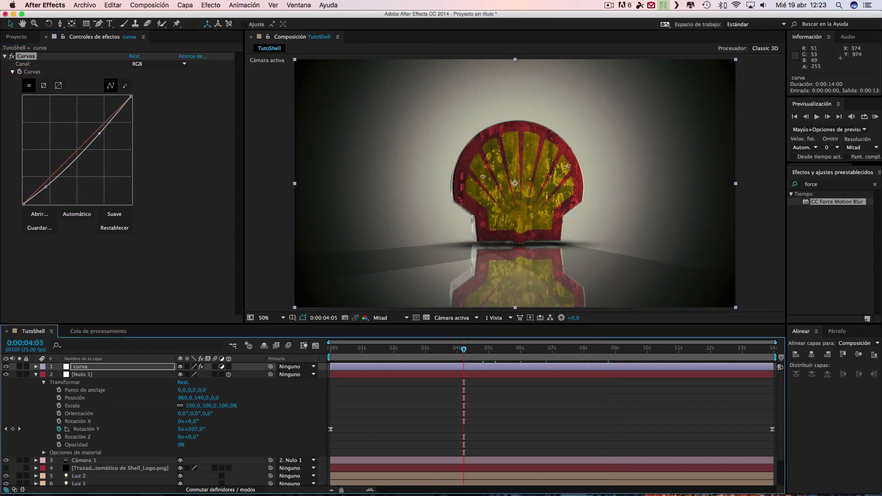
pyautogui.click(12, 56)
pyautogui.click(11, 57)
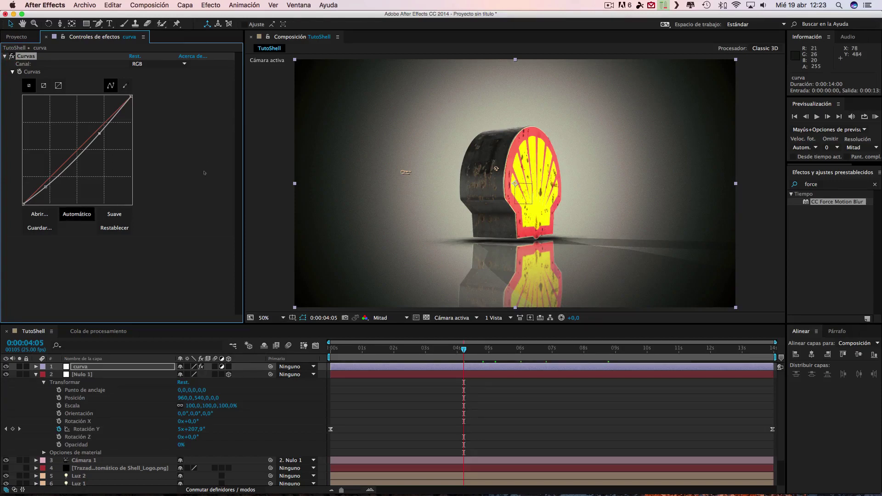
pyautogui.click(525, 348)
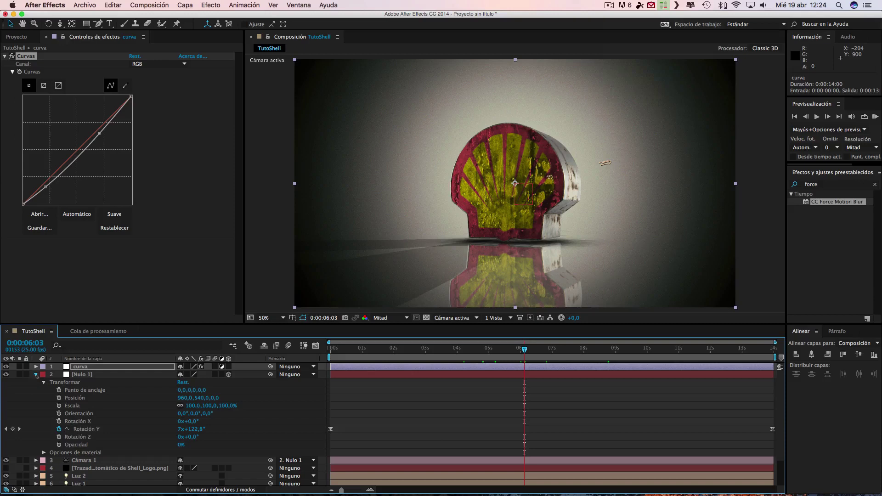
pyautogui.click(36, 375)
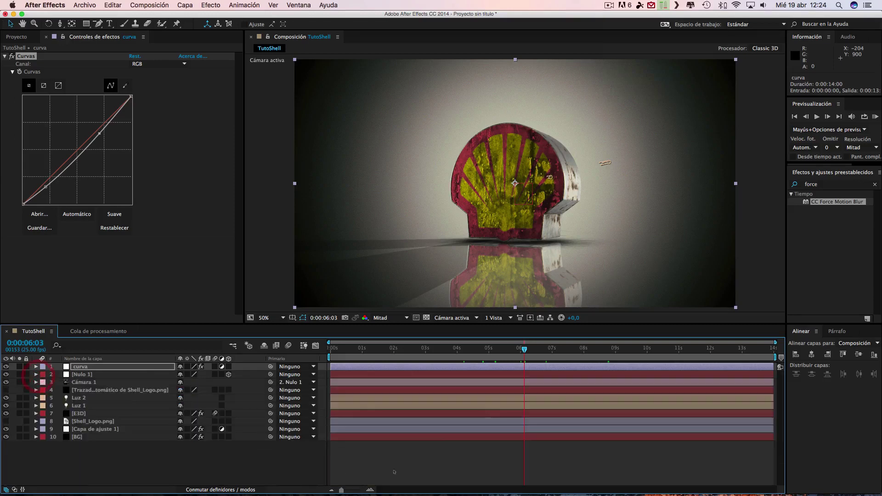
# - Click along the timeline ruler from start to end to preview the logo's rotation
pyautogui.click(466, 351)
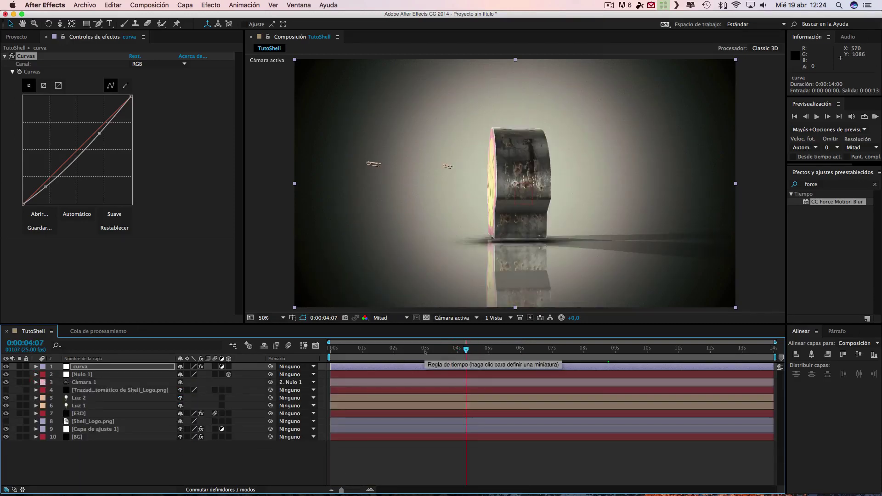
pyautogui.click(425, 354)
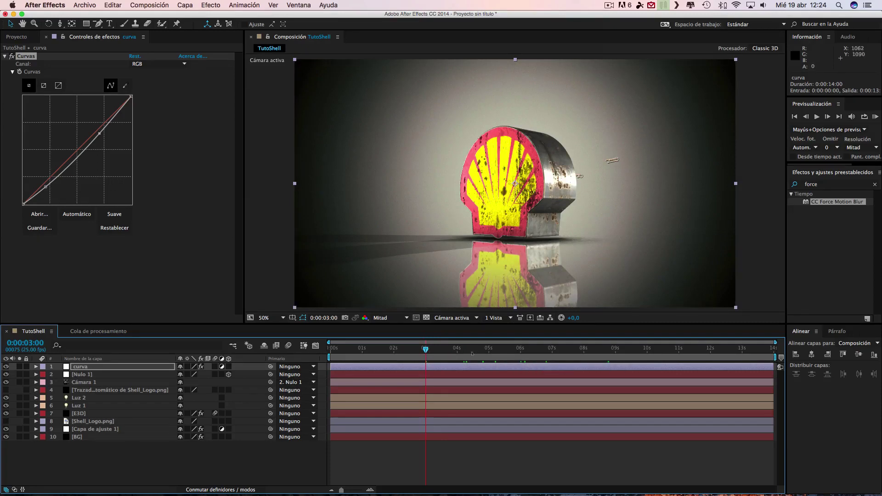
pyautogui.click(521, 352)
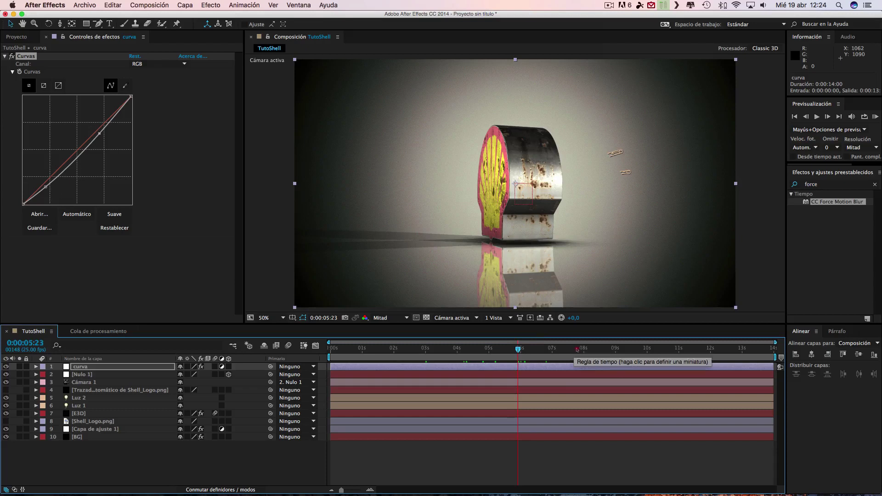
pyautogui.click(574, 352)
pyautogui.click(636, 351)
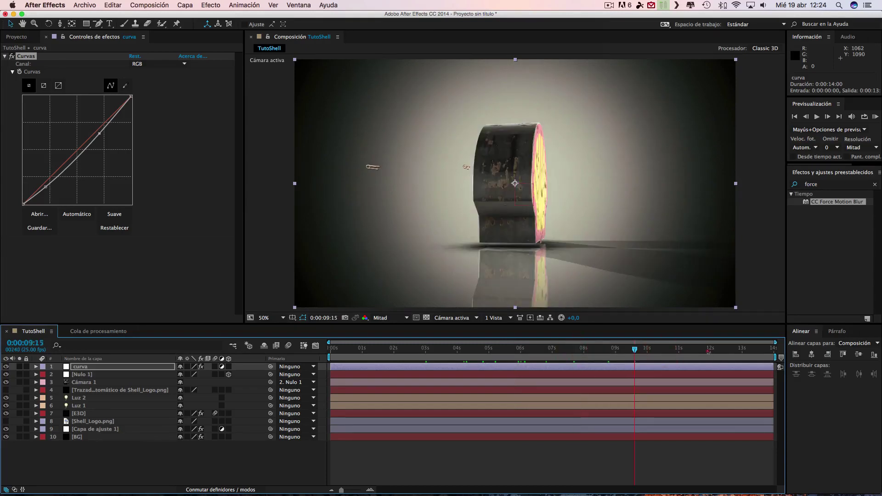
pyautogui.click(707, 352)
pyautogui.click(718, 352)
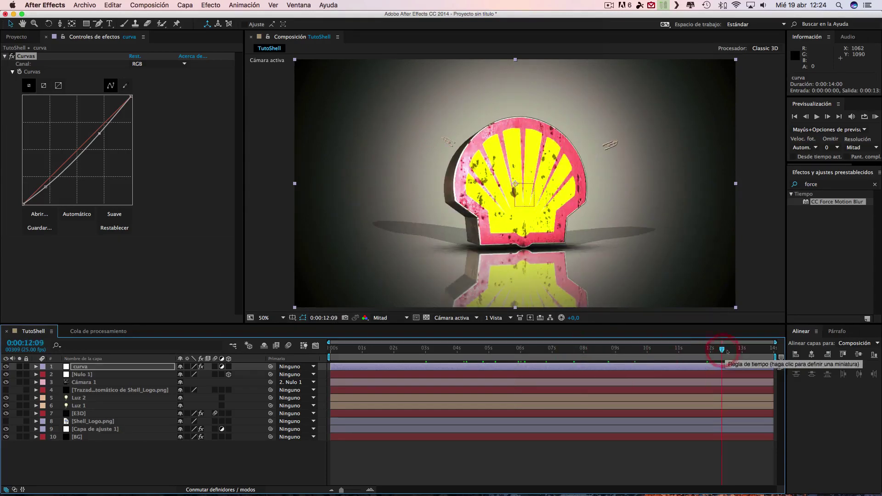
pyautogui.click(733, 352)
pyautogui.click(762, 352)
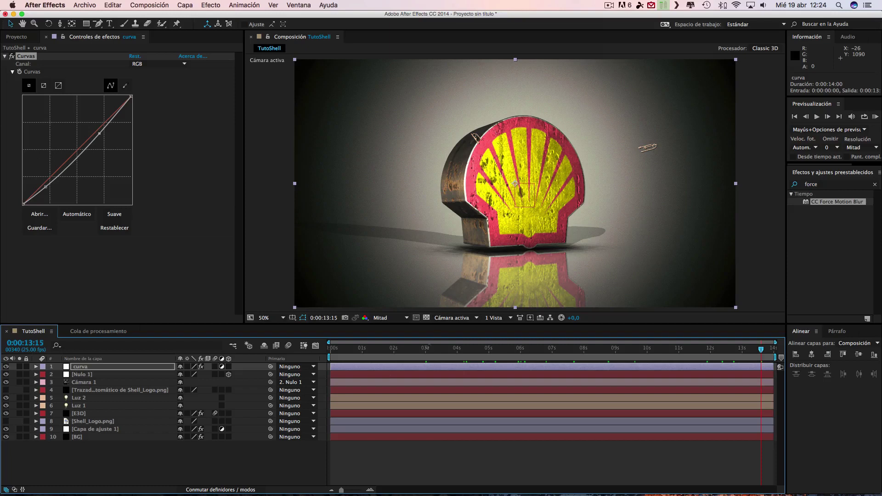
pyautogui.click(408, 353)
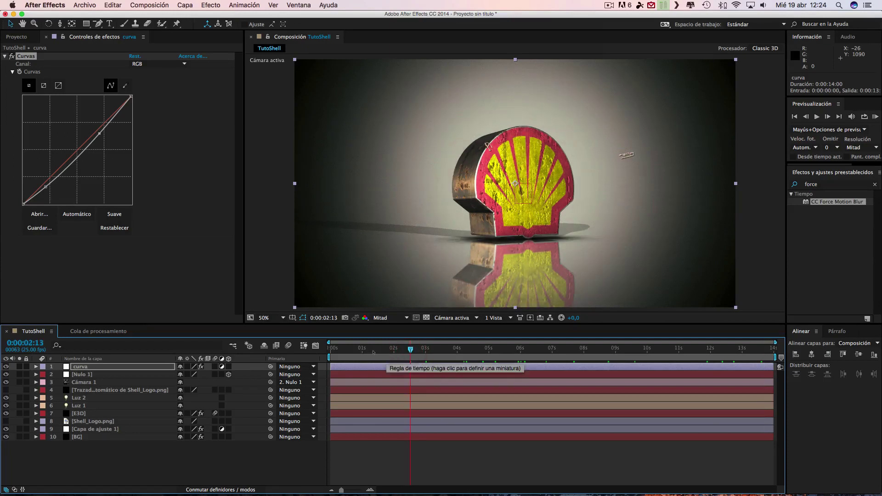
pyautogui.click(373, 356)
pyautogui.click(424, 353)
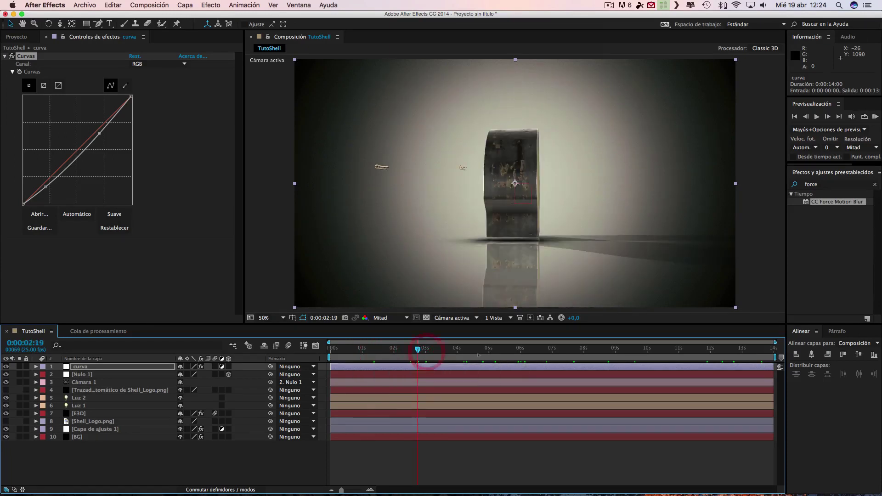
pyautogui.click(494, 352)
pyautogui.click(560, 351)
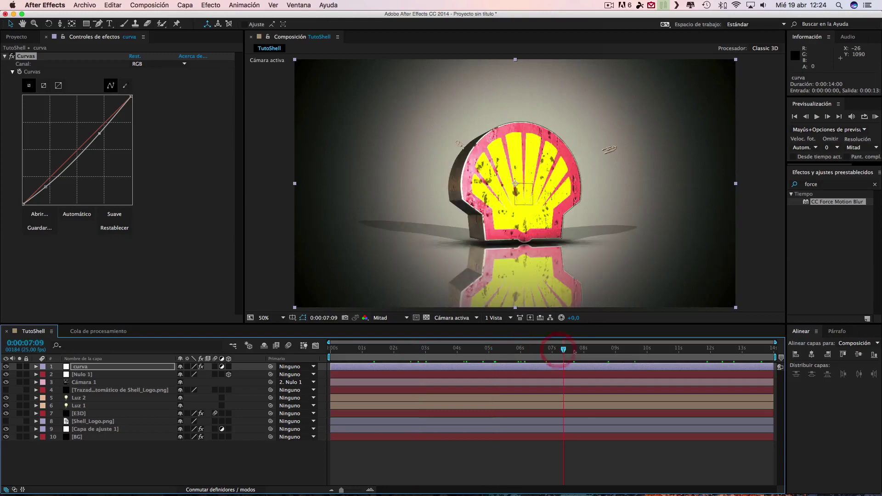
pyautogui.click(600, 351)
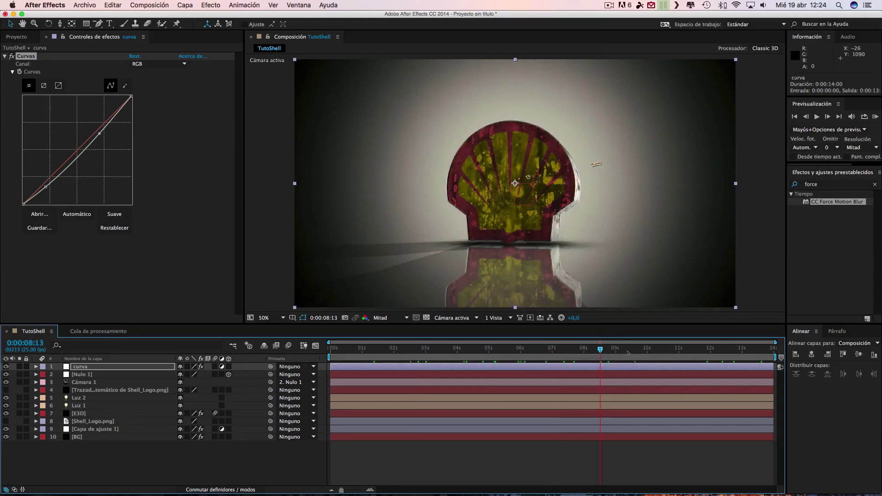
pyautogui.click(634, 352)
pyautogui.click(713, 351)
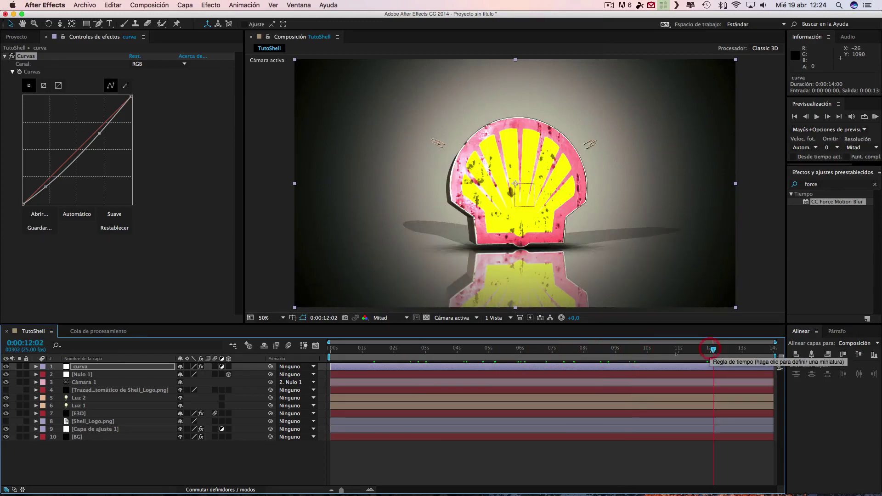
pyautogui.click(732, 349)
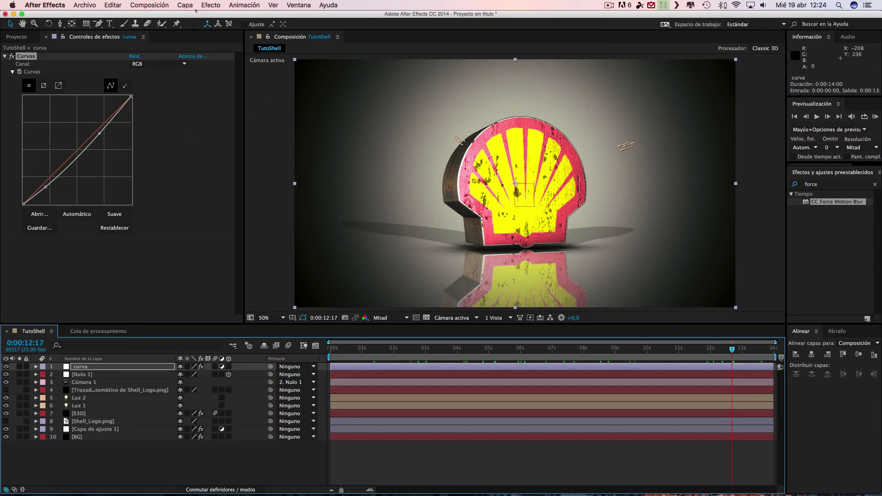
# - Deselect the curva layer and scrub from about 9 seconds to 0:00:11:11
pyautogui.click(115, 228)
pyautogui.click(81, 451)
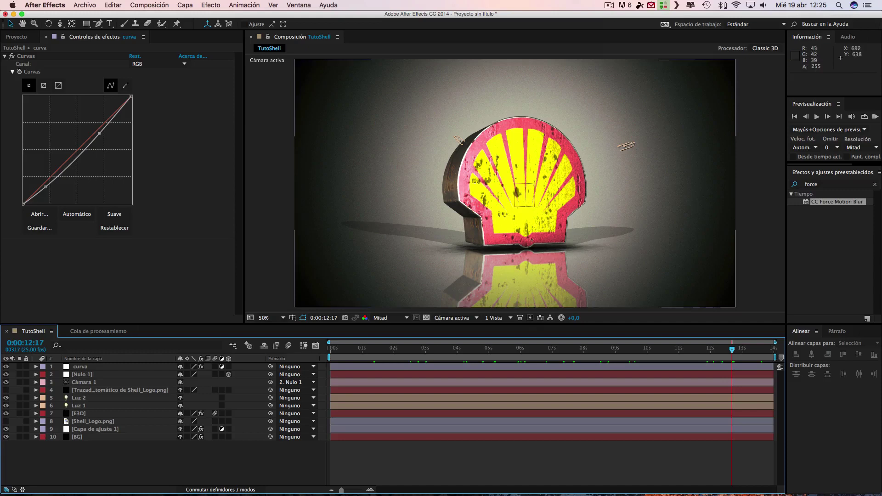
pyautogui.click(648, 351)
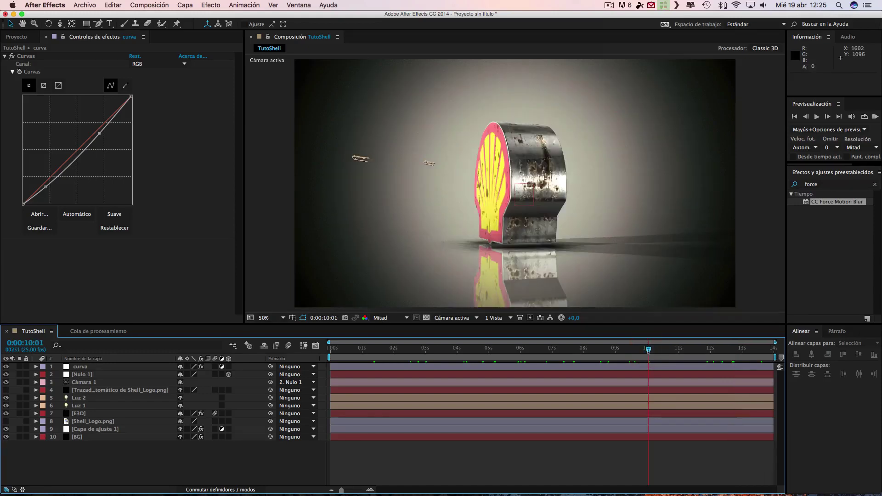
pyautogui.click(623, 351)
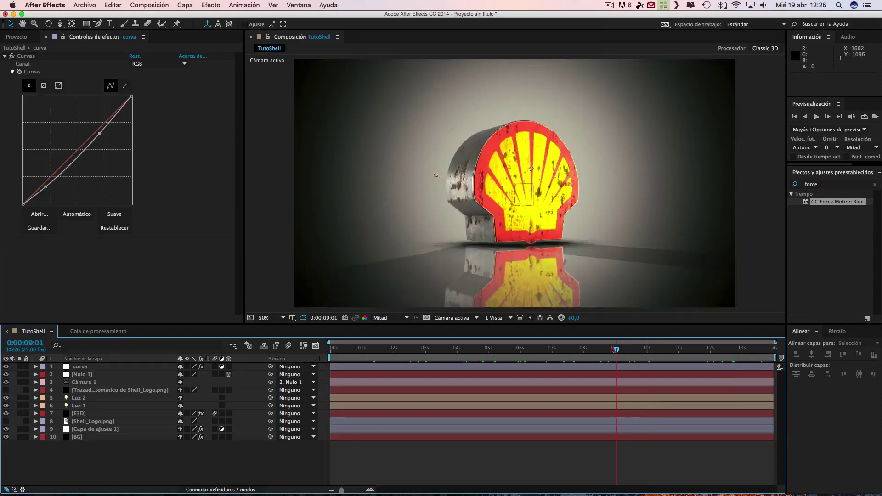
pyautogui.moveTo(622, 351); pyautogui.dragTo(724, 357)
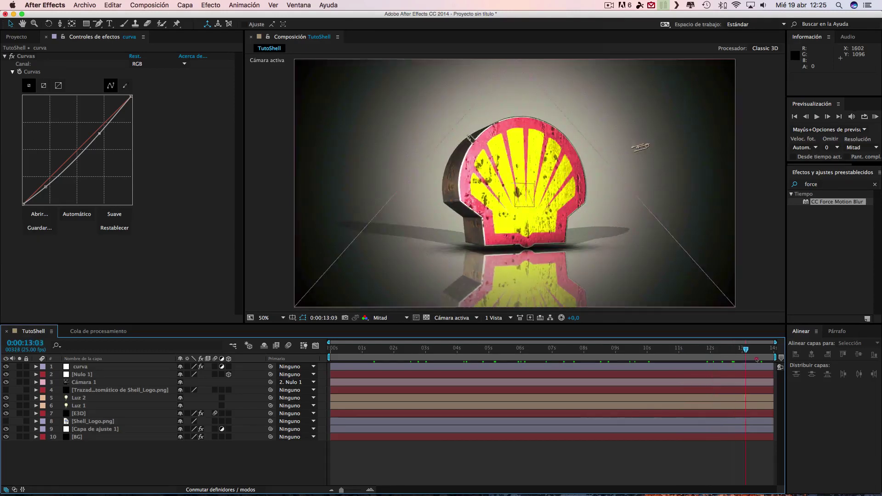
pyautogui.moveTo(724, 357)
pyautogui.mouseDown()
pyautogui.moveTo(776, 361)
pyautogui.moveTo(625, 351)
pyautogui.moveTo(693, 355)
pyautogui.mouseUp()
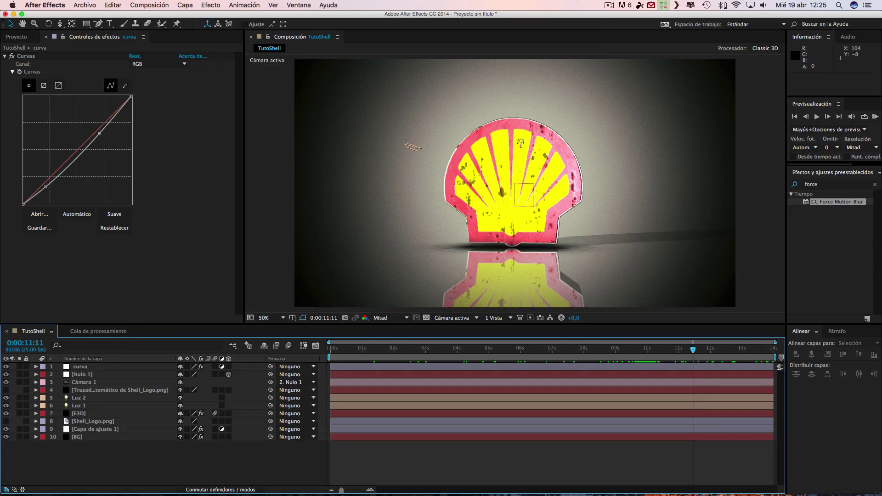
# - Create a new solid layer named 'saber'
pyautogui.click(185, 5)
pyautogui.moveTo(197, 16)
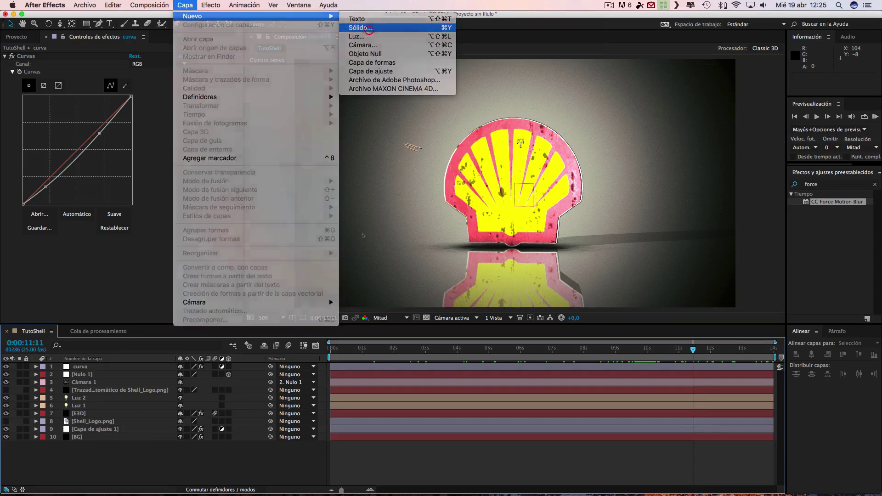
pyautogui.click(369, 29)
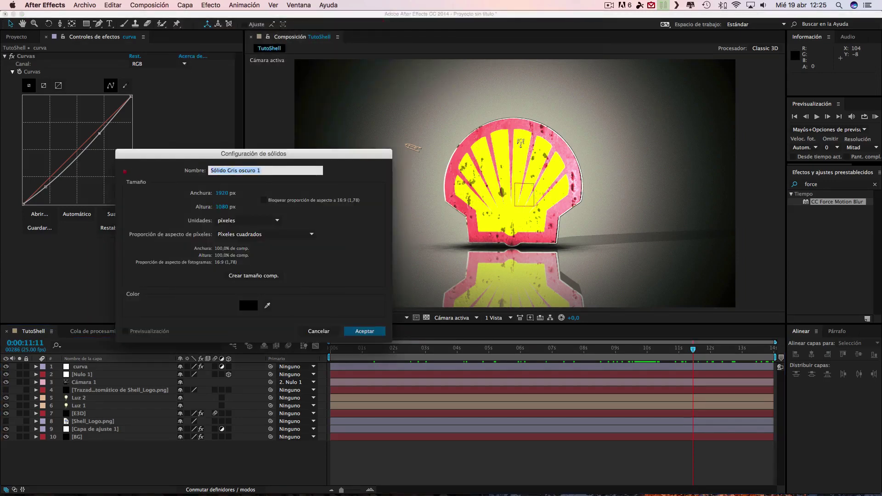
pyautogui.write('saber')
pyautogui.click(366, 331)
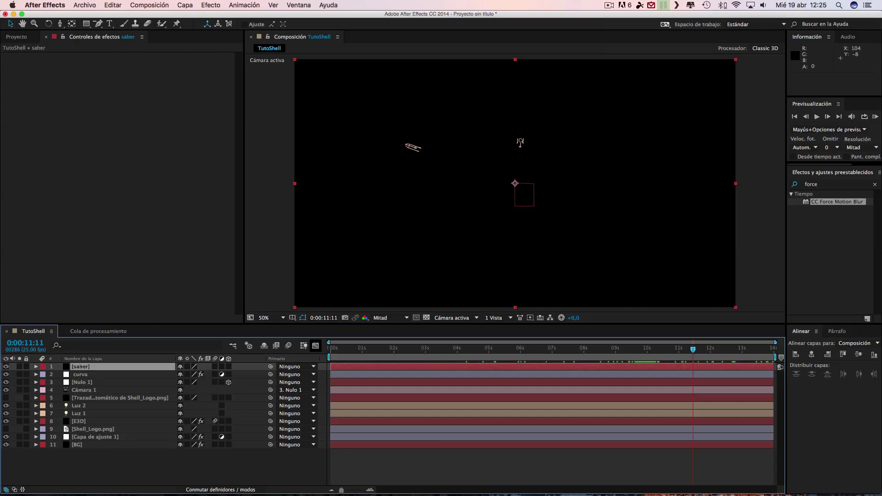
# - Apply the Video Copilot Saber effect to the saber solid
pyautogui.click(80, 366)
pyautogui.click(210, 5)
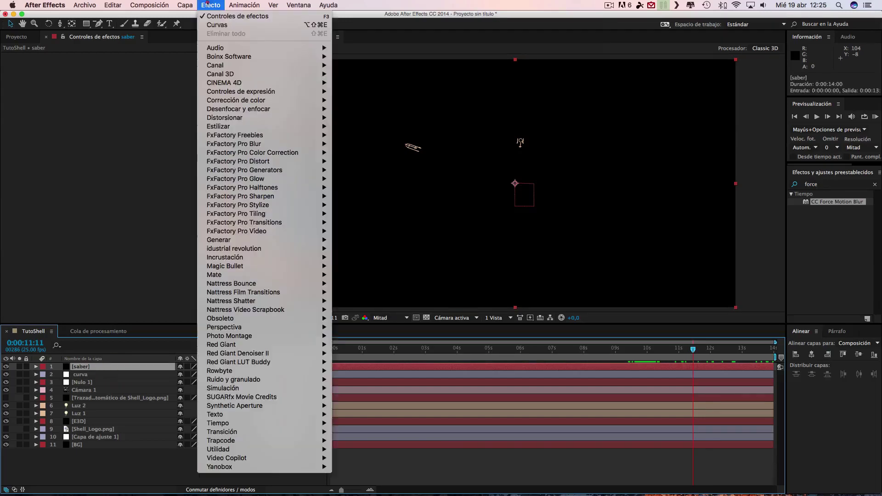
pyautogui.moveTo(253, 451)
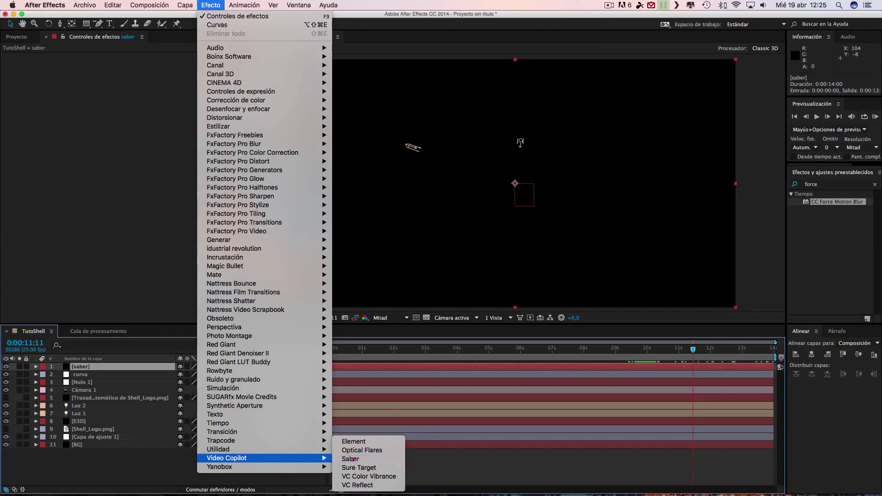
pyautogui.click(352, 459)
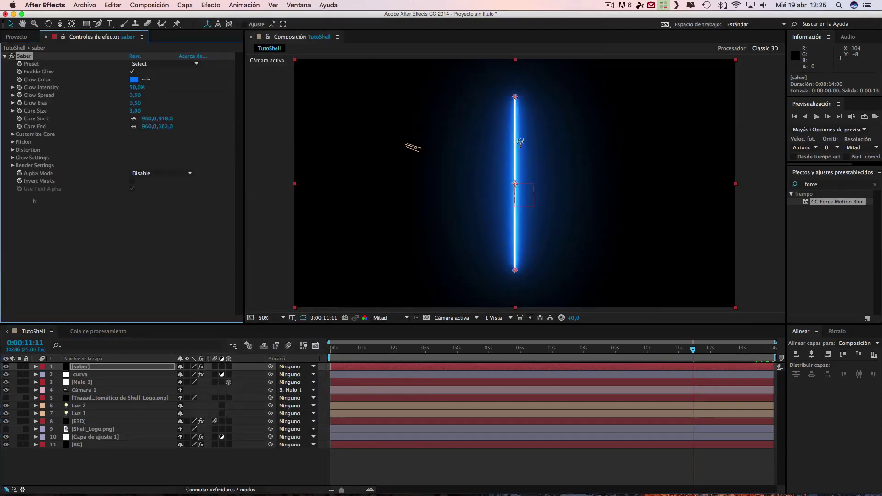
# - Try the Saber presets Firestorm, Fire, Ghost, Patronus, Solar, Velocity and Yellow Smoke
pyautogui.click(177, 64)
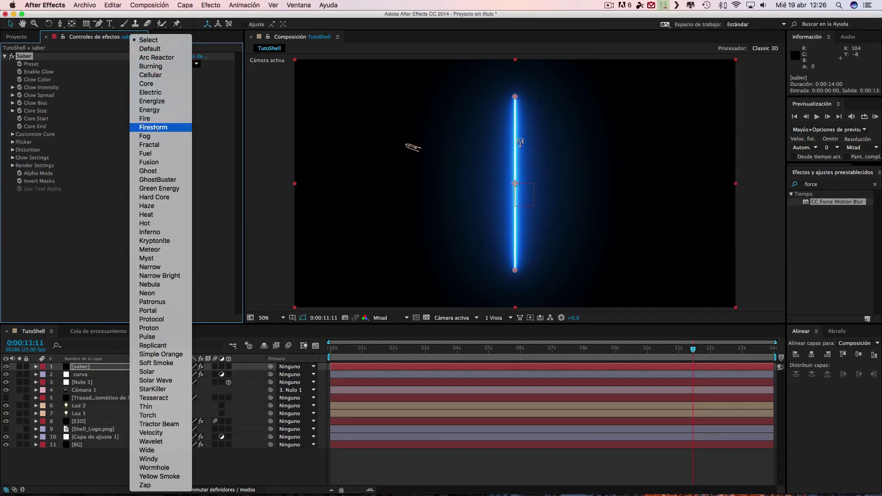
pyautogui.click(153, 127)
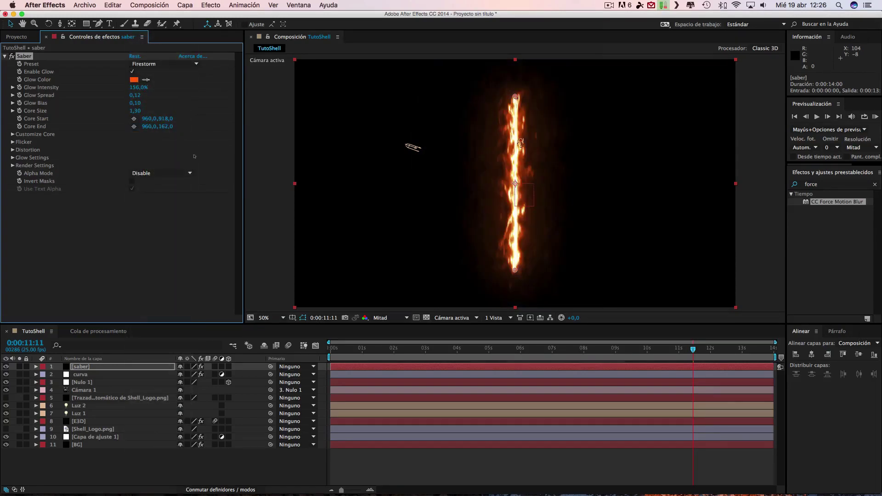
pyautogui.click(158, 64)
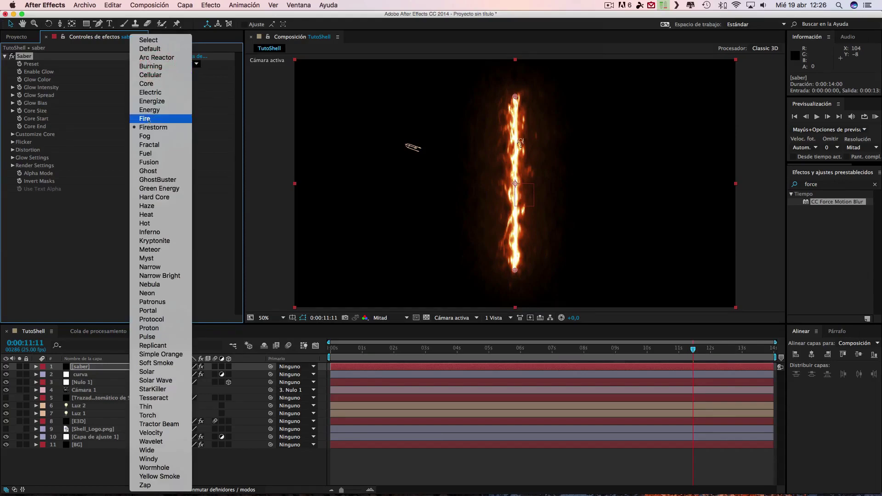
pyautogui.click(175, 120)
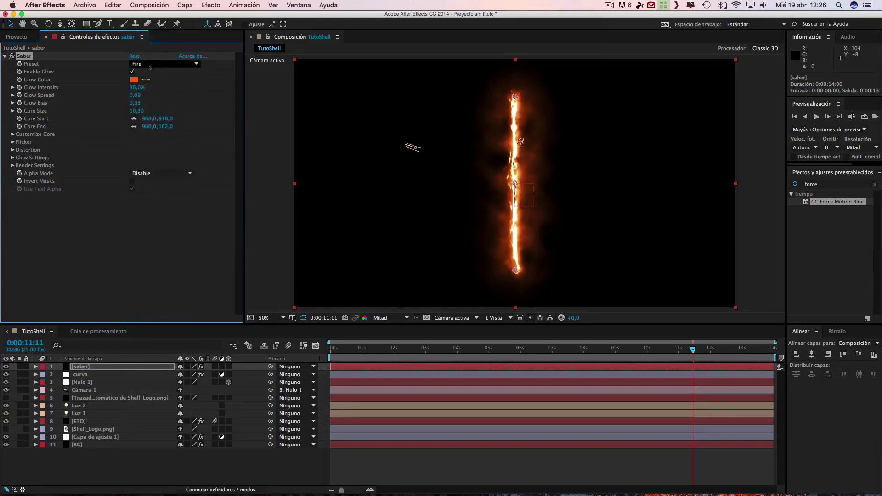
pyautogui.click(149, 66)
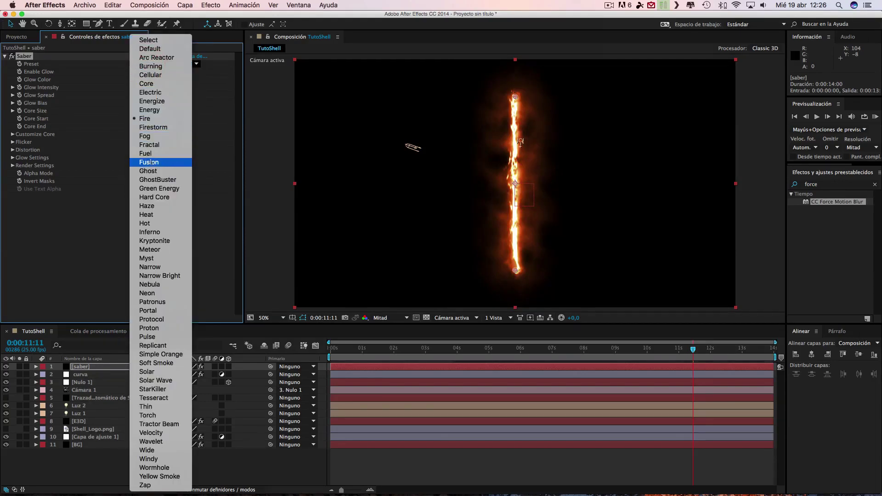
pyautogui.click(148, 171)
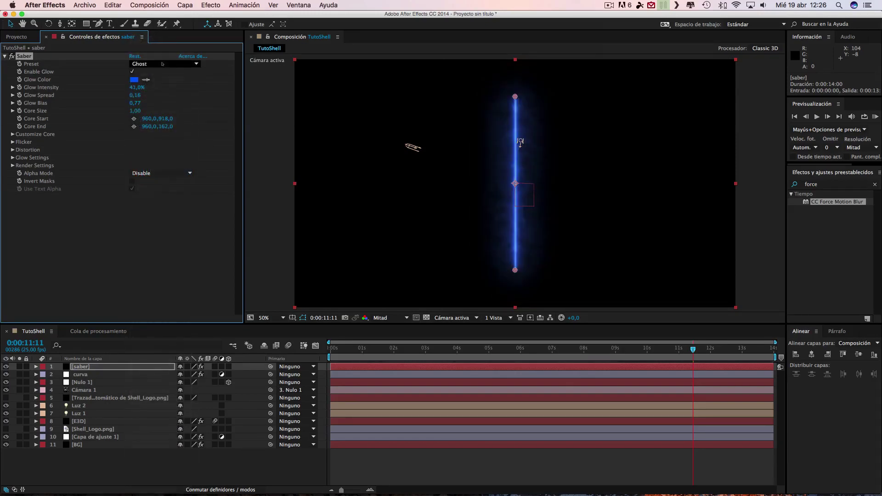
pyautogui.click(162, 64)
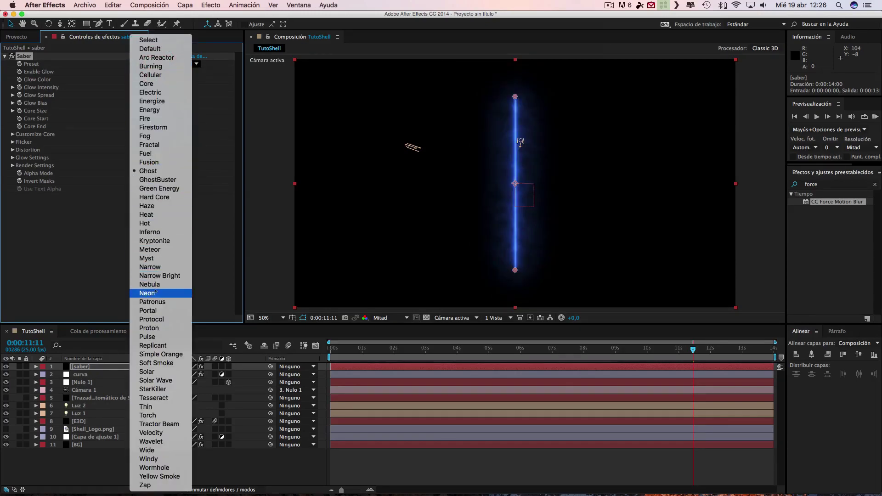
pyautogui.click(153, 302)
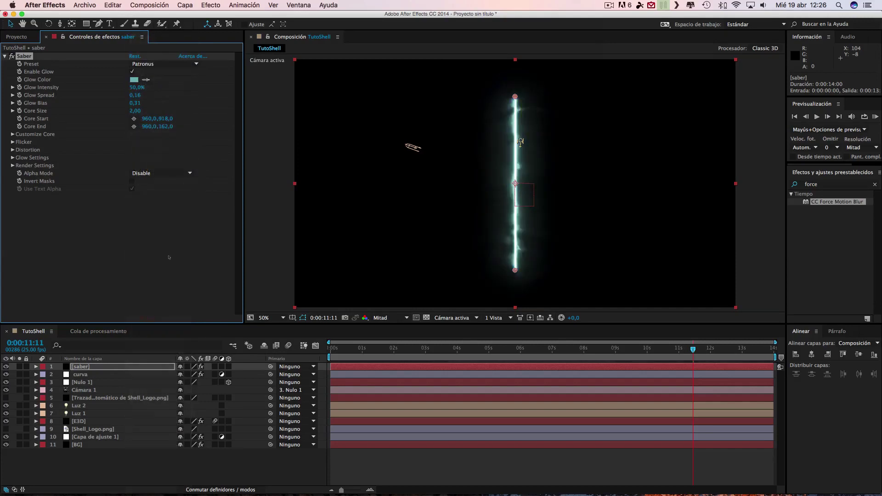
pyautogui.click(158, 63)
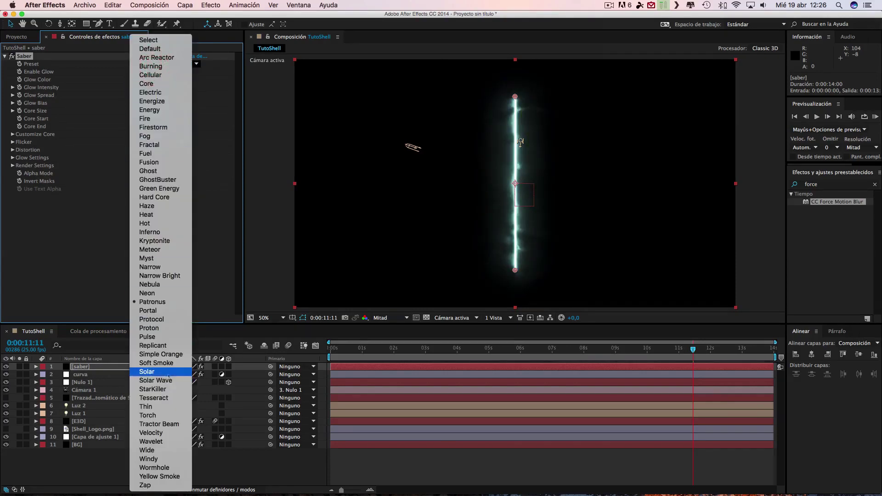
pyautogui.click(165, 369)
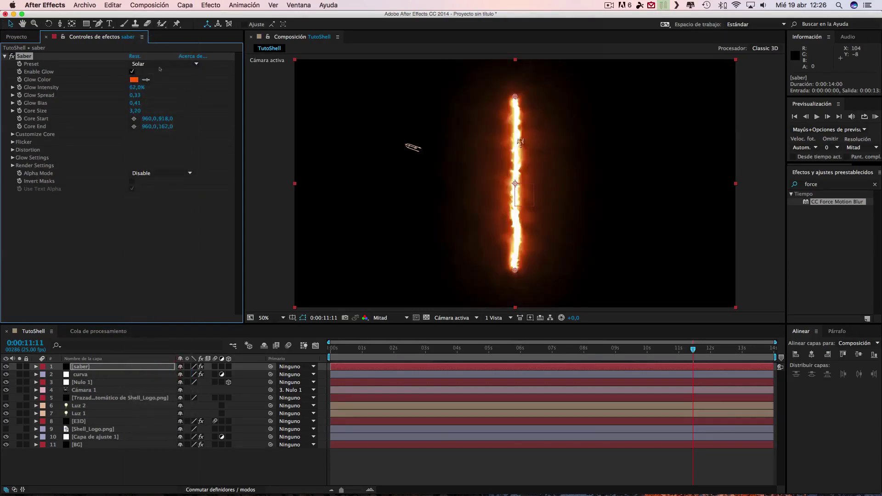
pyautogui.click(160, 66)
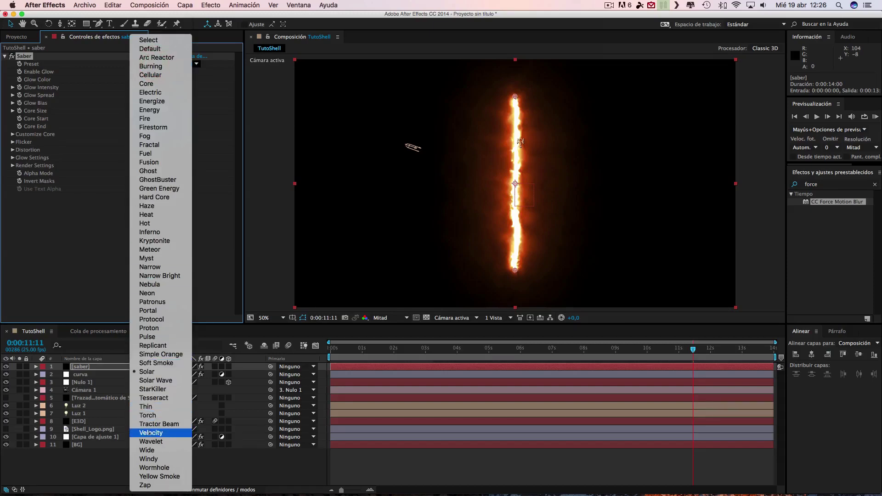
pyautogui.click(149, 433)
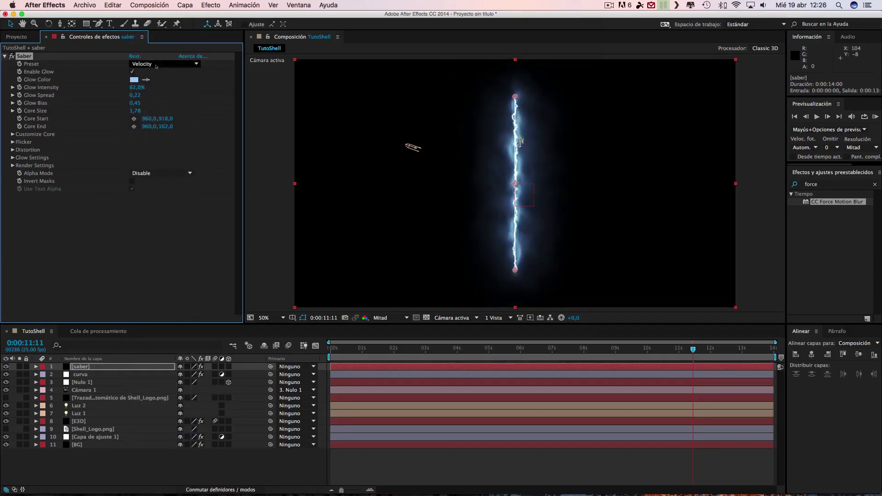
pyautogui.click(159, 64)
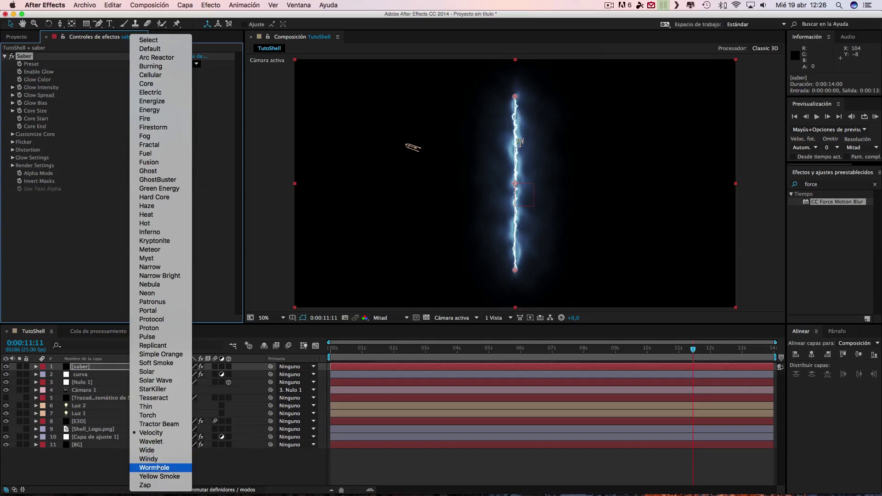
pyautogui.click(159, 476)
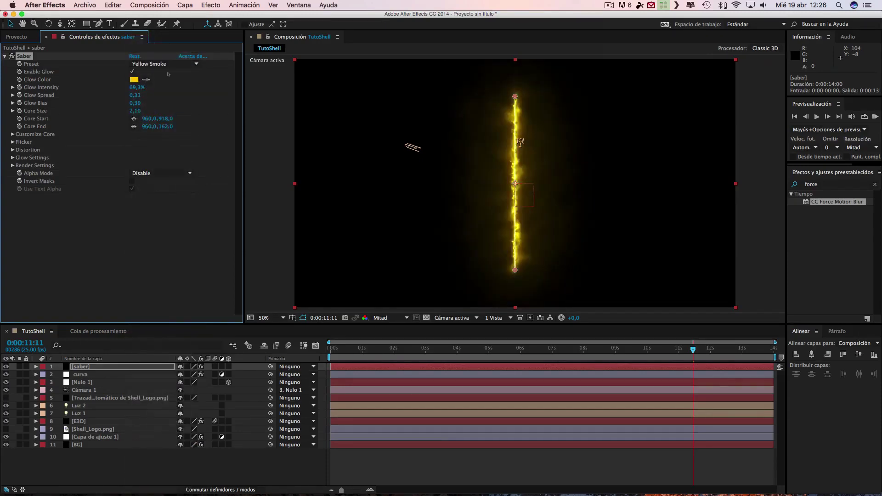
# - Settle on the Firestorm preset and lower Glow Intensity to 138%
pyautogui.click(166, 64)
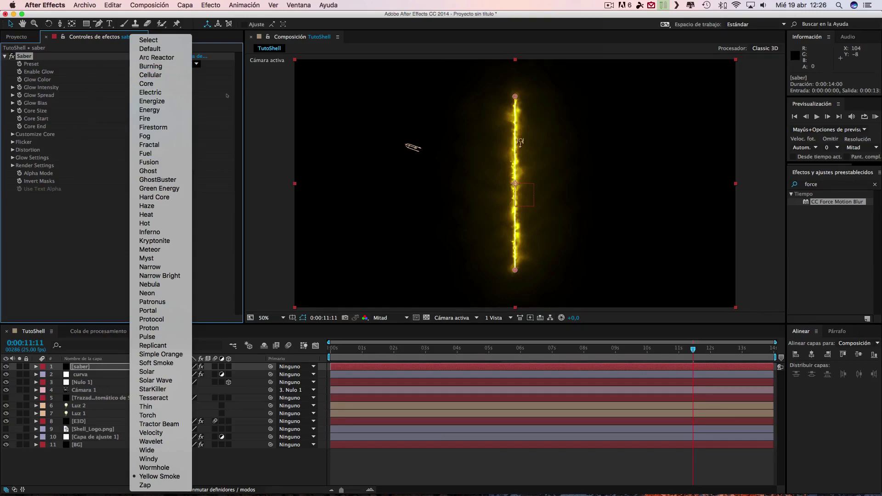
pyautogui.click(224, 95)
pyautogui.click(163, 64)
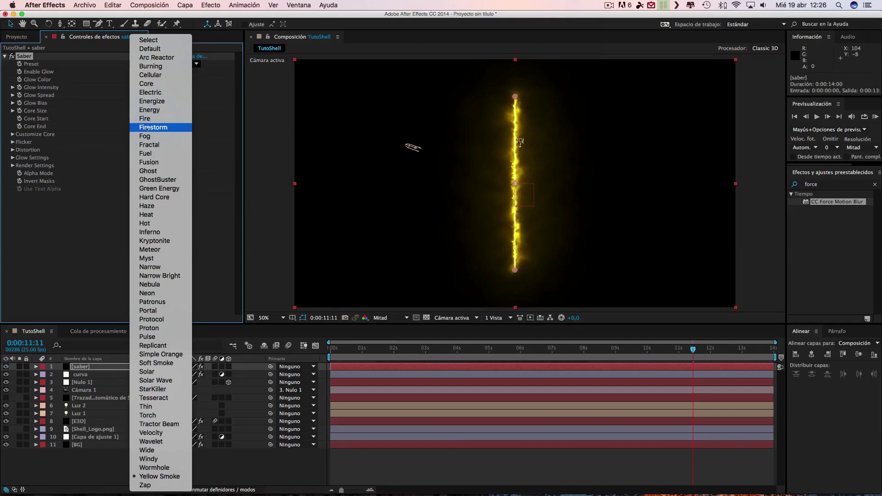
pyautogui.click(148, 127)
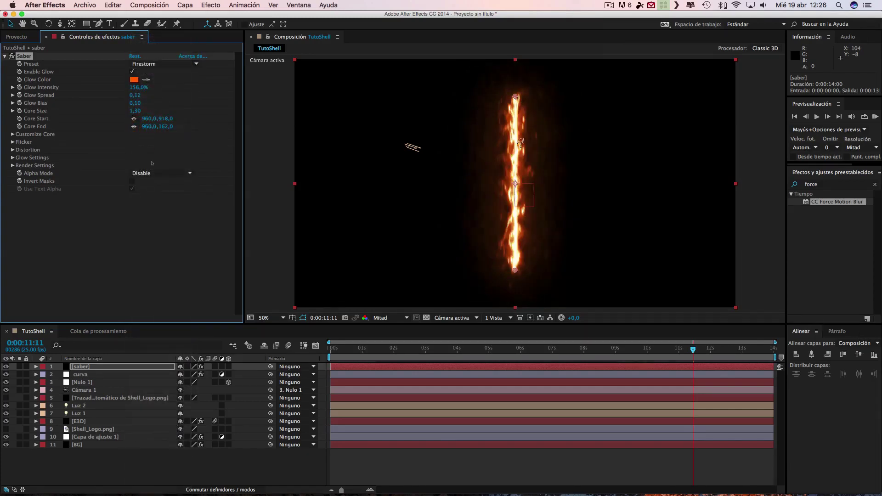
pyautogui.moveTo(135, 89); pyautogui.dragTo(107, 87)
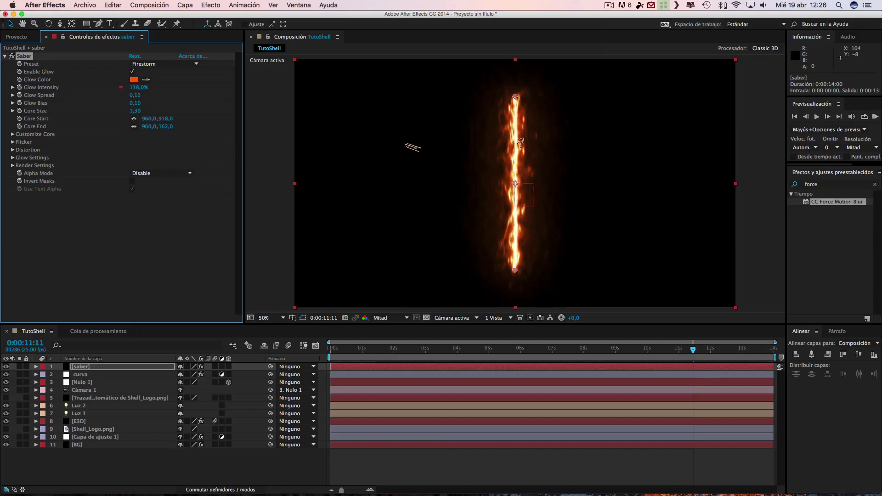
# - Set Glow Intensity to 86%, Composite Settings to Transparent, and make the saber layer 3D
pyautogui.moveTo(103, 88); pyautogui.dragTo(104, 88)
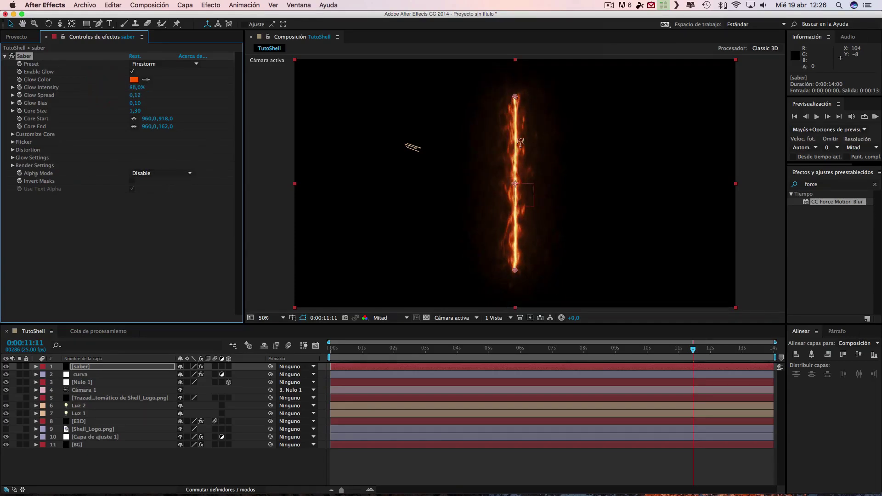
pyautogui.click(13, 165)
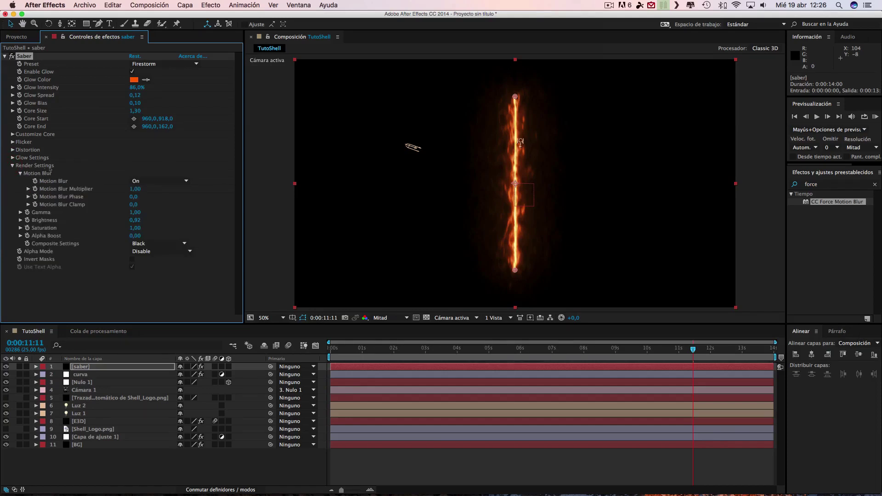
pyautogui.click(159, 244)
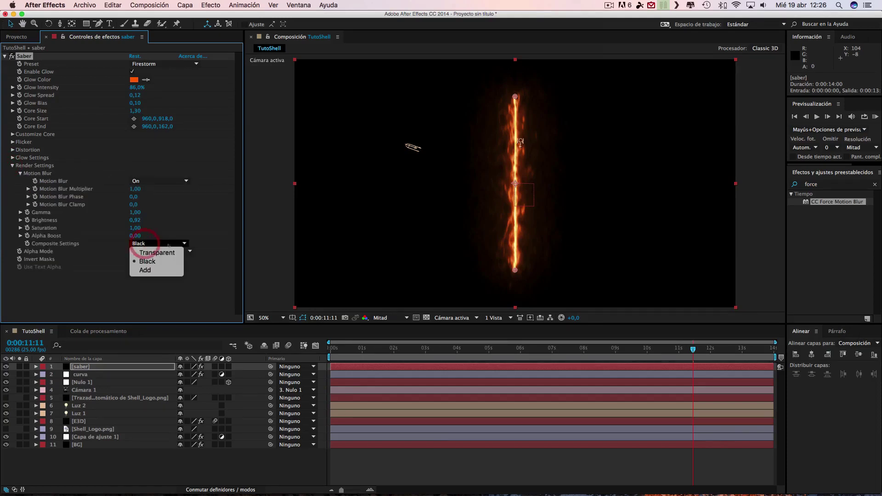
pyautogui.press('Return')
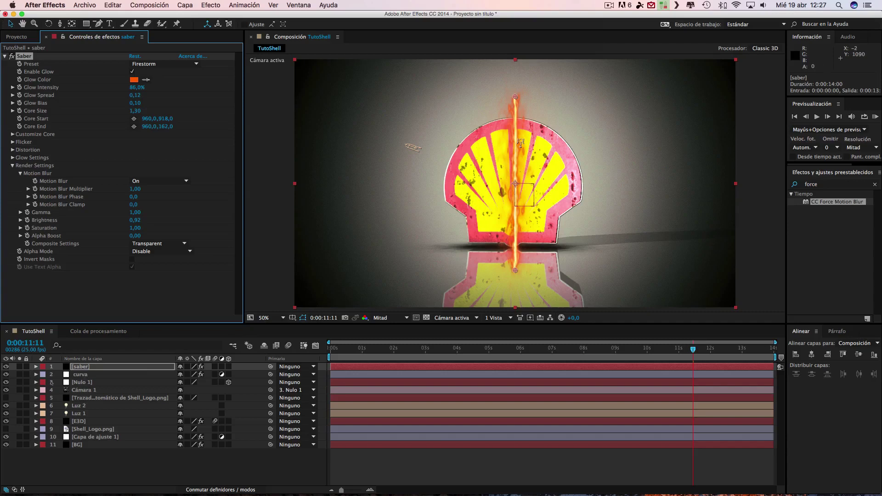
pyautogui.click(229, 367)
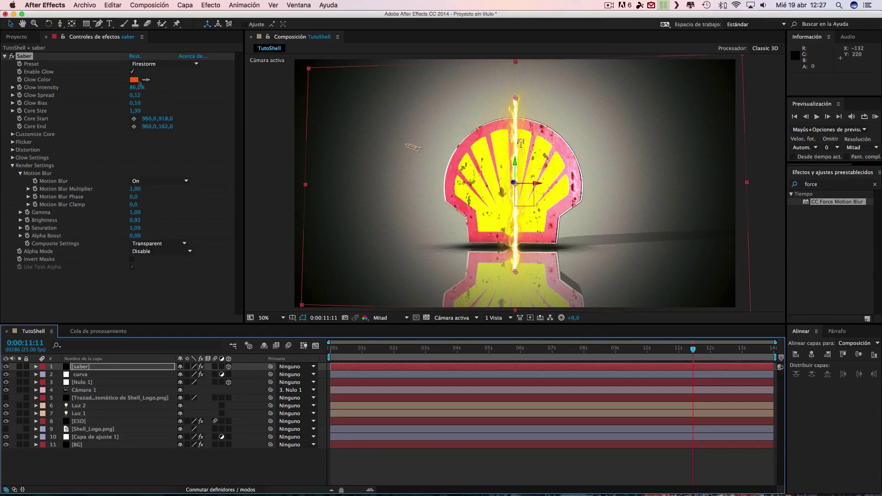
# - Change the Saber glow colour to darker orange E76007 and lower Glow Bias to about 0,04
pyautogui.click(137, 81)
pyautogui.moveTo(351, 283)
pyautogui.mouseDown()
pyautogui.moveTo(351, 234)
pyautogui.moveTo(358, 234)
pyautogui.mouseUp()
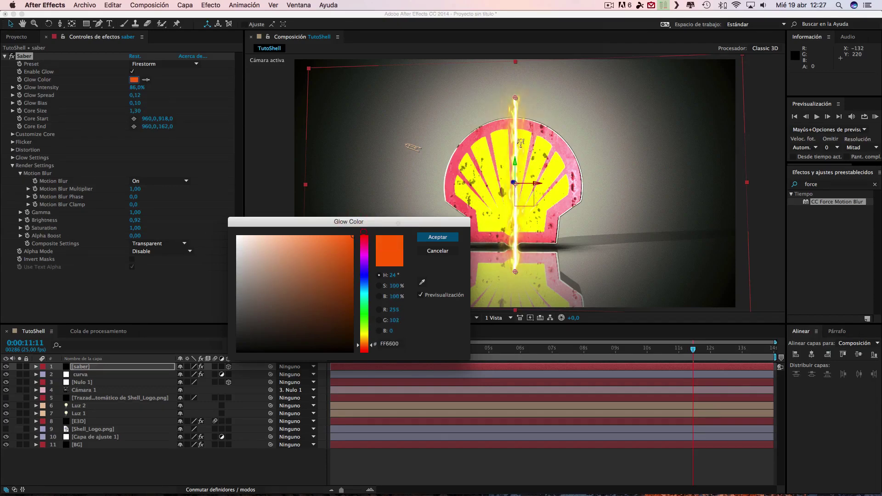
pyautogui.click(433, 233)
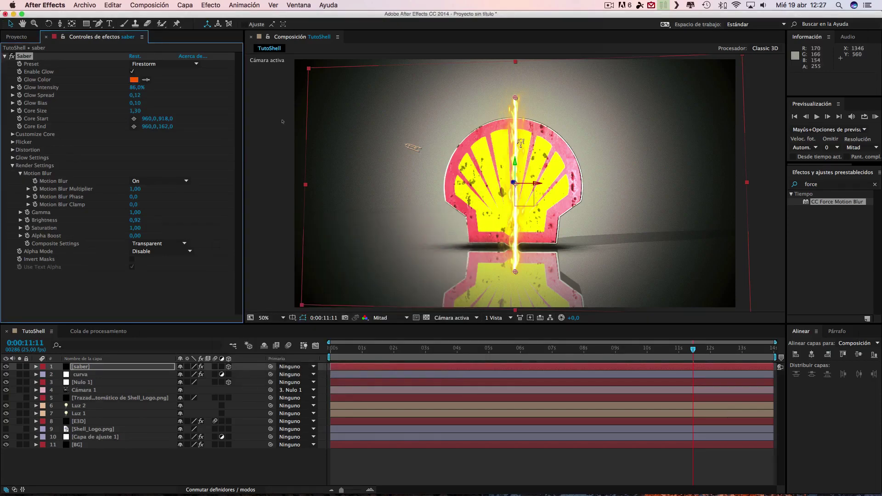
pyautogui.moveTo(136, 103); pyautogui.dragTo(132, 111)
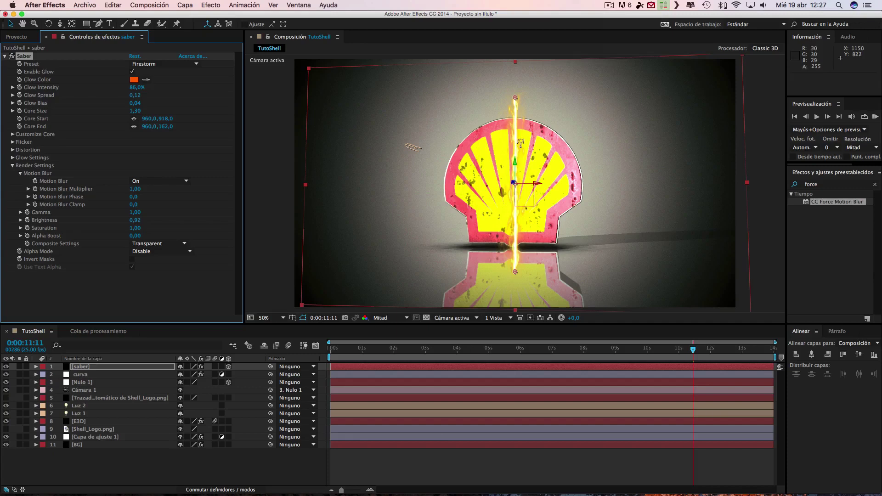
pyautogui.click(12, 135)
# - Collapse Render Settings and switch the Saber Core Type from Saber to Layer Masks
pyautogui.click(13, 137)
pyautogui.click(157, 142)
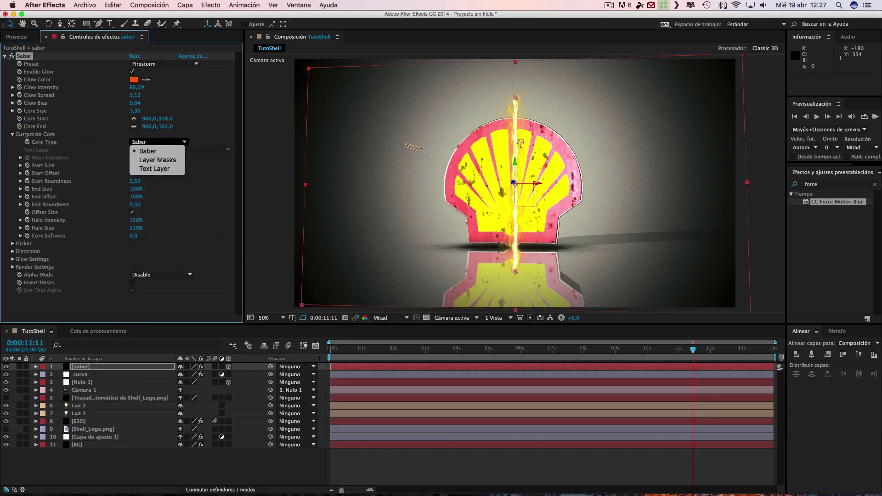
pyautogui.click(150, 142)
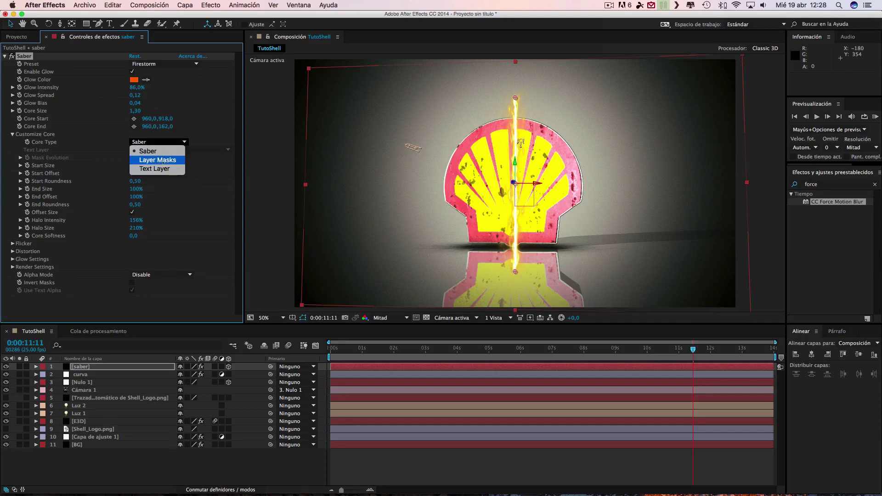
pyautogui.click(159, 161)
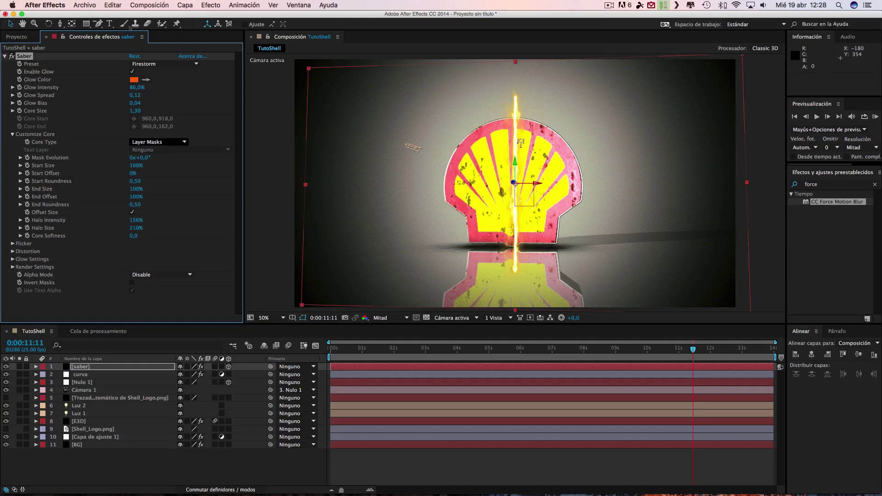
pyautogui.click(99, 24)
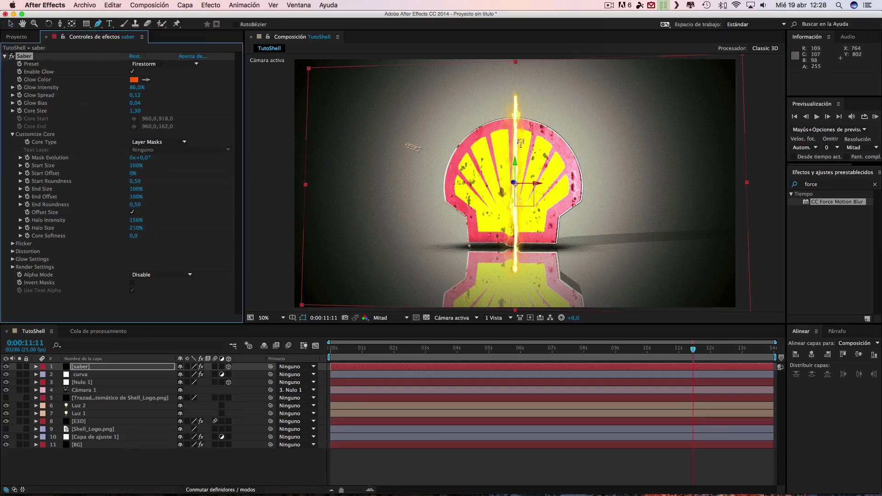
# - Start the saber mask with three points along the shell's bottom edge and zoom to 100%
pyautogui.click(468, 242)
pyautogui.click(503, 243)
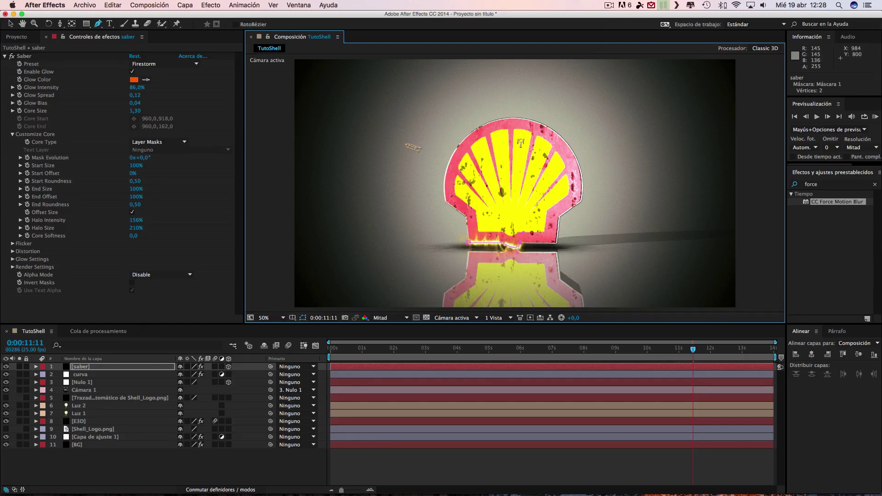
pyautogui.click(521, 244)
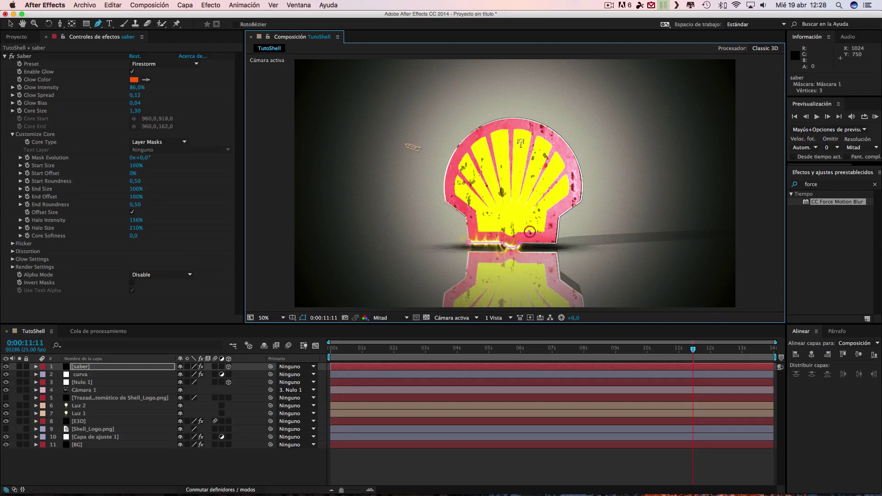
pyautogui.click(270, 317)
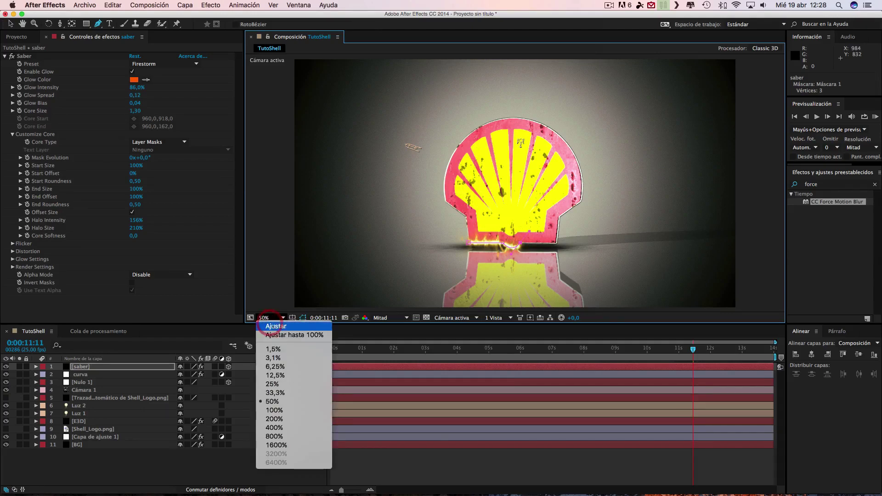
pyautogui.click(294, 410)
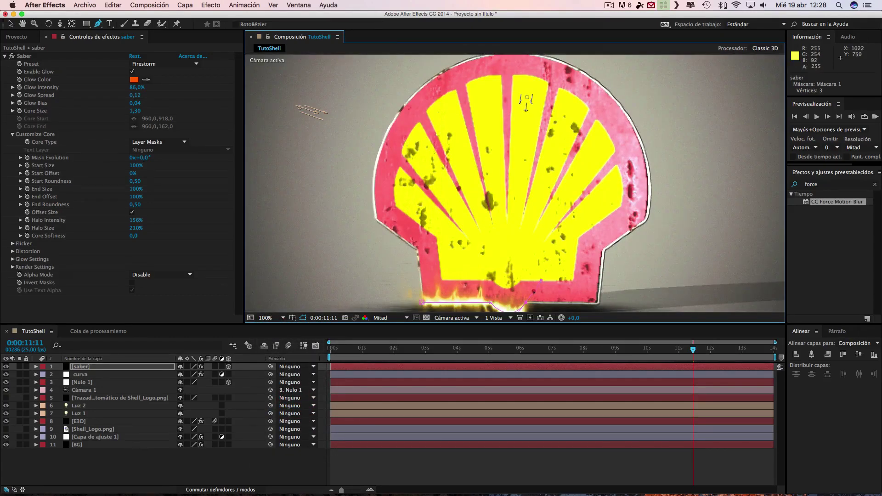
# - Curve the bottom segment and extend the mask up the shell's right side
pyautogui.moveTo(543, 298); pyautogui.dragTo(552, 300)
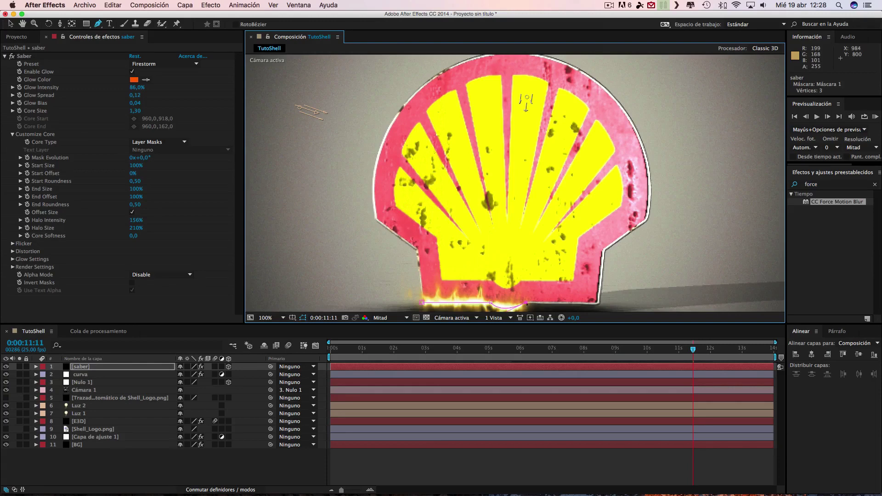
pyautogui.click(598, 303)
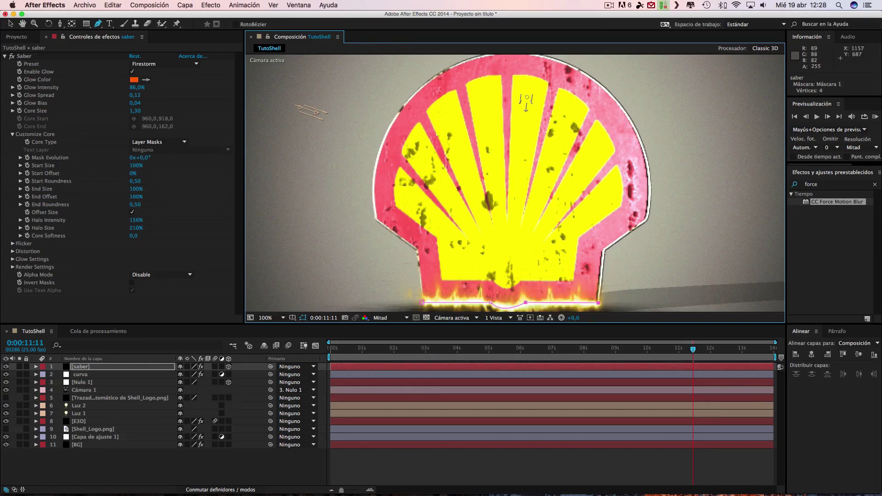
pyautogui.click(604, 250)
pyautogui.click(647, 218)
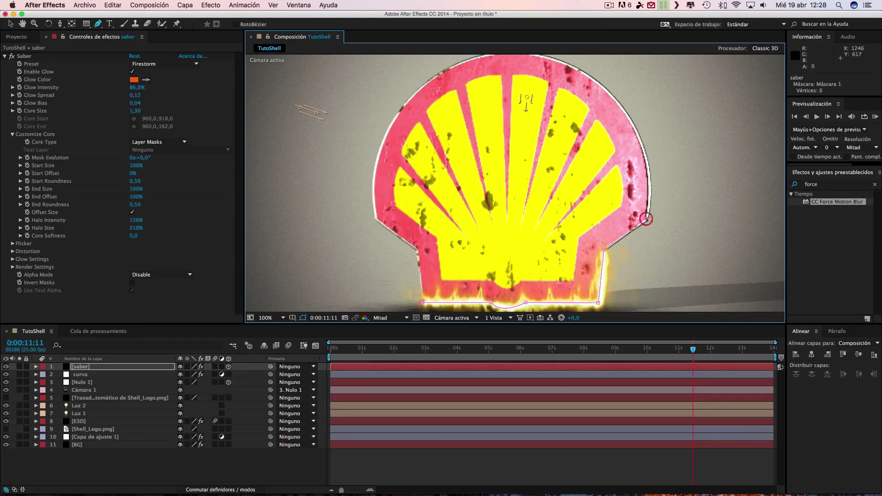
pyautogui.moveTo(646, 218); pyautogui.dragTo(647, 220)
pyautogui.click(619, 102)
pyautogui.moveTo(619, 102)
pyautogui.mouseDown()
pyautogui.moveTo(644, 114)
pyautogui.moveTo(669, 189)
pyautogui.mouseUp()
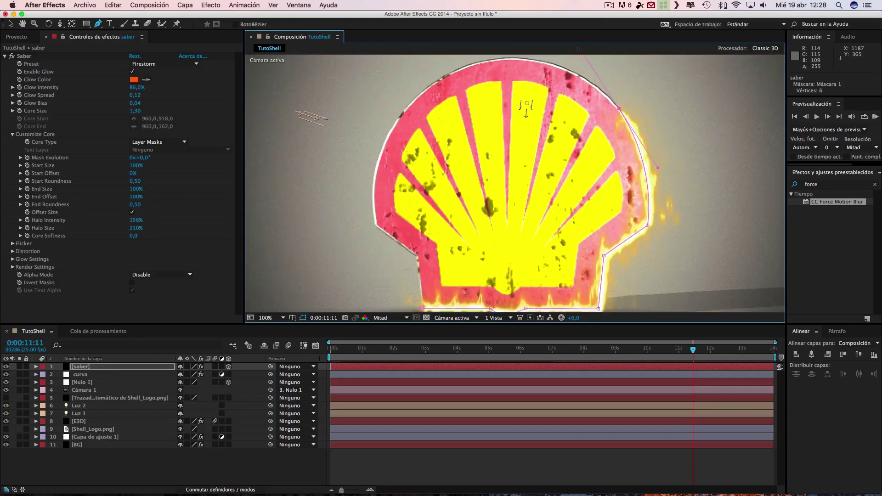
# - Continue the mask around the upper-right curve toward the shell's top, undoing a stray point
pyautogui.click(636, 154)
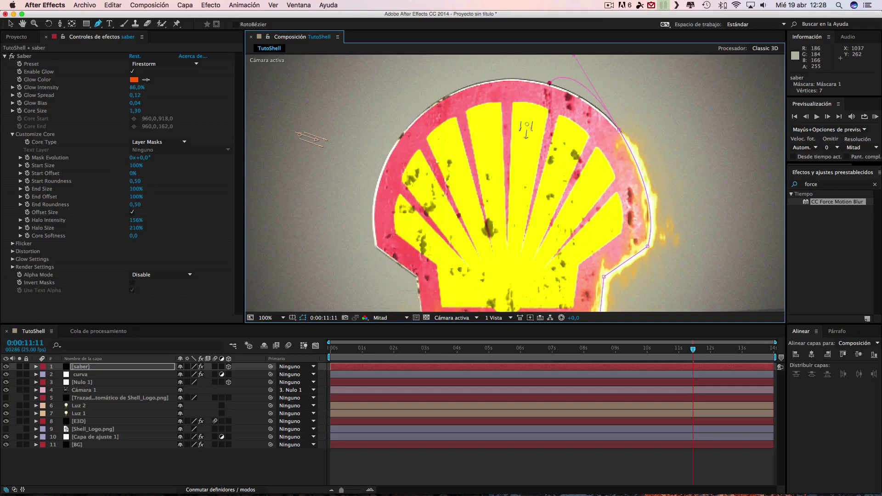
pyautogui.moveTo(550, 81); pyautogui.dragTo(558, 80)
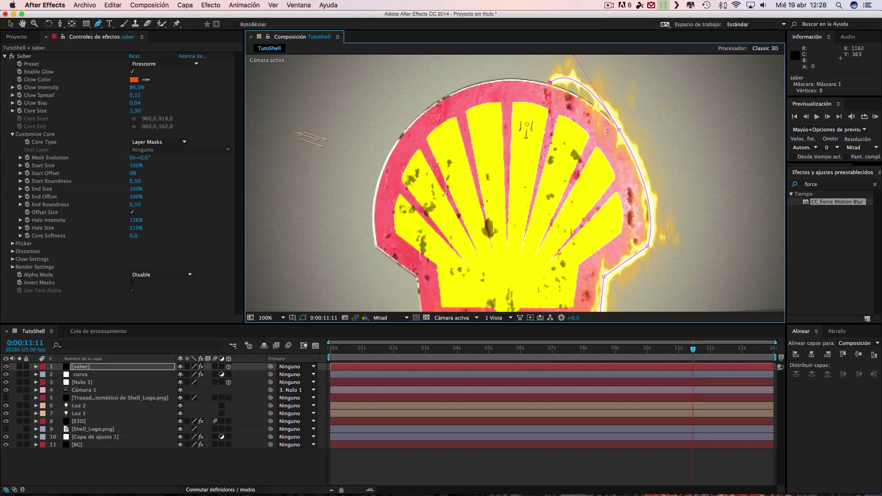
pyautogui.moveTo(526, 130); pyautogui.dragTo(433, 182)
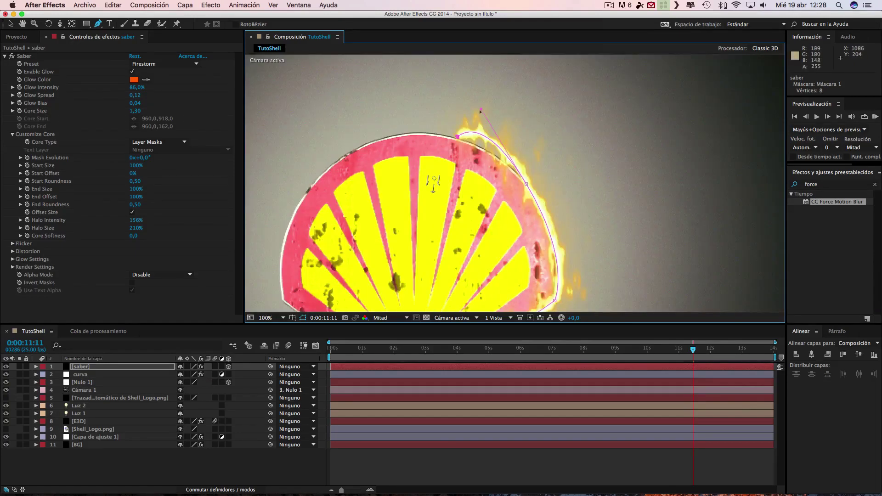
pyautogui.moveTo(482, 126); pyautogui.dragTo(479, 139)
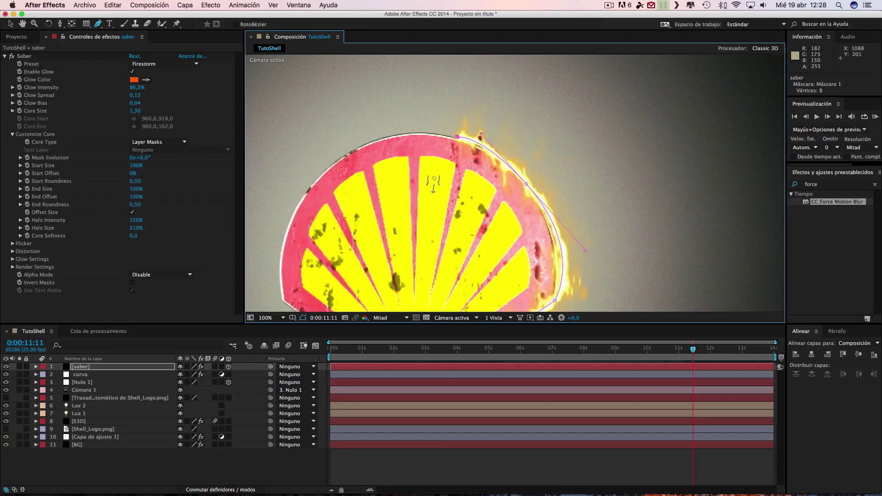
pyautogui.click(479, 139)
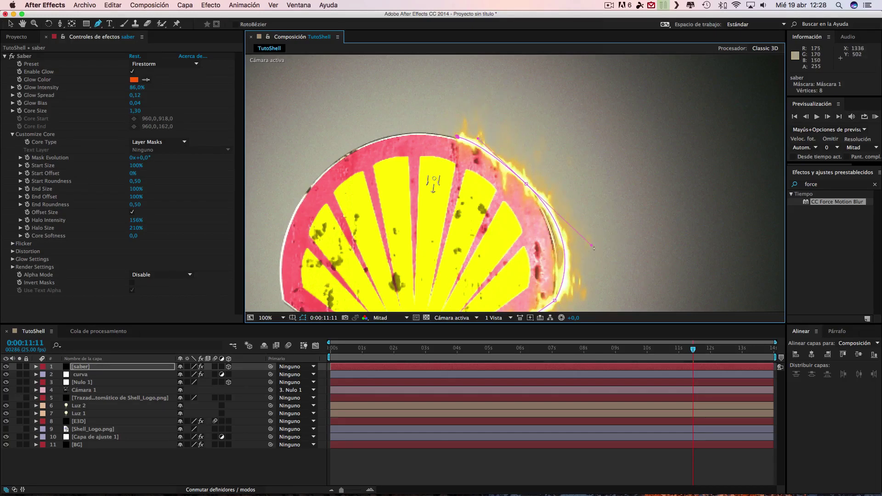
pyautogui.moveTo(592, 246); pyautogui.dragTo(546, 212)
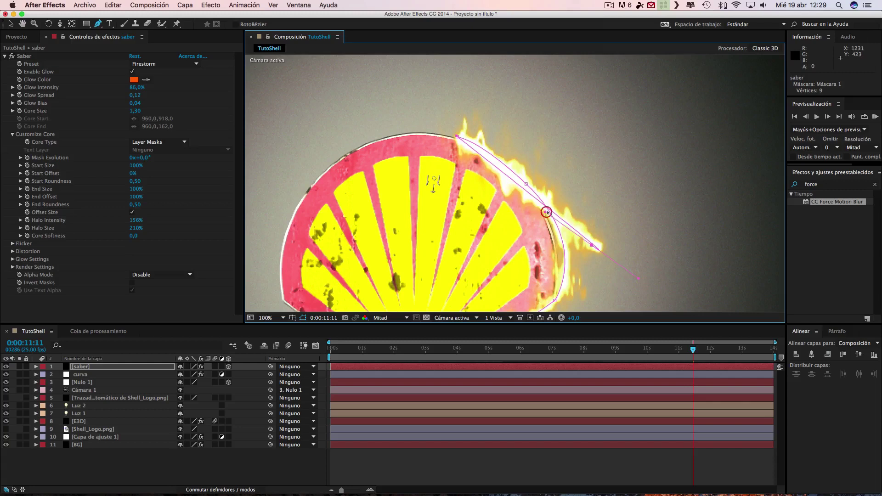
pyautogui.press('super+z')
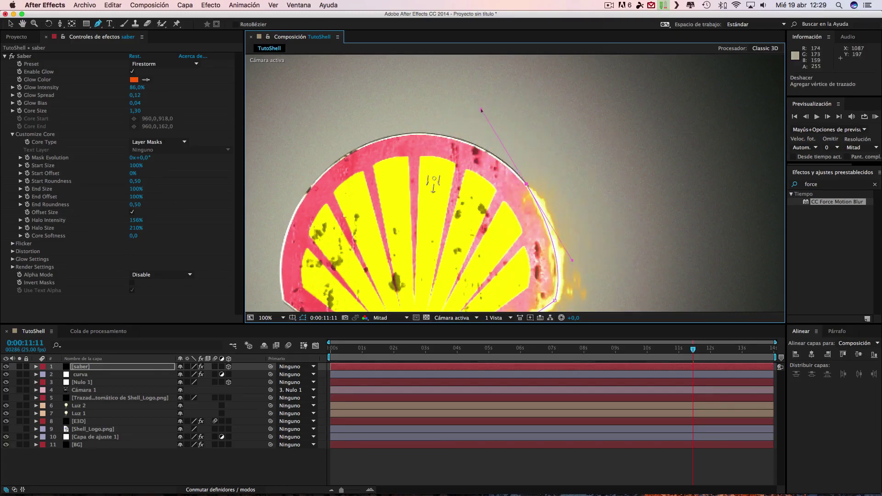
# - Add a mask point near the shell's top and bend the segment onto the rim
pyautogui.moveTo(526, 183)
pyautogui.mouseDown()
pyautogui.moveTo(596, 240)
pyautogui.moveTo(591, 248)
pyautogui.moveTo(464, 122)
pyautogui.moveTo(563, 216)
pyautogui.moveTo(565, 229)
pyautogui.mouseUp()
pyautogui.click(565, 231)
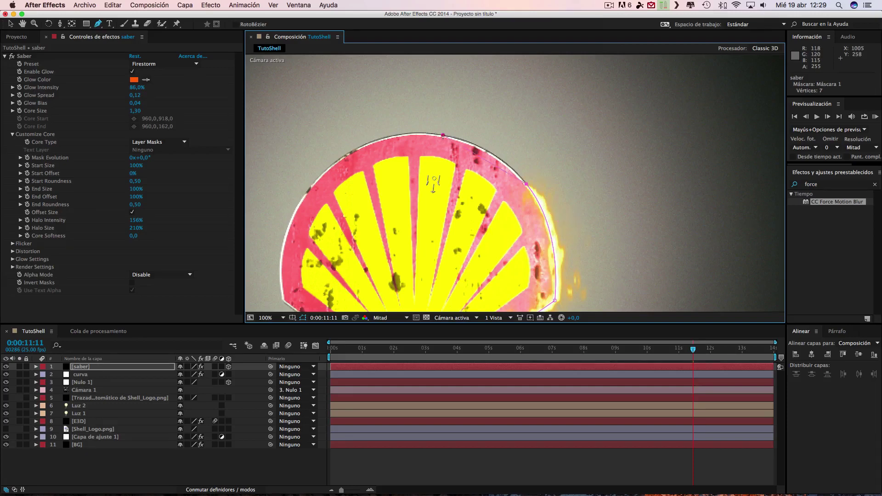
pyautogui.click(442, 135)
pyautogui.moveTo(428, 141); pyautogui.dragTo(380, 122)
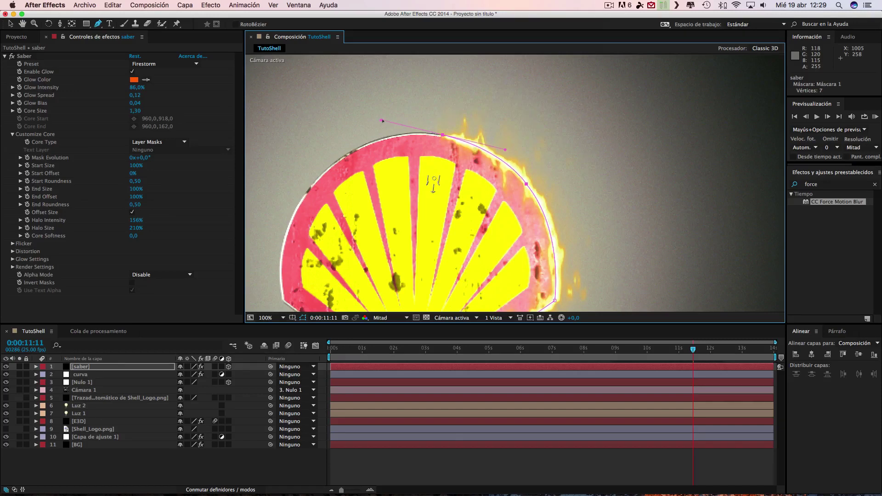
pyautogui.click(436, 132)
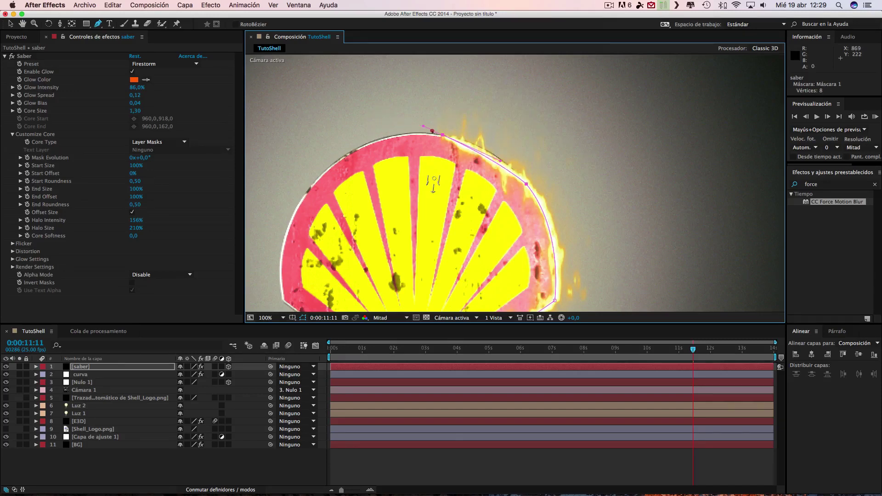
pyautogui.moveTo(442, 135); pyautogui.dragTo(506, 152)
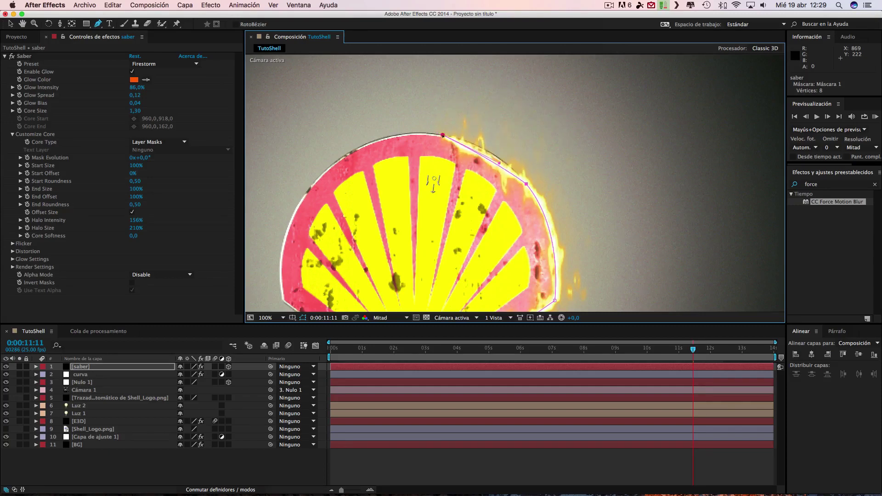
pyautogui.moveTo(494, 168); pyautogui.dragTo(502, 147)
pyautogui.click(502, 146)
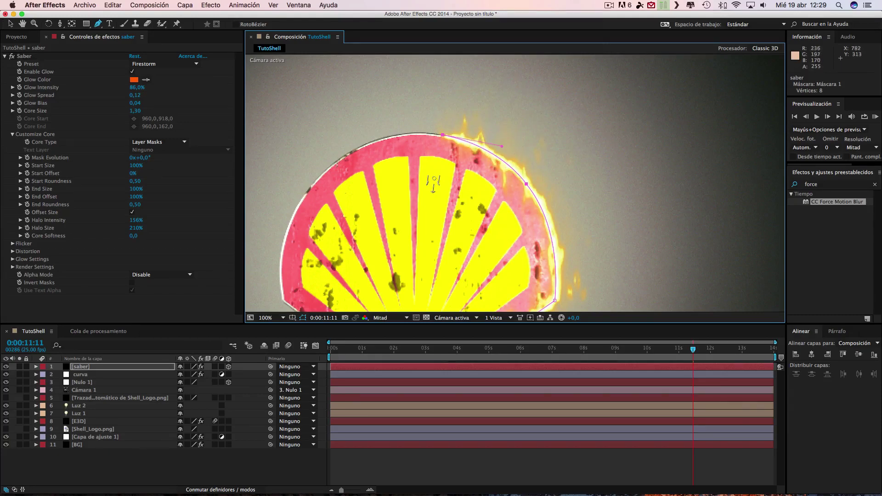
# - Curve the mask along the shell's upper-left edge, nudging that point onto the rim
pyautogui.moveTo(386, 146); pyautogui.dragTo(363, 140)
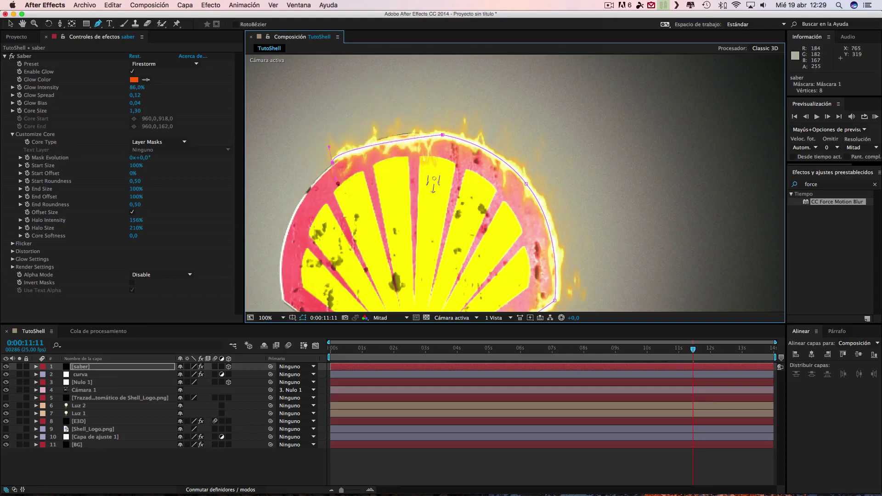
pyautogui.moveTo(325, 189); pyautogui.dragTo(297, 198)
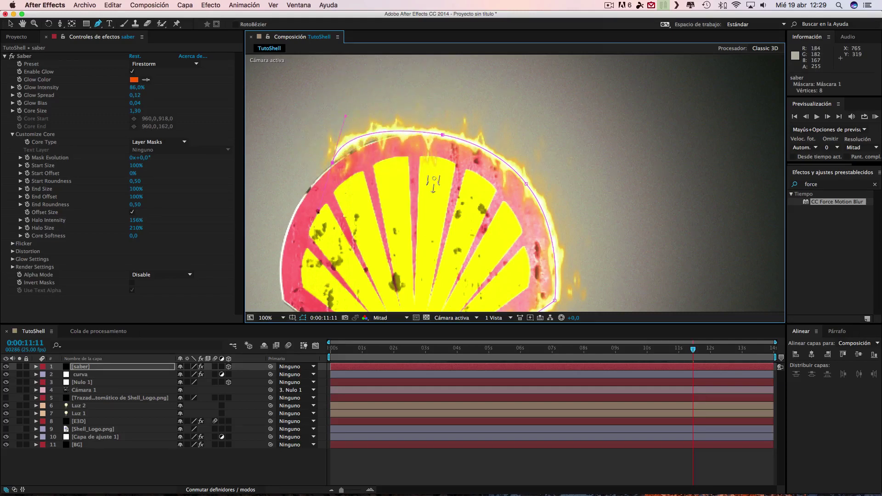
pyautogui.moveTo(296, 197); pyautogui.dragTo(292, 197)
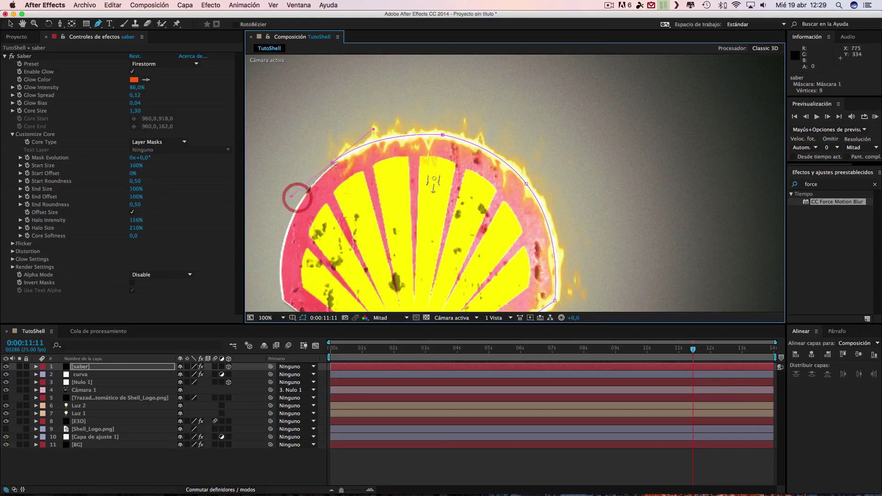
pyautogui.click(334, 164)
pyautogui.moveTo(334, 164); pyautogui.dragTo(334, 165)
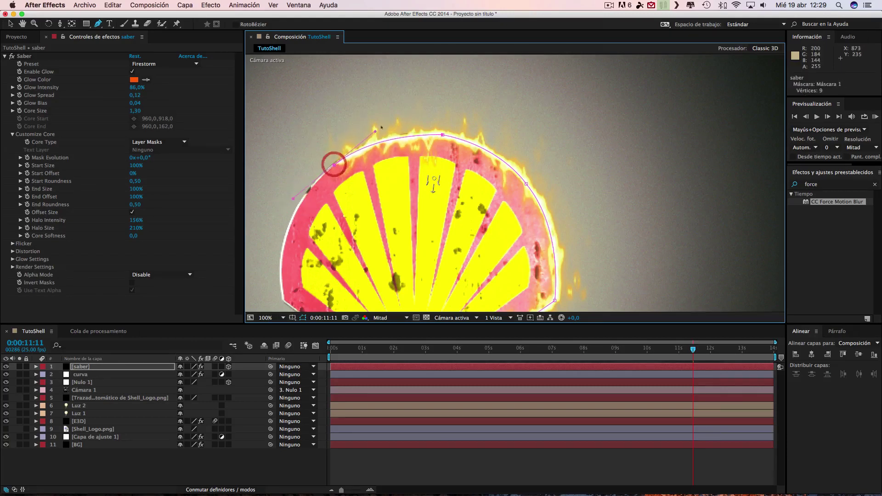
pyautogui.moveTo(374, 124)
pyautogui.mouseDown()
pyautogui.moveTo(384, 120)
pyautogui.moveTo(327, 175)
pyautogui.moveTo(279, 170)
pyautogui.moveTo(359, 123)
pyautogui.moveTo(376, 128)
pyautogui.mouseUp()
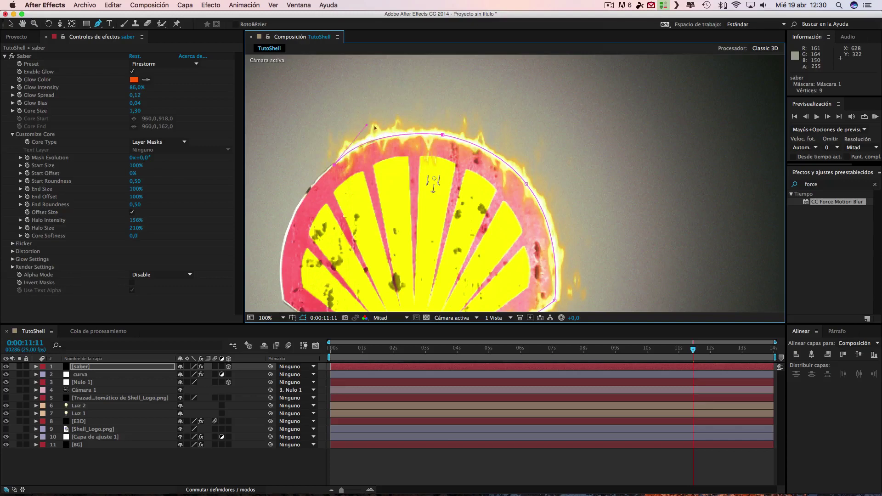
# - Bulge the outline around the shell's lower-left side, then zoom out to 25%
pyautogui.click(375, 126)
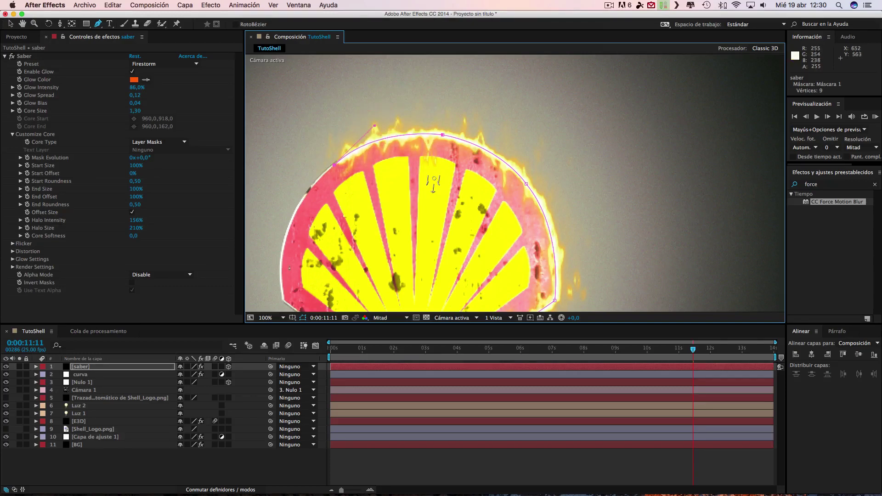
pyautogui.moveTo(281, 259)
pyautogui.mouseDown()
pyautogui.moveTo(292, 268)
pyautogui.moveTo(272, 291)
pyautogui.moveTo(279, 302)
pyautogui.mouseUp()
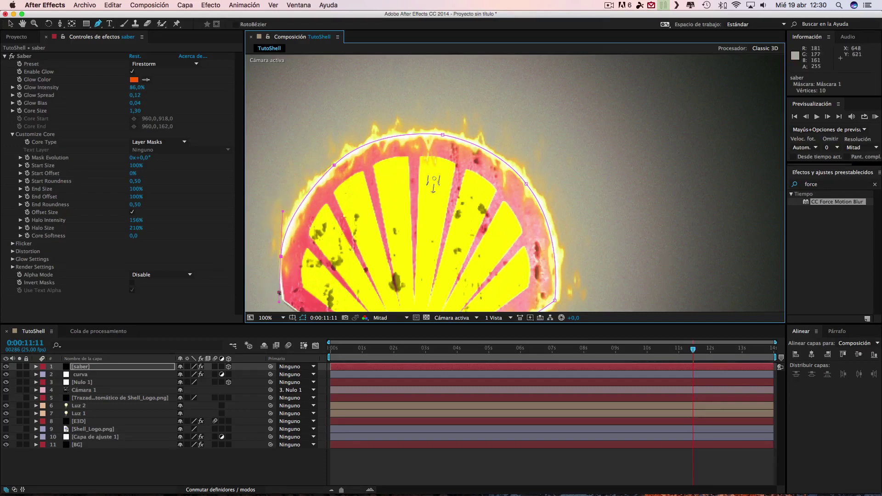
pyautogui.moveTo(281, 261); pyautogui.dragTo(251, 256)
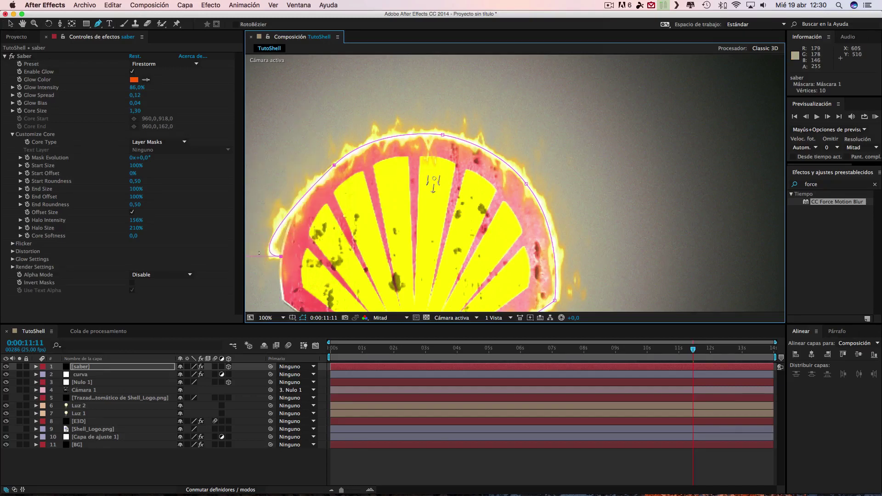
pyautogui.press(',')
pyautogui.press(',')
pyautogui.press(',')
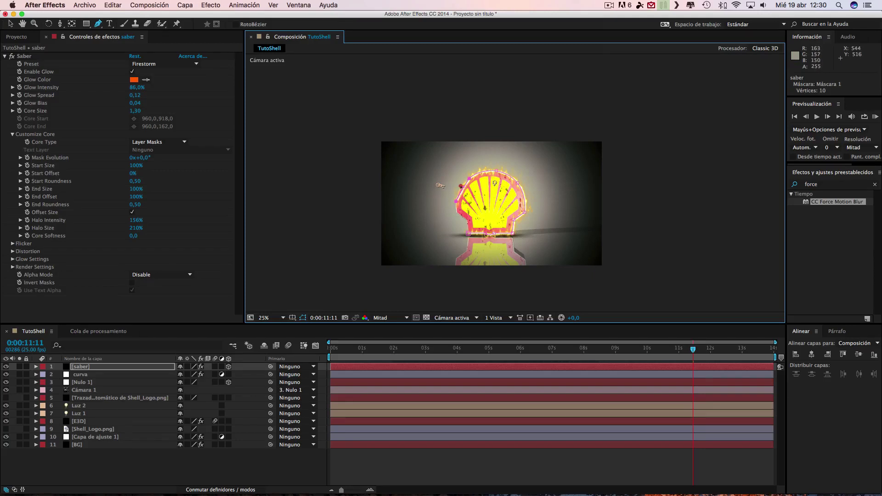
# - Refine the upper-left curve handles and make the left-edge mask points sharp corners
pyautogui.scroll(4, 444, 200)
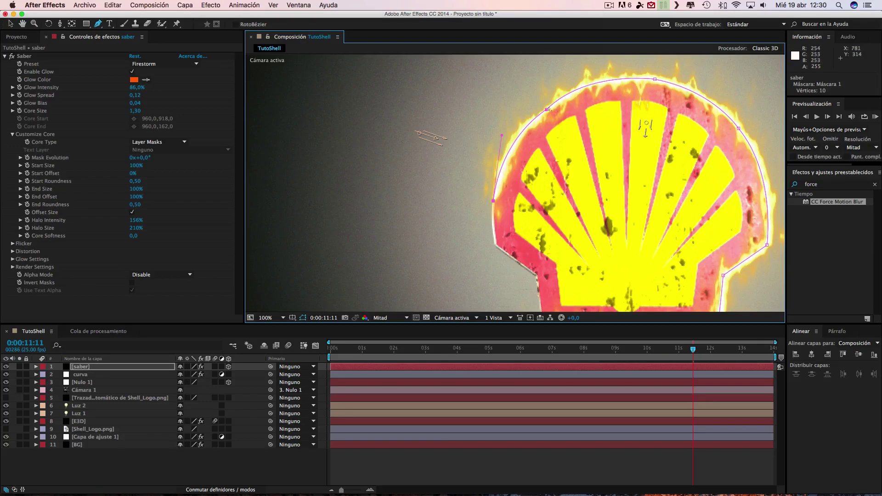
pyautogui.moveTo(547, 110); pyautogui.dragTo(578, 80)
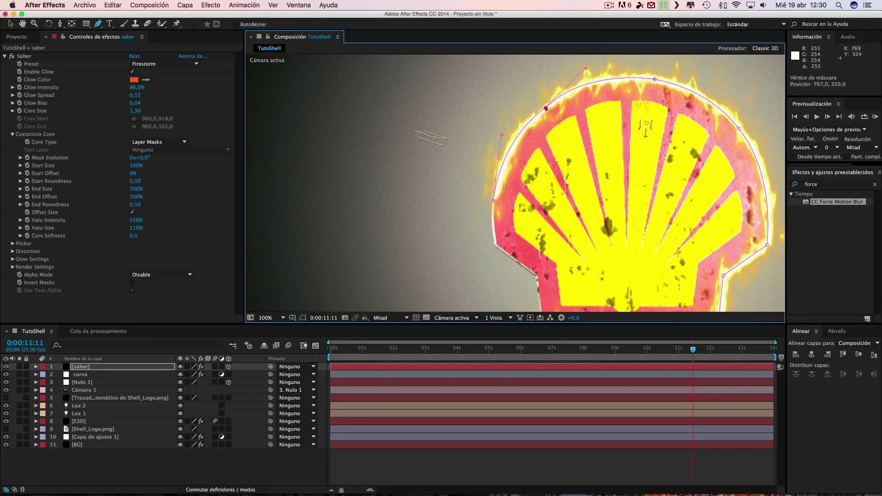
pyautogui.moveTo(588, 70); pyautogui.dragTo(589, 74)
pyautogui.click(590, 72)
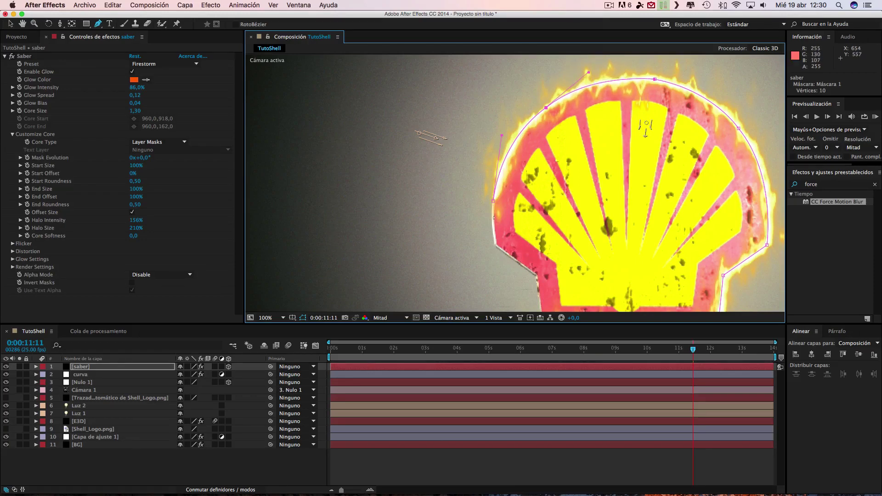
pyautogui.click(494, 202)
pyautogui.moveTo(495, 244); pyautogui.dragTo(492, 240)
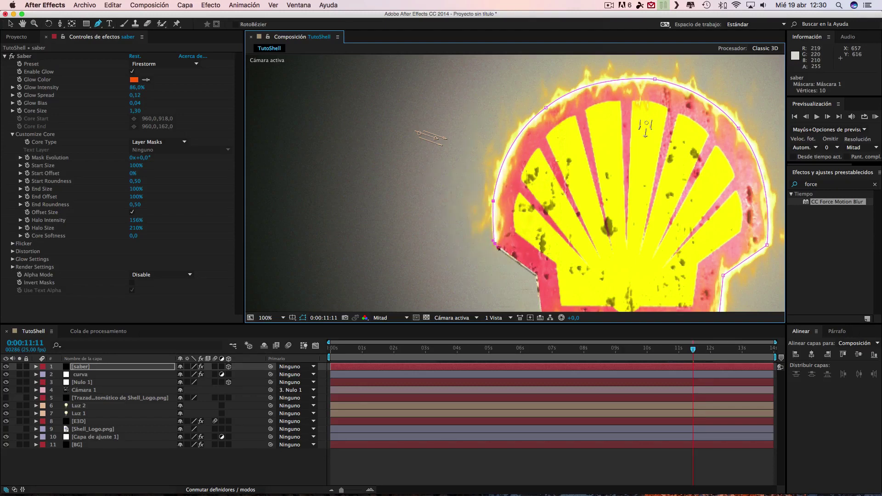
pyautogui.moveTo(490, 236); pyautogui.dragTo(495, 244)
# - Add two corner points down the shell's left edge to its base, then zoom to 50%
pyautogui.click(492, 218)
pyautogui.moveTo(487, 223)
pyautogui.mouseDown()
pyautogui.moveTo(495, 215)
pyautogui.moveTo(494, 243)
pyautogui.moveTo(492, 217)
pyautogui.mouseUp()
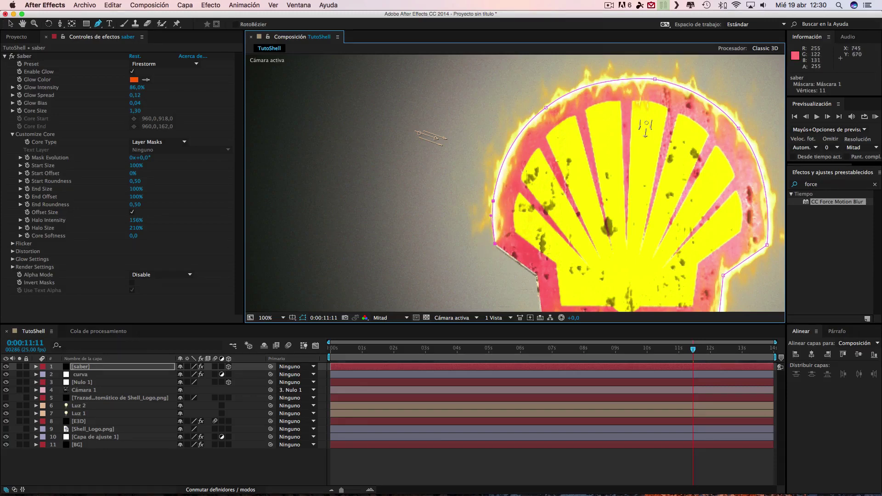
pyautogui.click(536, 275)
pyautogui.press(',')
pyautogui.press(',')
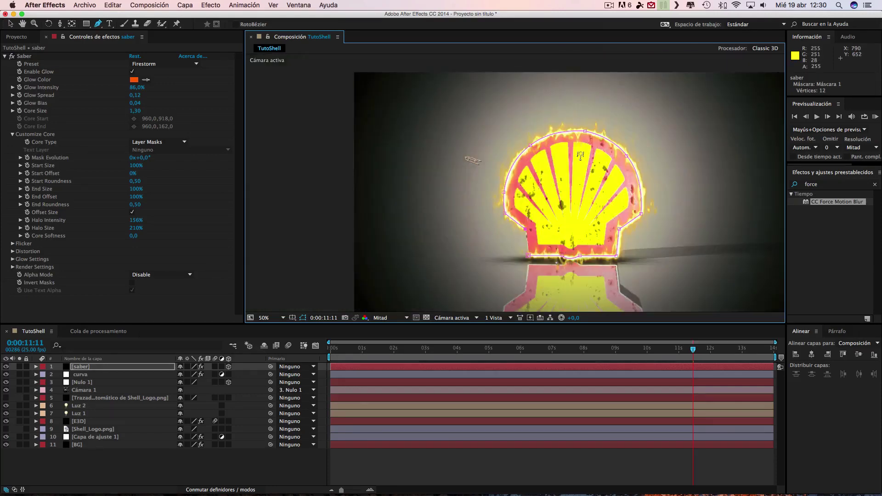
pyautogui.click(528, 255)
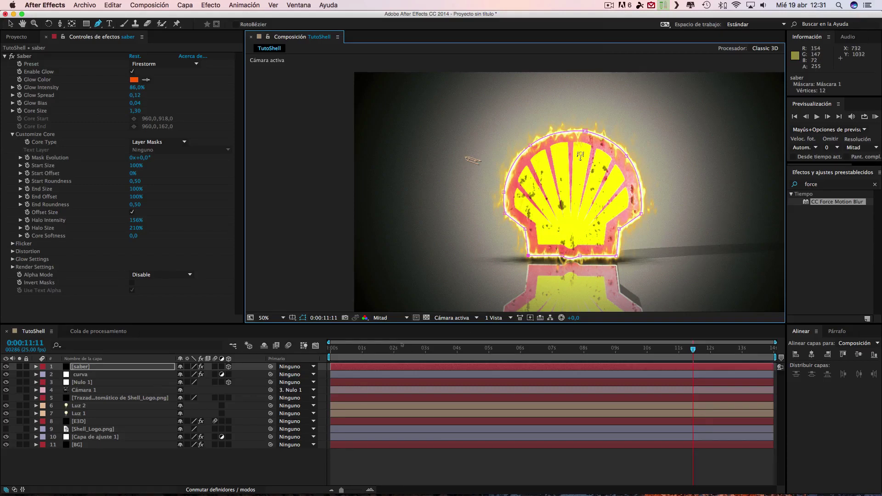
# - Switch the 3D view to Custom View 1 and orbit toward the shell's front
pyautogui.click(496, 318)
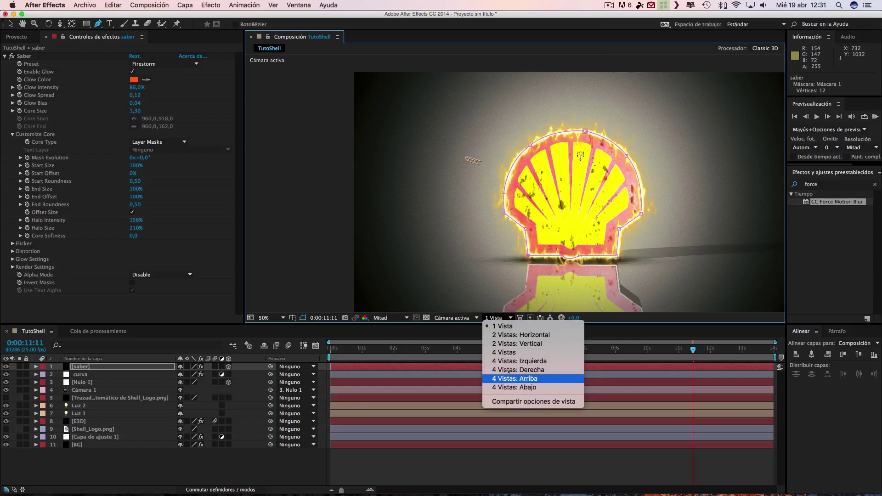
pyautogui.click(451, 317)
pyautogui.click(471, 413)
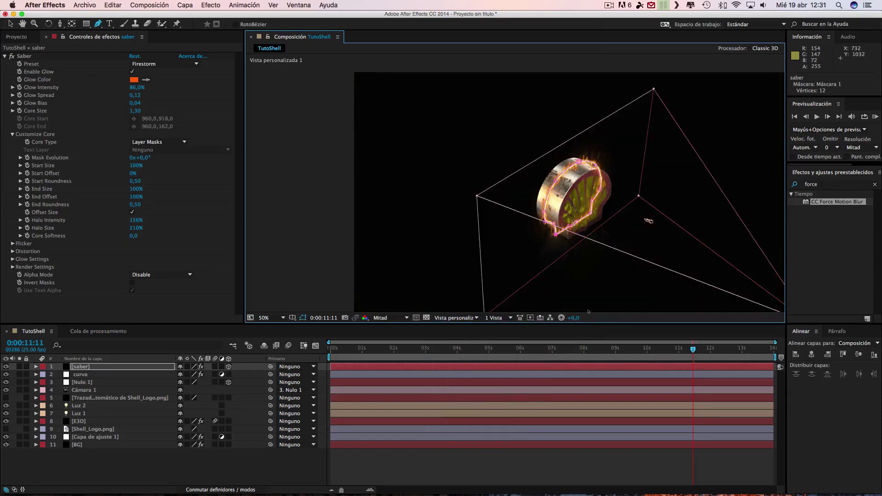
pyautogui.scroll(-4, 529, 189)
pyautogui.scroll(6, 528, 189)
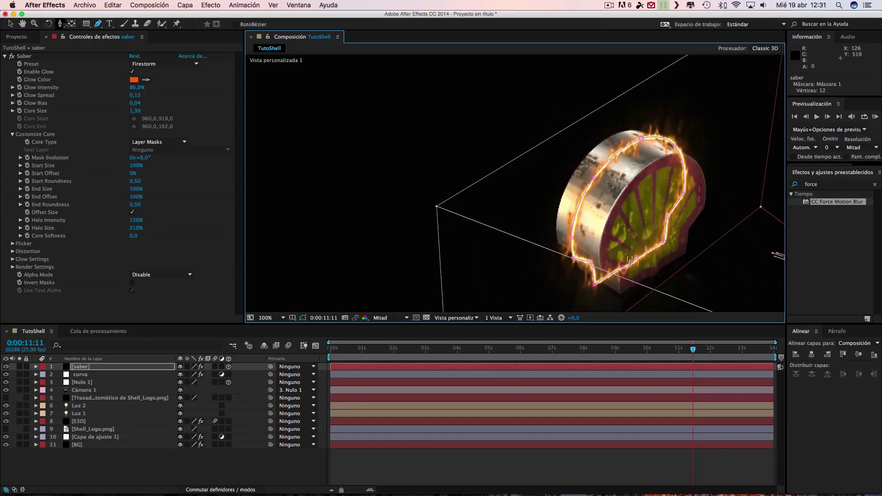
pyautogui.moveTo(60, 23); pyautogui.dragTo(83, 34)
pyautogui.moveTo(776, 256)
pyautogui.mouseDown()
pyautogui.moveTo(734, 272)
pyautogui.moveTo(684, 267)
pyautogui.moveTo(543, 216)
pyautogui.mouseUp()
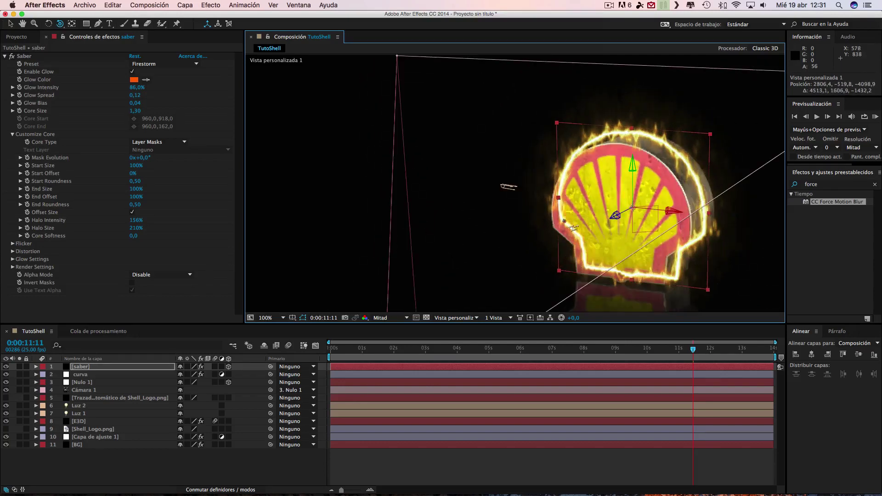
pyautogui.moveTo(334, 297); pyautogui.dragTo(342, 312)
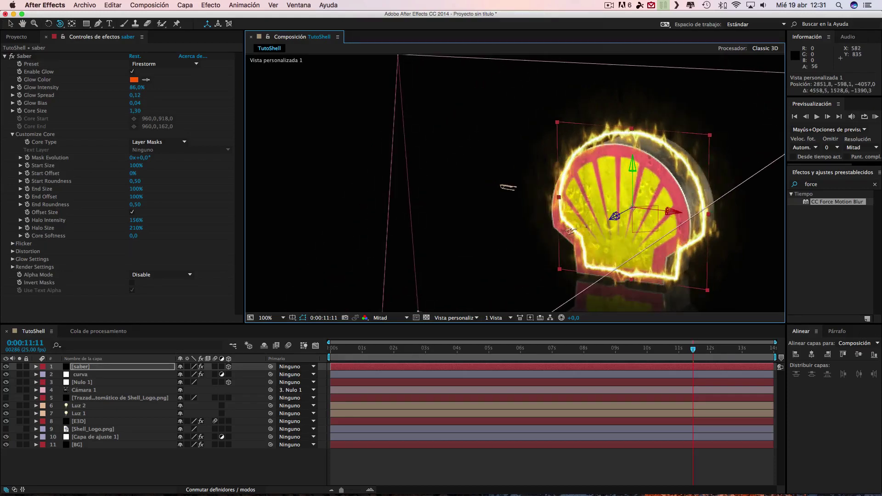
pyautogui.moveTo(628, 235); pyautogui.dragTo(628, 235)
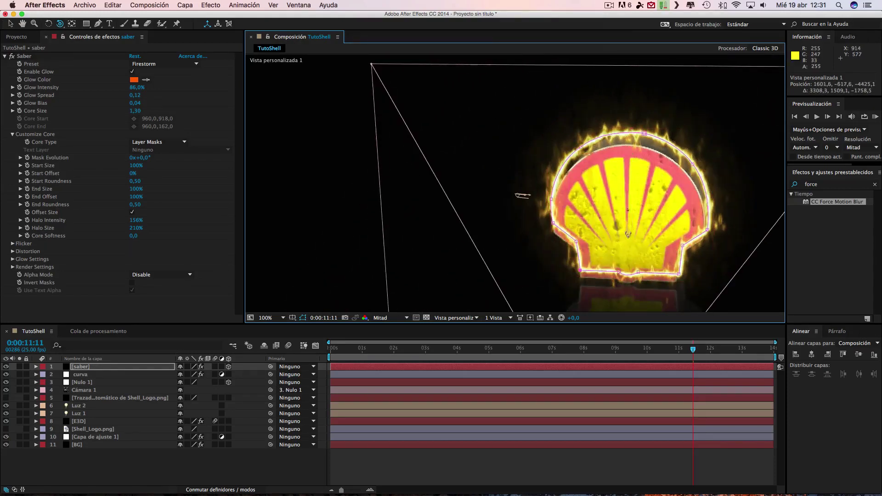
# - Raise the saber layer slightly to Y 581,5, then orbit to a side-on view
pyautogui.click(10, 23)
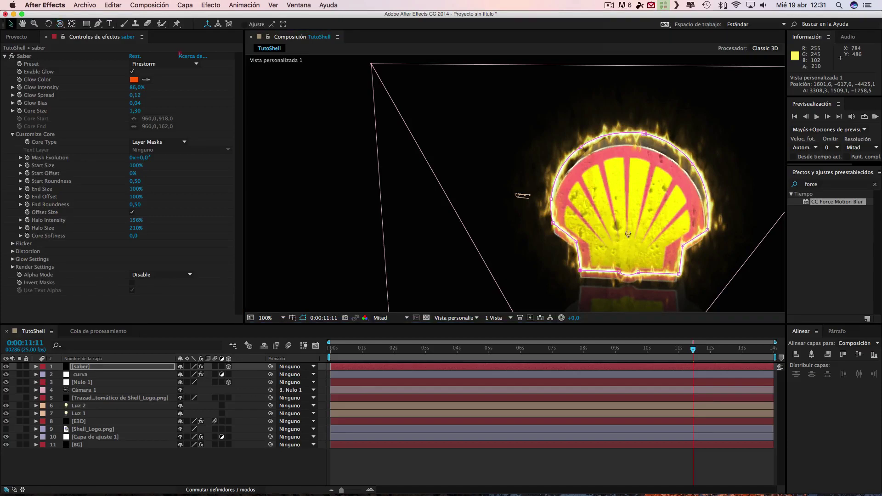
pyautogui.click(81, 367)
pyautogui.moveTo(629, 229); pyautogui.dragTo(628, 227)
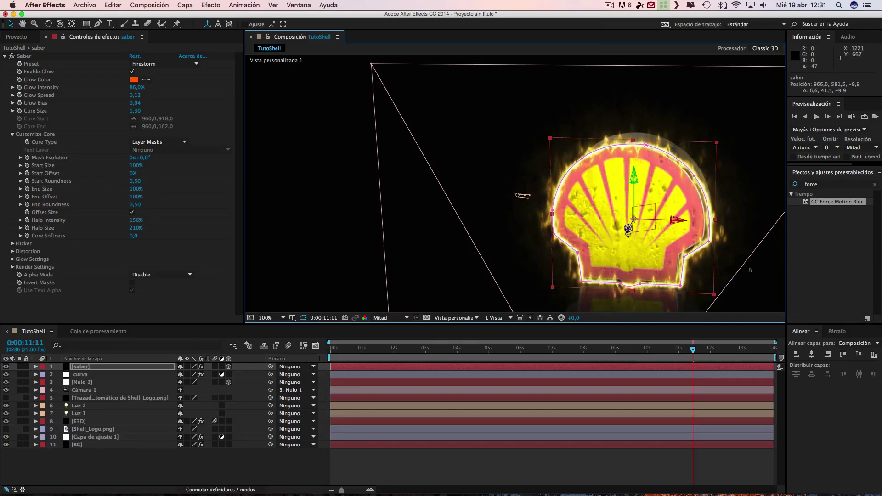
pyautogui.click(60, 23)
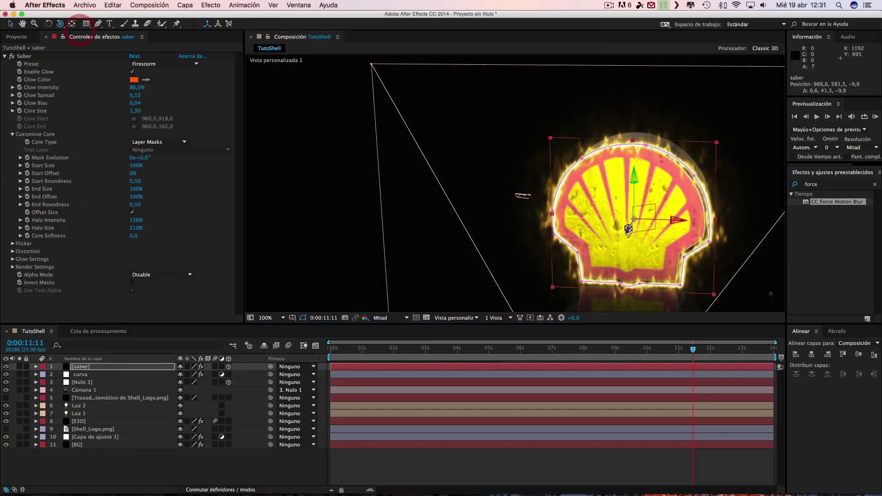
pyautogui.moveTo(460, 184)
pyautogui.mouseDown()
pyautogui.moveTo(414, 207)
pyautogui.moveTo(406, 135)
pyautogui.moveTo(396, 138)
pyautogui.mouseUp()
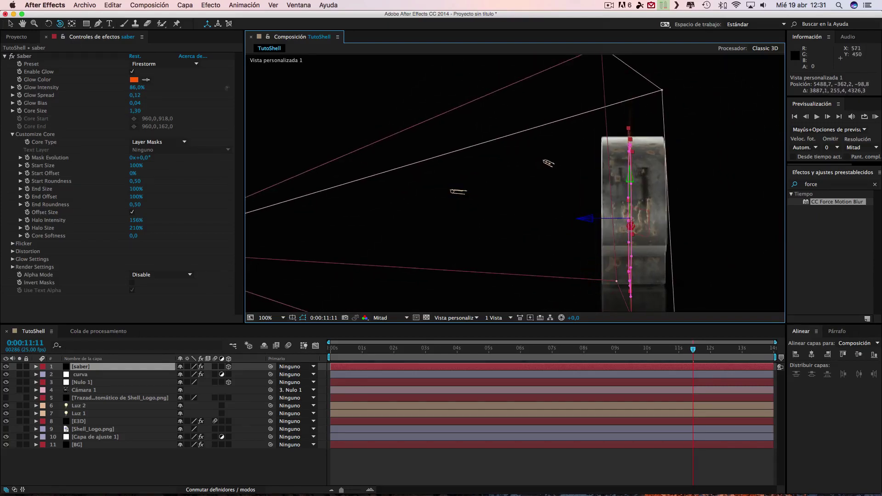
# - Move the saber layer forward to Z -115,1, undoing an accidental move of the shell
pyautogui.click(10, 24)
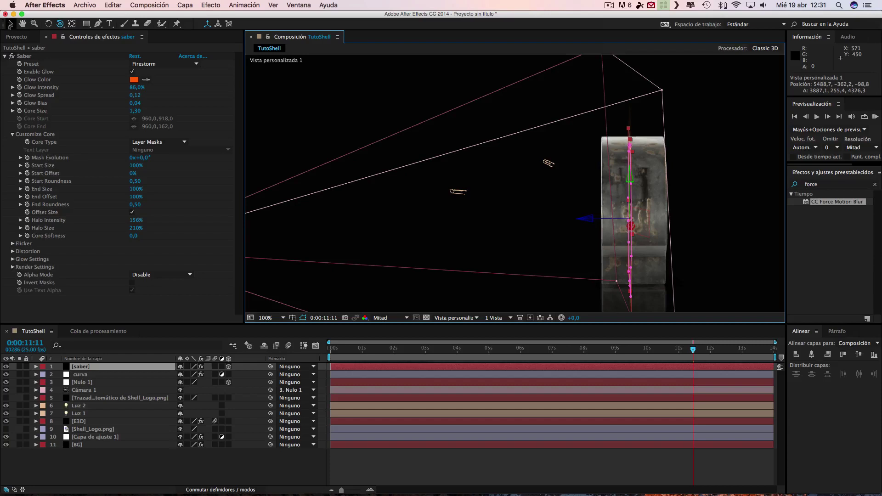
pyautogui.click(589, 221)
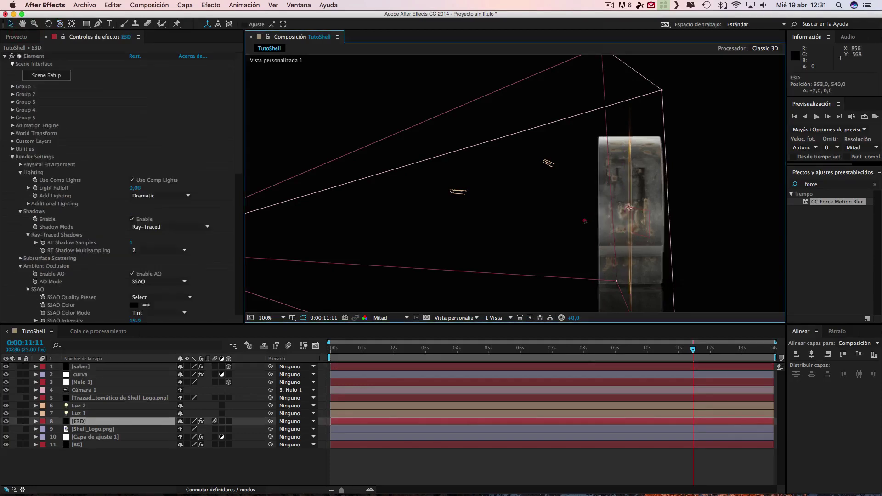
pyautogui.press('super+z')
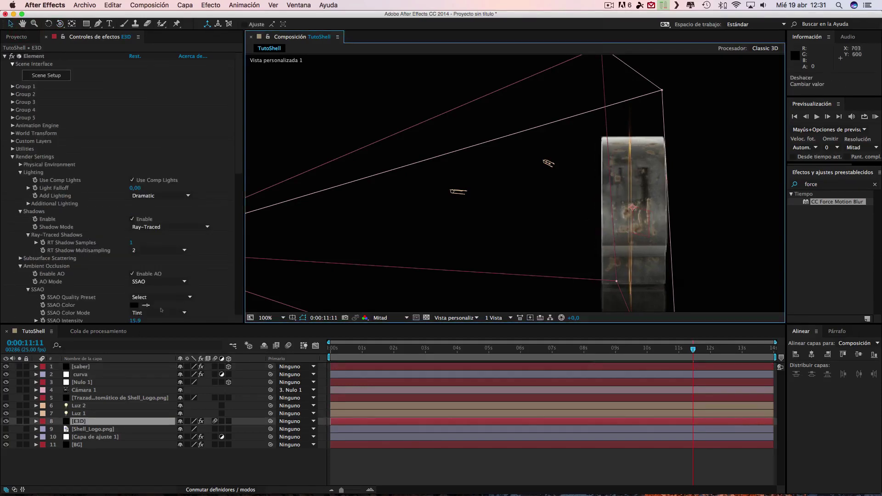
pyautogui.click(83, 367)
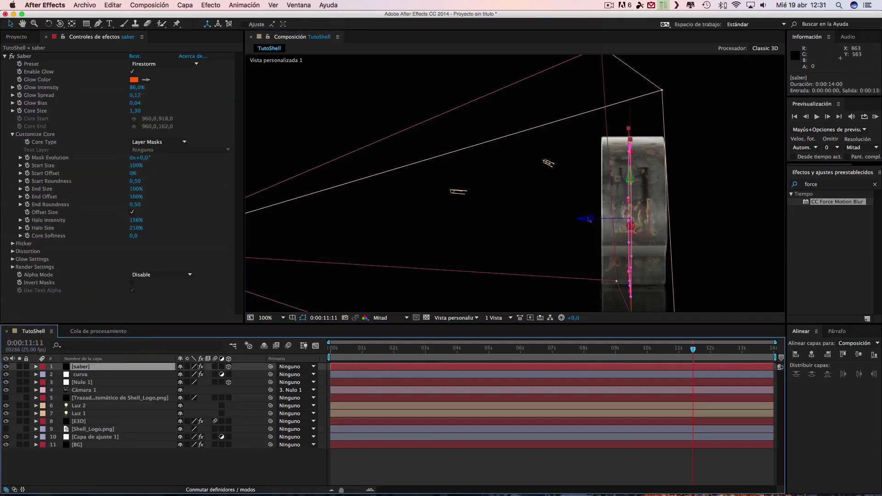
pyautogui.moveTo(573, 220); pyautogui.dragTo(539, 226)
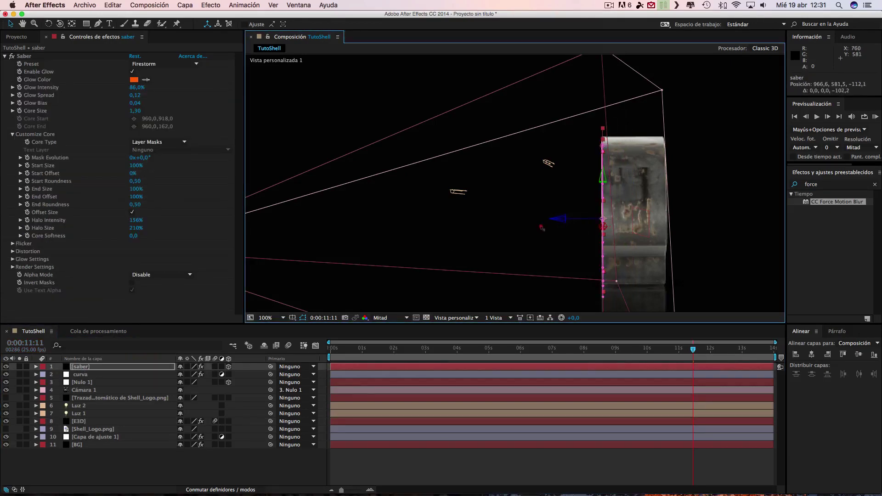
# - Orbit back to the front, scale the saber to about 97%×94% and raise it to Y 552,5
pyautogui.click(60, 23)
pyautogui.moveTo(527, 172); pyautogui.dragTo(604, 156)
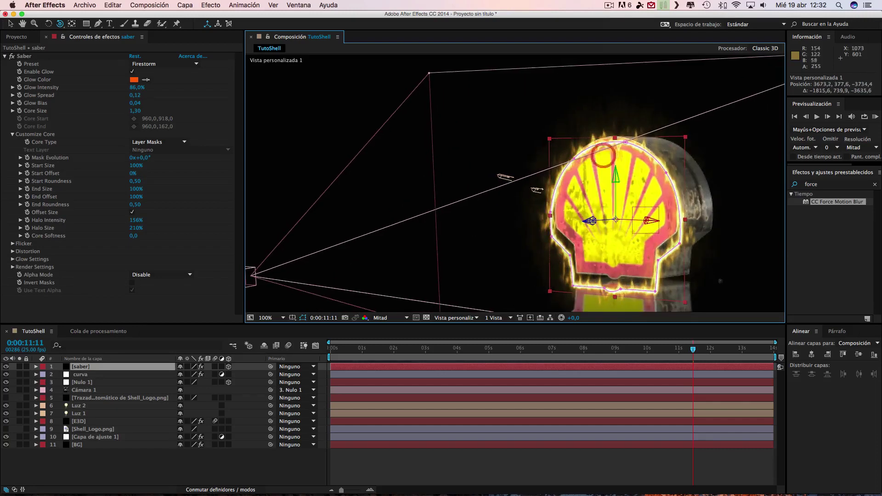
pyautogui.press('v')
pyautogui.moveTo(684, 304); pyautogui.dragTo(684, 298)
pyautogui.press('capslock')
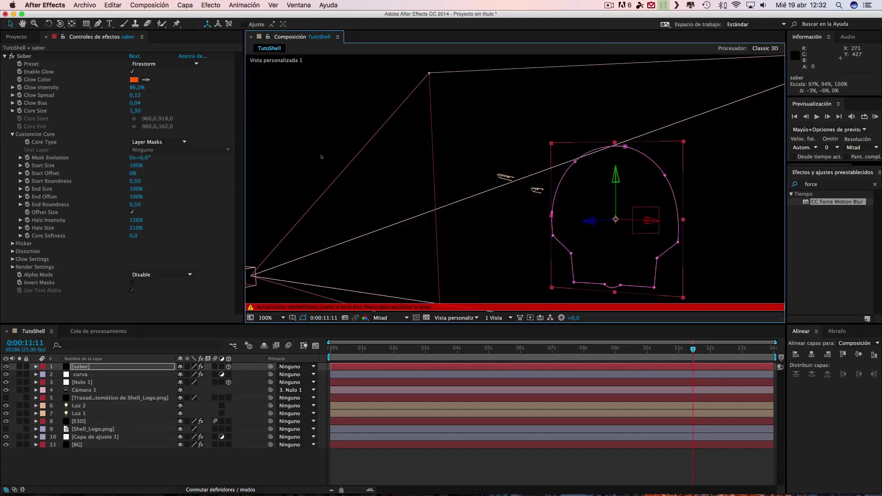
pyautogui.press('capslock')
pyautogui.moveTo(616, 178); pyautogui.dragTo(616, 168)
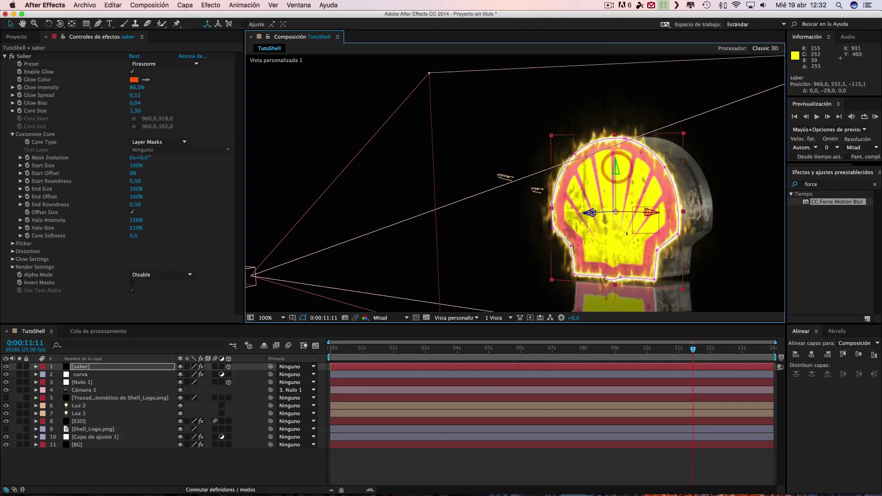
# - Split the viewer into four views and set the top-right view to Cámara 1, then Cámara activa
pyautogui.click(494, 317)
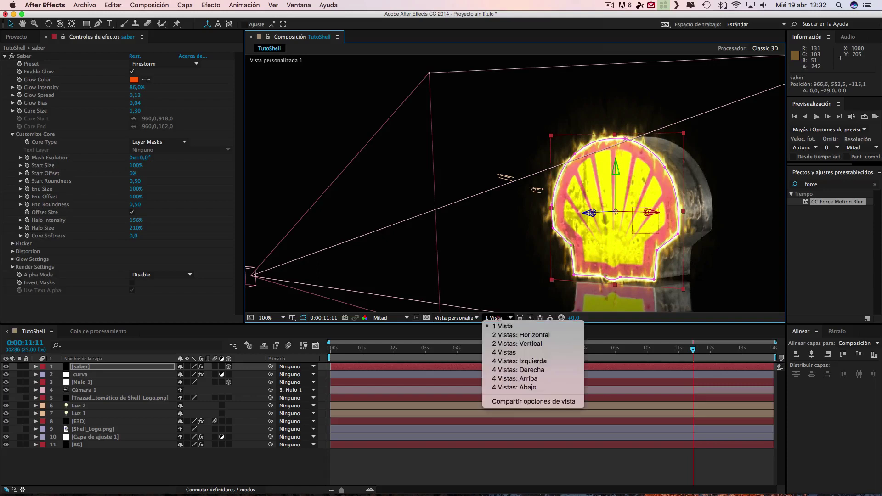
pyautogui.click(508, 353)
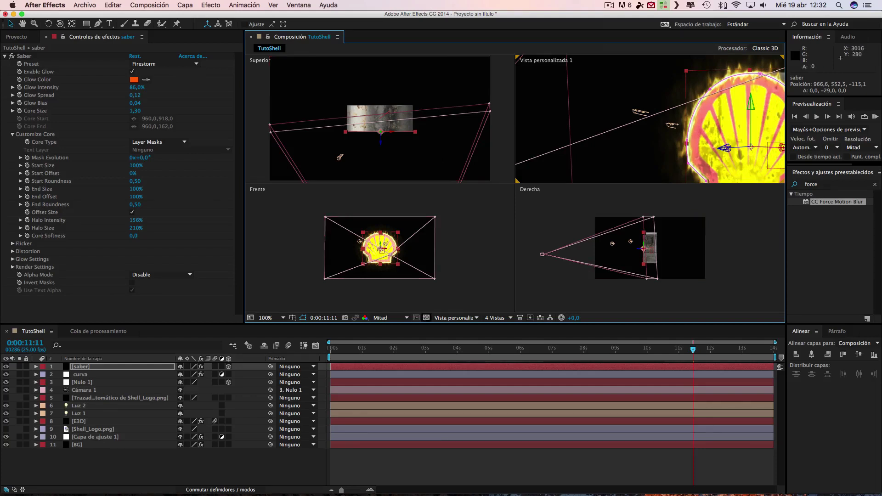
pyautogui.click(455, 318)
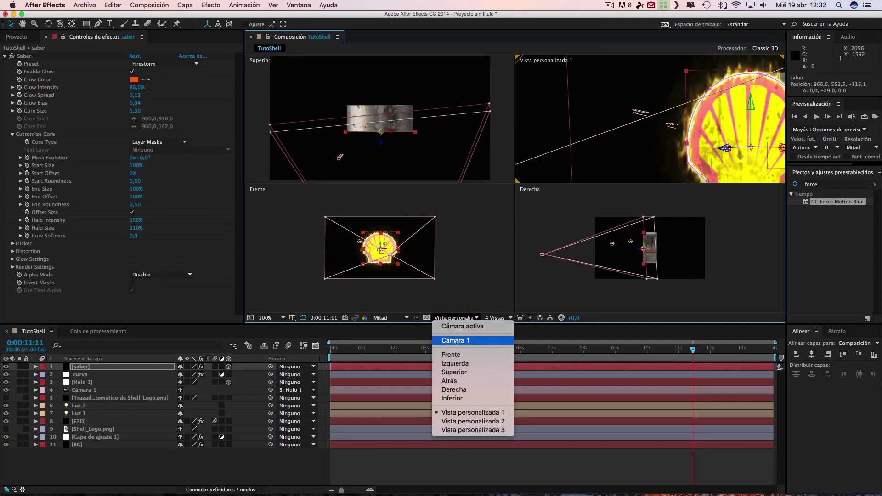
pyautogui.click(456, 339)
pyautogui.click(454, 318)
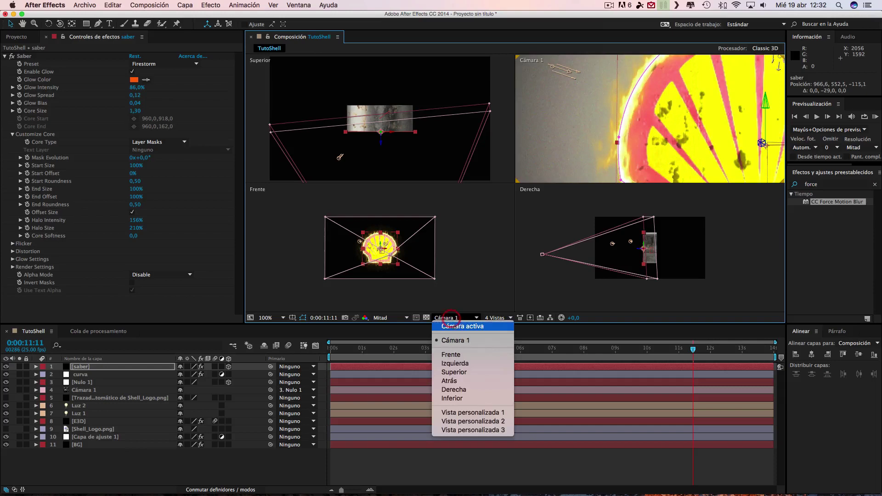
pyautogui.click(455, 328)
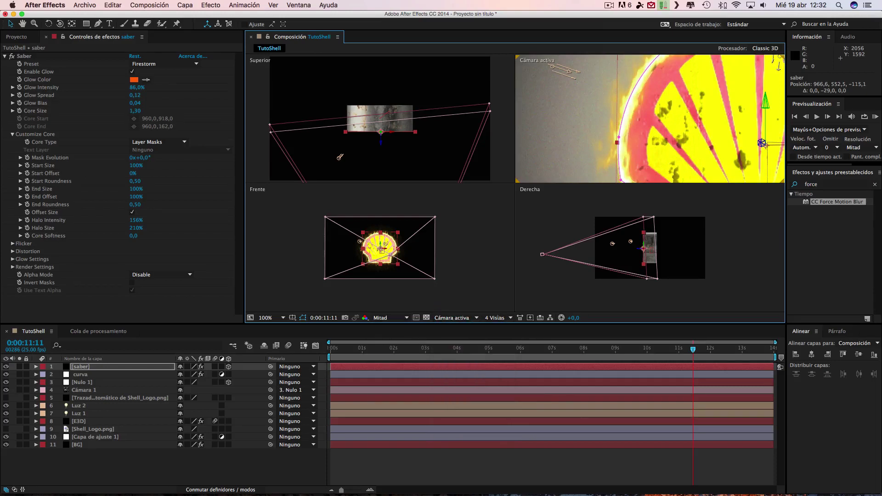
# - Return to a single view (1 Vista) at 50% magnification
pyautogui.click(497, 318)
pyautogui.click(504, 326)
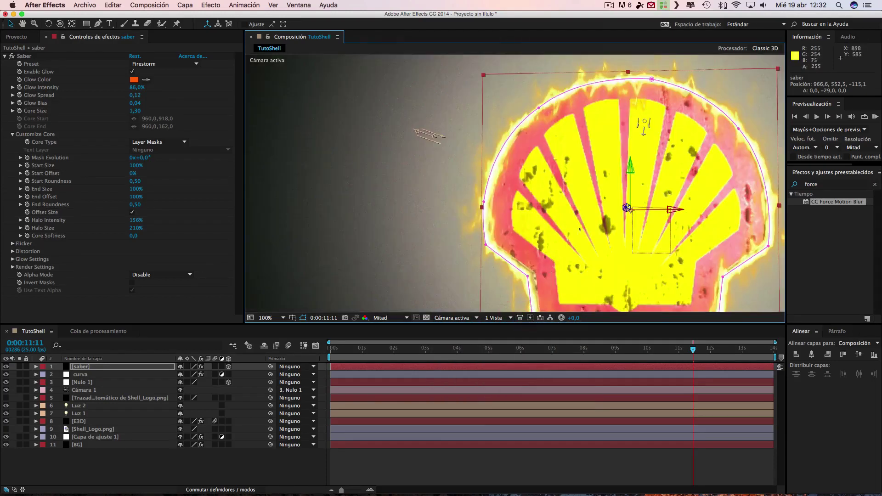
pyautogui.click(269, 319)
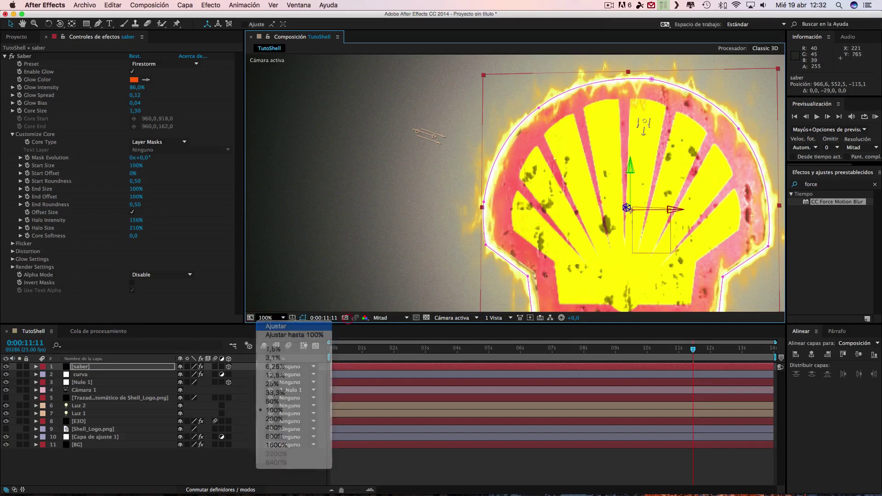
pyautogui.click(276, 402)
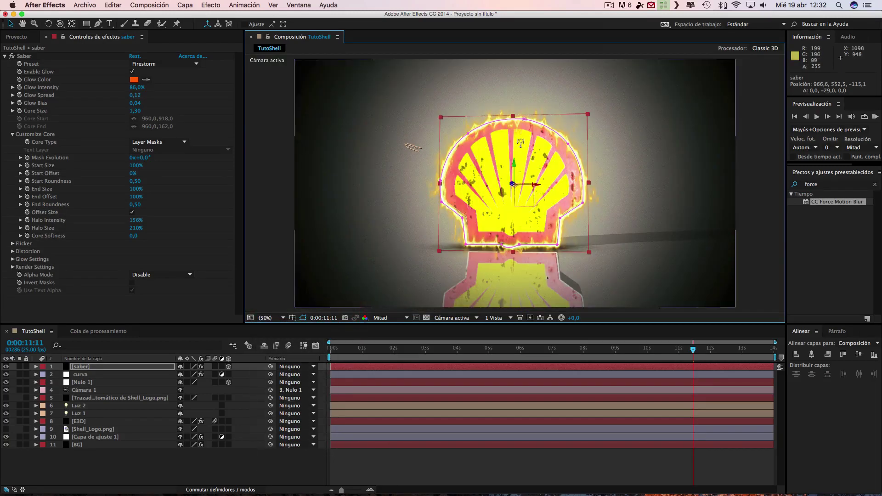
# - Check frames from 0:00:10:00 to 0:00:13:22, settling on 0:00:10:06 to inspect the glow
pyautogui.click(660, 349)
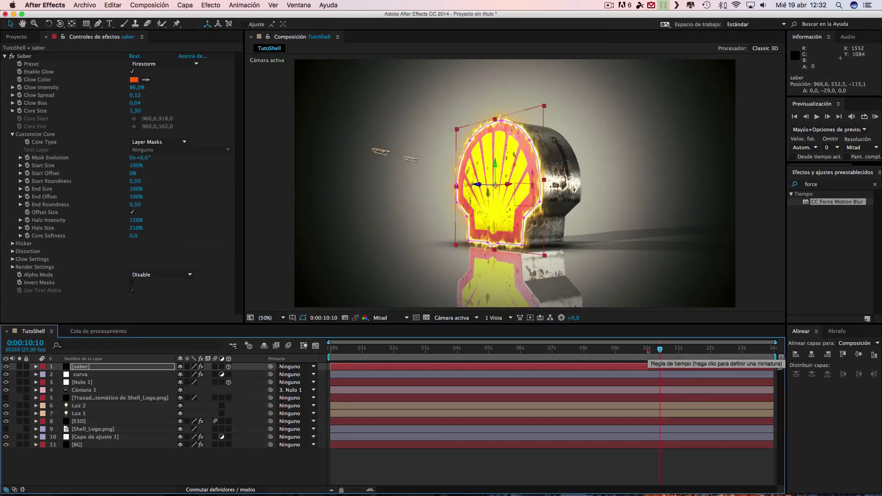
pyautogui.click(648, 351)
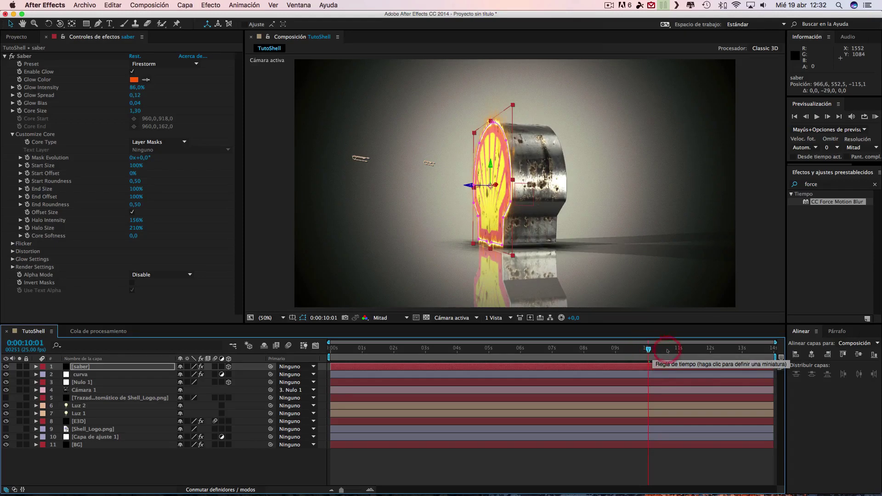
pyautogui.click(667, 350)
pyautogui.click(681, 351)
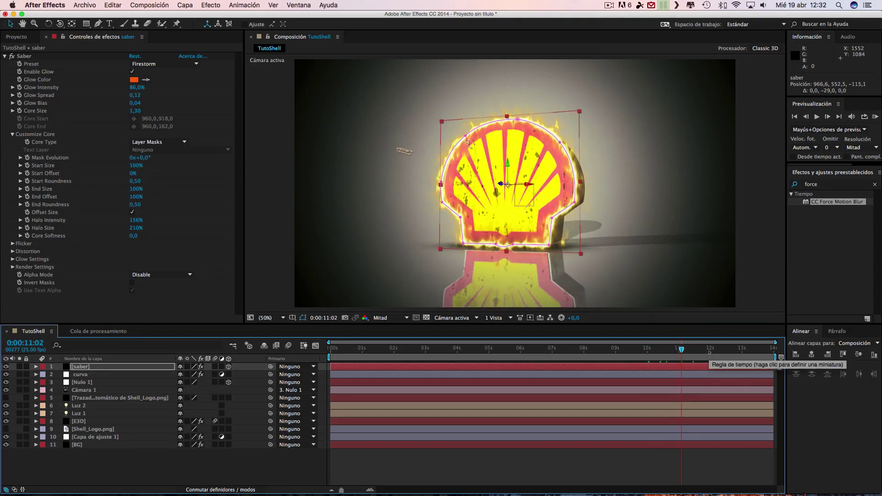
pyautogui.click(710, 350)
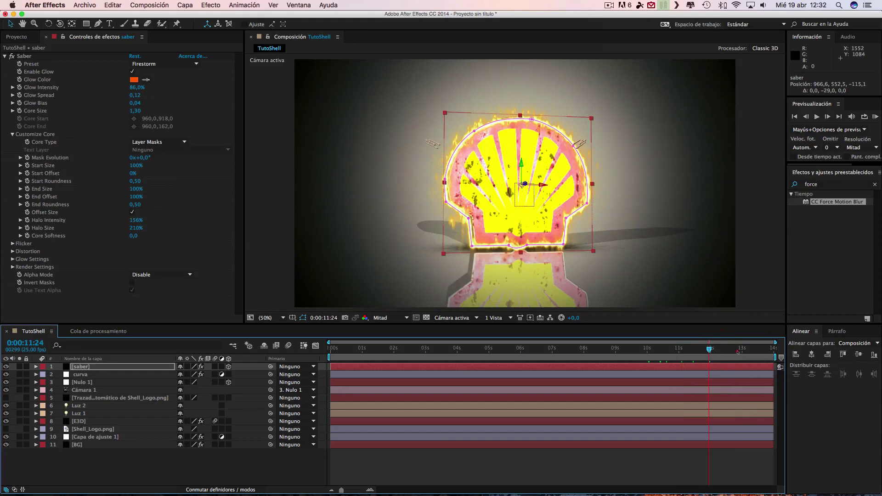
pyautogui.click(735, 350)
pyautogui.click(755, 351)
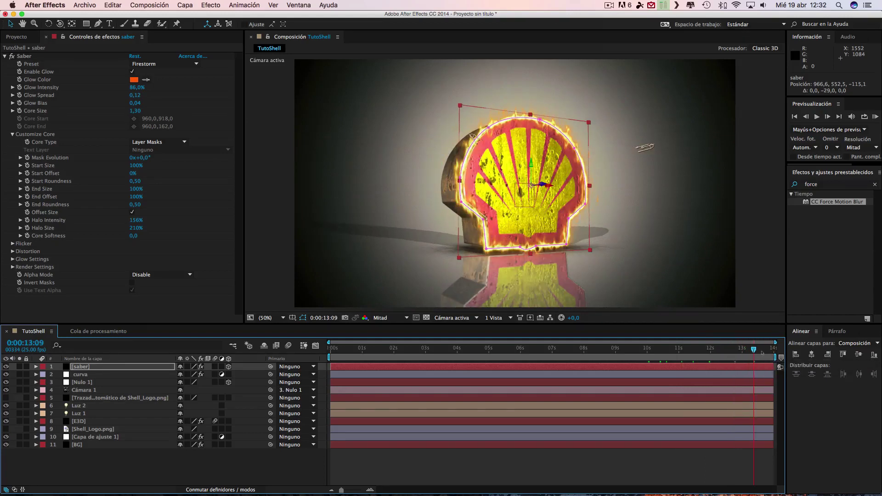
pyautogui.click(771, 351)
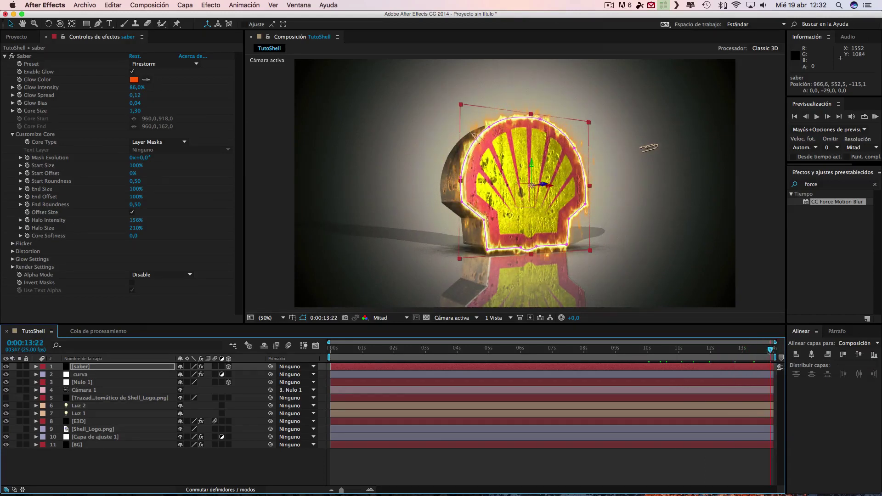
pyautogui.click(647, 351)
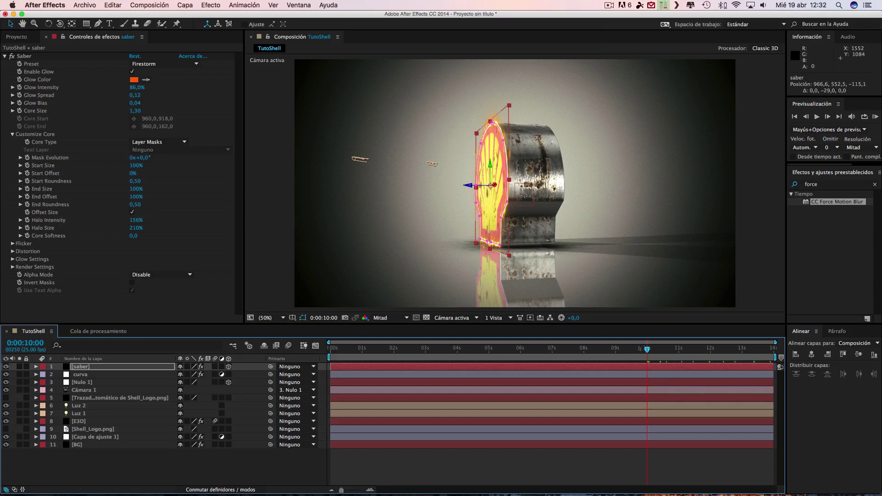
pyautogui.click(657, 350)
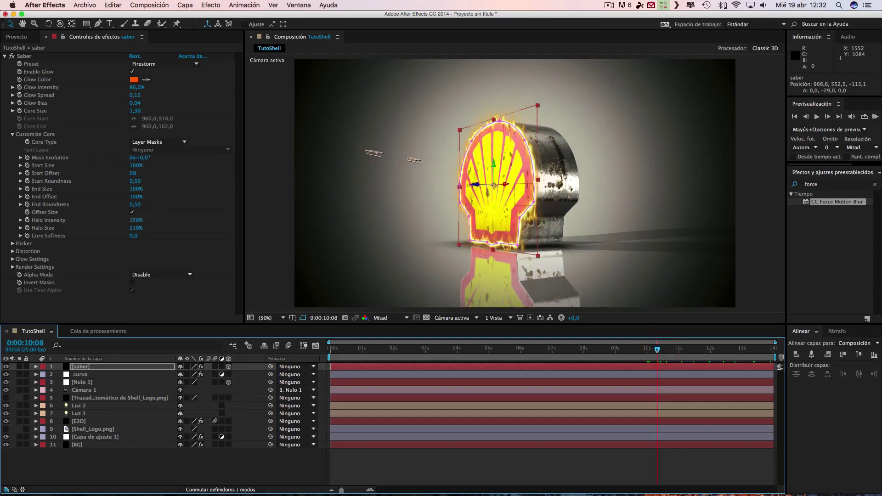
pyautogui.click(655, 349)
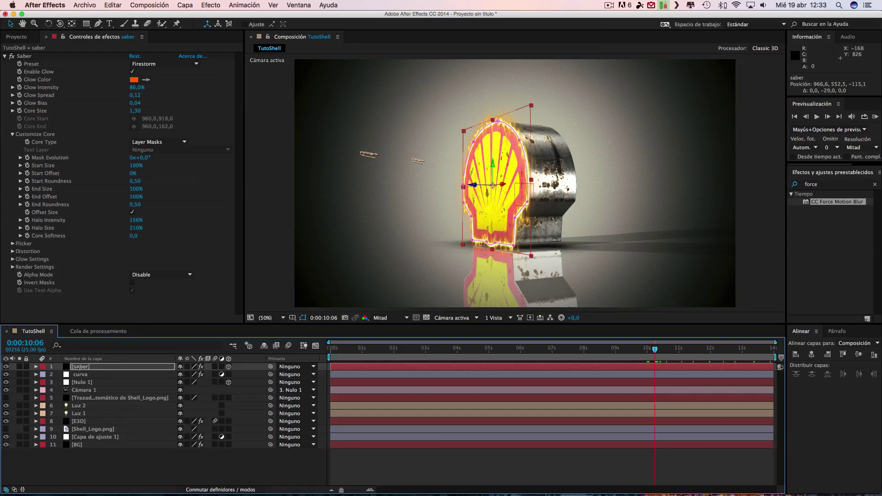
# - On the saber layer, set Start Size to 104% and Start Offset to 0%
pyautogui.click(83, 367)
pyautogui.moveTo(135, 165)
pyautogui.mouseDown()
pyautogui.moveTo(132, 174)
pyautogui.moveTo(187, 173)
pyautogui.moveTo(139, 168)
pyautogui.mouseUp()
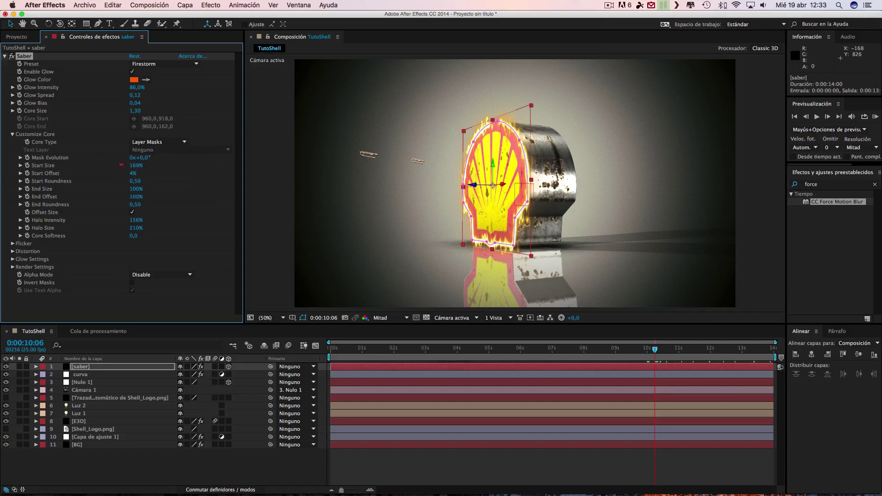
pyautogui.moveTo(110, 164); pyautogui.dragTo(85, 164)
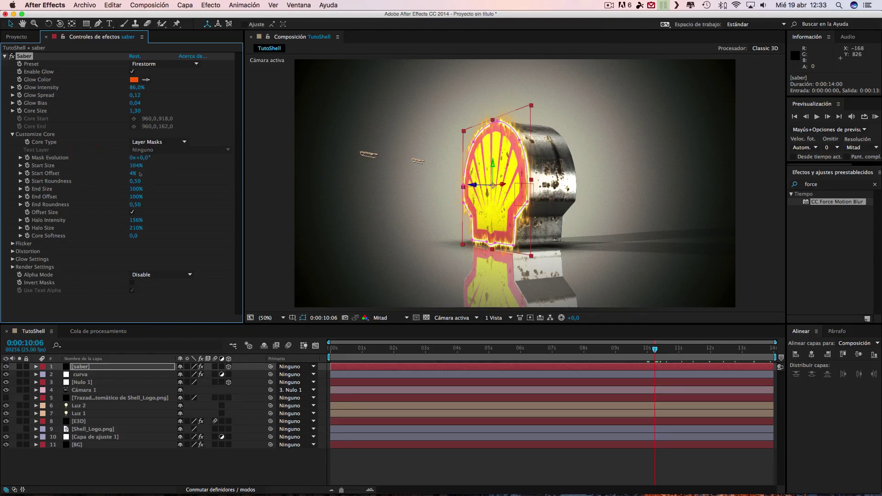
pyautogui.moveTo(135, 173)
pyautogui.mouseDown()
pyautogui.moveTo(186, 173)
pyautogui.moveTo(133, 173)
pyautogui.mouseUp()
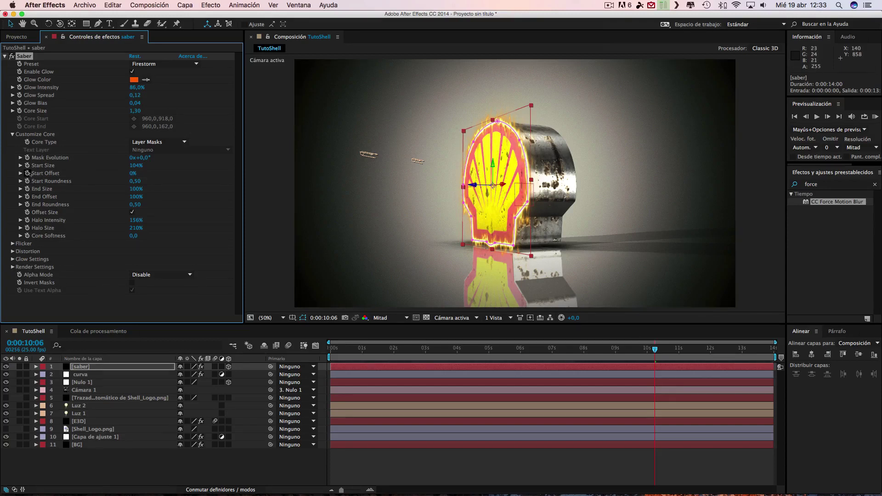
# - Test Start Offset at 100%, then lower it to 1% to restore the edge glow
pyautogui.moveTo(132, 173); pyautogui.dragTo(205, 174)
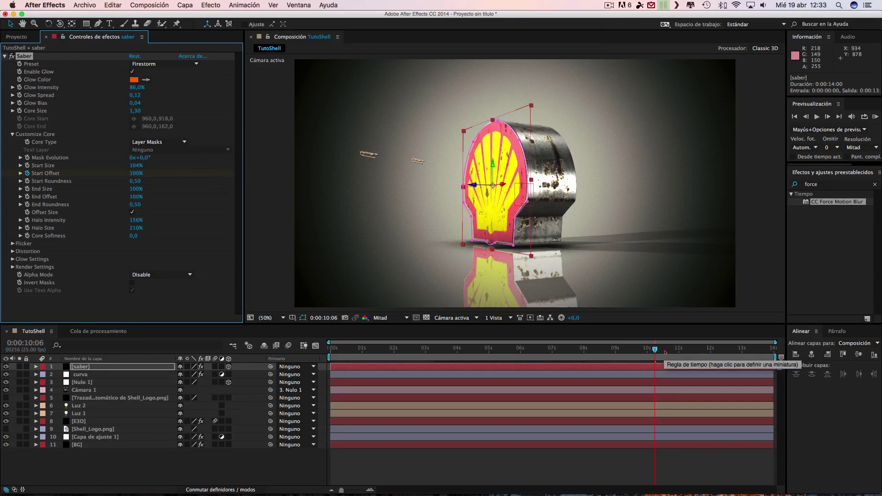
pyautogui.click(665, 350)
pyautogui.moveTo(136, 175); pyautogui.dragTo(60, 172)
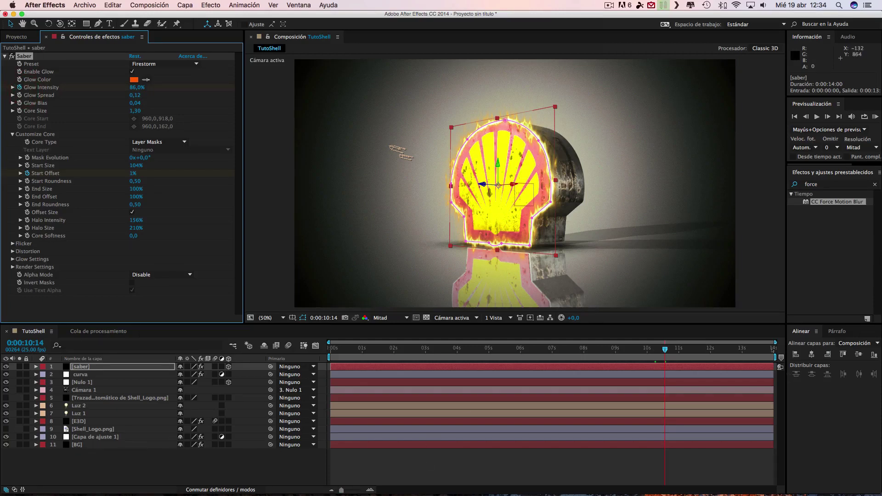
# - Raise Glow Intensity to 109,7% and start a preview of the composition
pyautogui.click(743, 349)
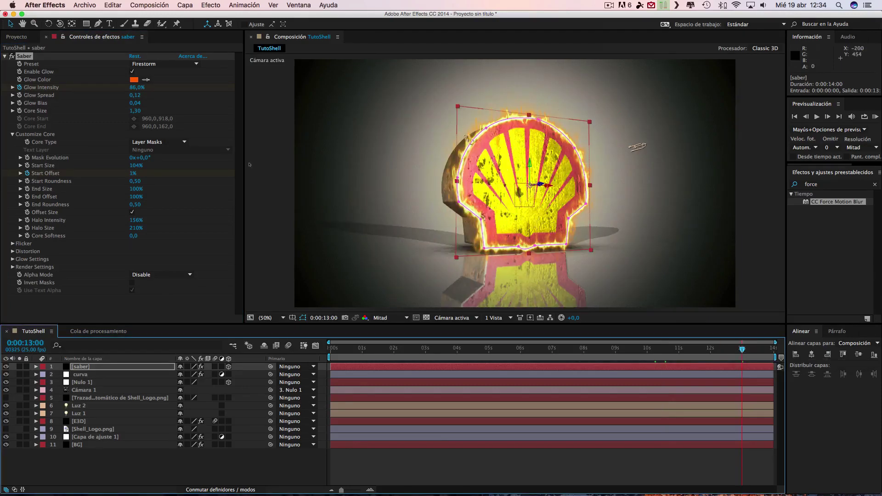
pyautogui.moveTo(135, 90); pyautogui.dragTo(155, 87)
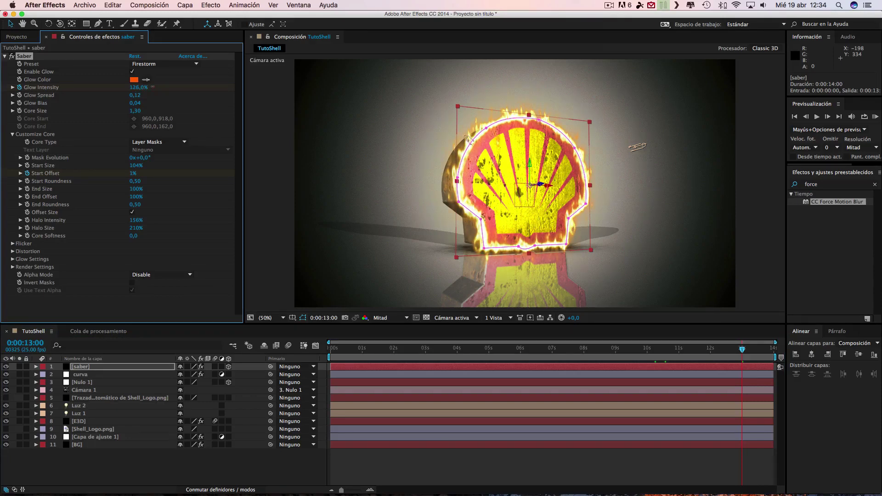
pyautogui.moveTo(153, 87); pyautogui.dragTo(152, 87)
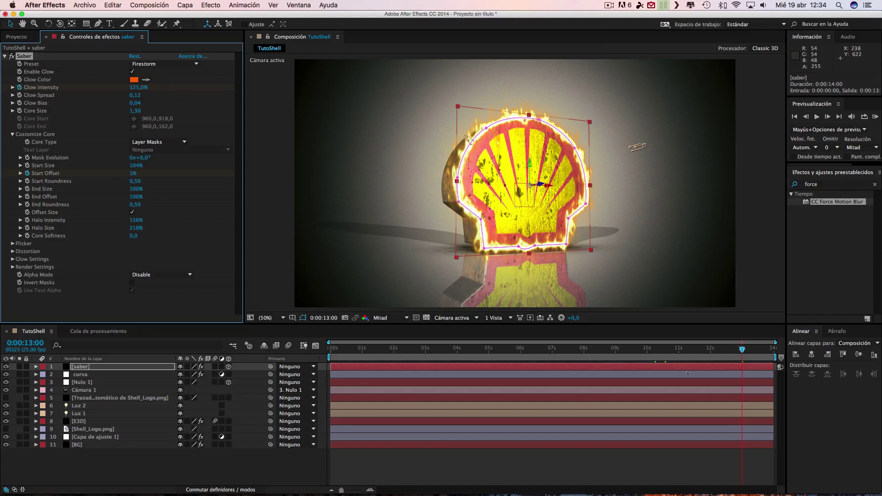
pyautogui.click(711, 350)
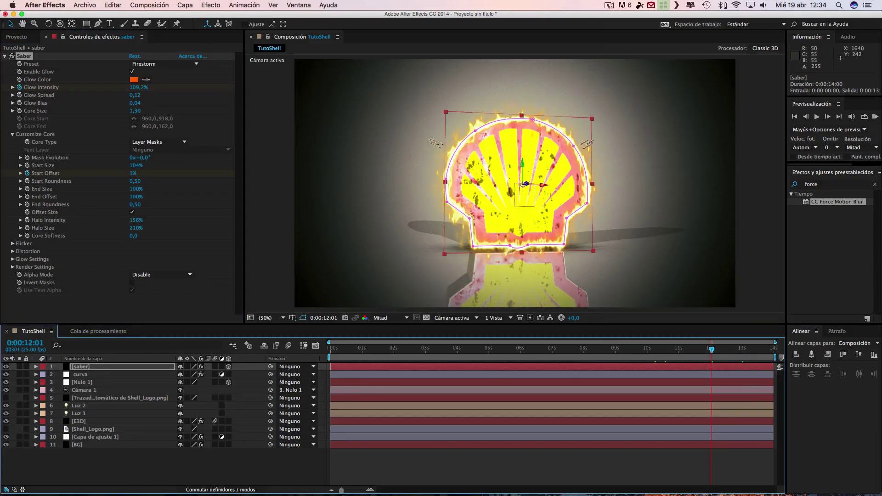
pyautogui.click(609, 6)
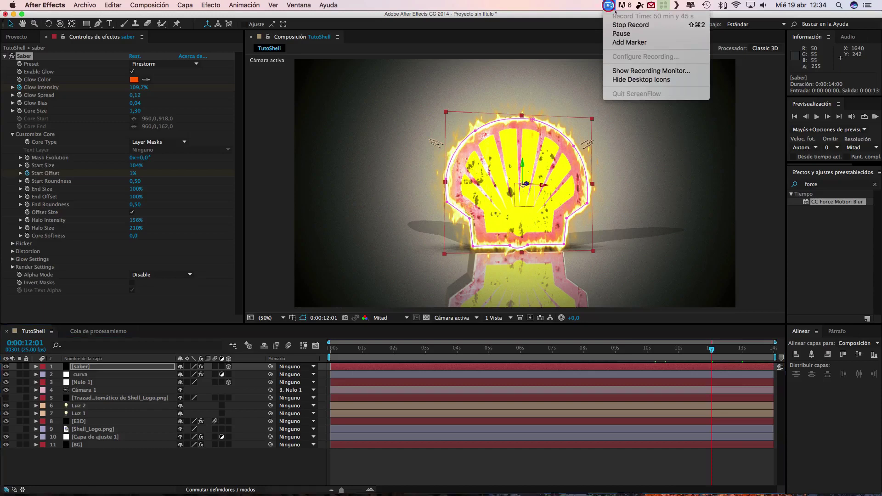
pyautogui.click(621, 34)
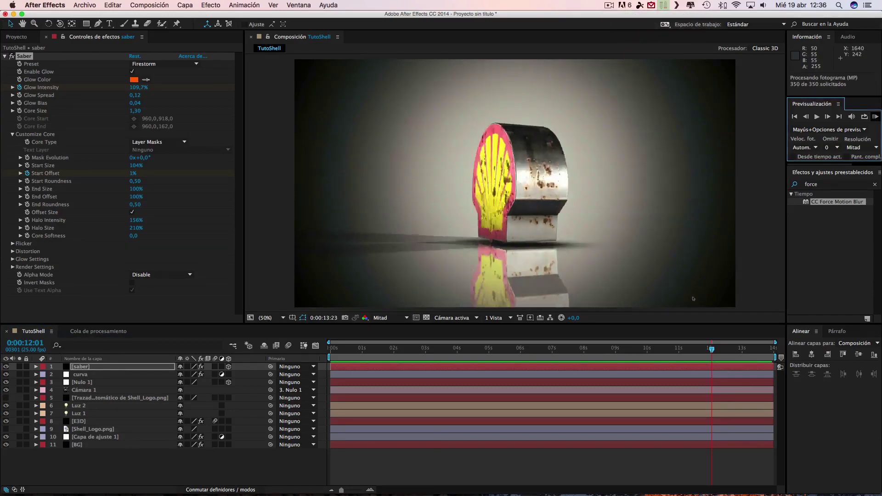
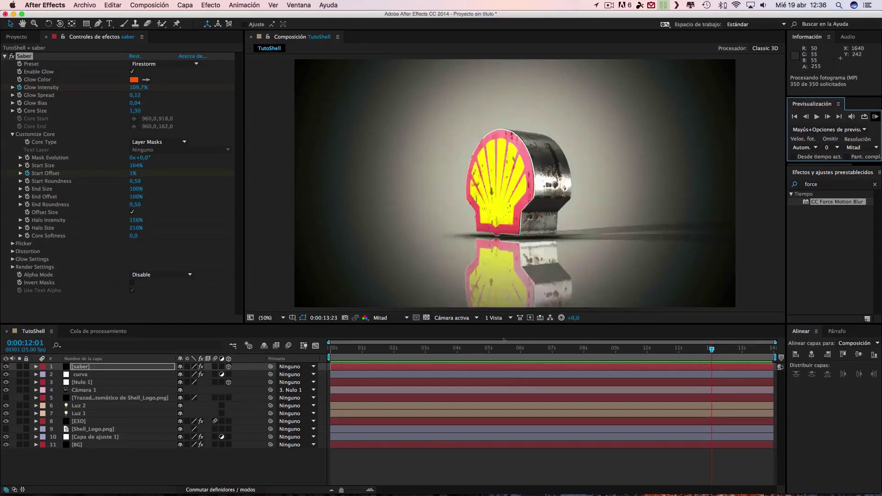
# - Stop the preview and turn on comp motion blur and the E3D layer's CC Force Motion Blur
pyautogui.press('space')
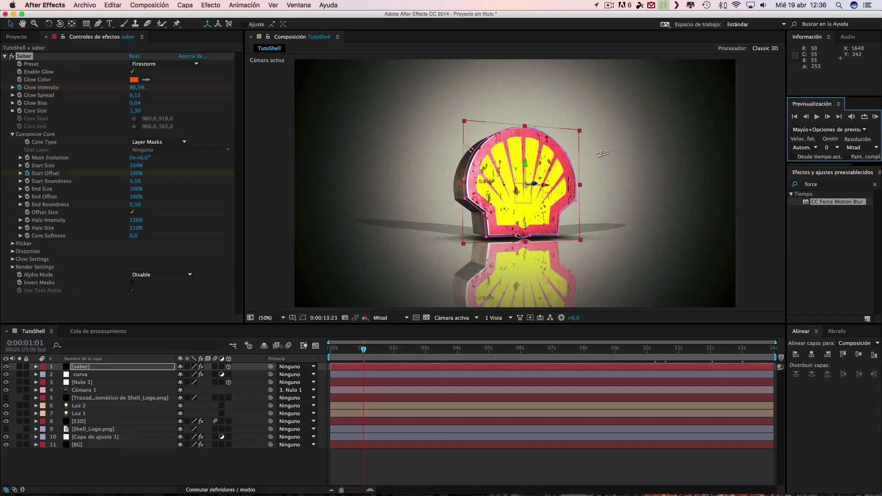
pyautogui.click(288, 346)
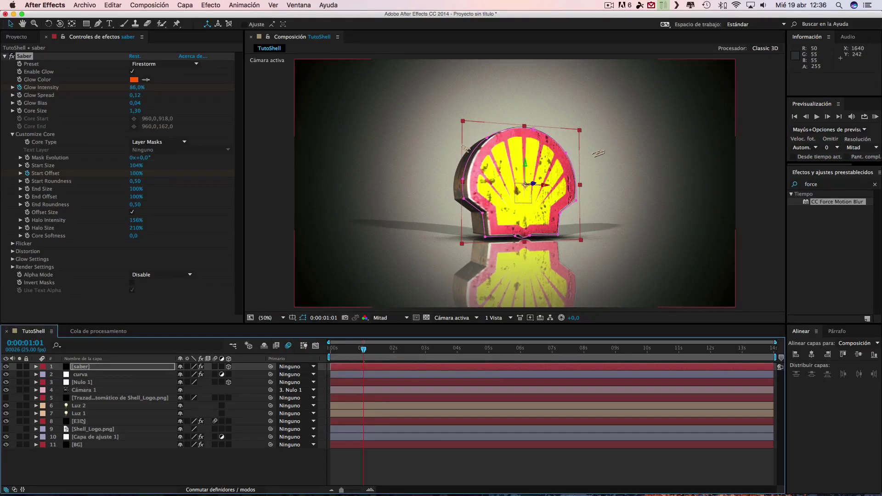
pyautogui.click(79, 421)
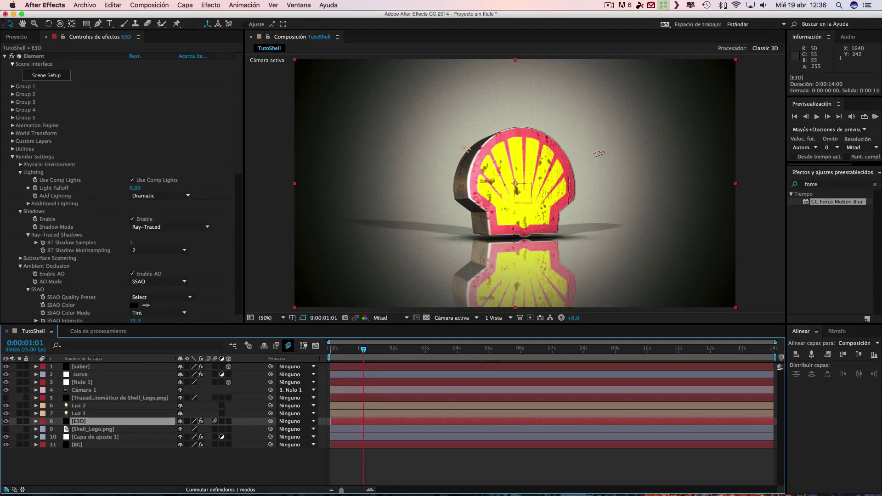
pyautogui.scroll(-5, 194, 275)
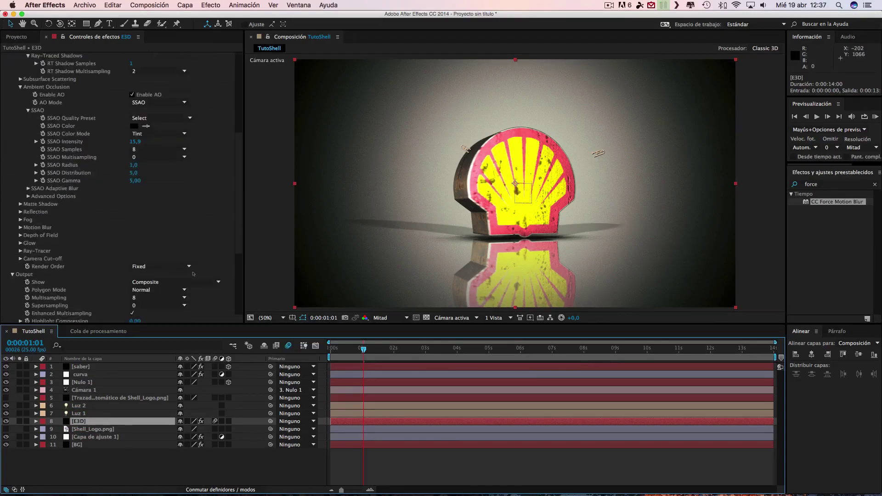
pyautogui.scroll(-3, 194, 274)
pyautogui.scroll(-2, 194, 274)
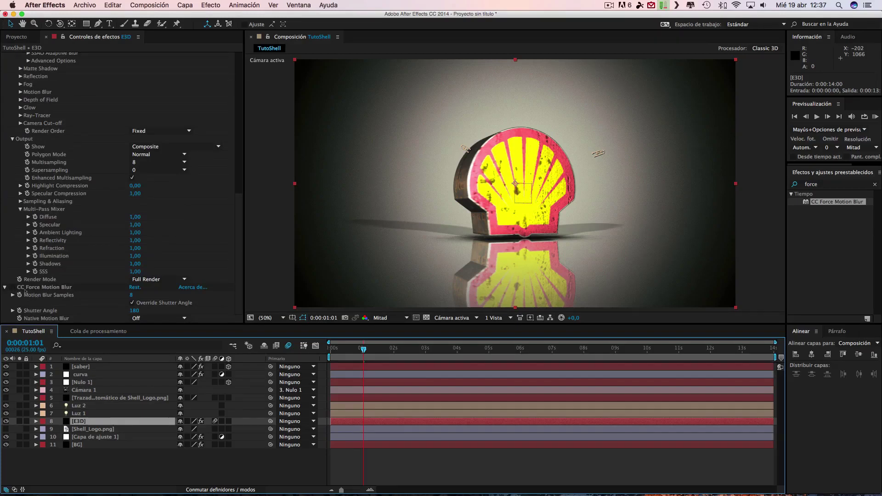
pyautogui.click(11, 287)
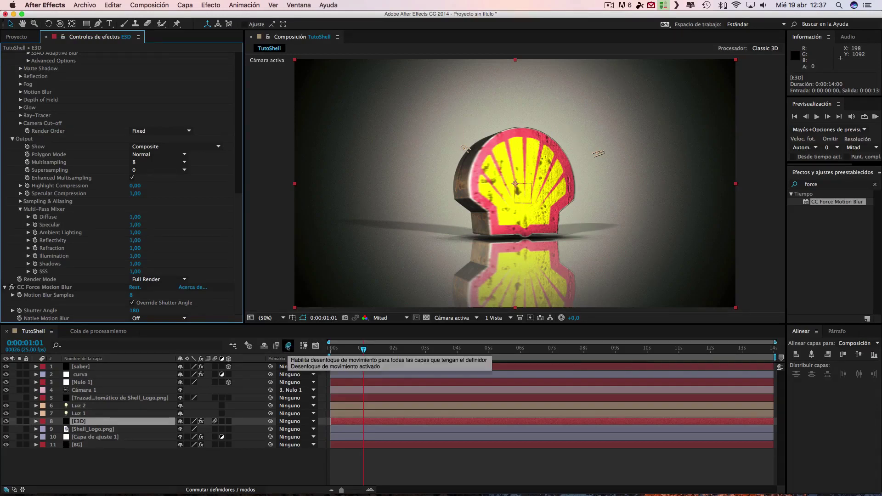
# - Switch comp motion blur and CC Force Motion Blur back off, then scrub to about 6 seconds
pyautogui.click(289, 346)
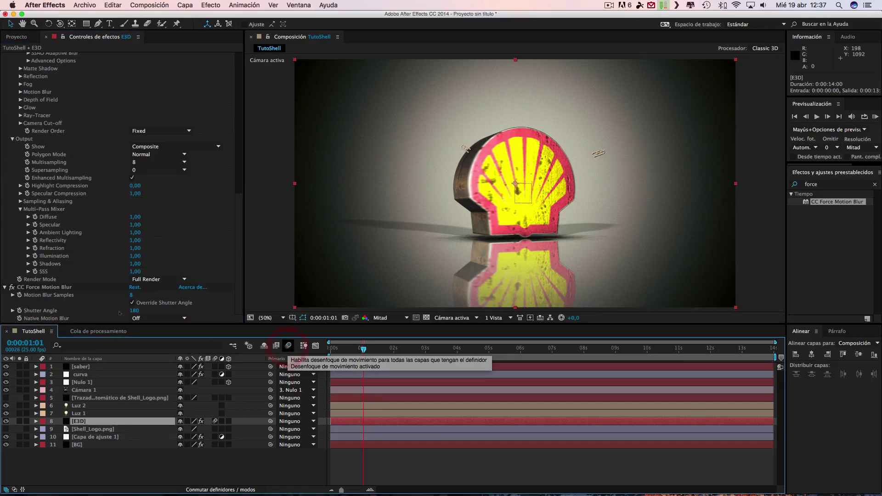
pyautogui.click(11, 287)
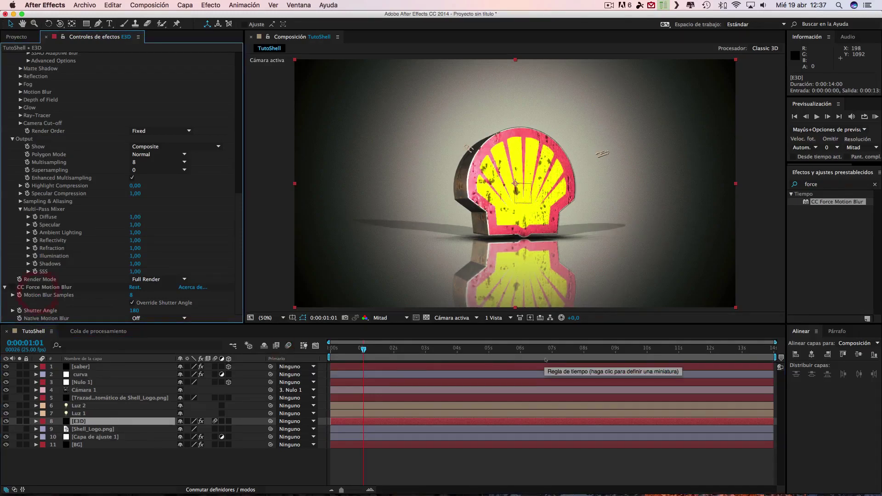
pyautogui.moveTo(475, 352); pyautogui.dragTo(545, 356)
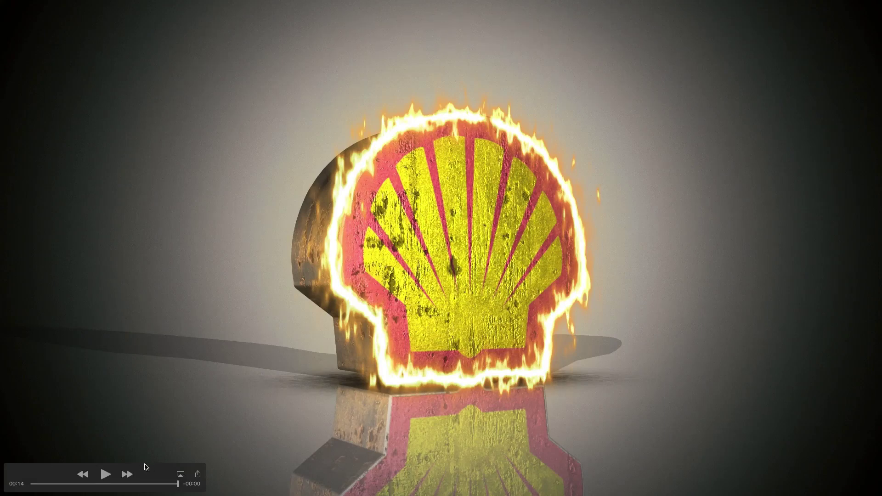
# - Replay the rendered flaming Shell video from the start in QuickTime Player
pyautogui.click(106, 474)
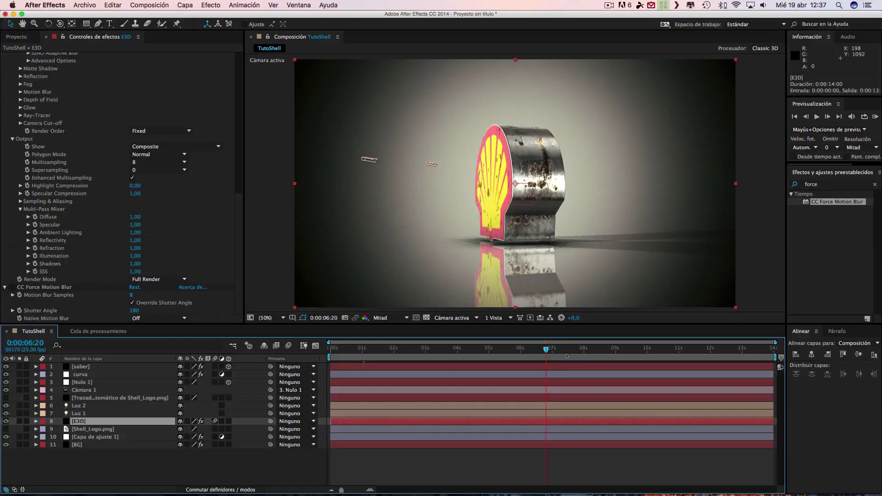
# - Scrub the timeline through 0:00:08:04, 0:00:10:14, 0:00:11:17, 0:00:08:17 and 0:00:11:14 to check the rotating logo
pyautogui.moveTo(567, 356); pyautogui.dragTo(589, 359)
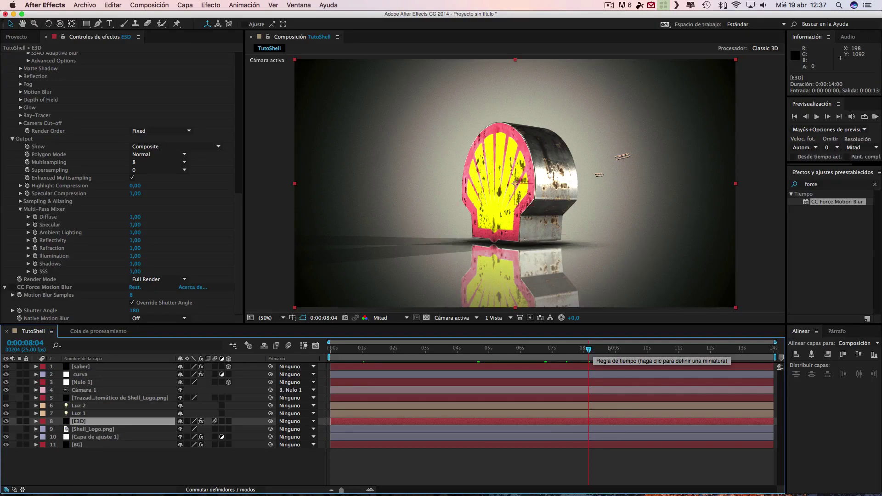
pyautogui.moveTo(589, 356); pyautogui.dragTo(666, 350)
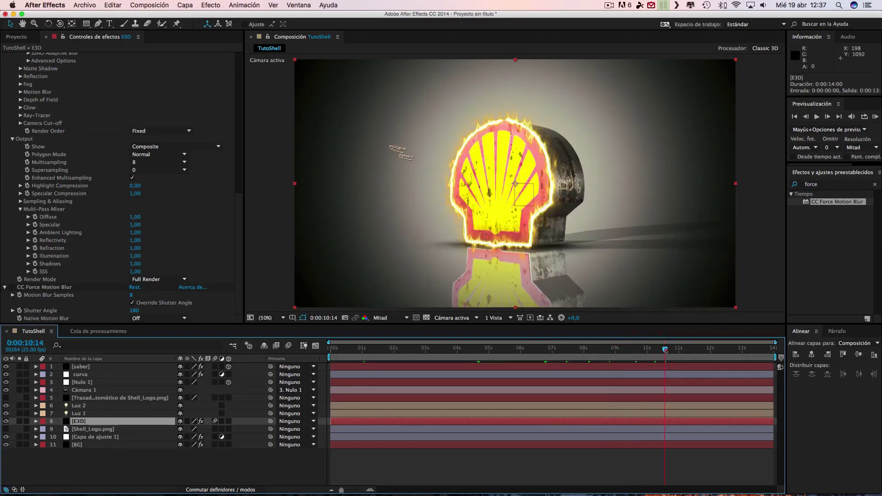
pyautogui.click(700, 350)
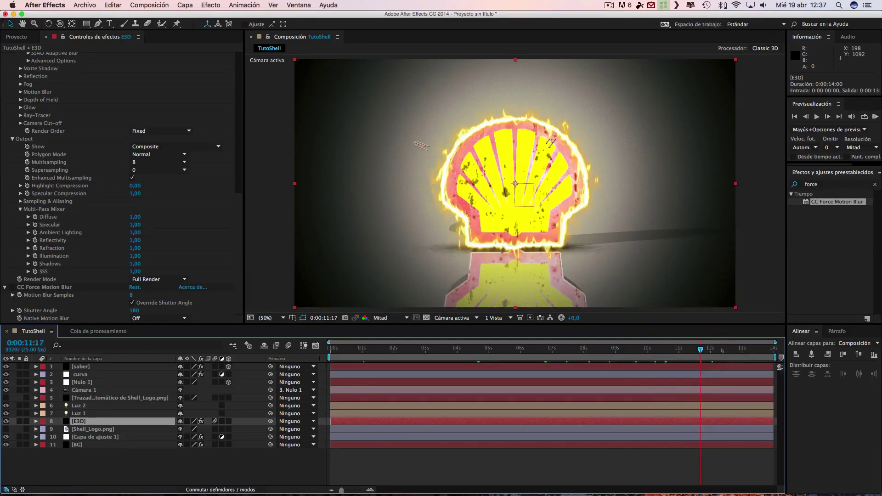
pyautogui.scroll(5, 46, 211)
pyautogui.scroll(5, 59, 181)
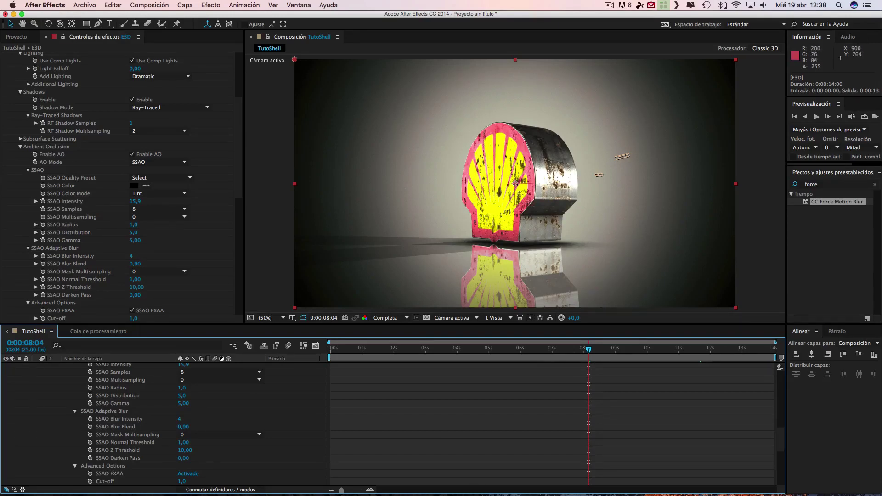
pyautogui.click(605, 349)
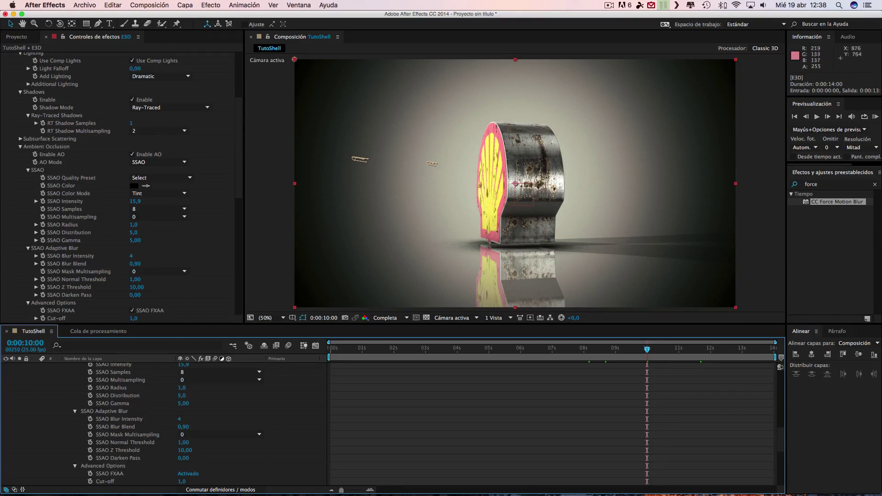
pyautogui.click(696, 350)
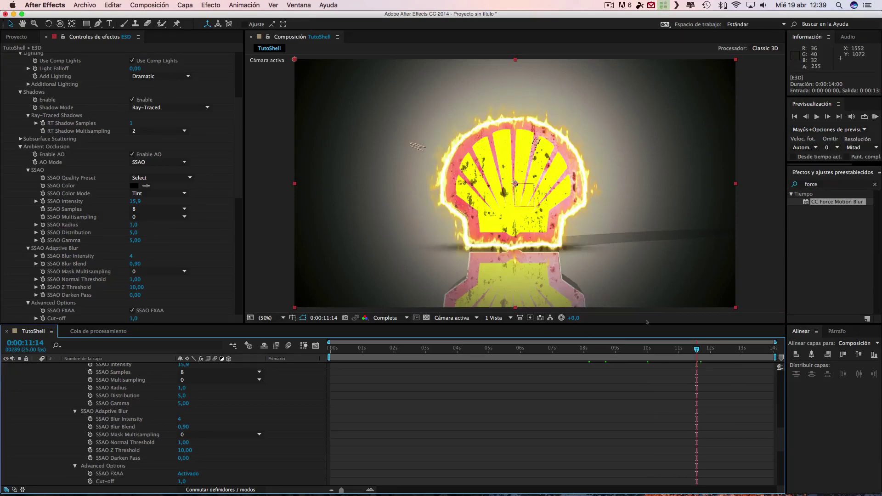
# - Step back through frames 0:00:09:21 to 0:00:01:22, then forward to 0:00:10:19 with the burning logo
pyautogui.click(642, 348)
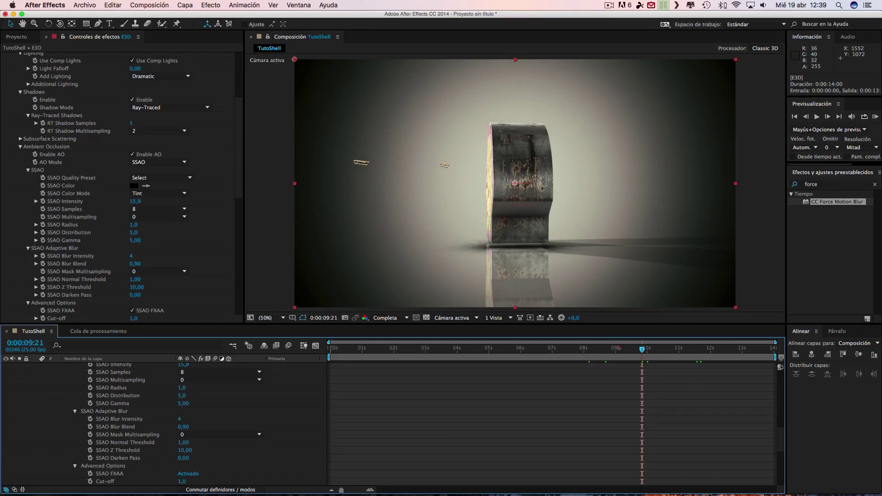
pyautogui.click(618, 348)
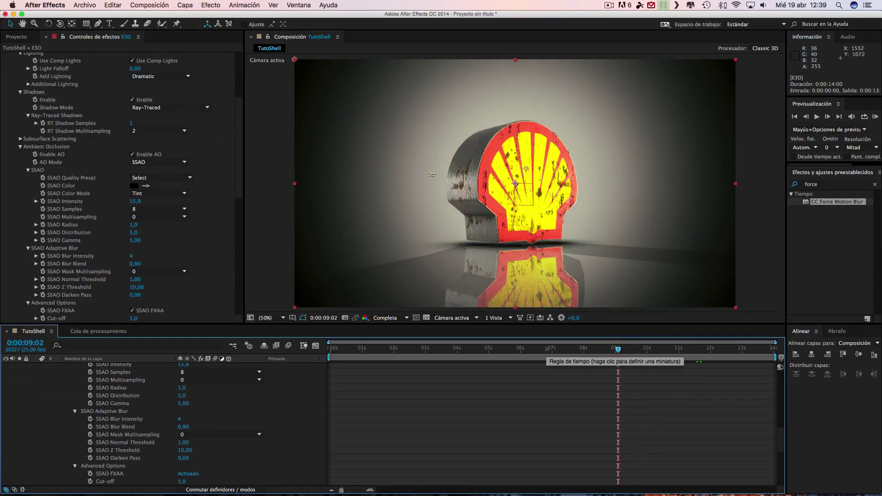
pyautogui.click(498, 349)
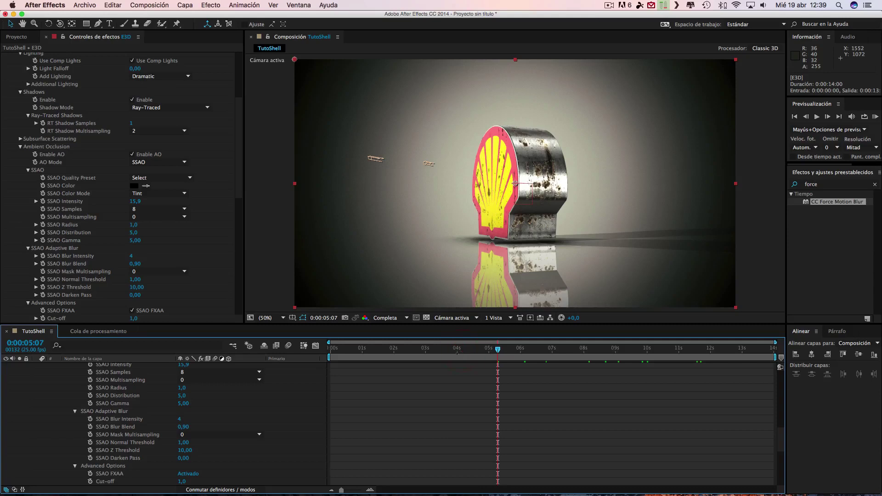
pyautogui.click(463, 348)
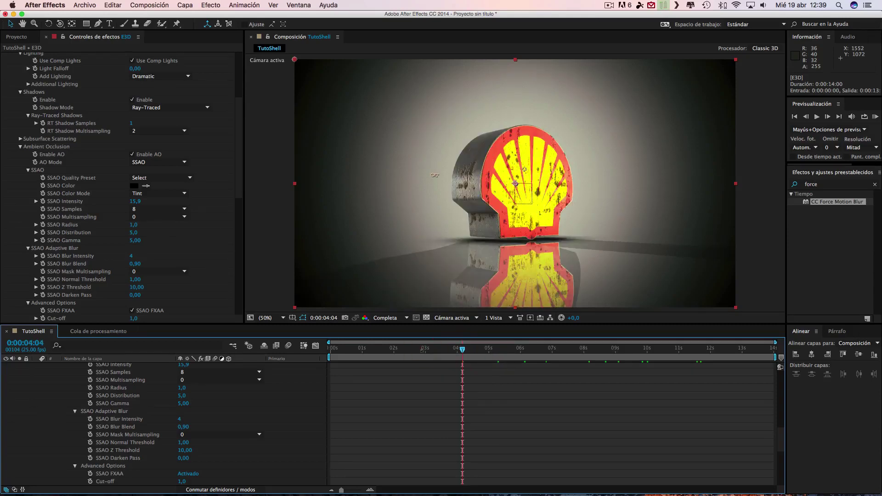
pyautogui.click(423, 348)
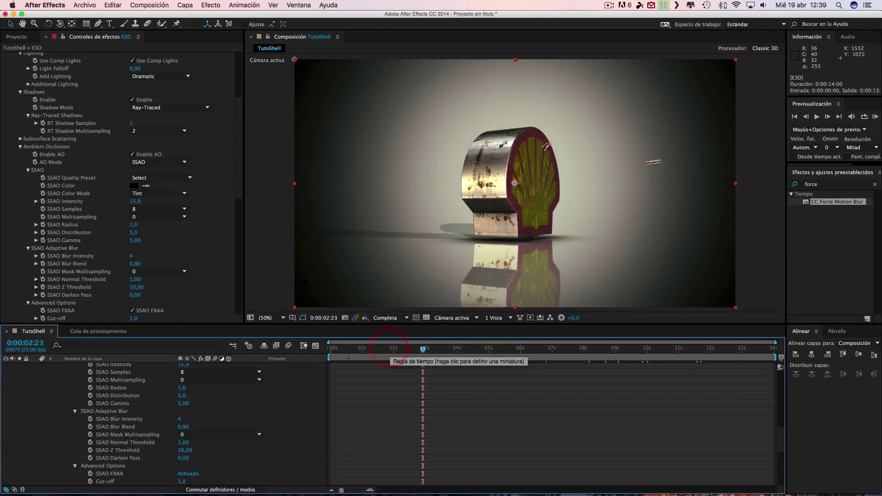
pyautogui.click(390, 349)
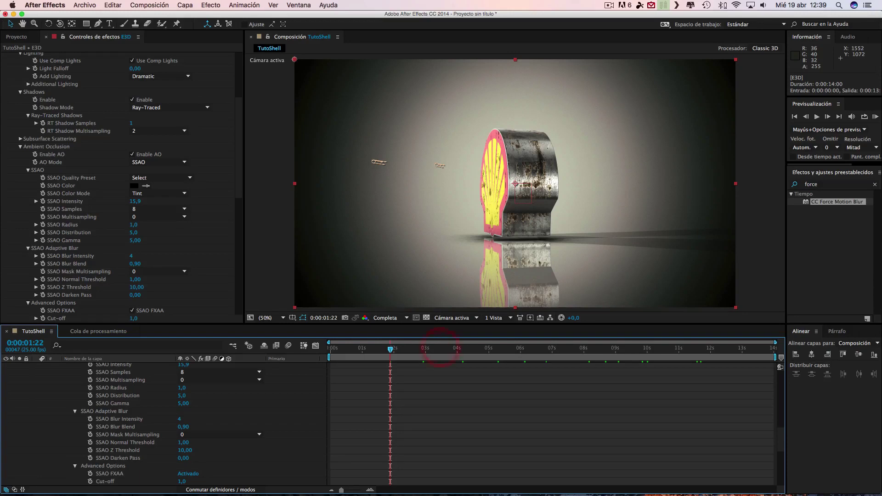
pyautogui.click(438, 349)
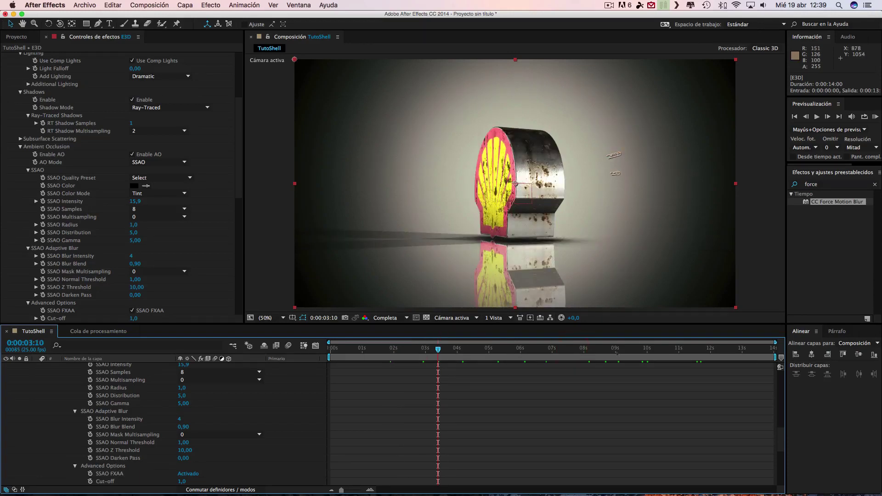
pyautogui.click(496, 348)
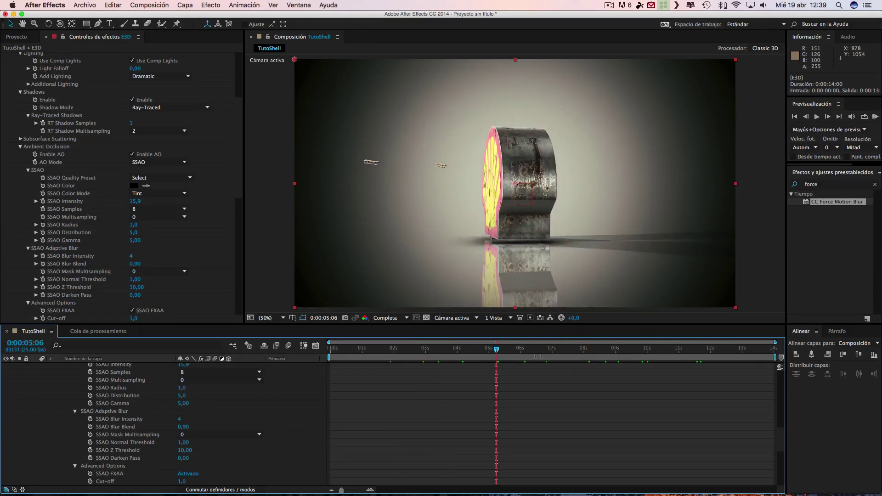
pyautogui.click(606, 348)
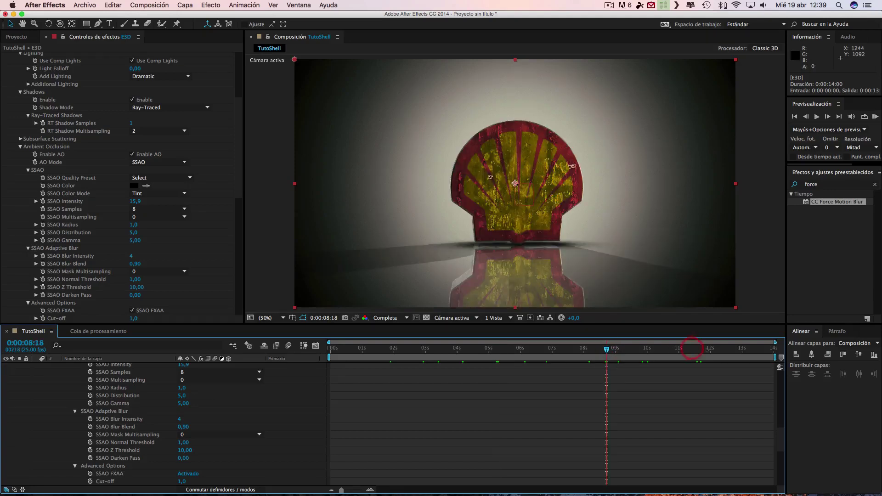
pyautogui.click(672, 349)
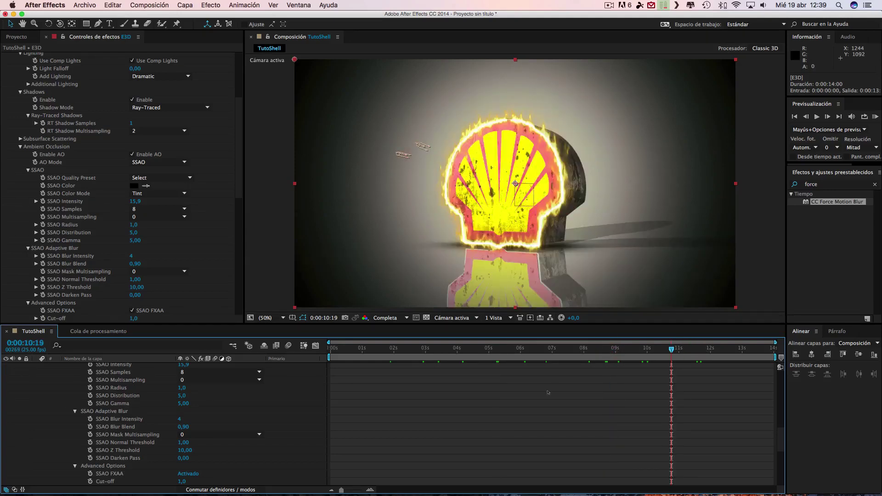